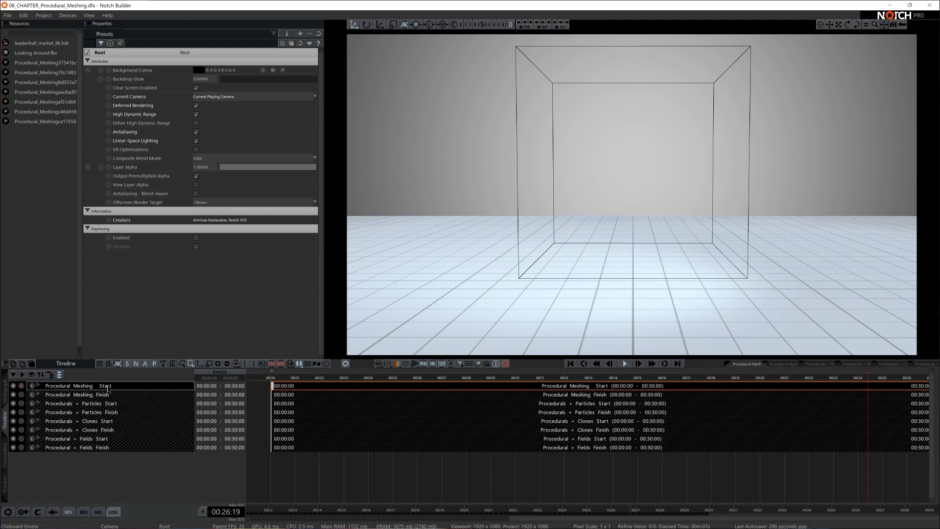
Step: Open the Procedural Meshing Start layer's nodegraph and inspect its Sky Light and Light nodes
double_click(79, 385)
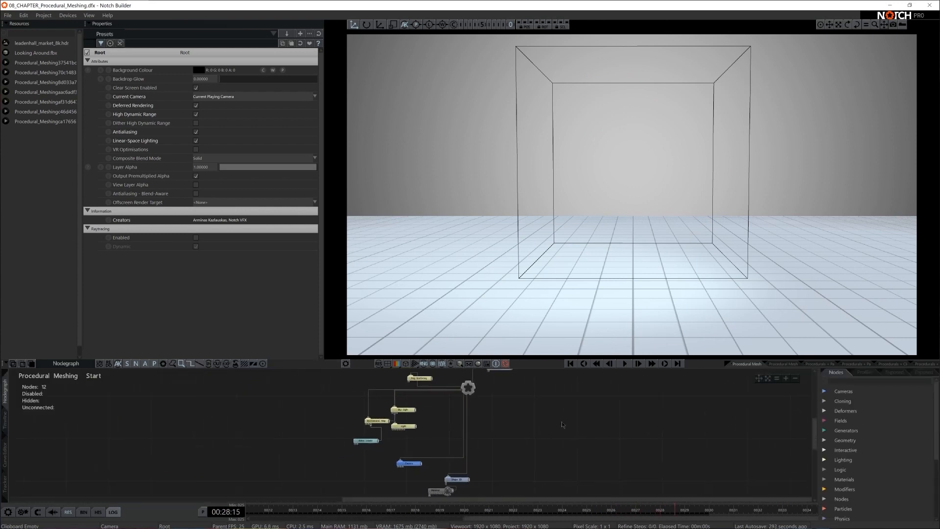
left_click_drag(436, 399, 362, 441)
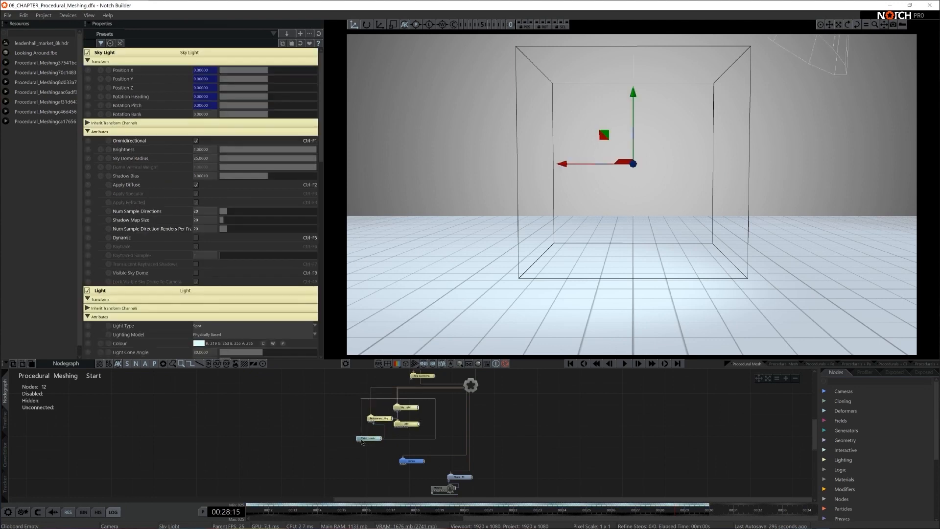
left_click(438, 431)
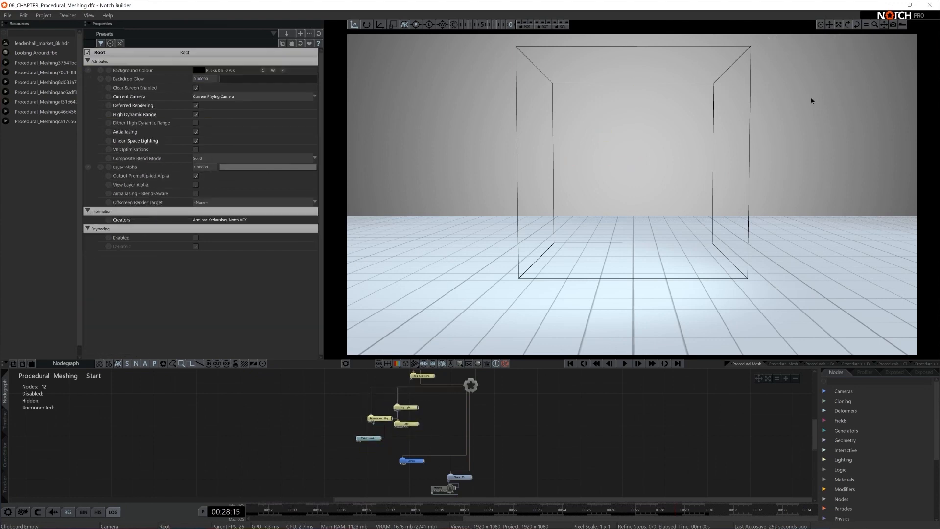
left_click(406, 424)
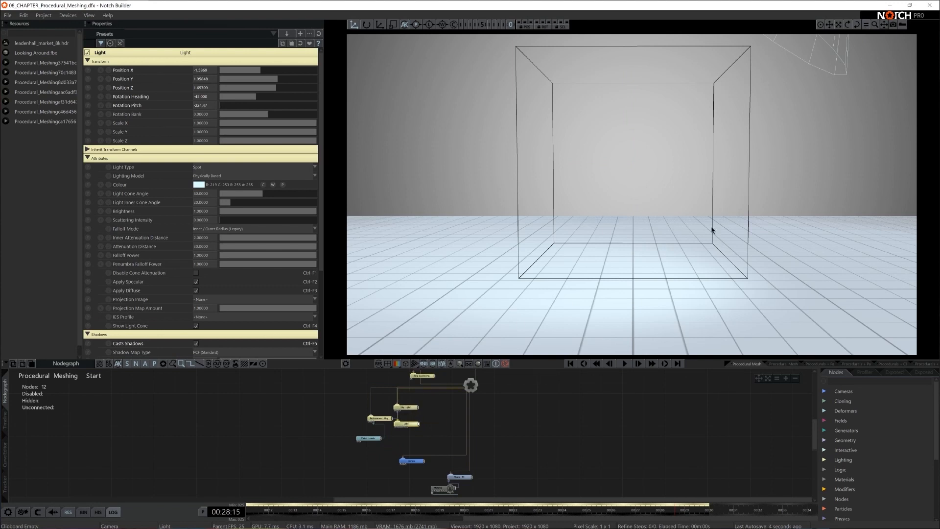
Step: Examine what the Fog Scattering node, the floor plane shape and the wireframe box shape contribute to the scene
middle_click_drag(435, 382, 427, 404)
left_click(422, 401)
key("ctrl+e")
key("ctrl+e")
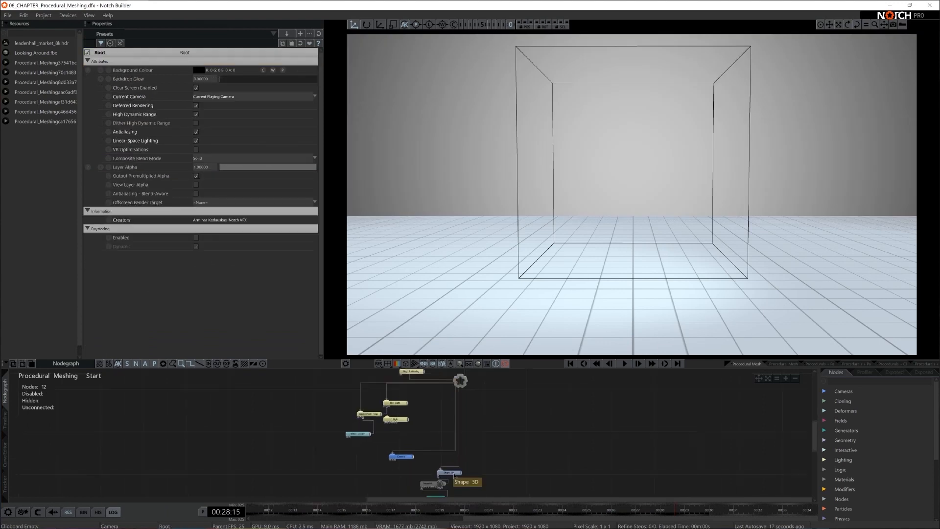
left_click(449, 473)
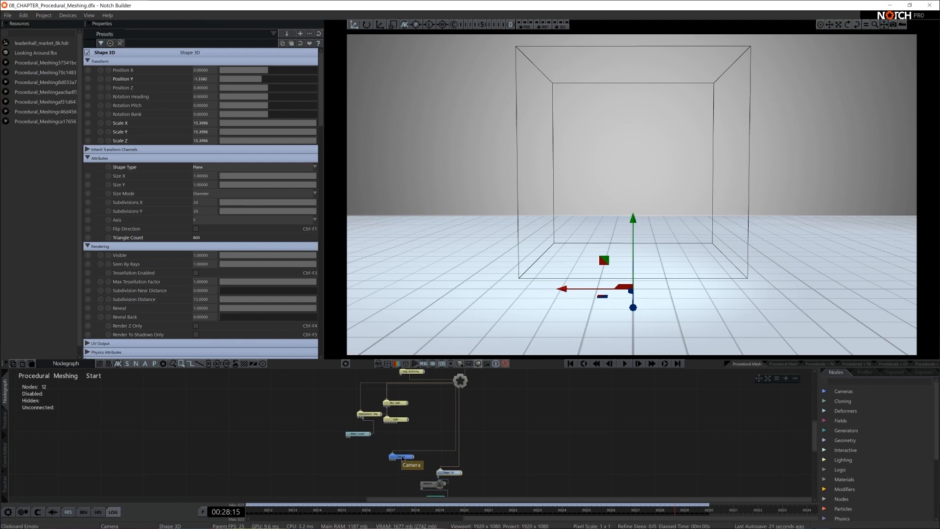
middle_click_drag(439, 433, 412, 467)
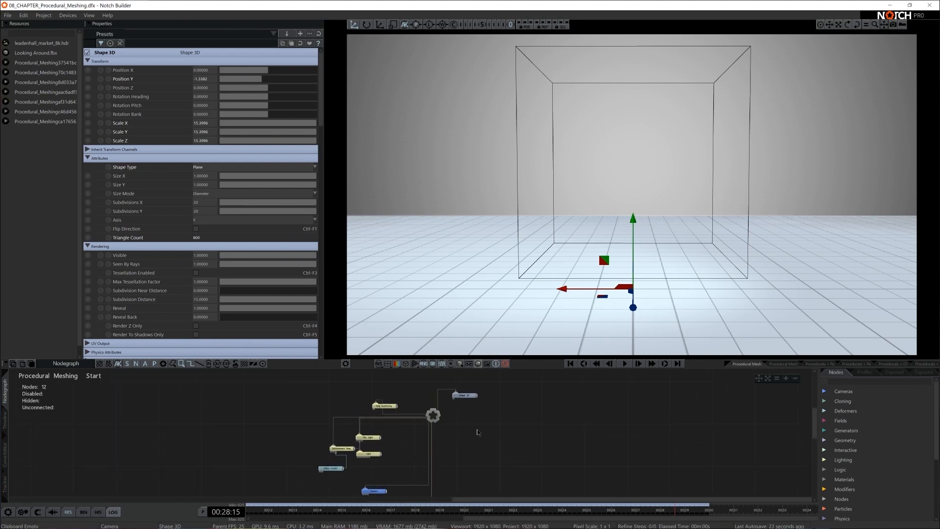
left_click(473, 395)
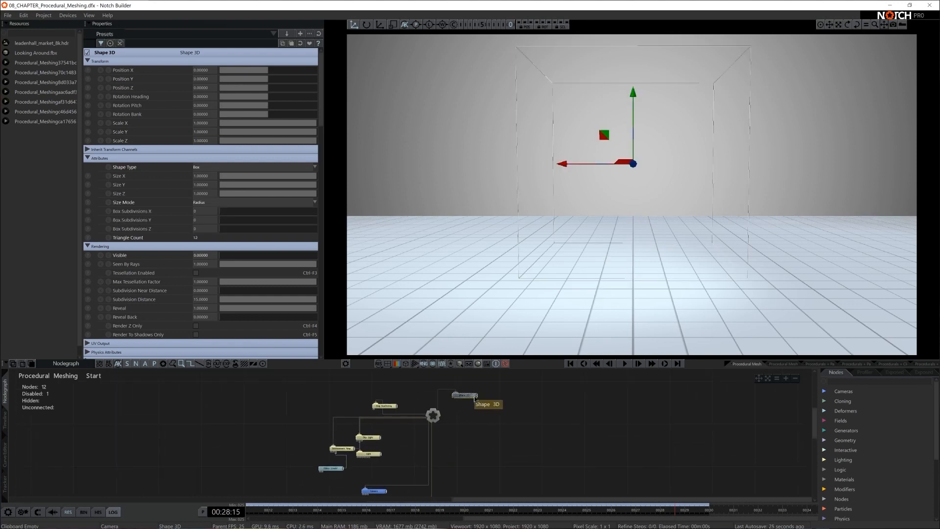
left_click(490, 409)
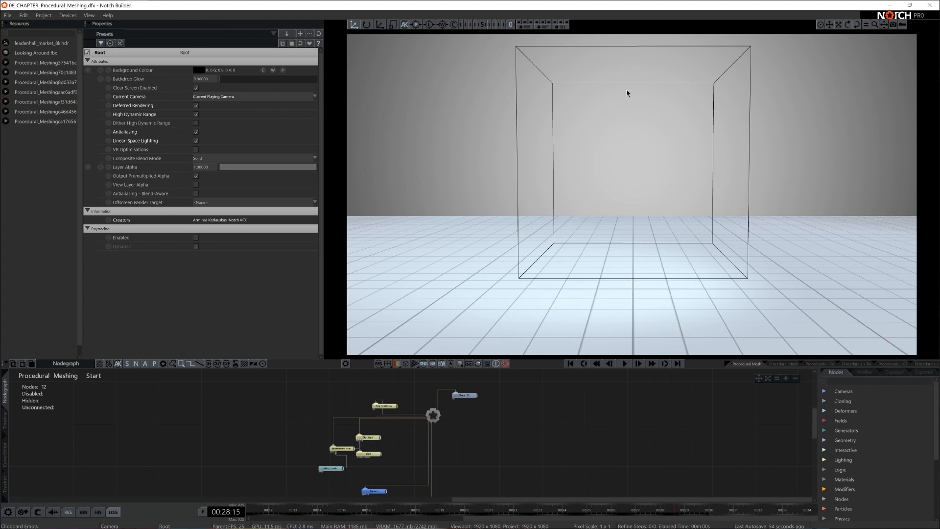
Step: Find the Procedural Root node, add it to the nodegraph and connect it to the main Root
scroll(508, 423, "up", 3)
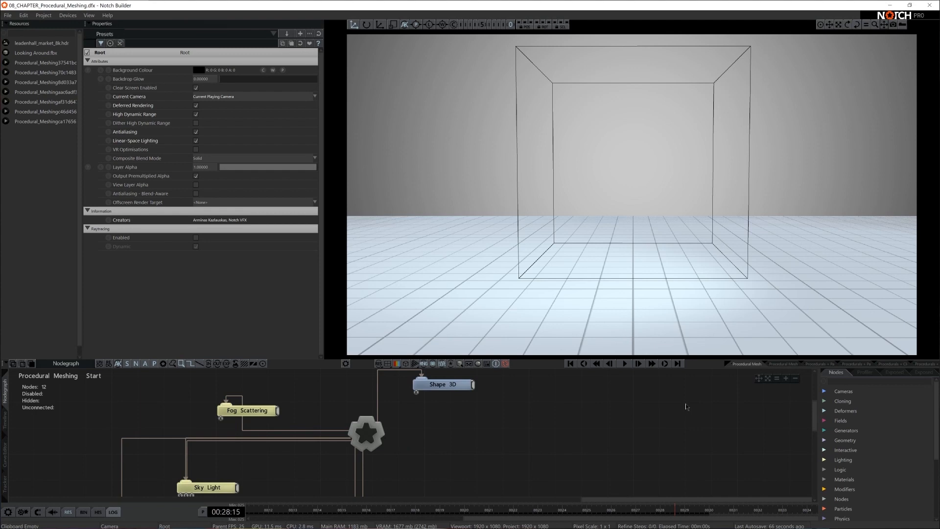
type("root")
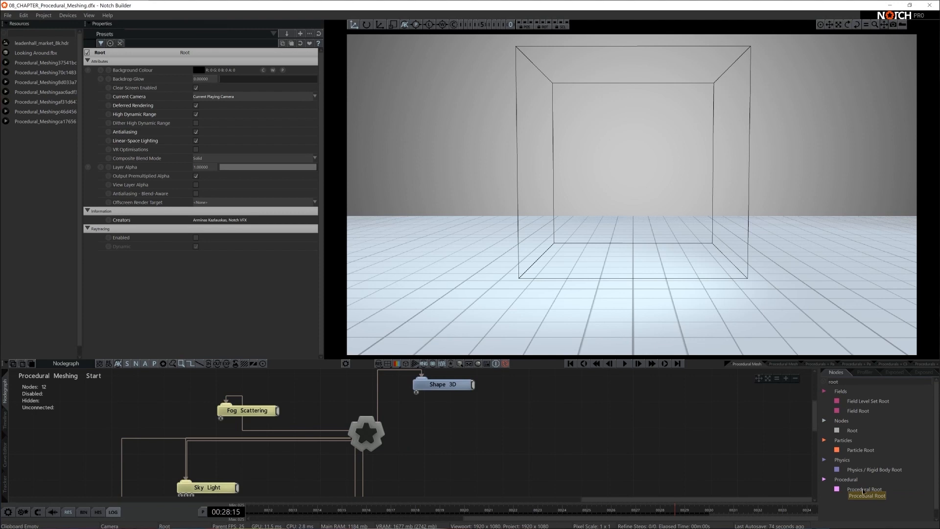
left_click_drag(863, 489, 451, 440)
left_click_drag(371, 445, 406, 439)
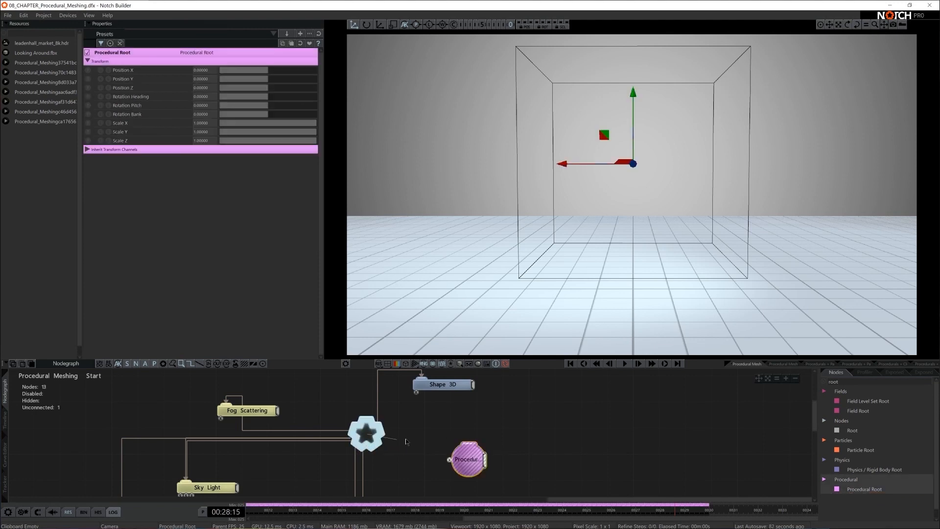
left_click_drag(405, 439, 461, 445)
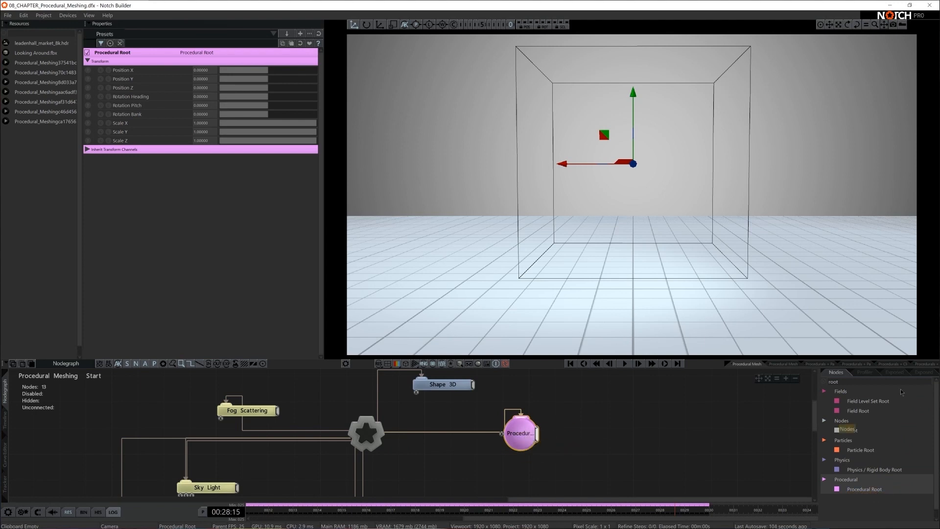
Step: Search the node list for "procedural" and add a Procedural Meshing node under the Procedural Root
key("BackSpace")
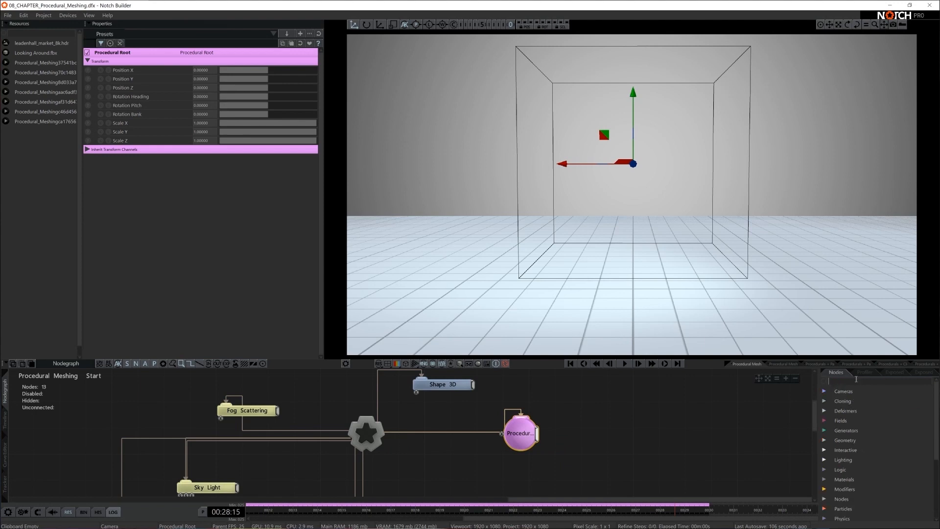
type("pro")
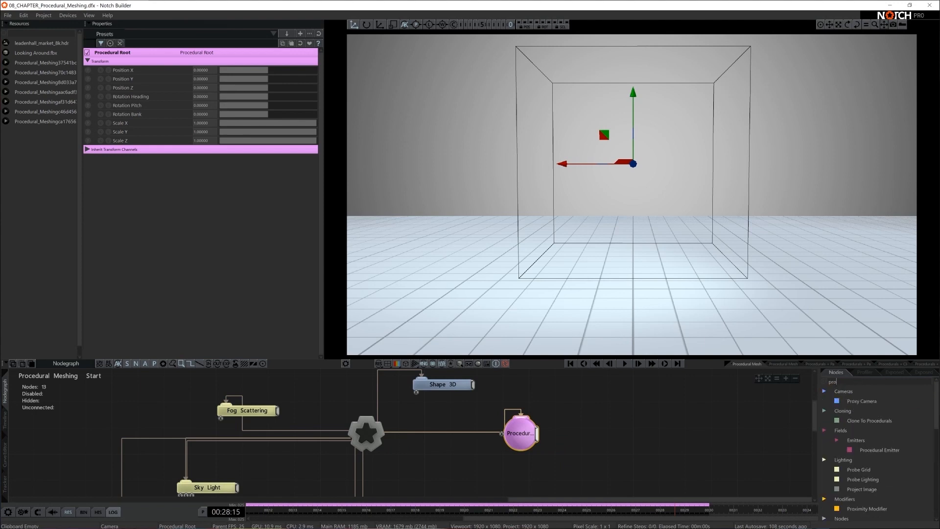
type("cedural")
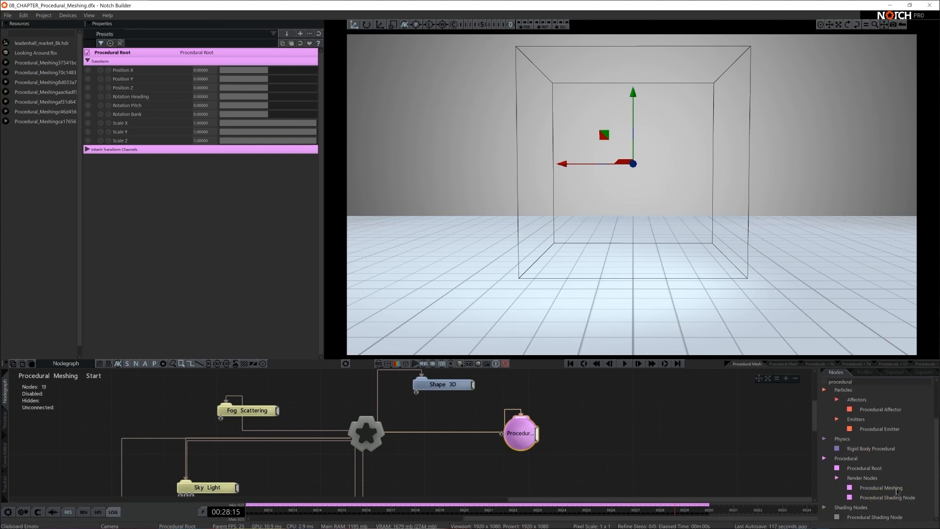
left_click_drag(876, 487, 583, 413)
Step: Clear the node search and add a 3D Primitive from the Procedural Generators under the Procedural Root
double_click(870, 381)
key("BackSpace")
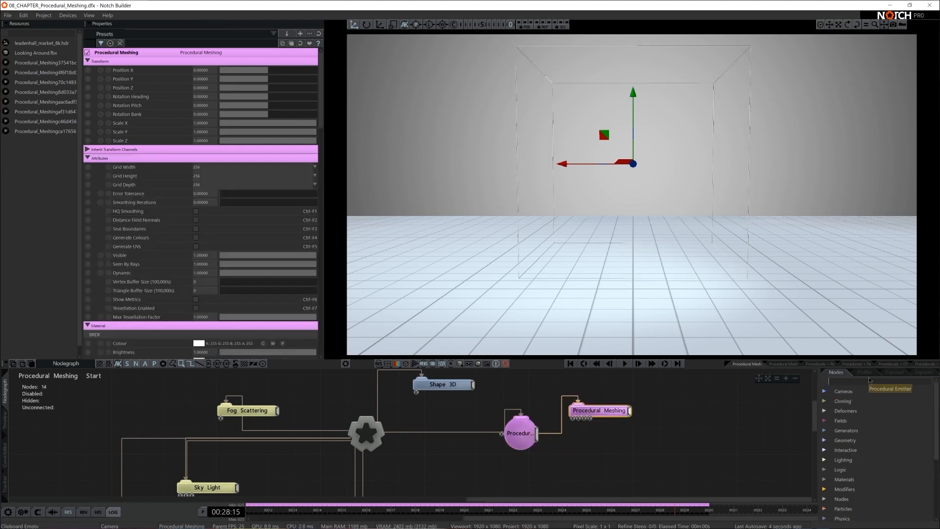
scroll(842, 441, "down", 3)
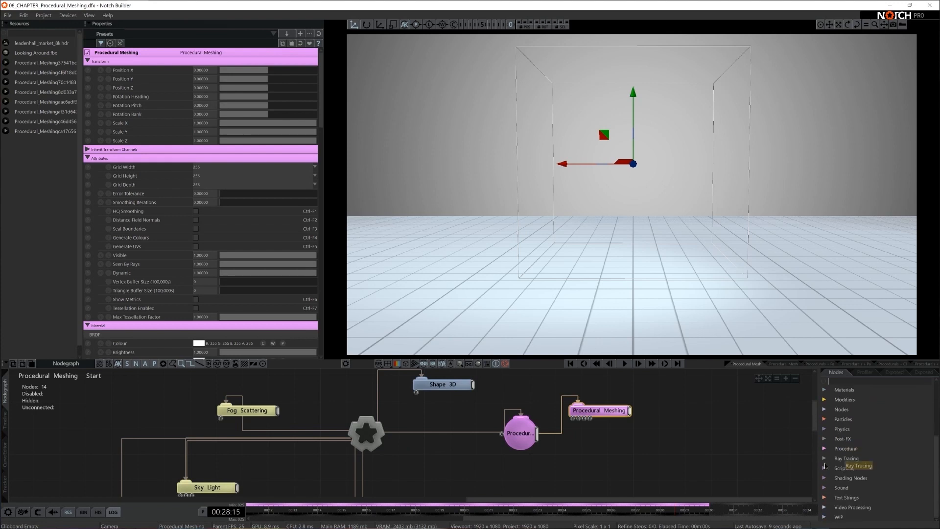
left_click(824, 449)
scroll(830, 451, "down", 2)
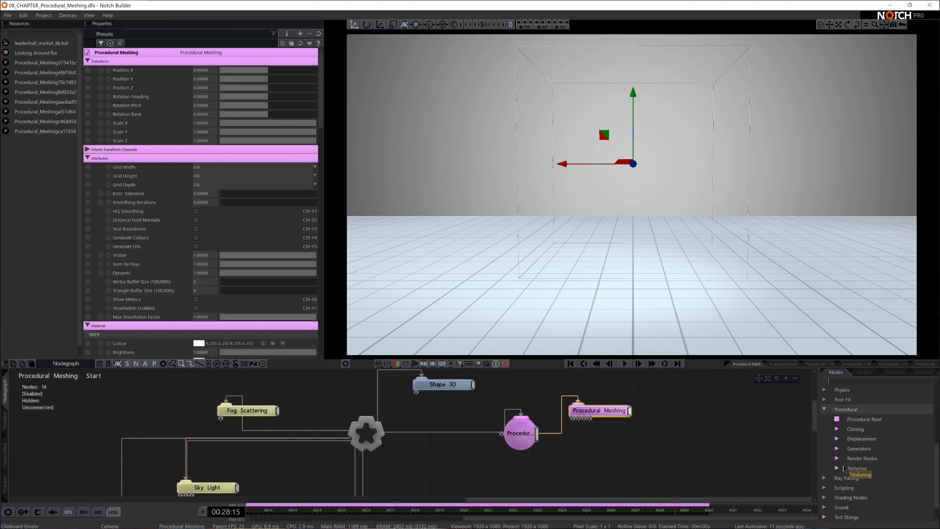
left_click(836, 449)
scroll(847, 431, "down", 3)
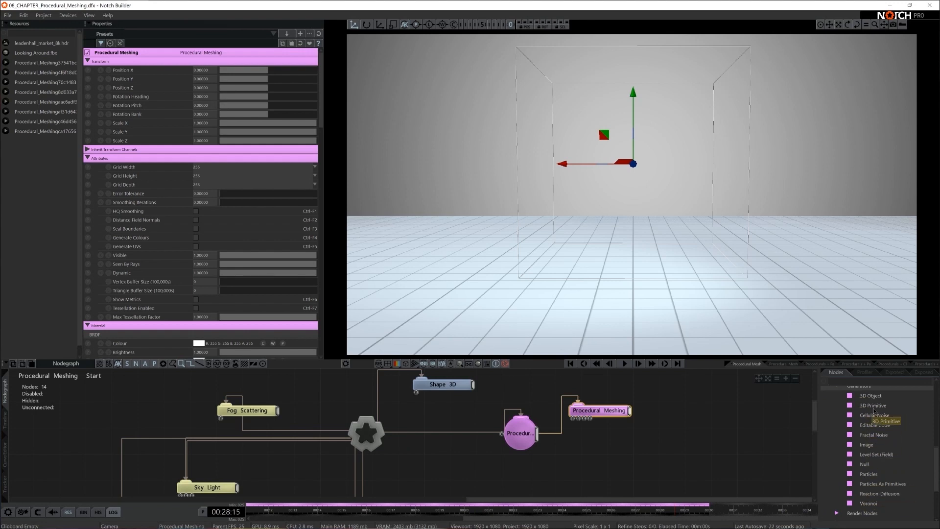
left_click_drag(878, 408, 586, 448)
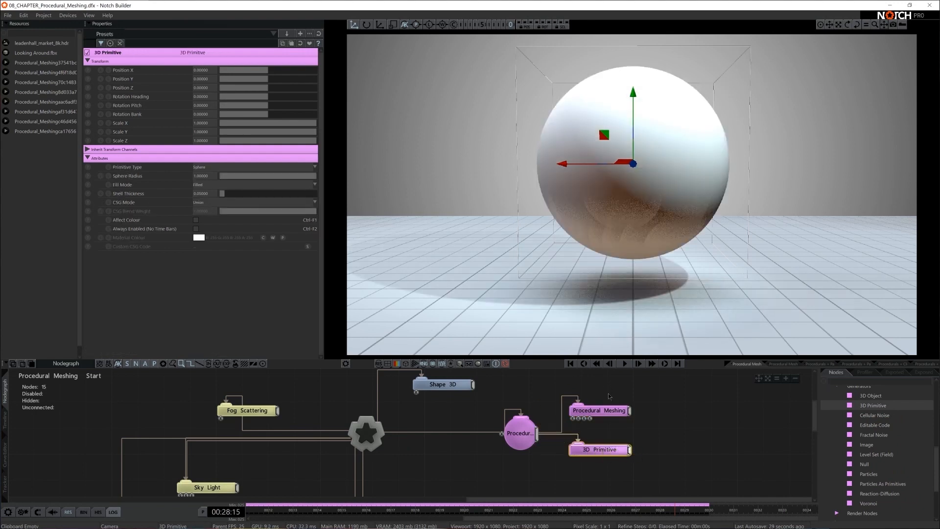
Step: Review the properties of the Procedural Root, Procedural Meshing and 3D Primitive nodes
left_click(523, 435)
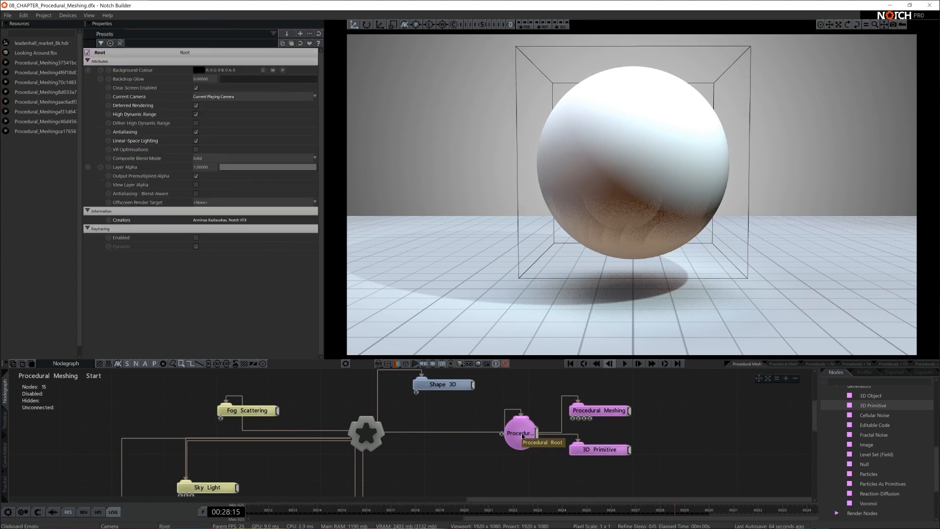
left_click(522, 434)
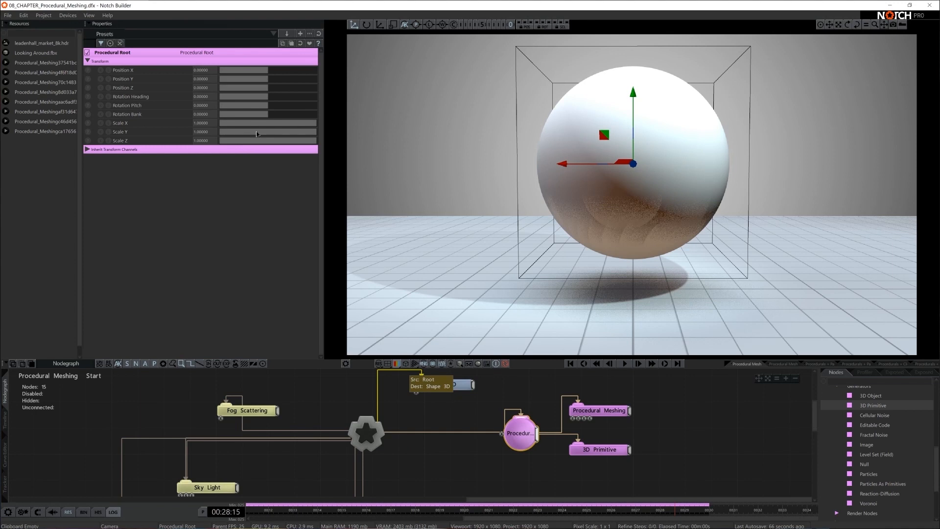
left_click(600, 411)
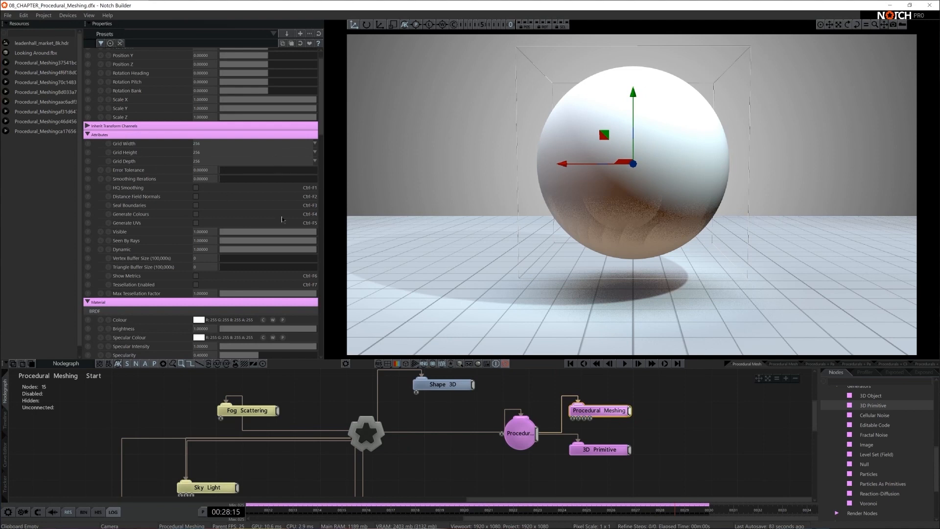
scroll(280, 269, "down", 4)
scroll(278, 272, "up", 4)
left_click(661, 450)
left_click_drag(665, 442, 590, 455)
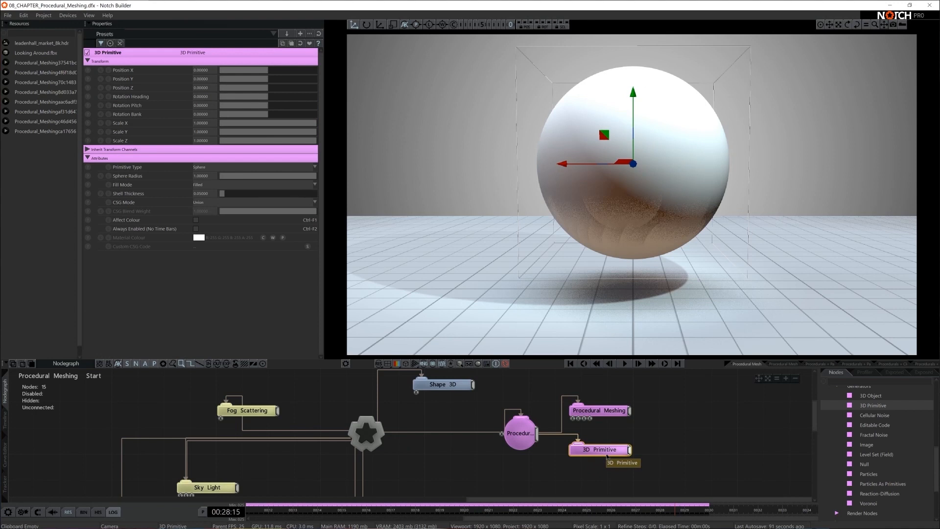
scroll(871, 414, "up", 2)
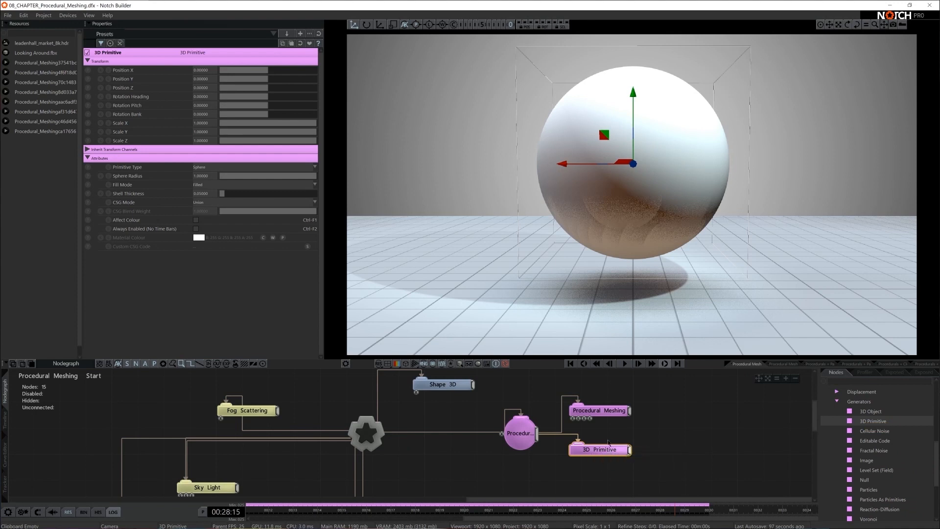
Step: Try other primitive types such as Plane and Cylinder on the 3D Primitive, then return it to Sphere
left_click(219, 170)
key("Up")
key("Up")
key("Down")
key("Down")
key("Down")
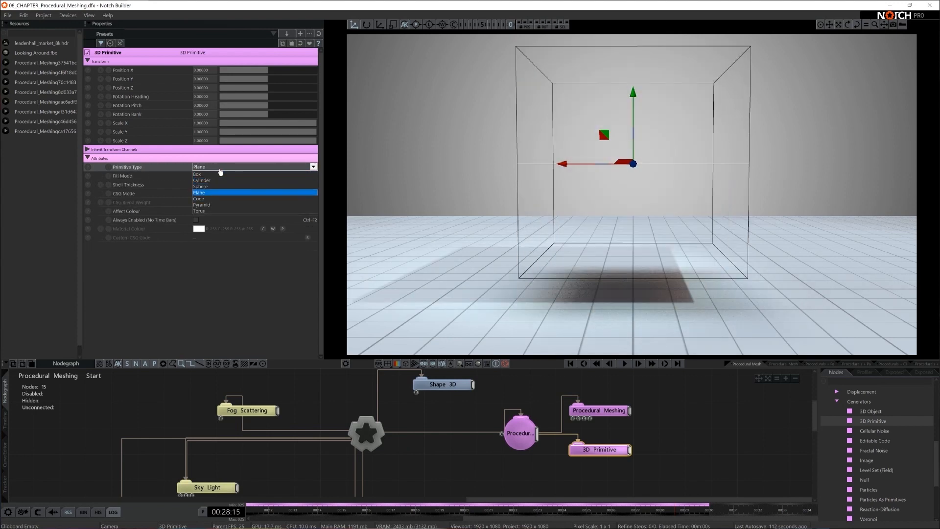
key("Up")
key("Up")
key("Up")
key("Down")
key("Down")
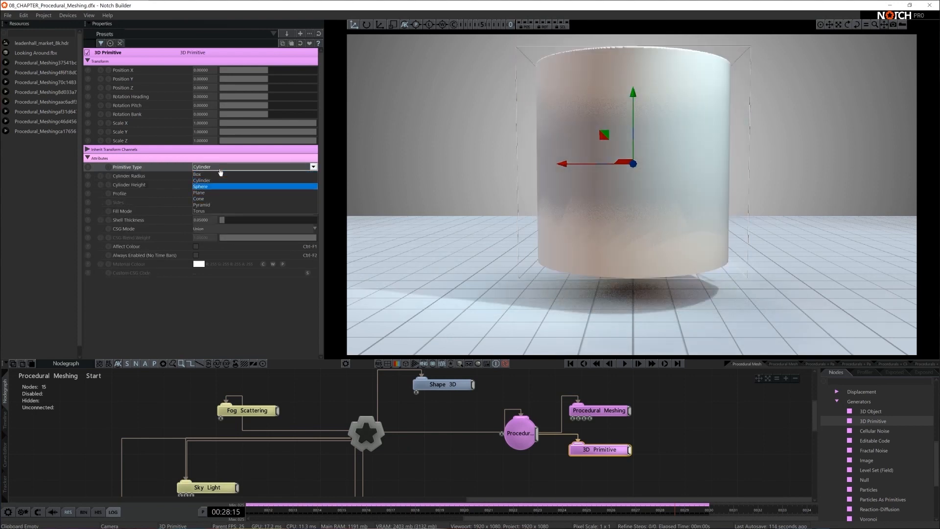
left_click(678, 440)
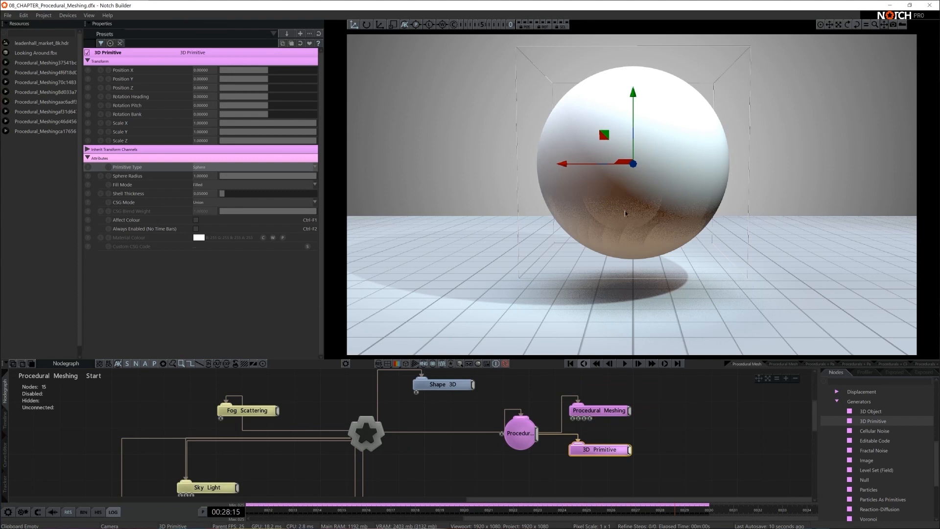
Step: Test scaling the sphere primitive beyond the bounding box, then scale it uniformly down to about 0.62
left_click_drag(627, 217, 519, 213)
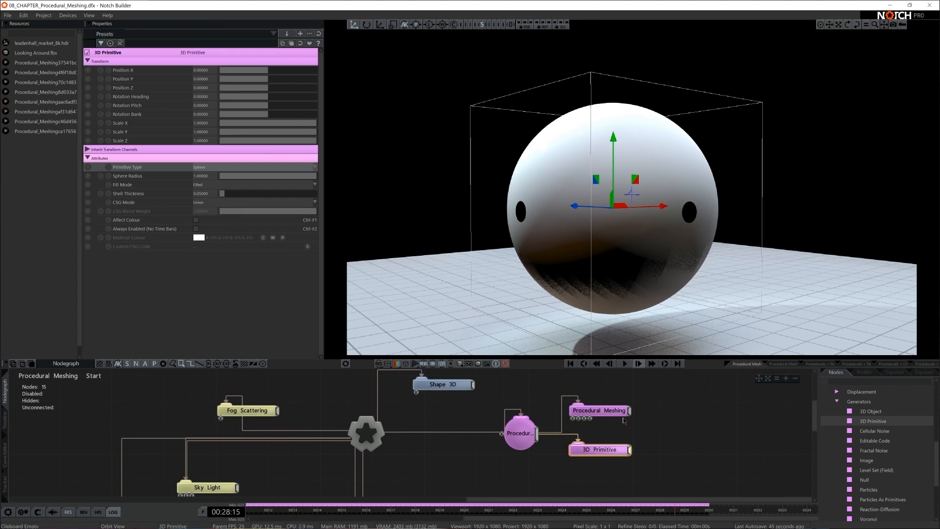
key("r")
left_click_drag(661, 207, 626, 226)
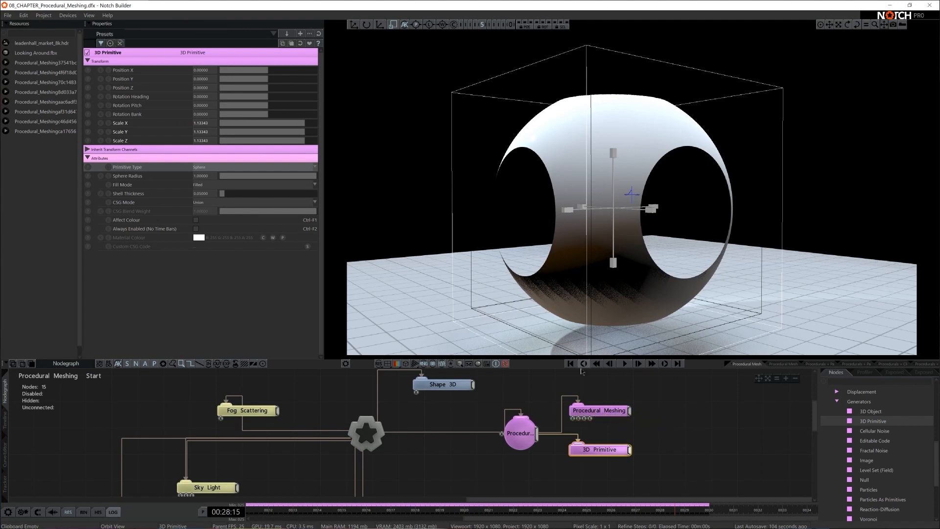
left_click_drag(666, 211, 633, 210)
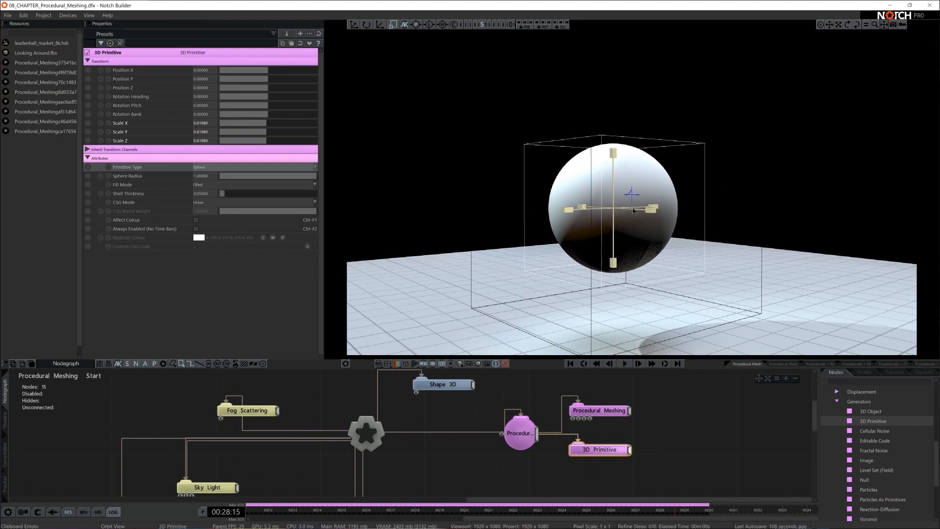
key("c")
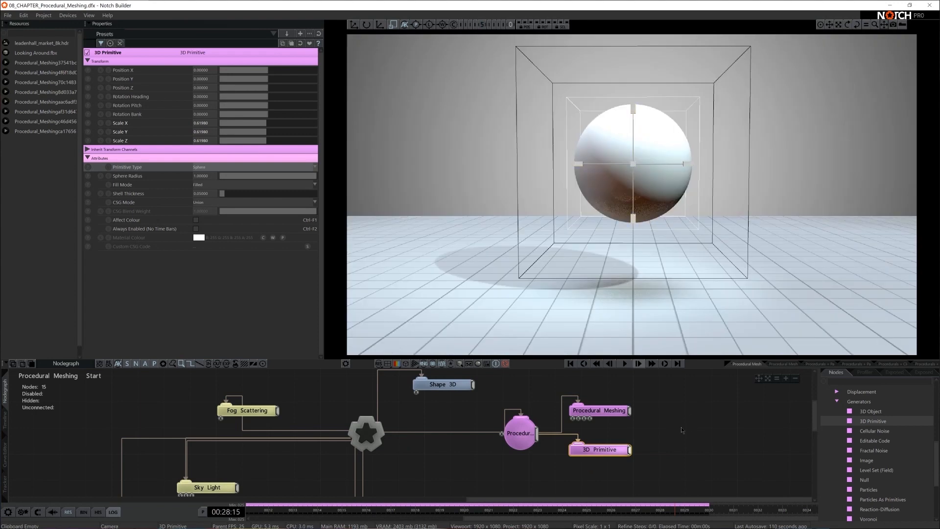
Step: Duplicate the 3D Primitive node, place the copy below the original and connect it to the Procedural Root
left_click(677, 428)
scroll(668, 435, "down", 2)
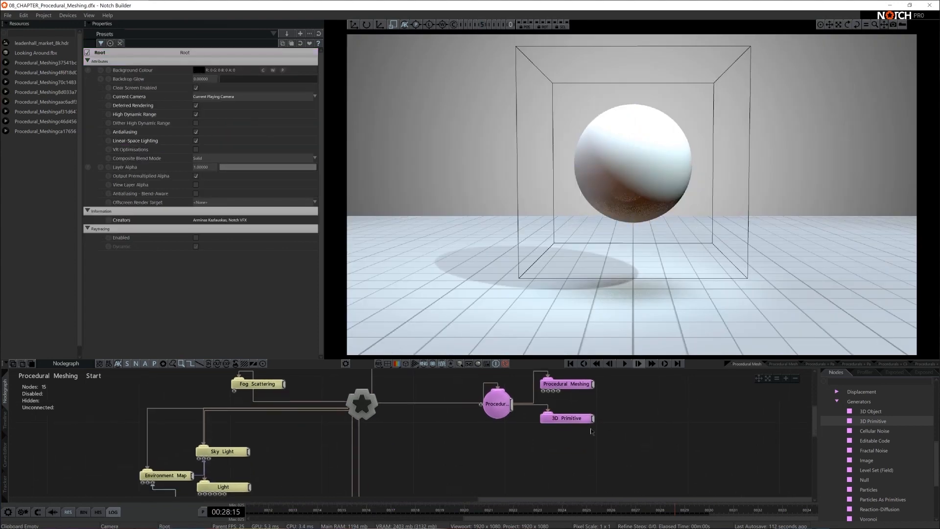
left_click(577, 419)
key("ctrl+c")
key("ctrl+v")
left_click_drag(615, 431, 558, 443)
left_click_drag(512, 404, 563, 443)
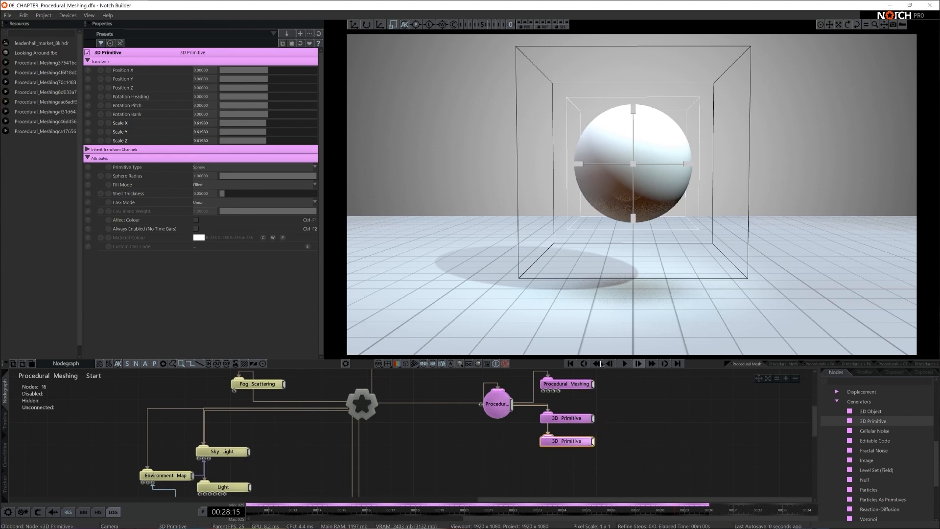
Step: Move the two spheres apart along X, the copy to about -0.40 and the original to about 0.30
key("w")
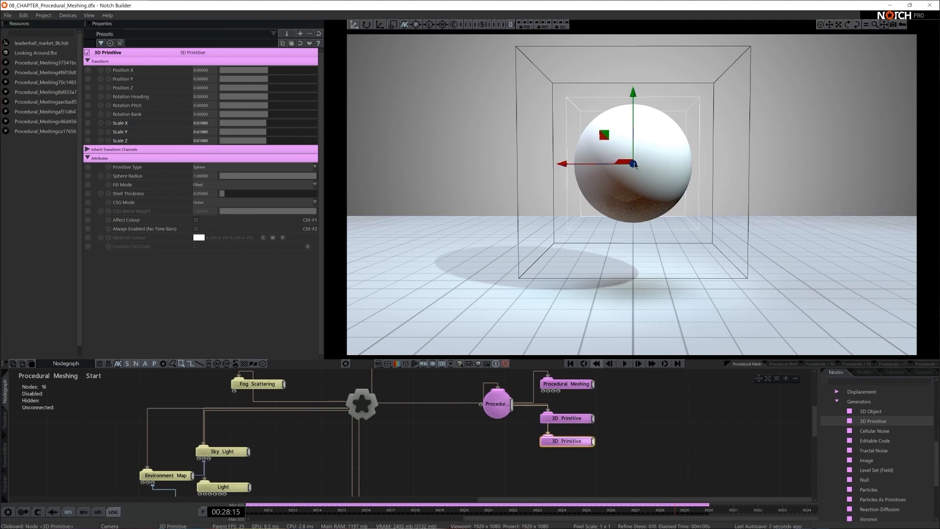
left_click_drag(578, 170, 616, 172)
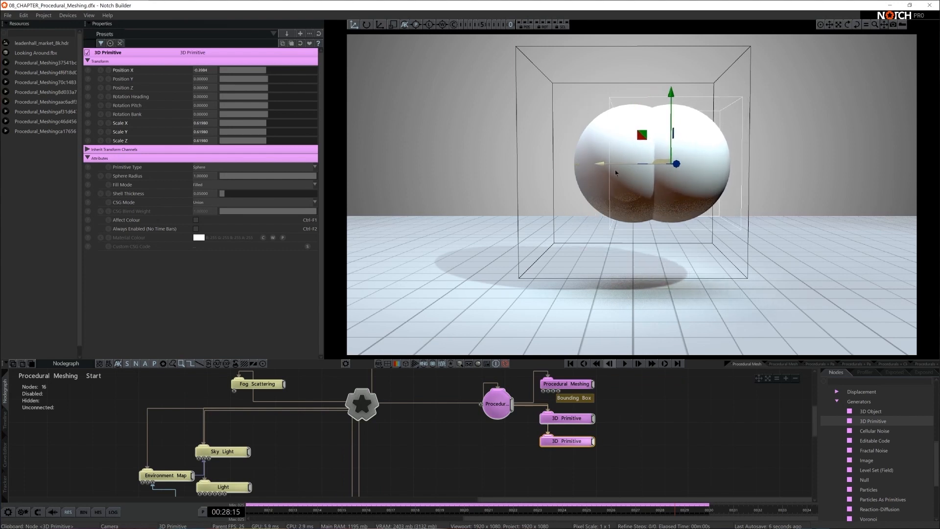
left_click(609, 161)
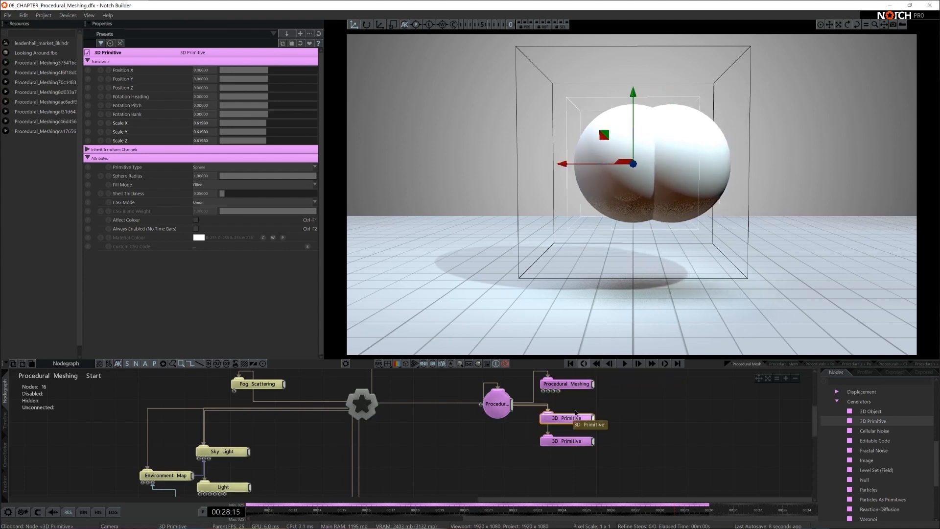
left_click_drag(610, 160, 578, 162)
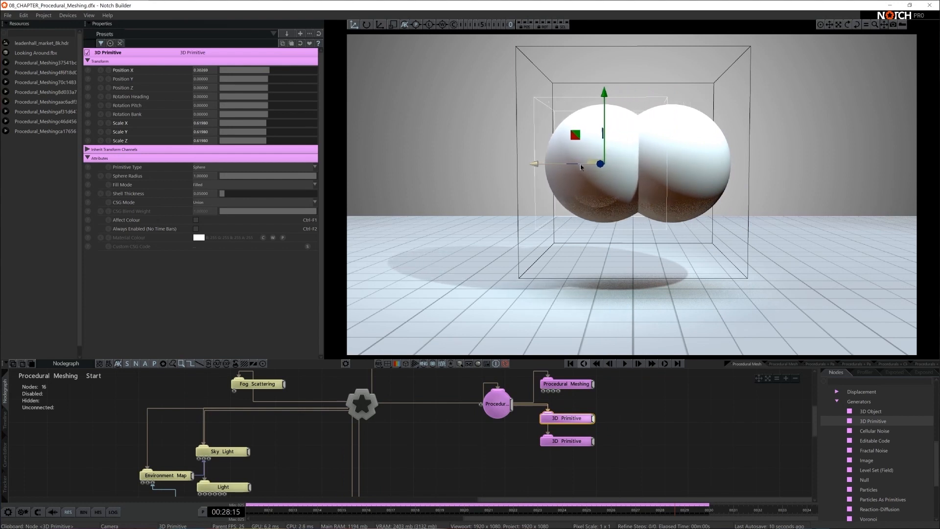
Step: Shrink the original sphere slightly and scale the copied sphere uniformly down to about 0.4
left_click(653, 173)
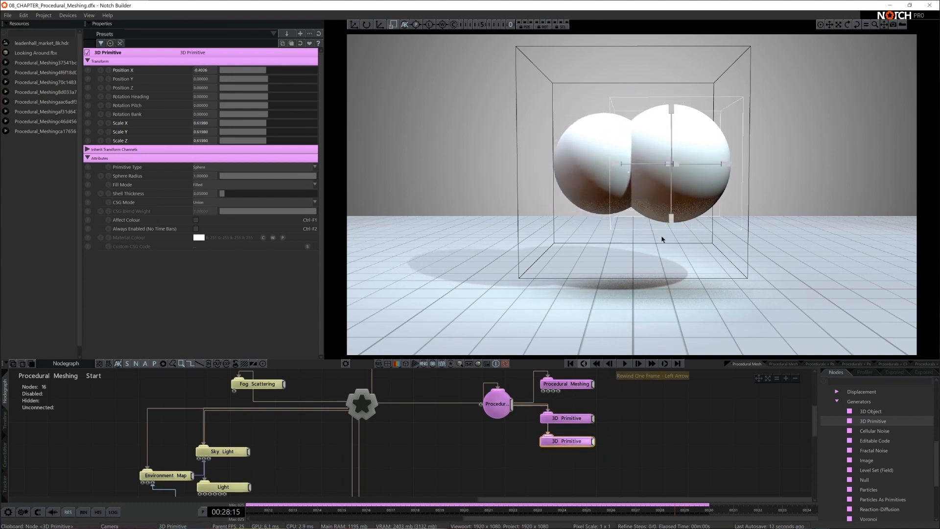
left_click_drag(706, 172, 688, 178)
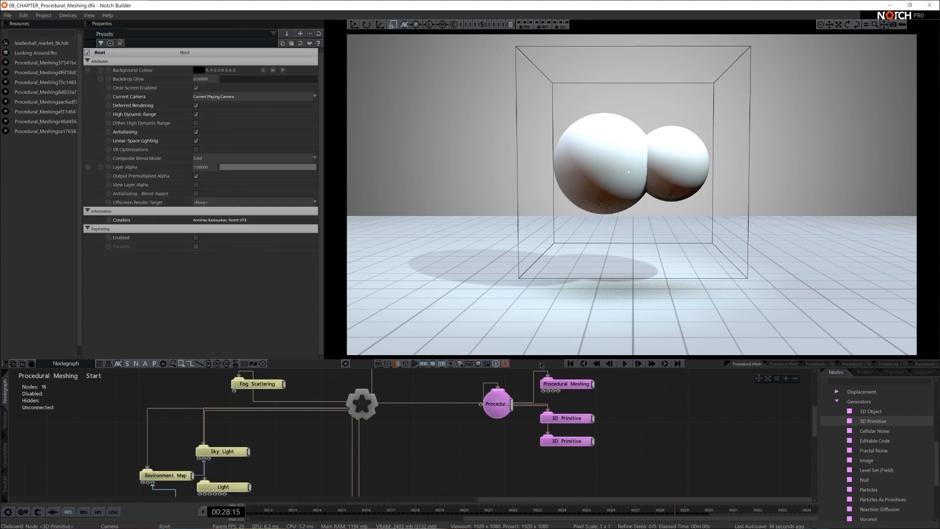
left_click_drag(541, 359, 526, 304)
middle_click_drag(519, 371, 481, 428)
scroll(490, 417, "up", 1)
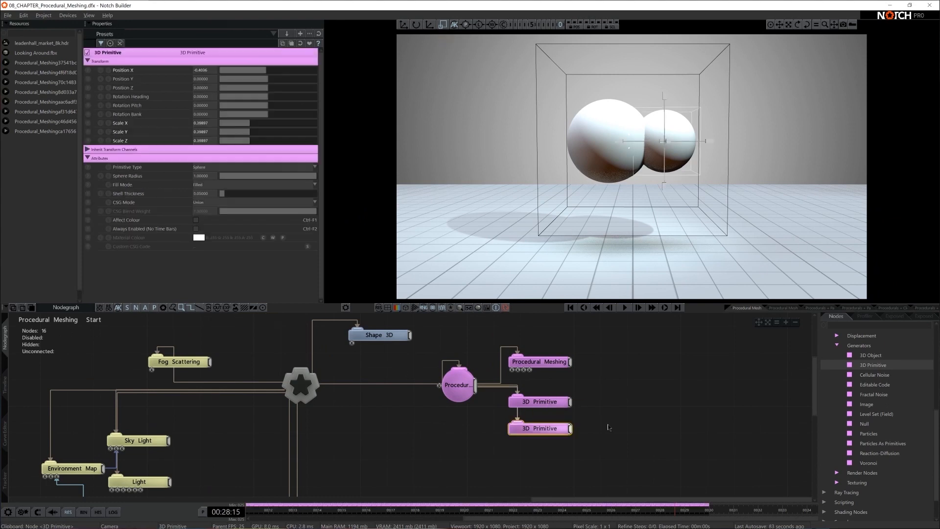
Step: Review the CSG Mode options available on the second 3D Primitive
left_click(607, 425)
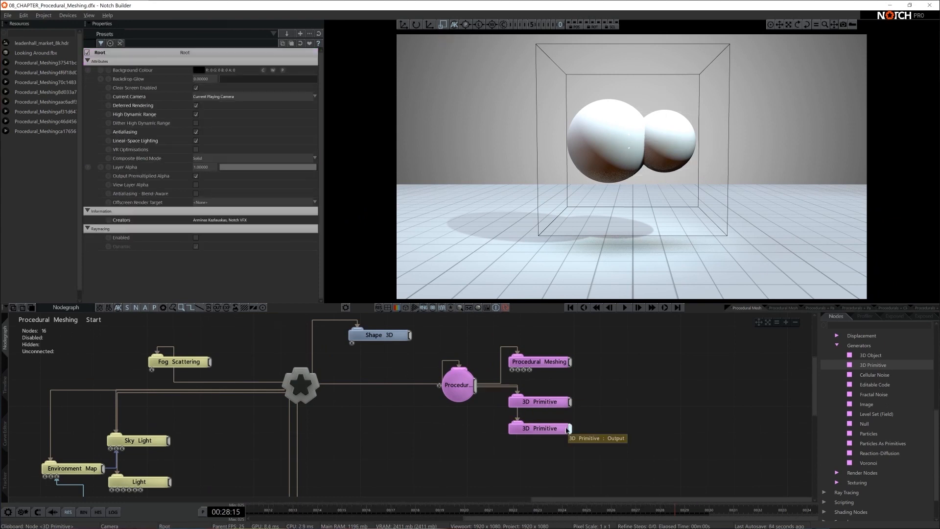
left_click_drag(596, 413, 562, 430)
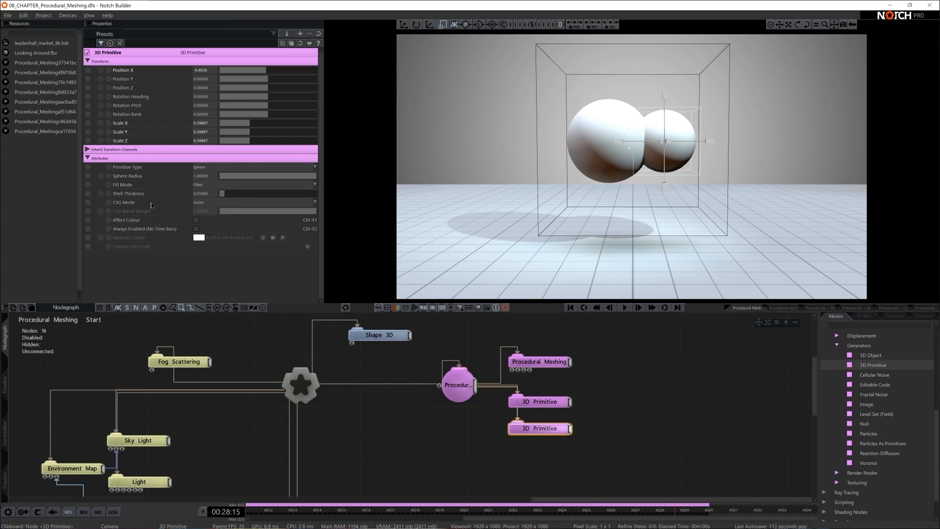
left_click(200, 204)
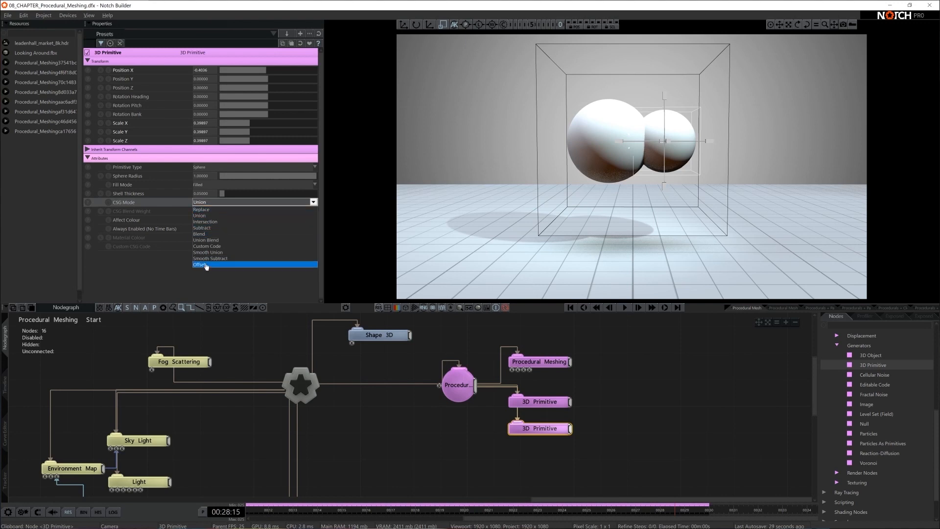
left_click(182, 204)
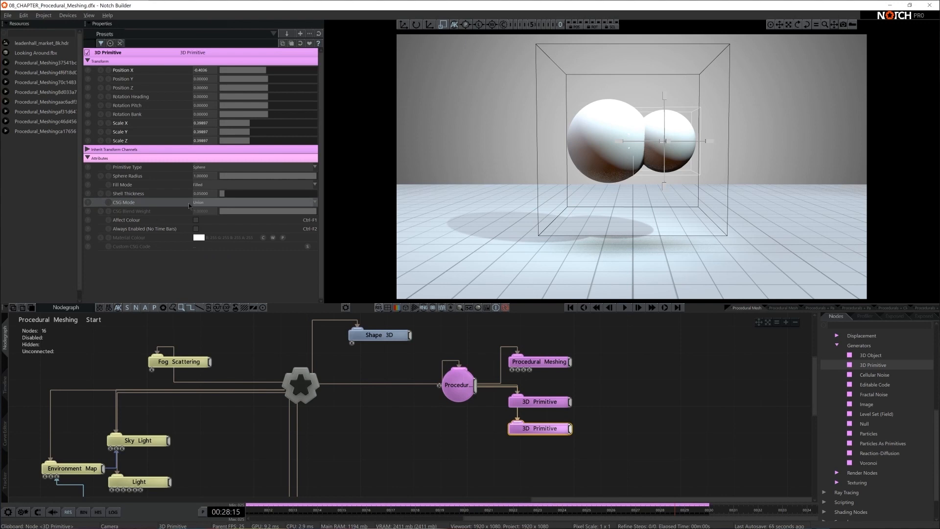
left_click(598, 419)
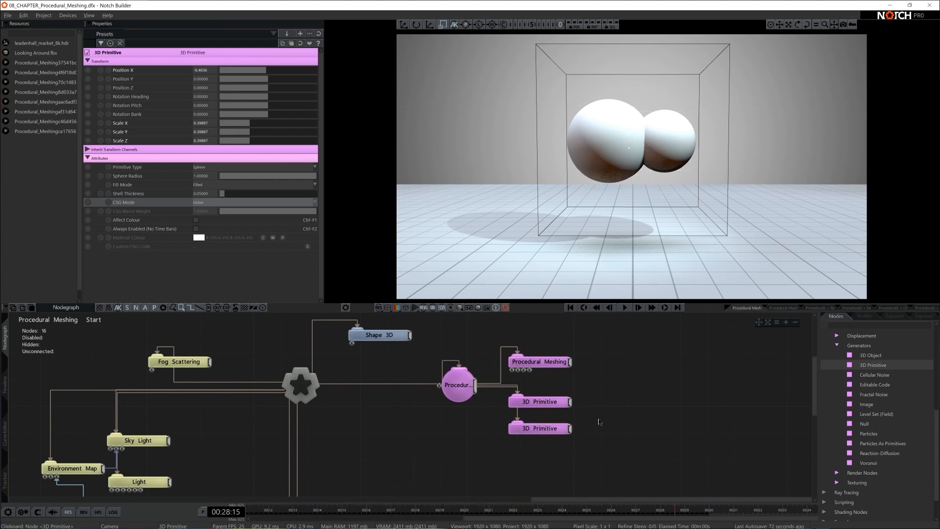
Step: Set the second 3D Primitive's CSG Mode to Subtract and inspect the cut in the first sphere from another angle
left_click(522, 430)
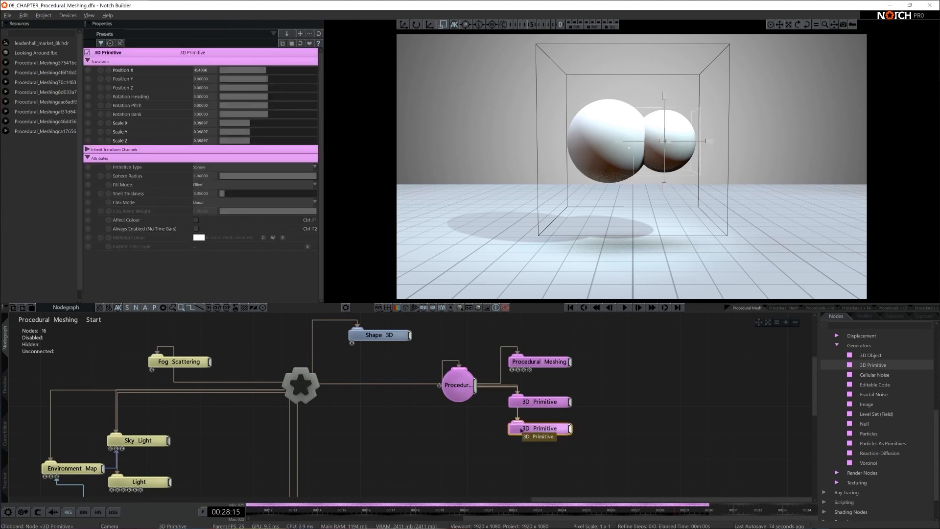
left_click(215, 203)
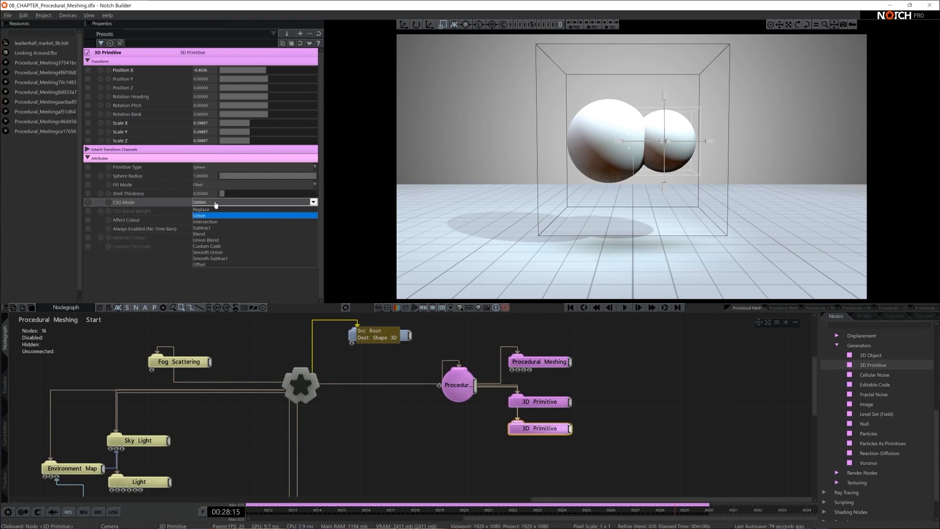
key("Down")
key("Down")
key("Down")
key("Up")
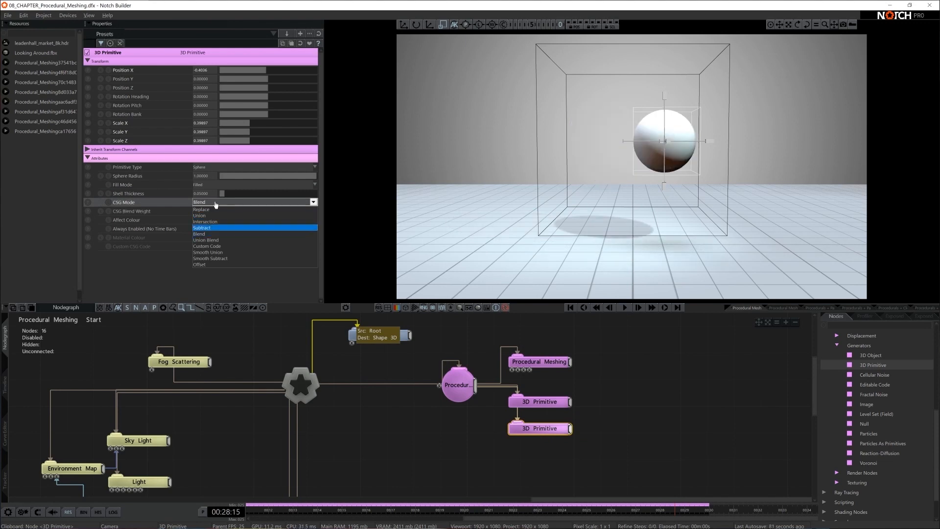
left_click(619, 213)
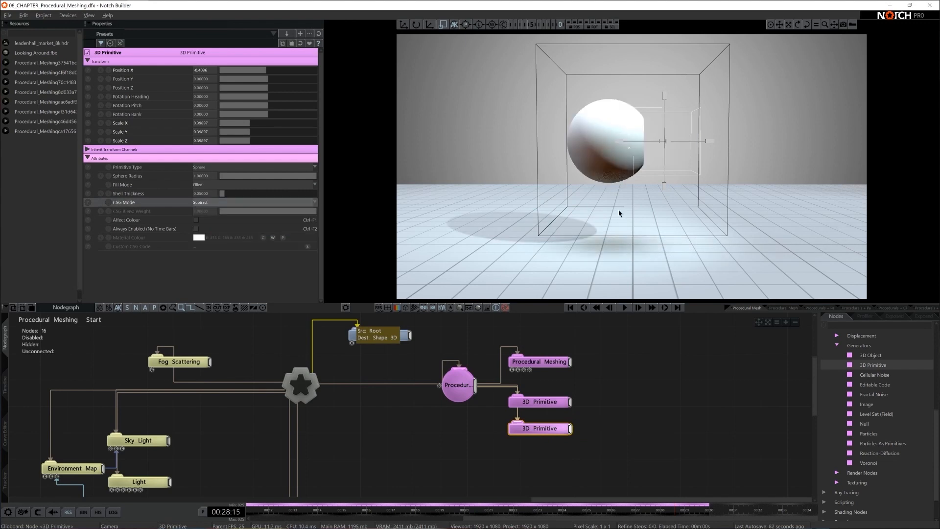
key("c")
left_click_drag(612, 203, 723, 238, "alt")
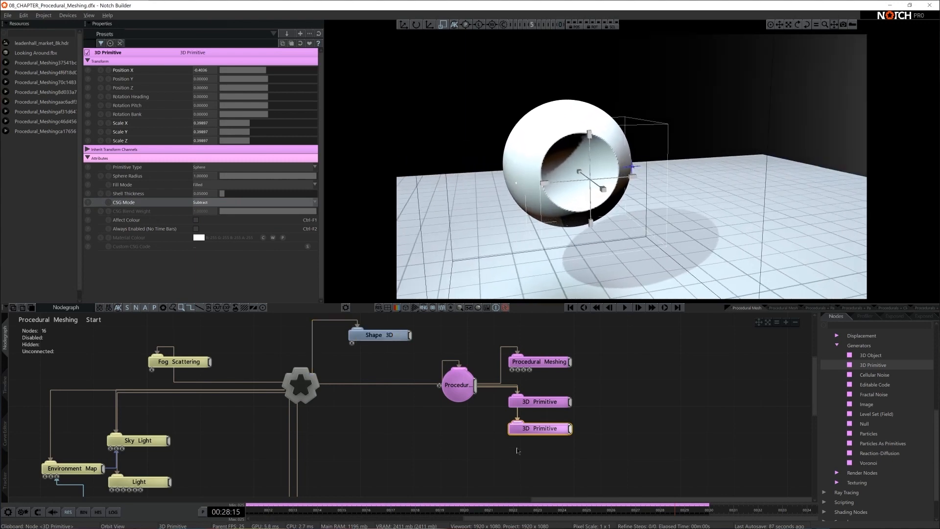
Step: Try the other CSG modes through Offset on the second 3D Primitive, then return to Subtract and switch to Intersection
left_click(215, 202)
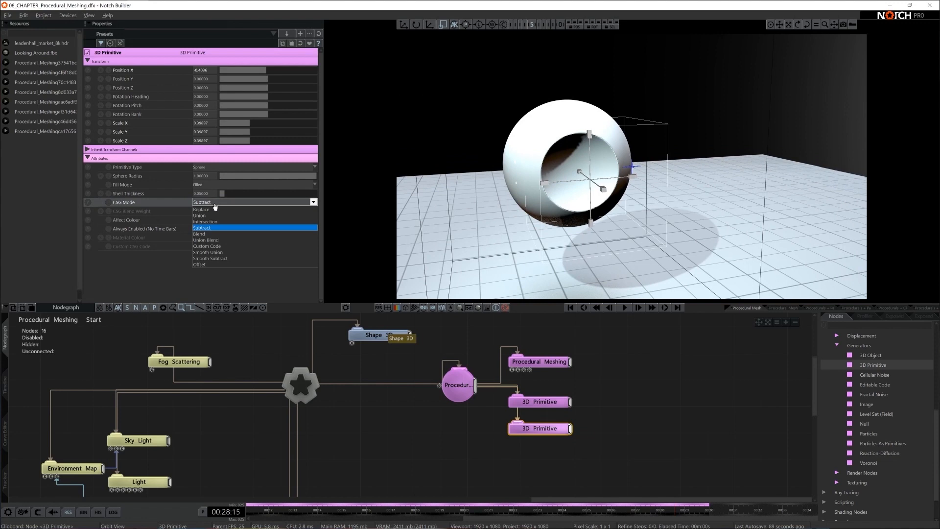
key("Down")
key("Down")
key("Down")
key("Down")
key("Down")
key("Down")
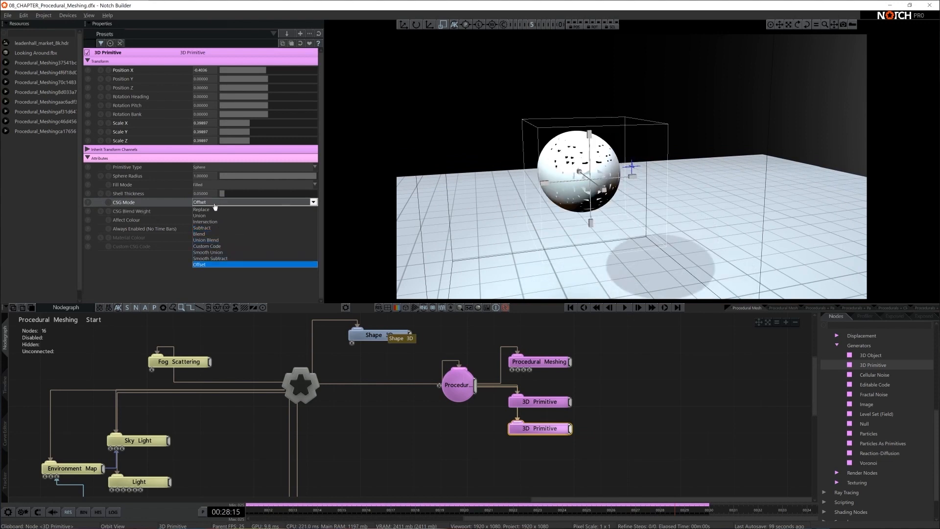
key("Up")
key("Up")
key("Up")
key("Up")
key("Up")
key("Up")
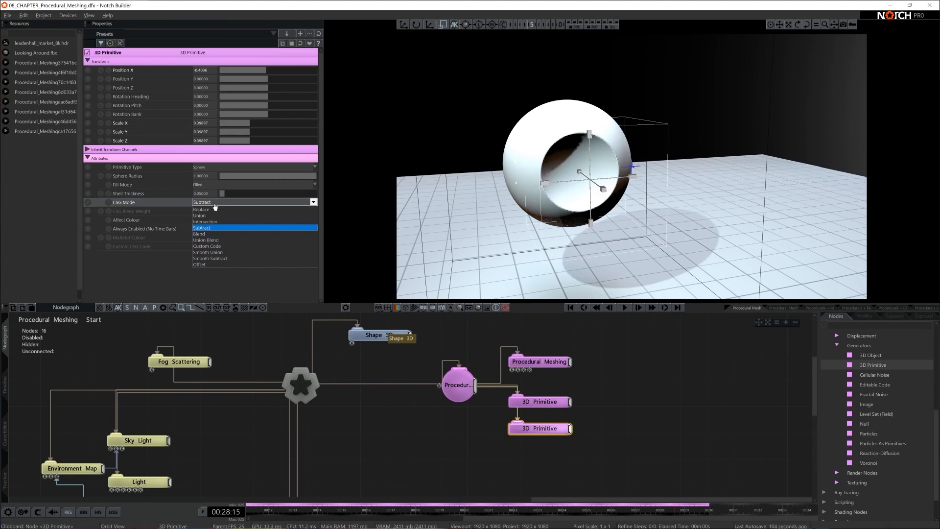
key("Up")
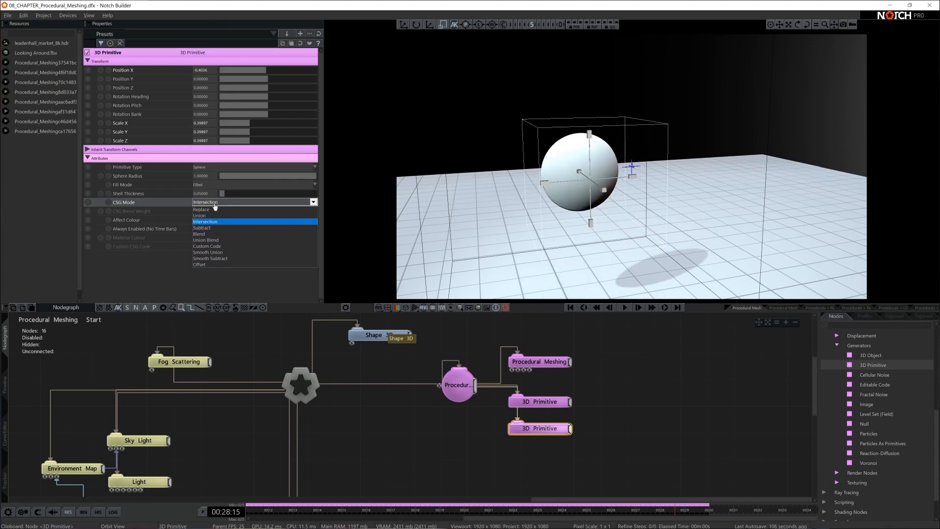
left_click(582, 201)
Step: Set the second 3D Primitive's CSG Mode to Smooth Union
right_click_drag(583, 200, 653, 217)
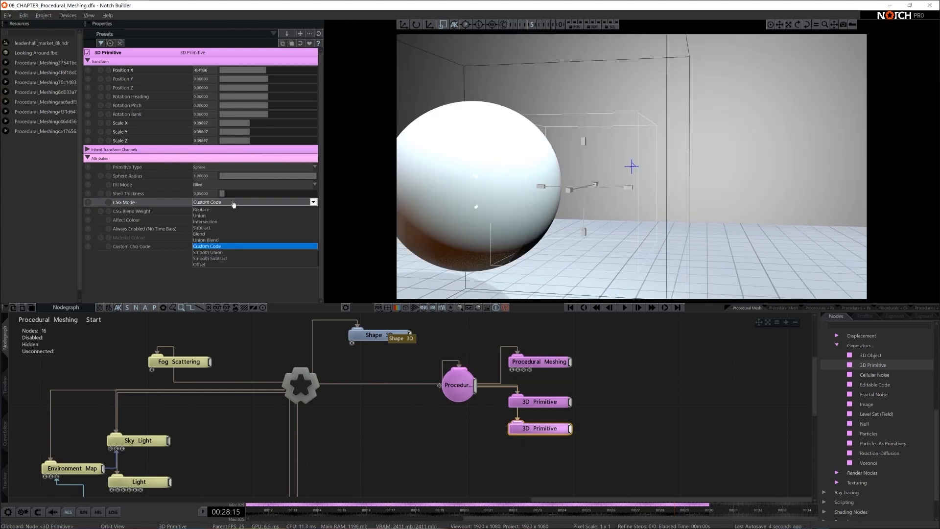
key("Down")
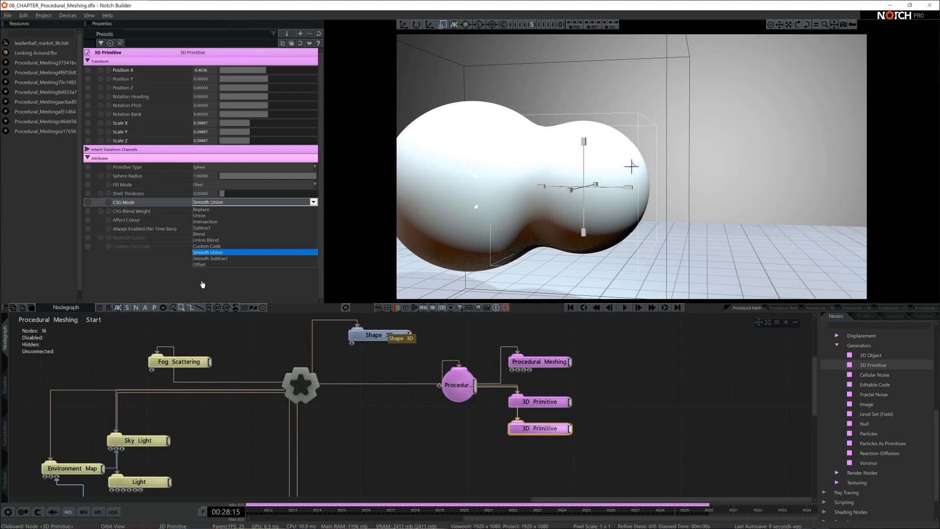
left_click(219, 254)
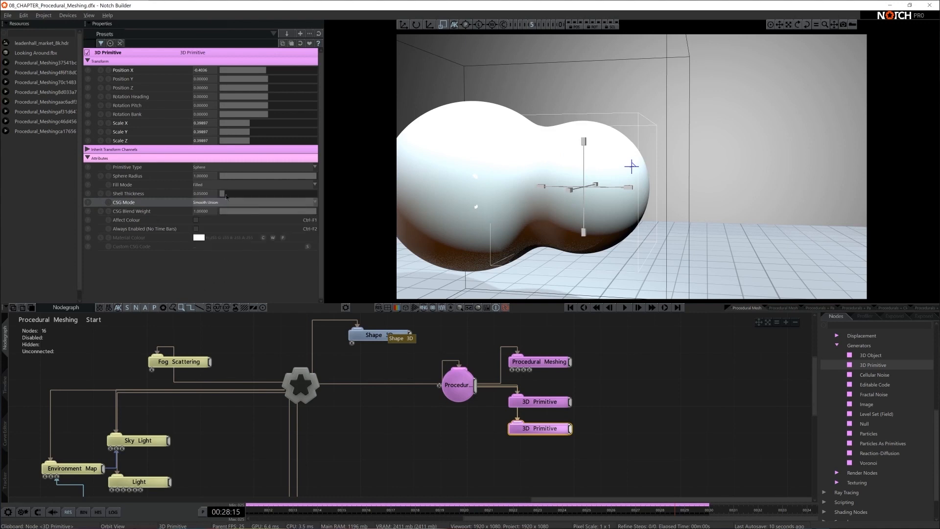
Step: Move the second sphere up and away from the first, to about X -0.53 and Y 0.31
left_click(633, 385)
left_click(538, 428)
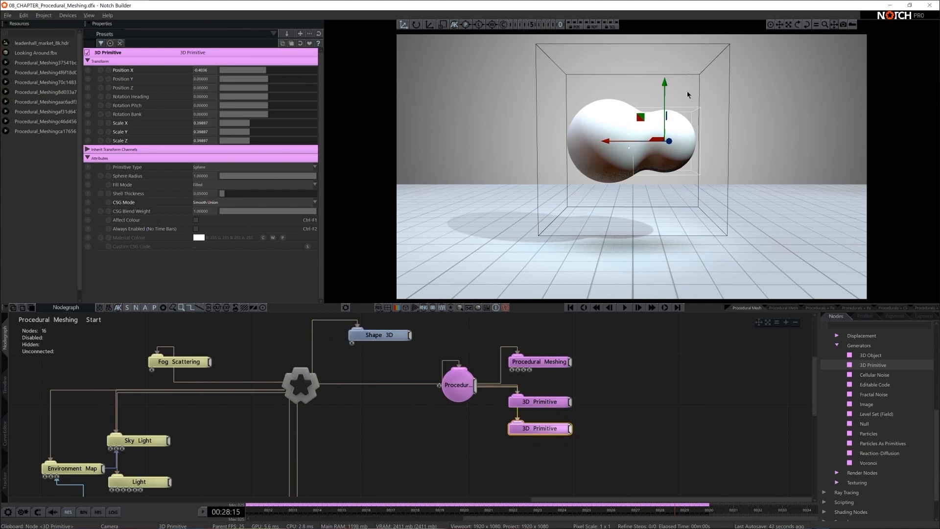
mouse_move(665, 98)
left_mouse_down()
mouse_move(666, 86)
mouse_move(669, 113)
mouse_move(654, 147)
mouse_move(624, 170)
mouse_move(652, 100)
left_mouse_up()
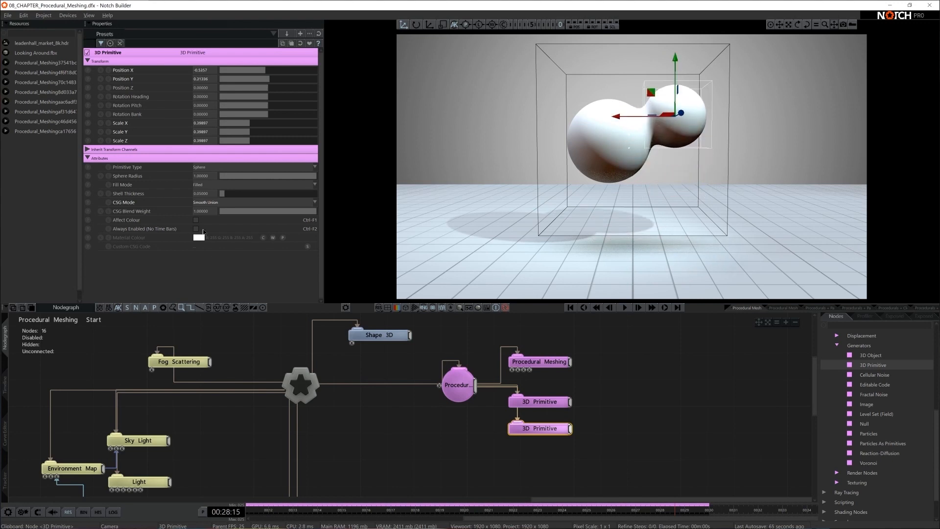
Step: Set the second sphere's CSG Blend Weight to 1.2 and raise the sphere to about Y 0.39
left_click_drag(273, 212, 347, 218)
double_click(208, 215)
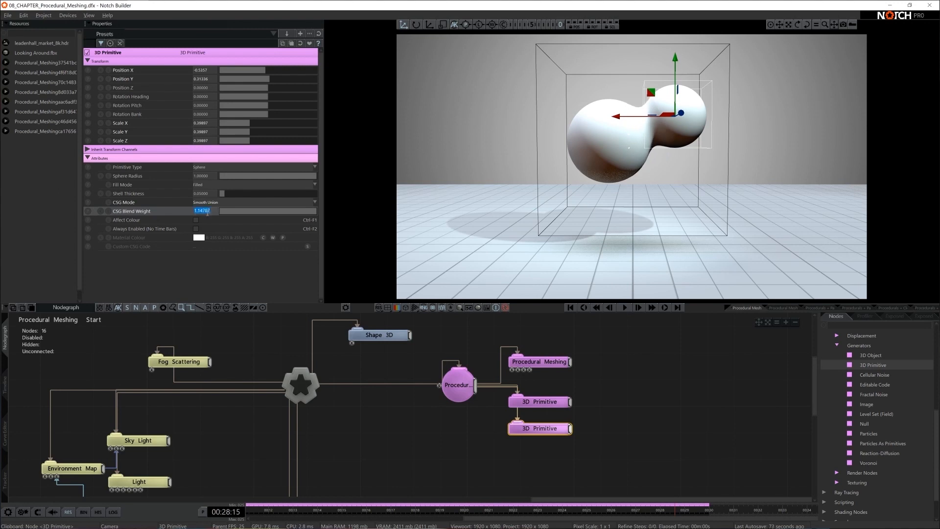
type("1.2")
key("Return")
mouse_move(675, 74)
left_mouse_down()
mouse_move(674, 112)
mouse_move(672, 67)
left_mouse_up()
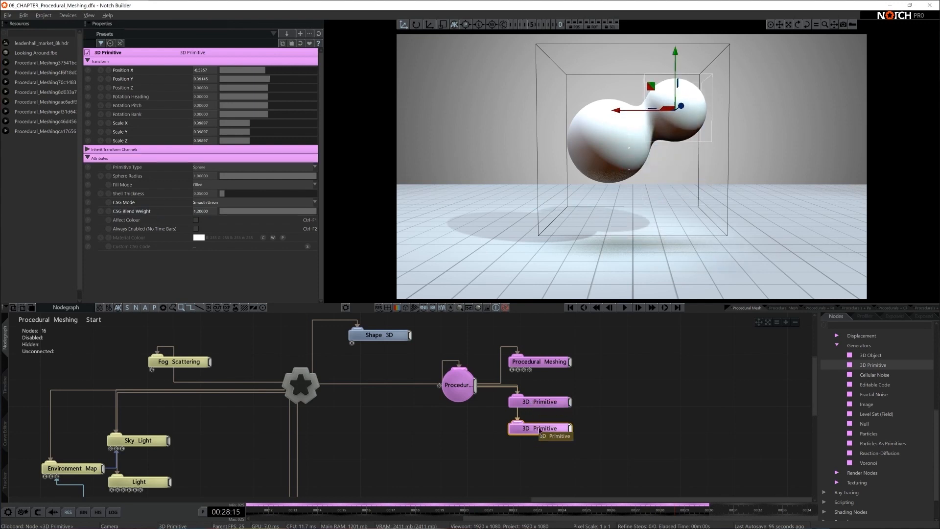
Step: Move the Procedural Meshing node higher in the nodegraph, leaving a gap above the two 3D Primitive nodes
left_click_drag(539, 365, 540, 351)
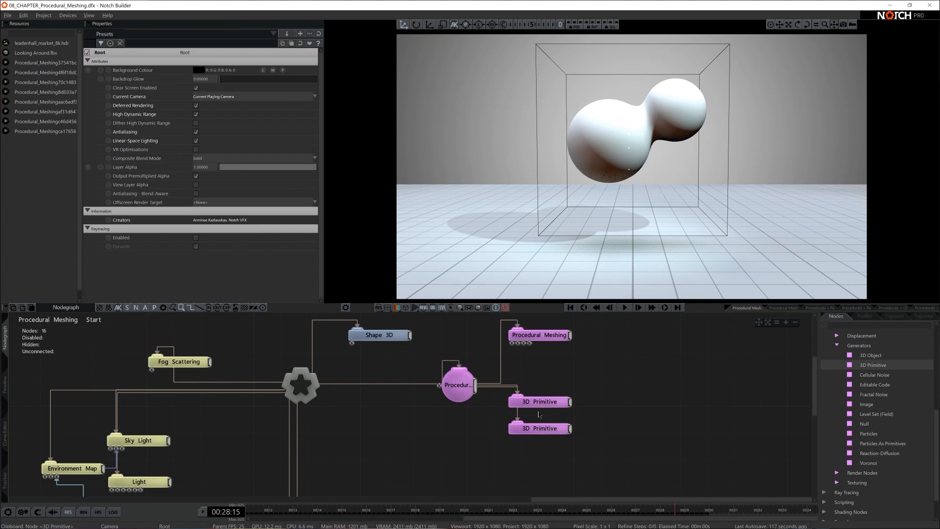
left_click_drag(541, 428, 537, 389)
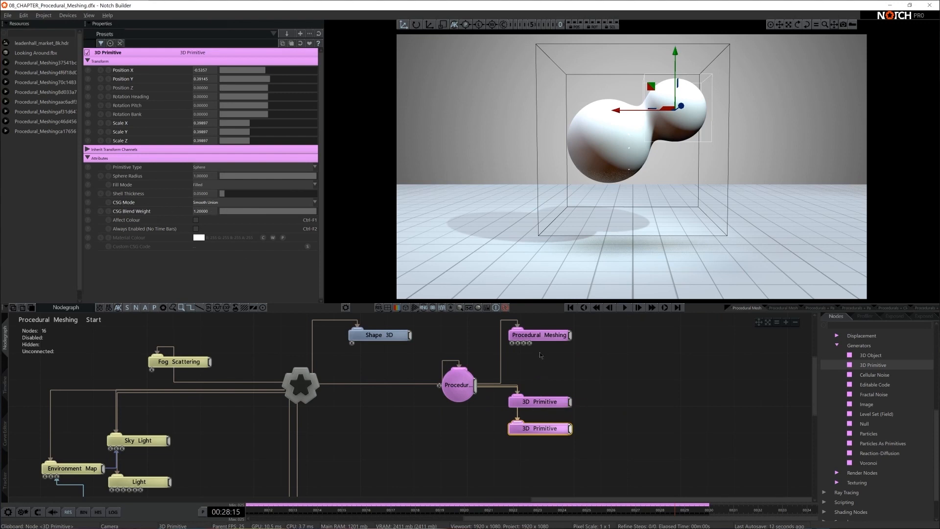
left_click(558, 443)
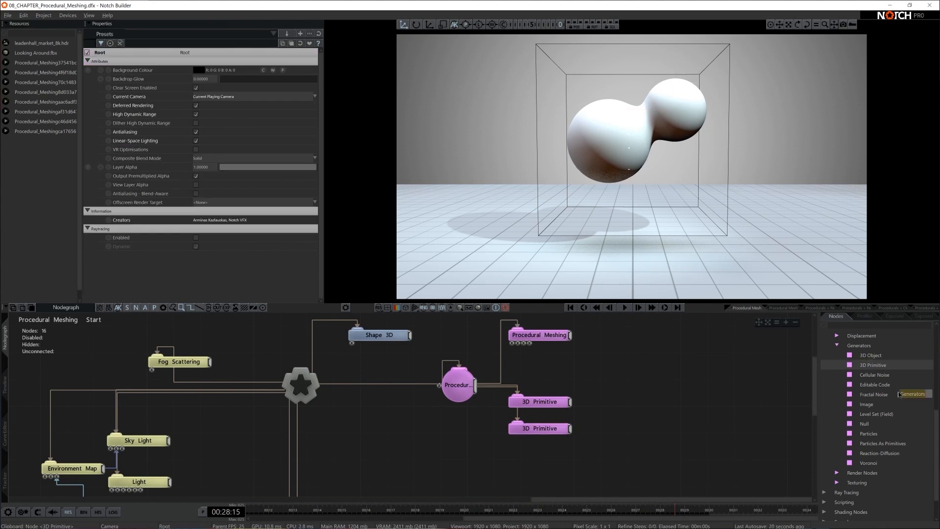
Step: Add a Fractal Noise generator below the 3D Primitive nodes and connect it to the Procedural Root
left_click_drag(871, 393, 518, 449)
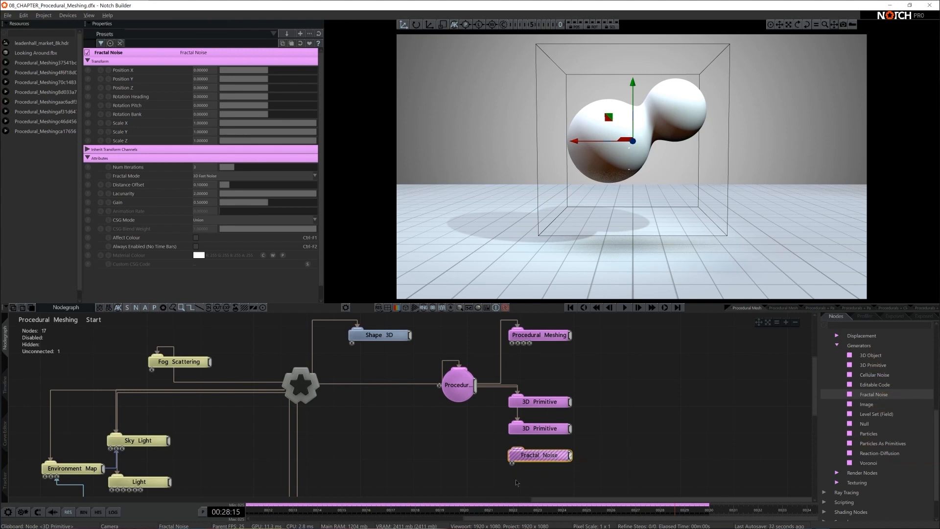
left_click_drag(474, 387, 517, 455)
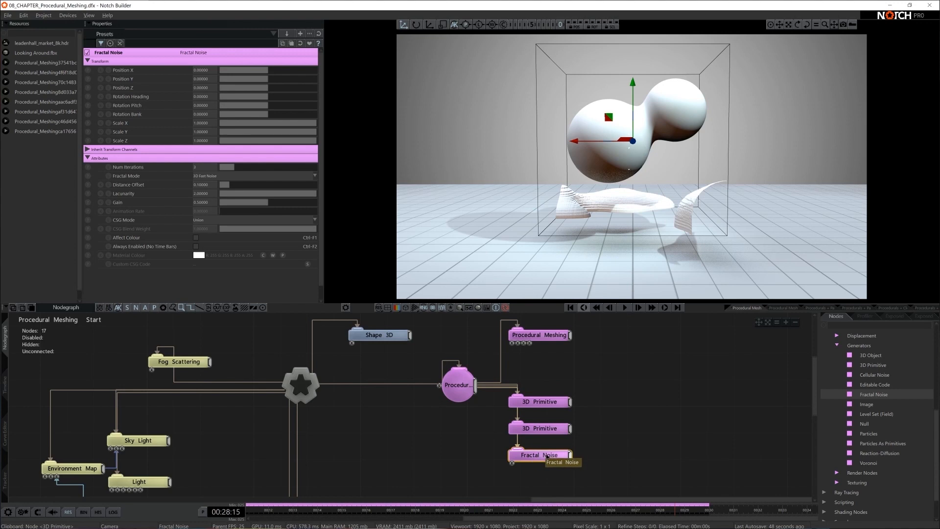
Step: Raise the Fractal Noise to about Y 1.03 and set its Num Iterations to 5
left_click_drag(635, 129, 640, 49)
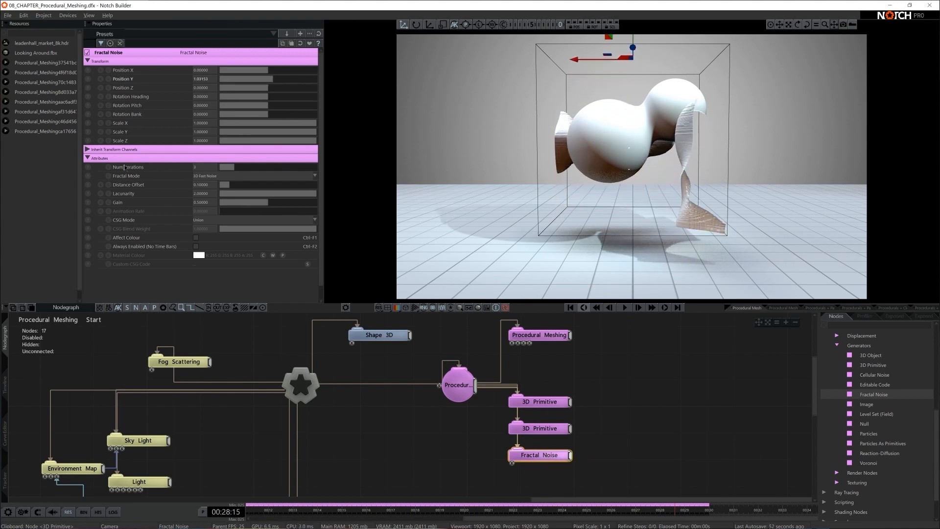
left_click(206, 167)
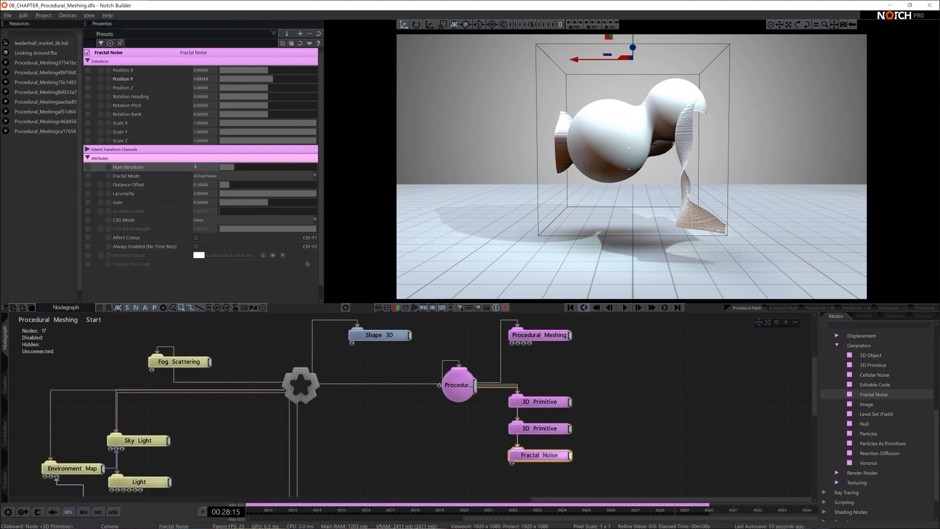
type("5")
key("Return")
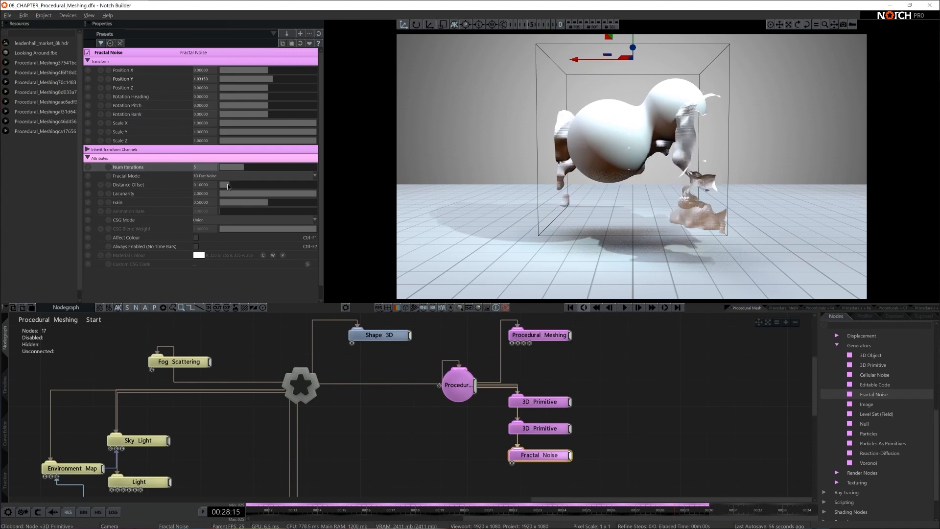
Step: Lower the Fractal Noise's Distance Offset to about 0.035 and set its Fractal Mode to 3D Noise
left_click_drag(229, 187, 222, 186)
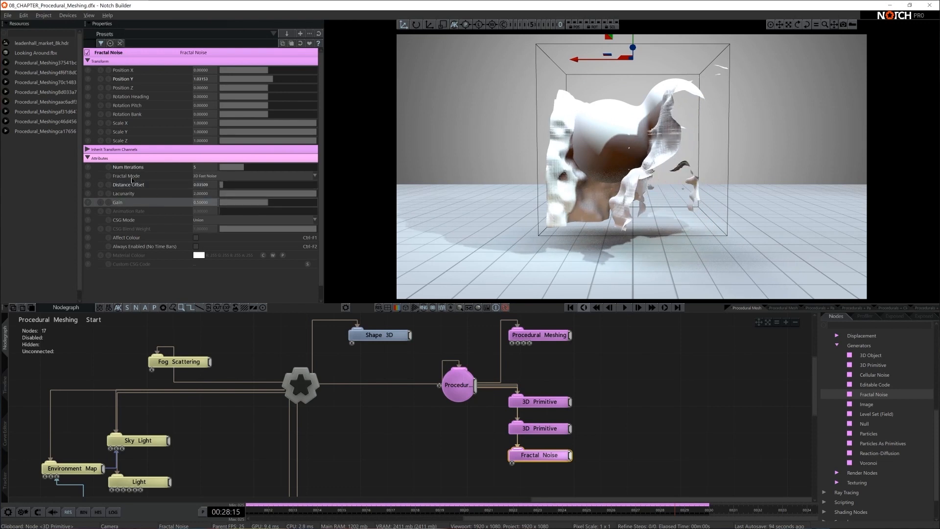
left_click(209, 177)
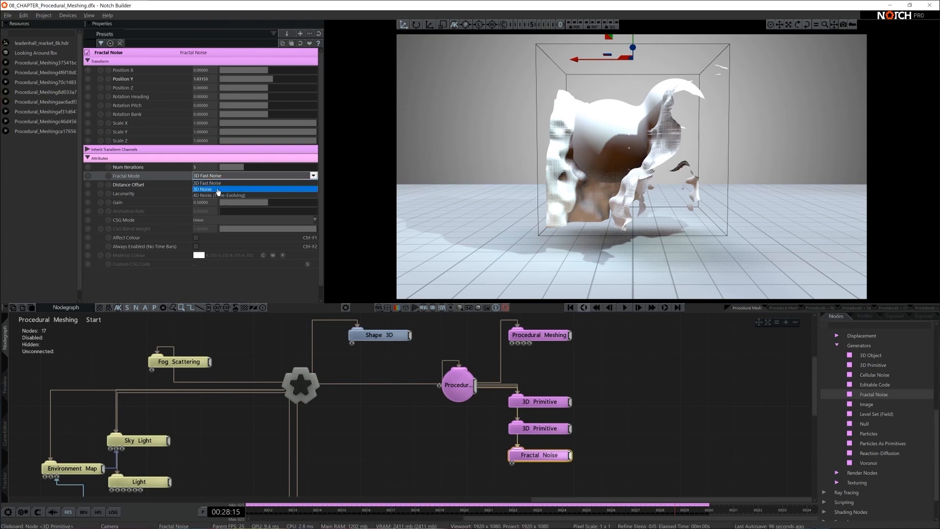
left_click(218, 190)
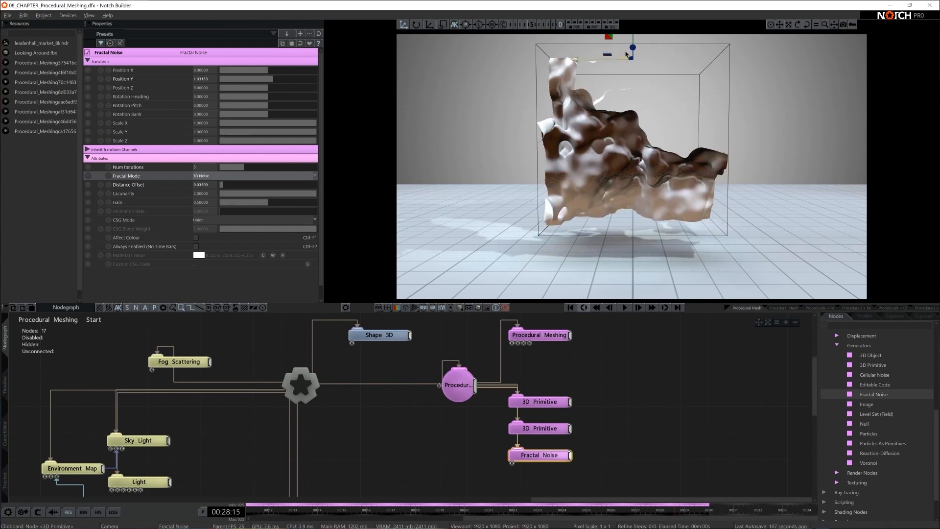
Step: Lower the Fractal Noise to about Y 0.11 and set its CSG Mode to Intersection
left_click_drag(632, 43, 636, 113)
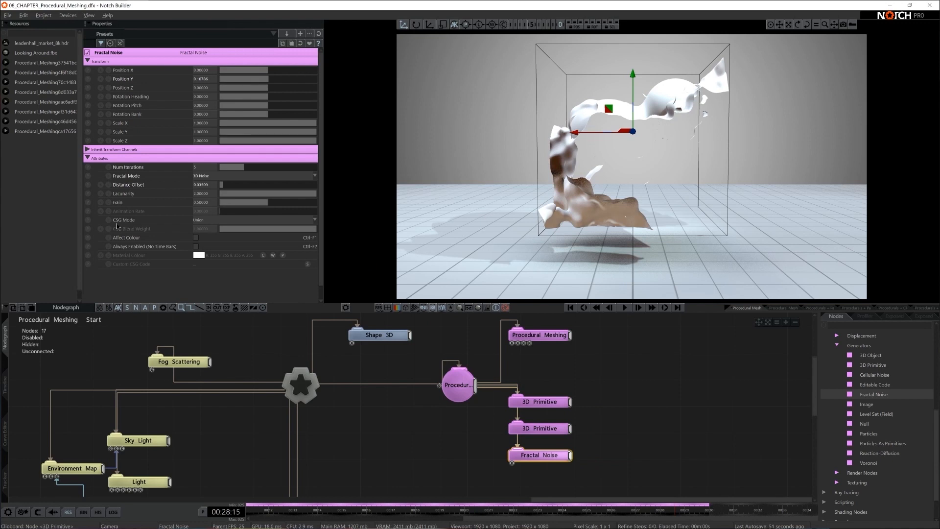
left_click(211, 221)
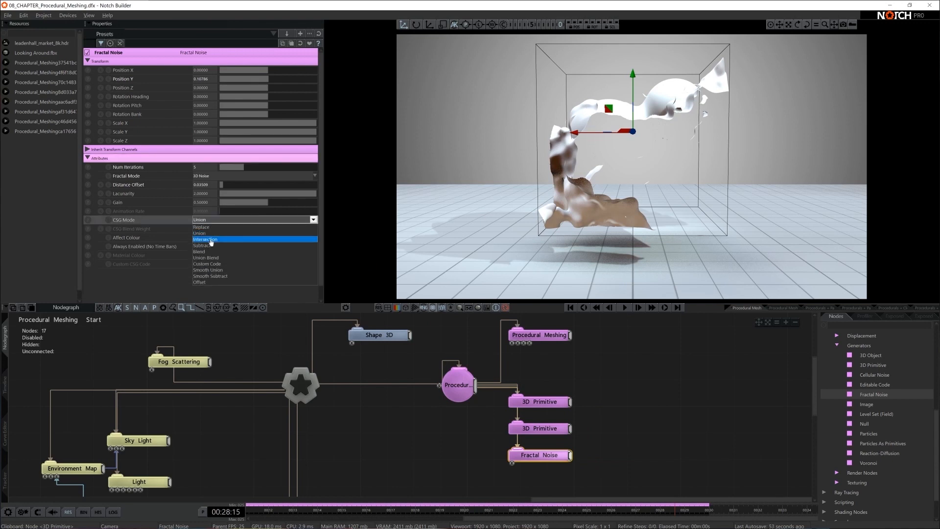
left_click(211, 240)
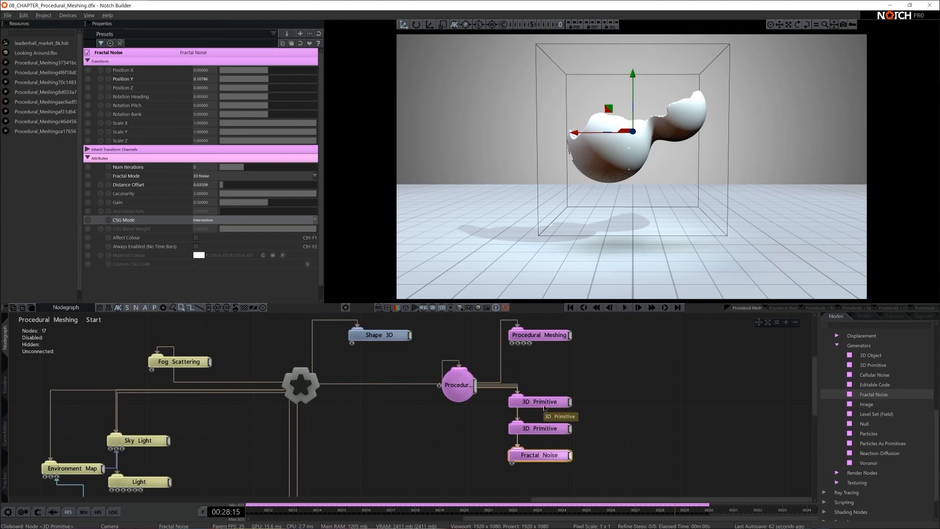
Step: Rotate the Fractal Noise to a heading of about -137.5, adjust its height and open its Num Iterations for editing
left_click_drag(633, 100, 713, 142)
key("e")
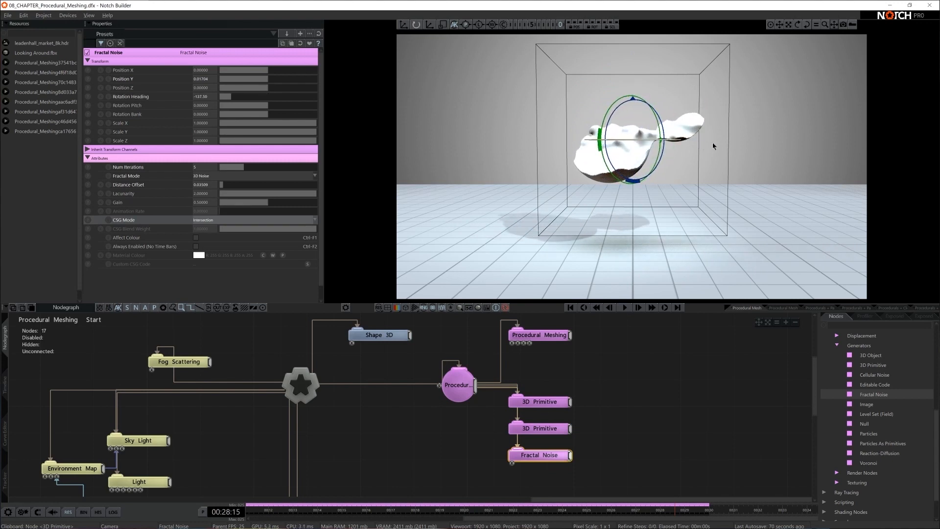
key("w")
mouse_move(635, 81)
left_mouse_down()
mouse_move(639, 101)
mouse_move(637, 90)
left_mouse_up()
left_click(210, 166)
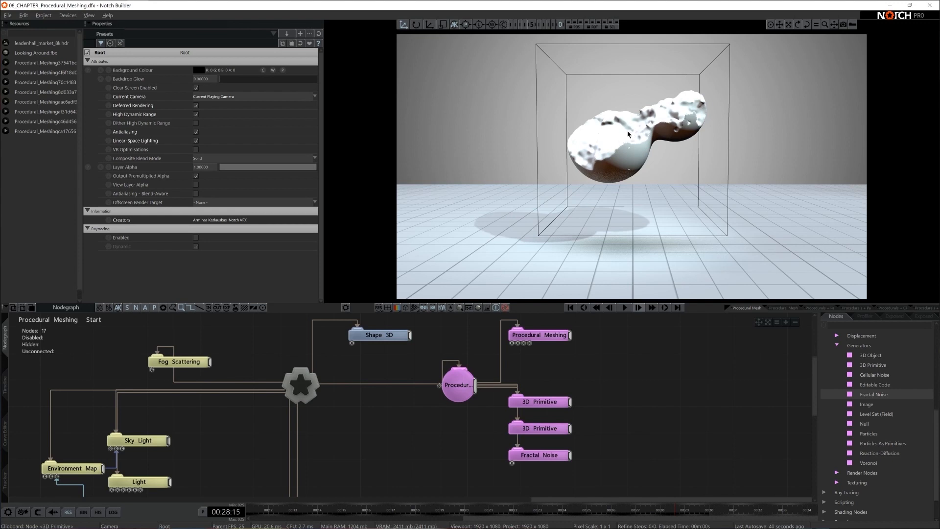
Step: Add a Material node beside the Procedural Meshing node and connect it to that node's material input
type("mater")
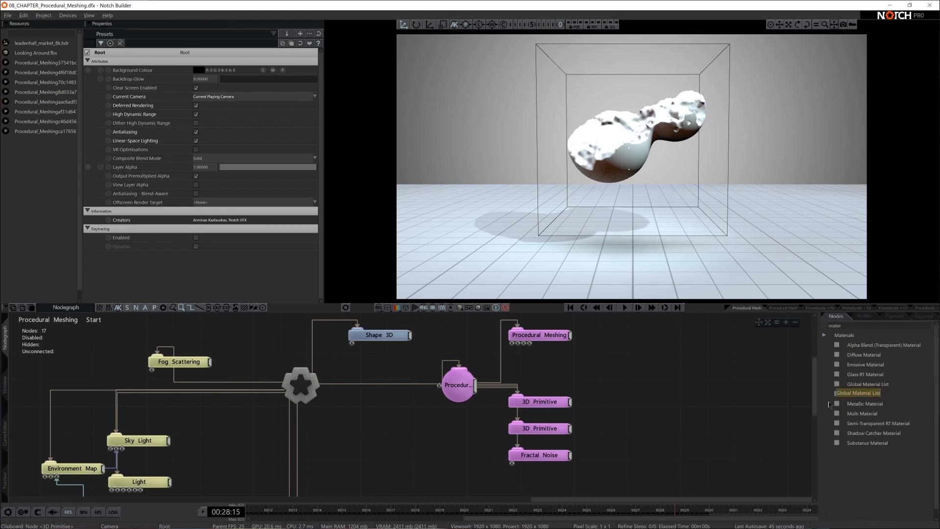
left_click_drag(856, 393, 604, 361)
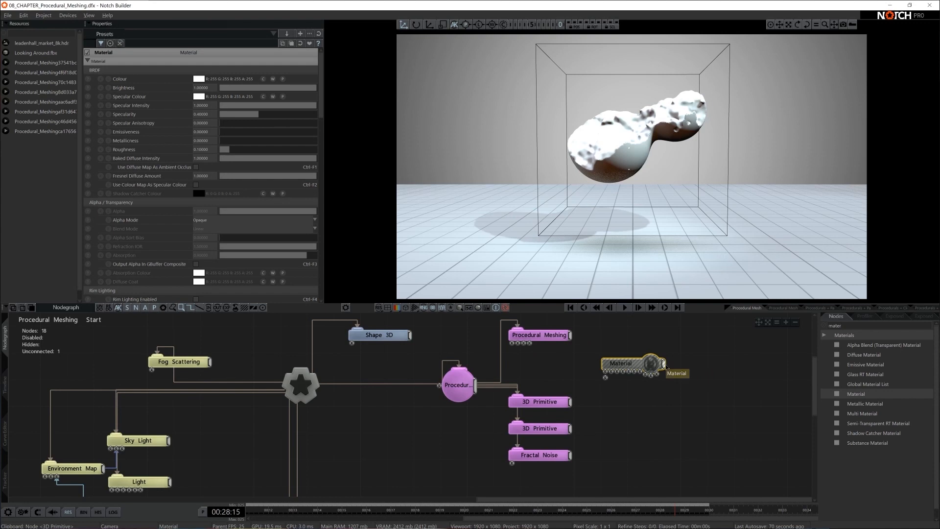
left_click_drag(662, 363, 524, 343)
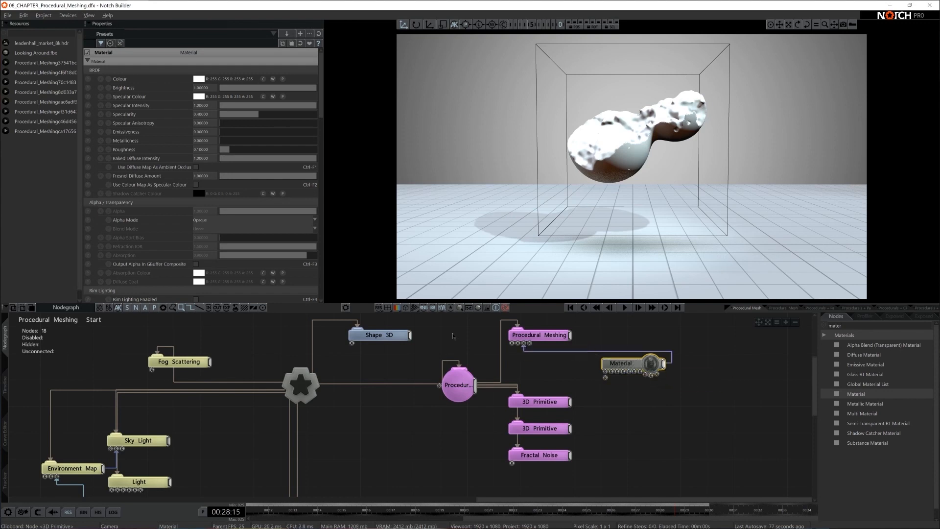
Step: Darken the Material's Colour to a neutral grey of about RGB 169
left_click(199, 80)
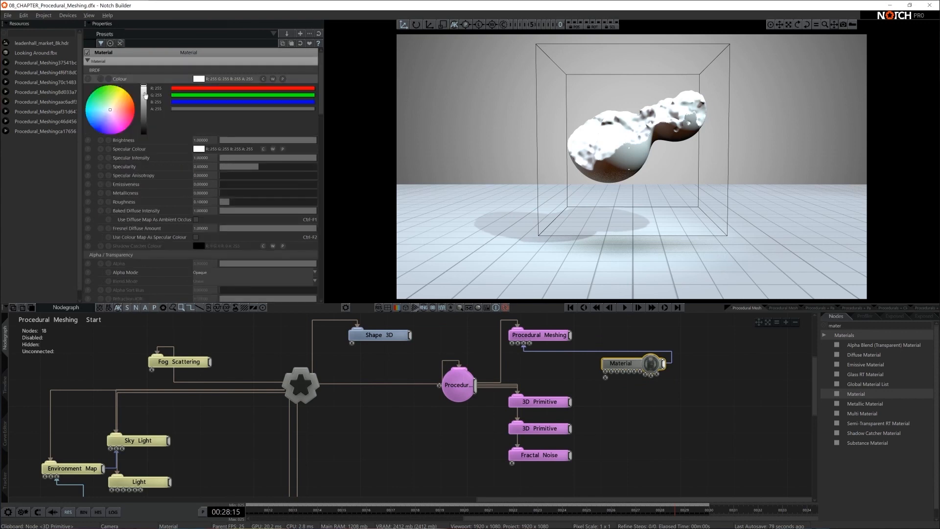
left_click_drag(145, 96, 146, 105)
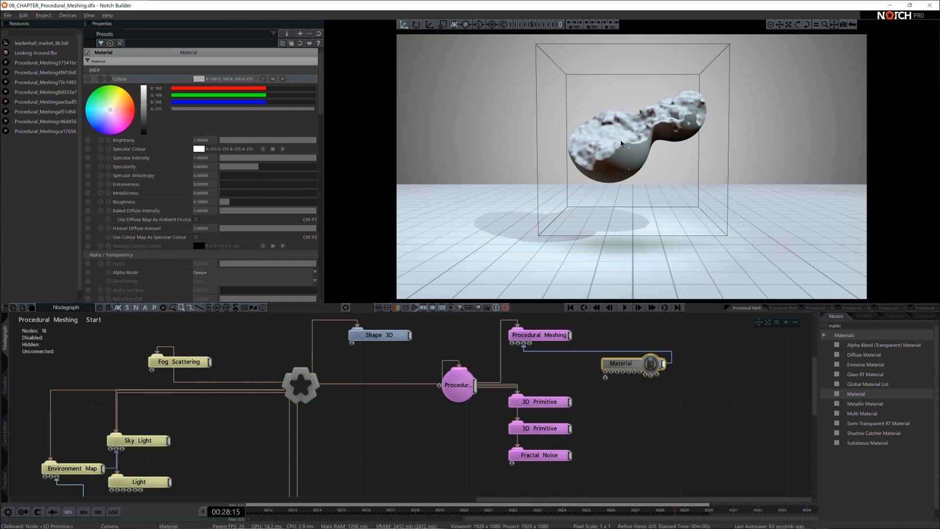
Step: Select the Procedural Meshing node and inspect the mesh's jagged edges up close in orbit view with wireframe display
left_click_drag(586, 323, 506, 344)
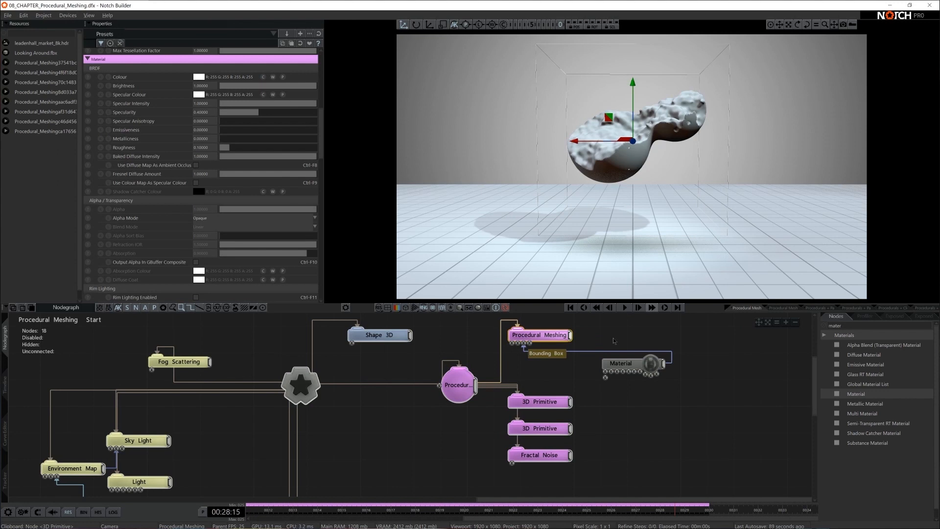
key("o")
left_click_drag(575, 195, 671, 129)
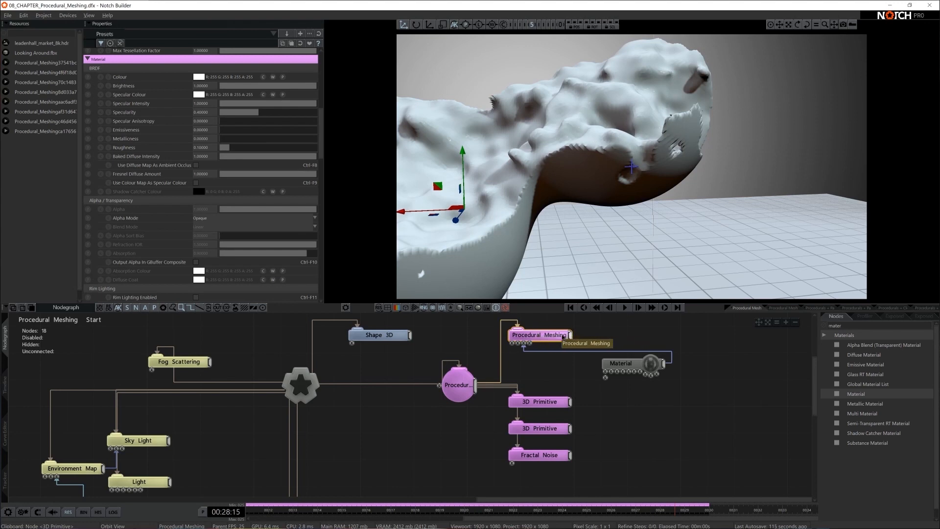
scroll(318, 221, "up", 5)
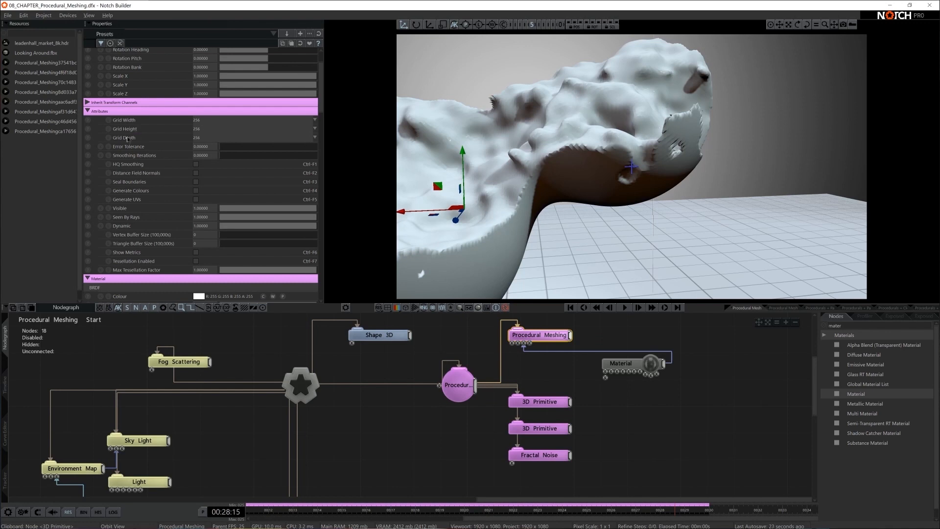
left_click(406, 308)
Step: Set the Procedural Meshing node's Grid Width, Grid Height and Grid Depth to 512
left_click(206, 122)
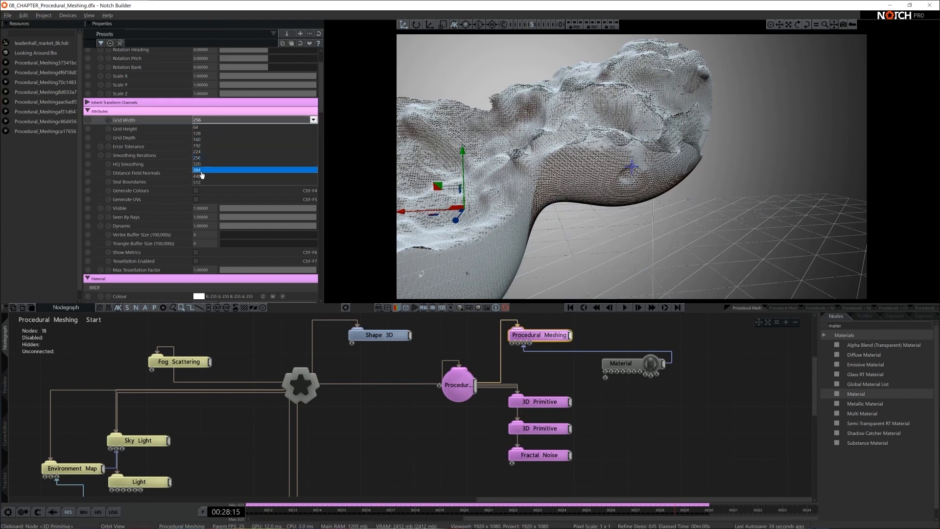
left_click(205, 184)
left_click(203, 129)
left_click(205, 191)
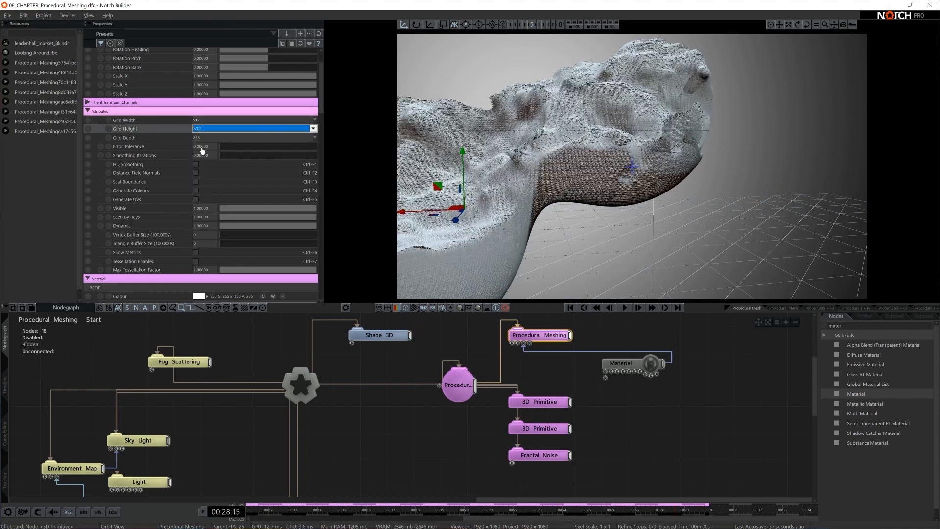
left_click(204, 138)
left_click(205, 190)
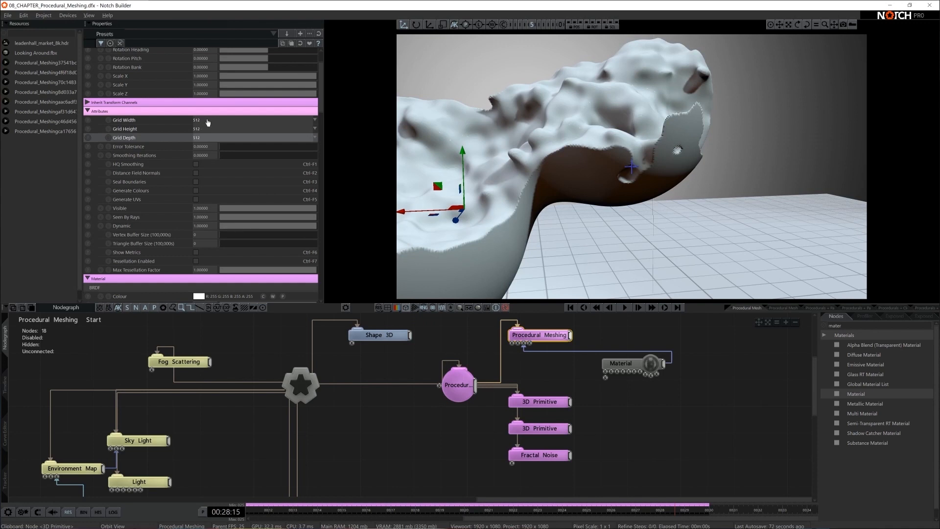
Step: Return the Procedural Meshing node's Grid Width, Grid Height and Grid Depth to 256
left_click(208, 123)
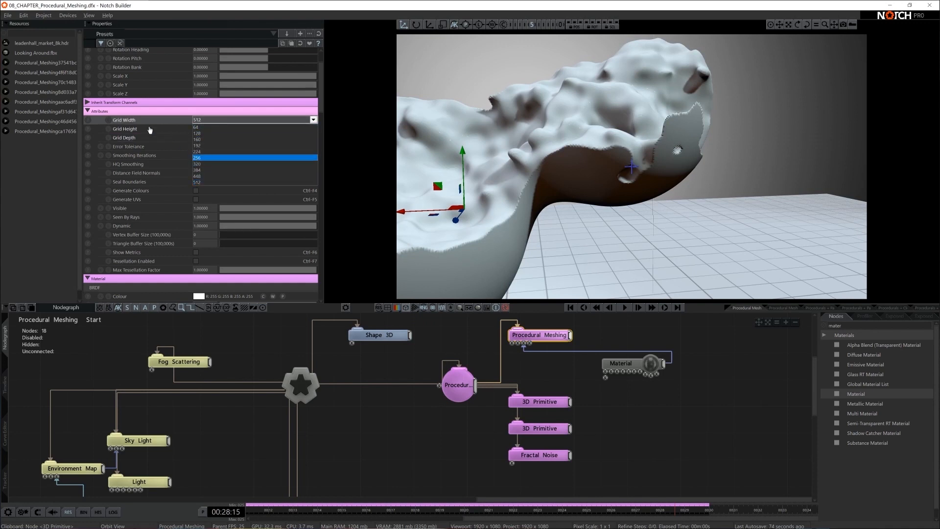
left_click(197, 158)
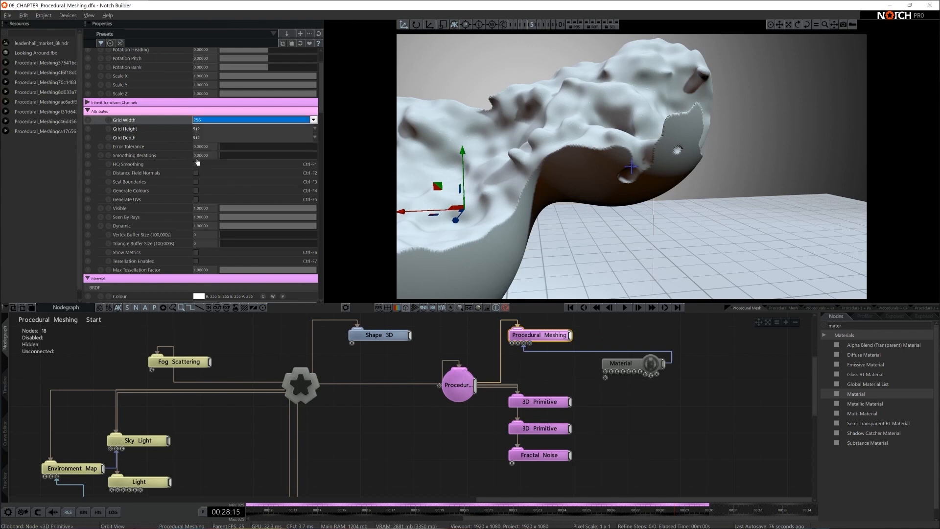
left_click(204, 129)
left_click(211, 167)
left_click(203, 139)
left_click(206, 176)
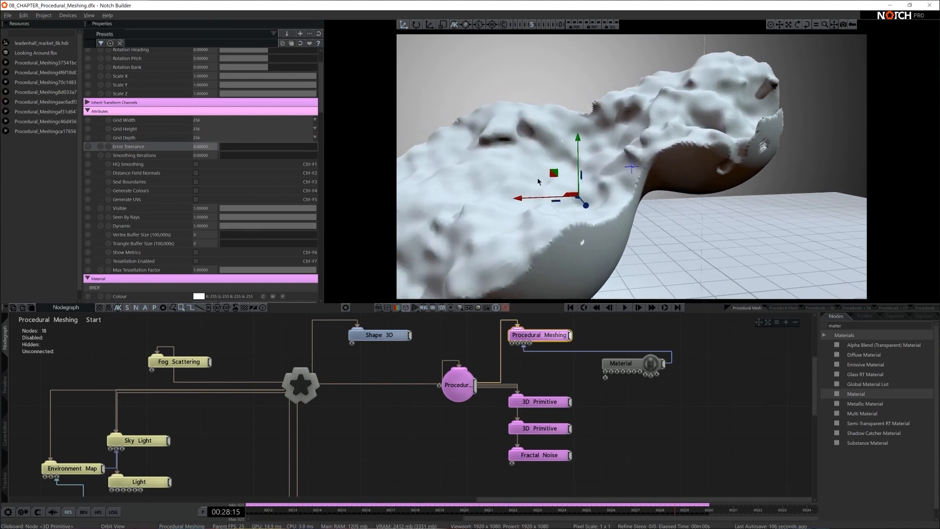
Step: Set the Procedural Meshing node's Error Tolerance to 10
right_click_drag(537, 177, 549, 228)
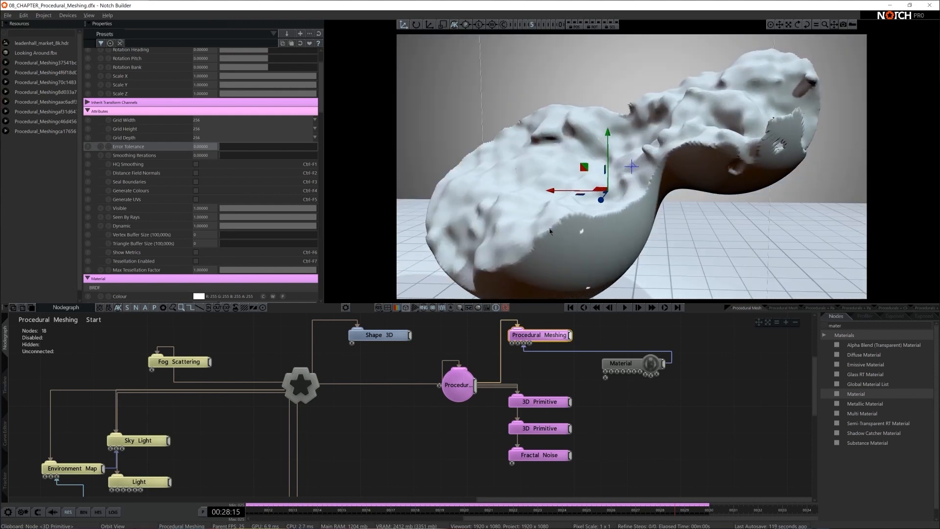
left_click(204, 147)
type("10")
key("Return")
scroll(704, 236, "down", 3)
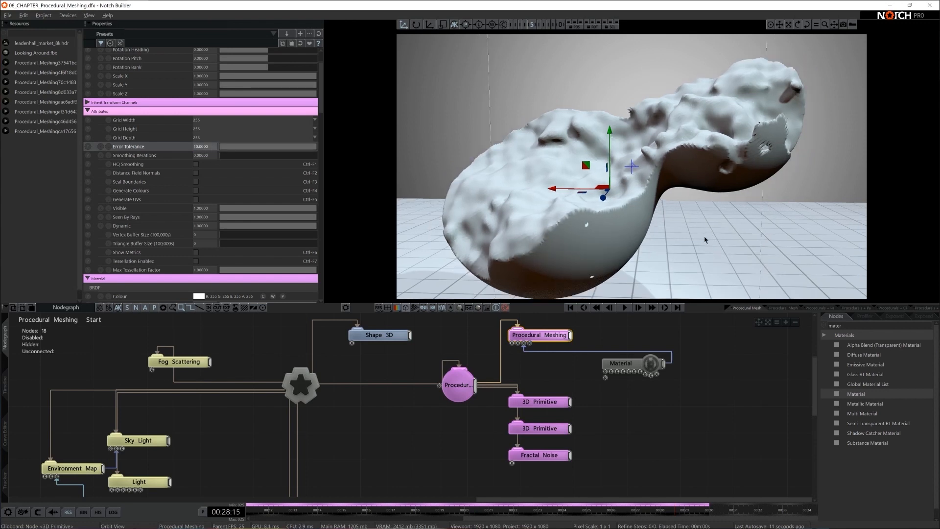
right_click_drag(686, 234, 572, 220)
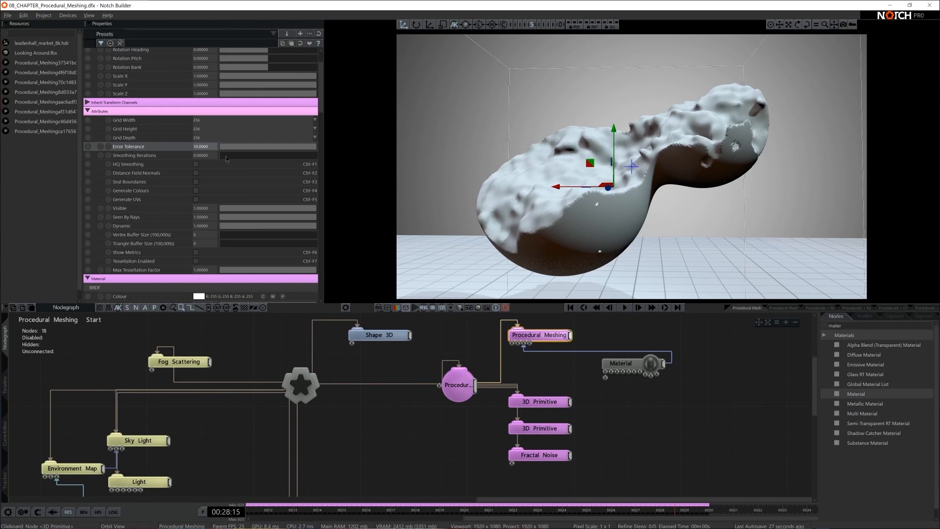
Step: Increase the Procedural Meshing node's Smoothing Iterations in stages, first to 10 and finally to 20
left_click_drag(226, 158, 252, 158)
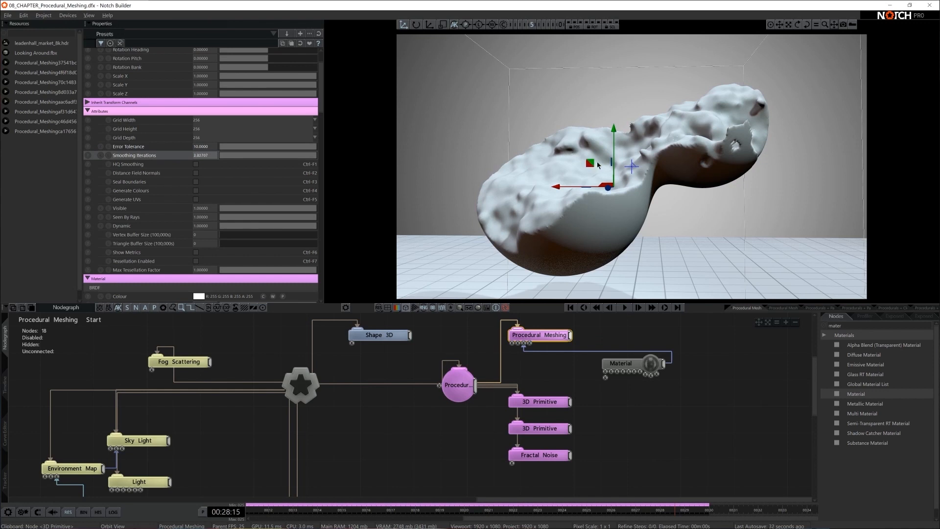
left_click(210, 155)
type("10")
key("Return")
left_click(207, 156)
type("20")
key("Return")
Step: Scale the second 3D Primitive sphere uniformly to about 0.59 so it extends past the meshing bounds
left_click_drag(615, 208, 536, 197)
left_click(538, 429)
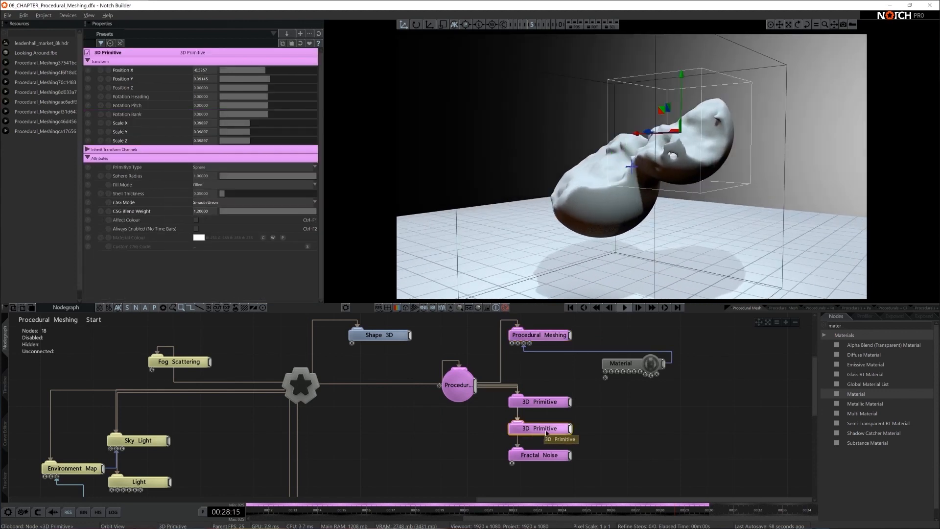
left_click_drag(721, 132, 642, 162)
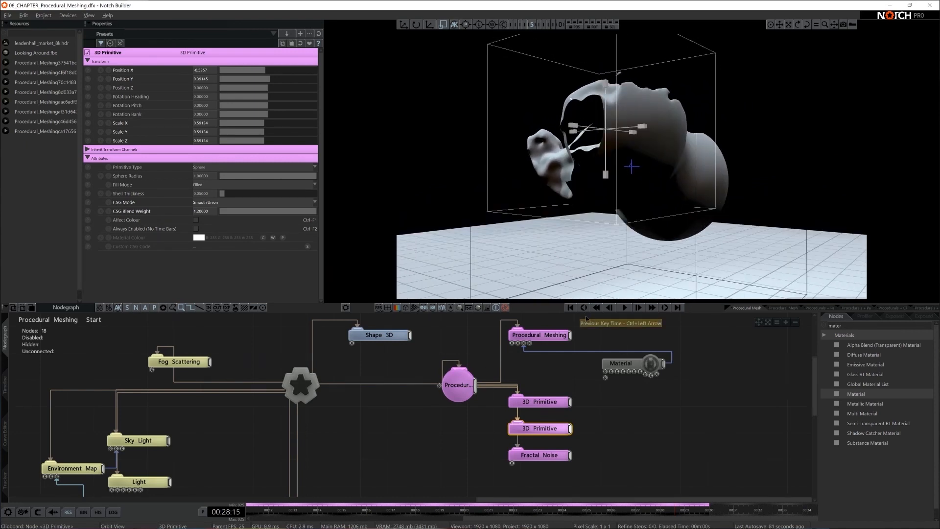
Step: Enable Seal Boundaries on the Procedural Meshing node to close the mesh where the bounding box cuts it
left_click(566, 336)
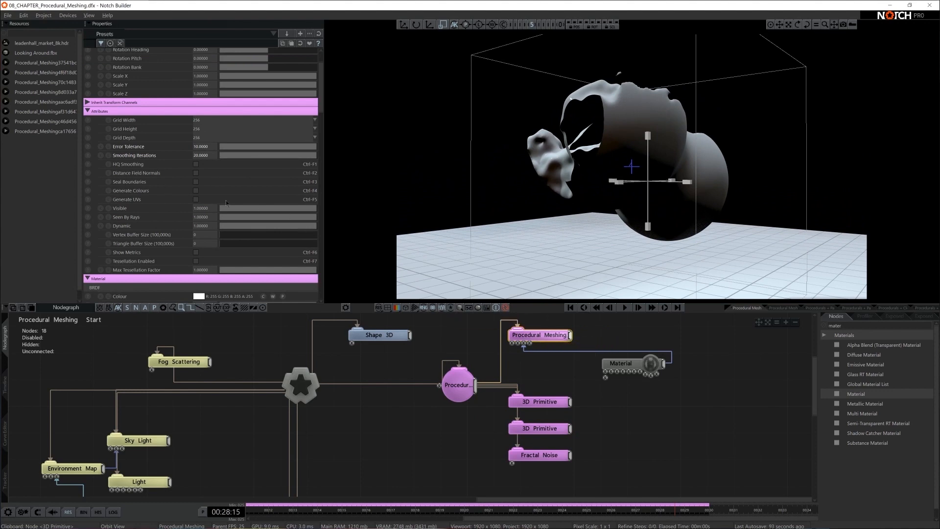
left_click(195, 182)
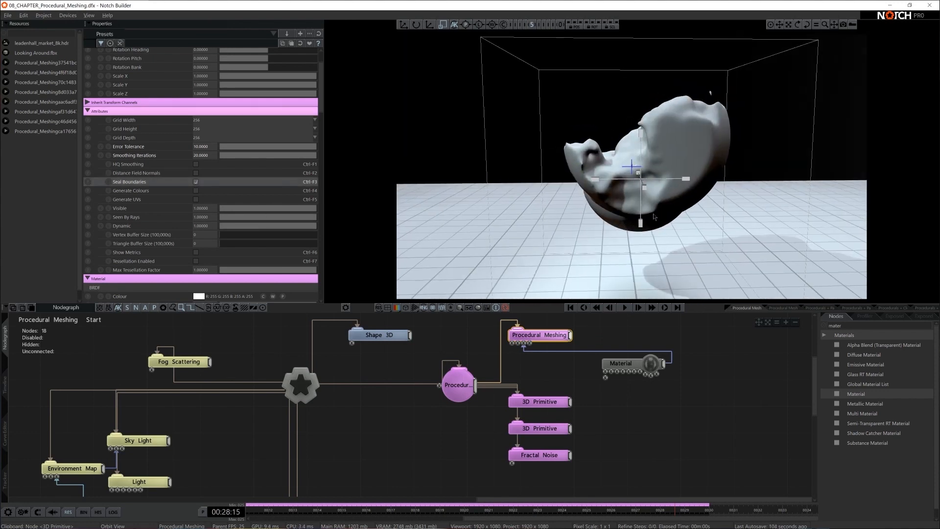
left_click_drag(695, 203, 526, 216)
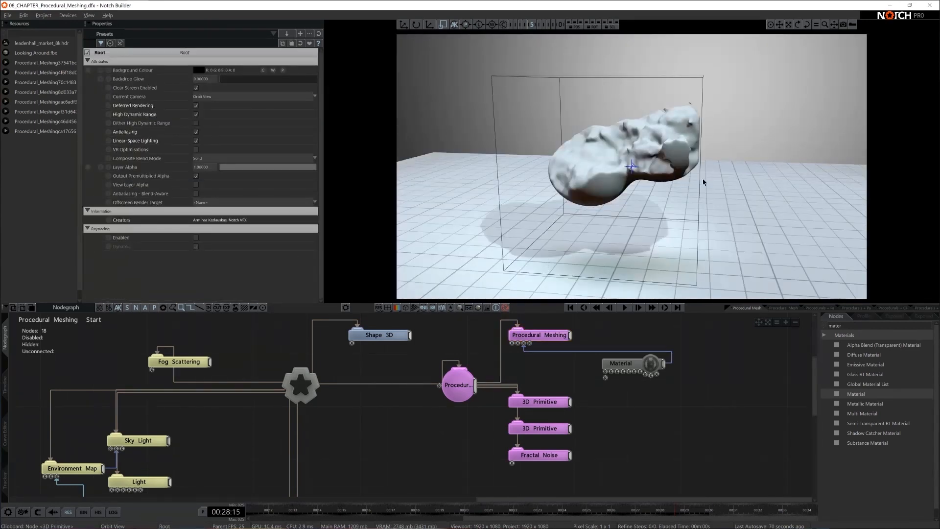
left_click_drag(634, 201, 674, 262)
Step: Add a Bounding Box node, connect it to the Procedural Root and scale it uniformly to about 1.47
left_click(847, 324)
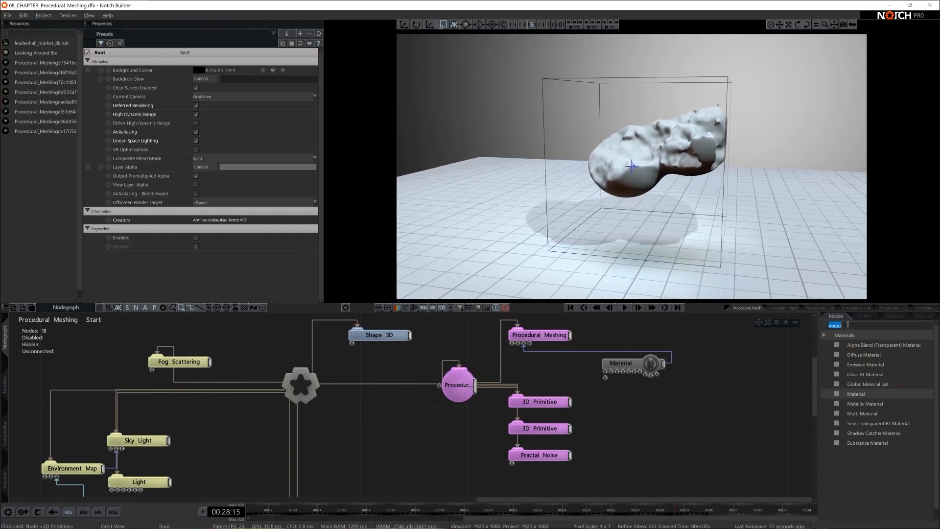
type("boundi")
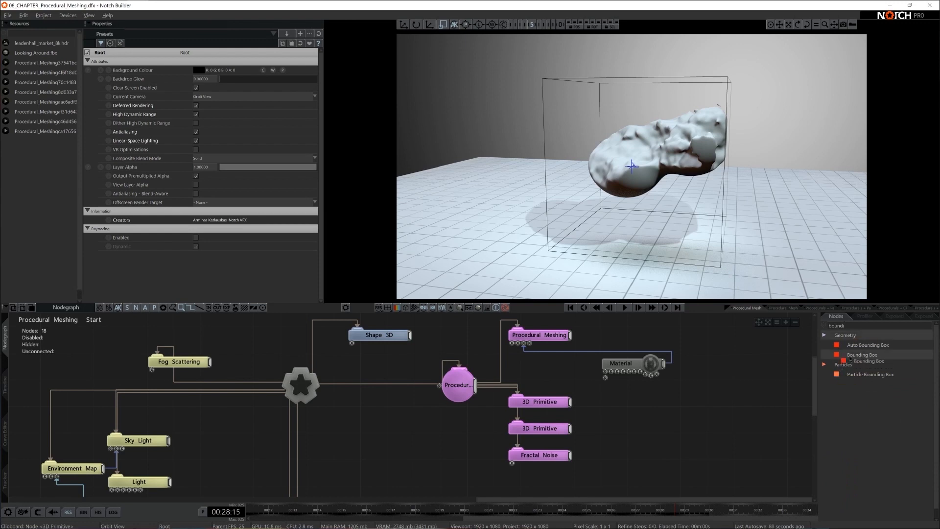
left_click_drag(862, 355, 419, 428)
left_click_drag(477, 433, 400, 433)
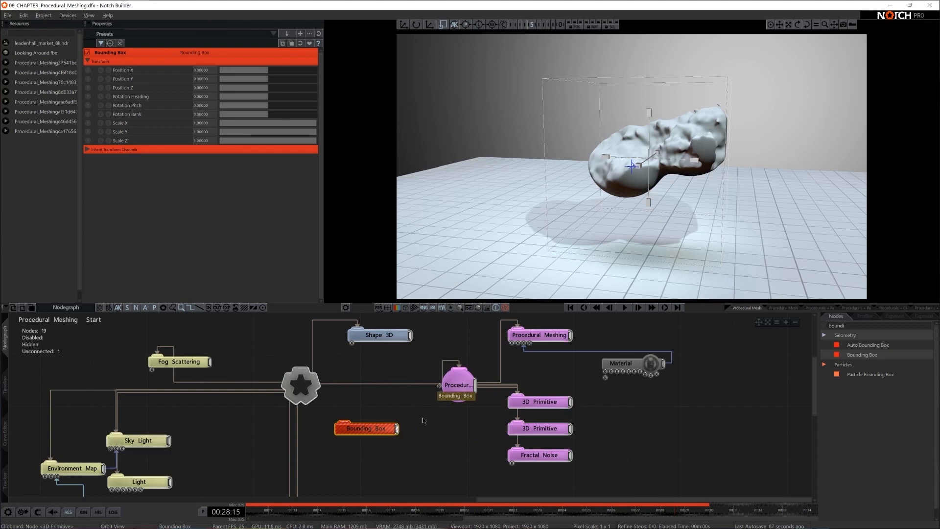
left_click_drag(399, 434, 439, 385)
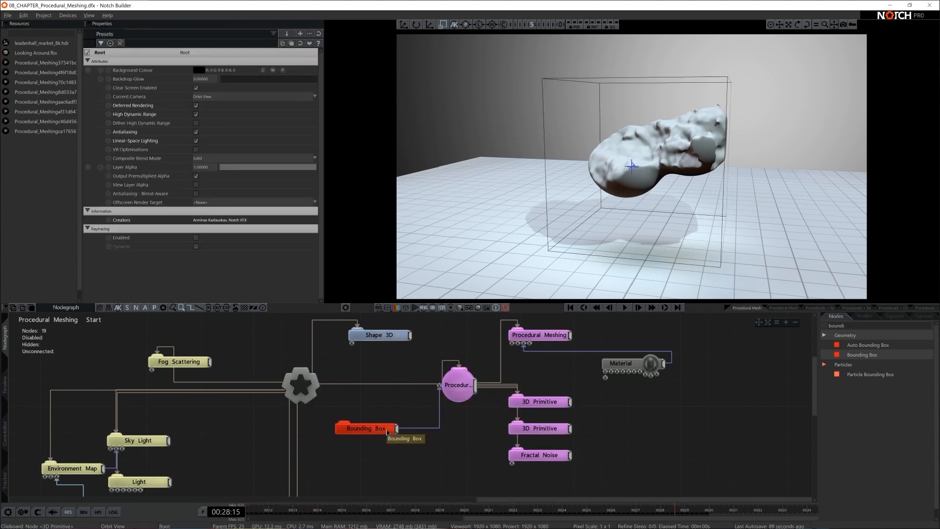
left_click_drag(638, 166, 711, 168)
Step: Move the second 3D Primitive sphere along X, away from the first sphere, to about -0.84
left_click(539, 428)
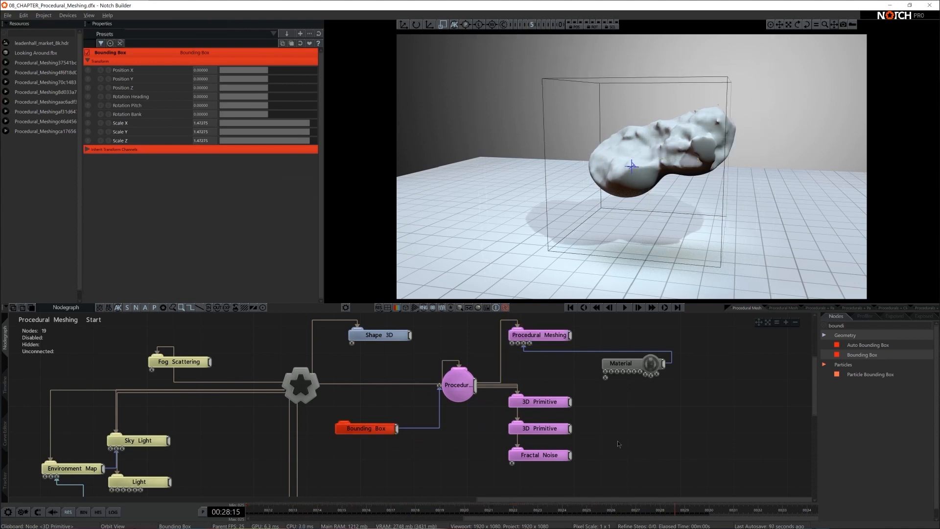
key("w")
left_click_drag(657, 129, 683, 129)
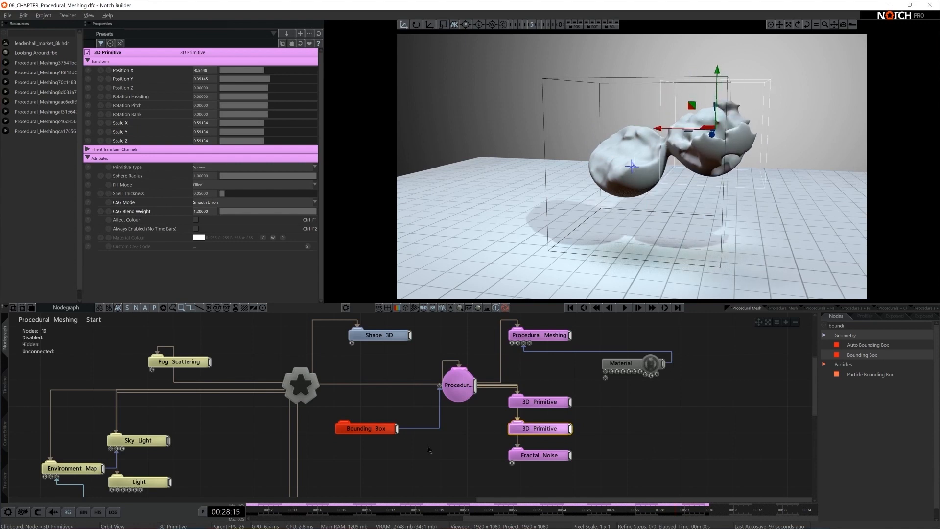
Step: Delete the Bounding Box node from the Procedural Root
left_click(377, 429)
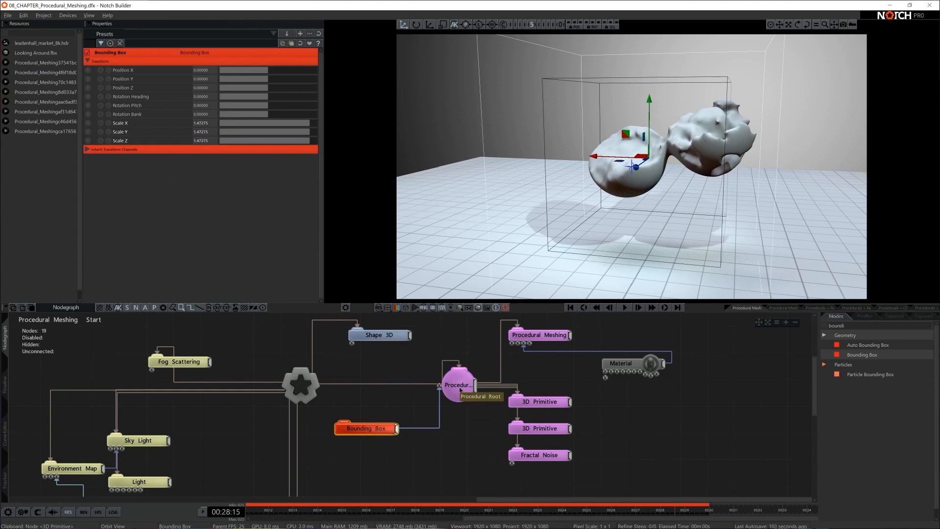
left_click(555, 337)
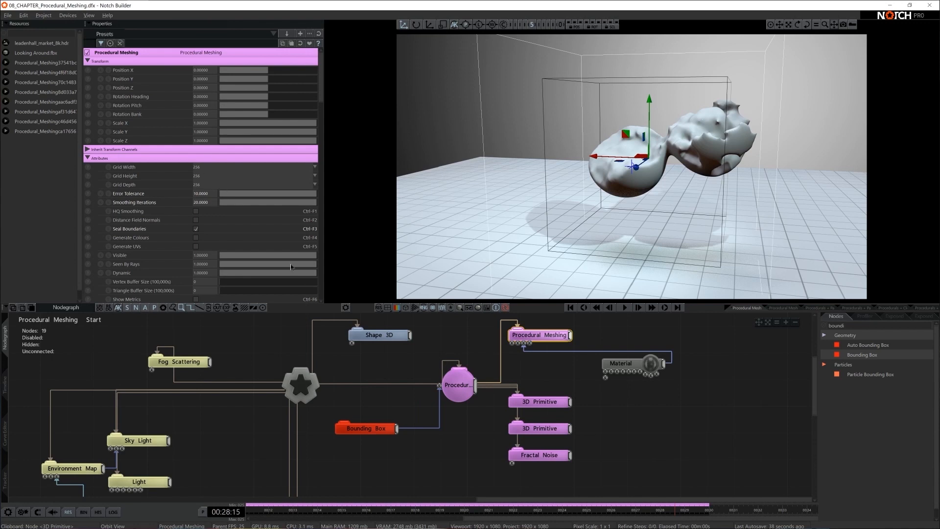
left_click_drag(378, 394, 368, 444)
key("Delete")
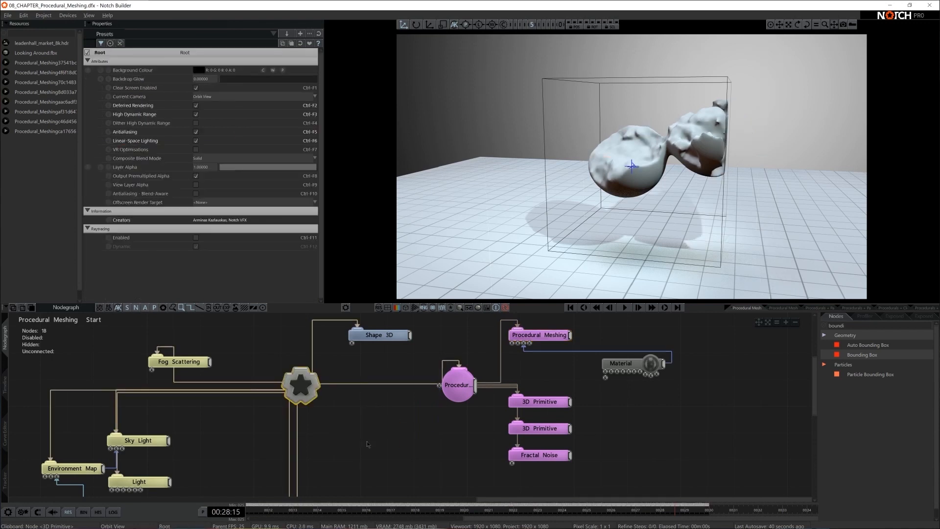
Step: Switch the view to the Current Playing Camera and delete the second 3D Primitive and the Fractal Noise node
key("c")
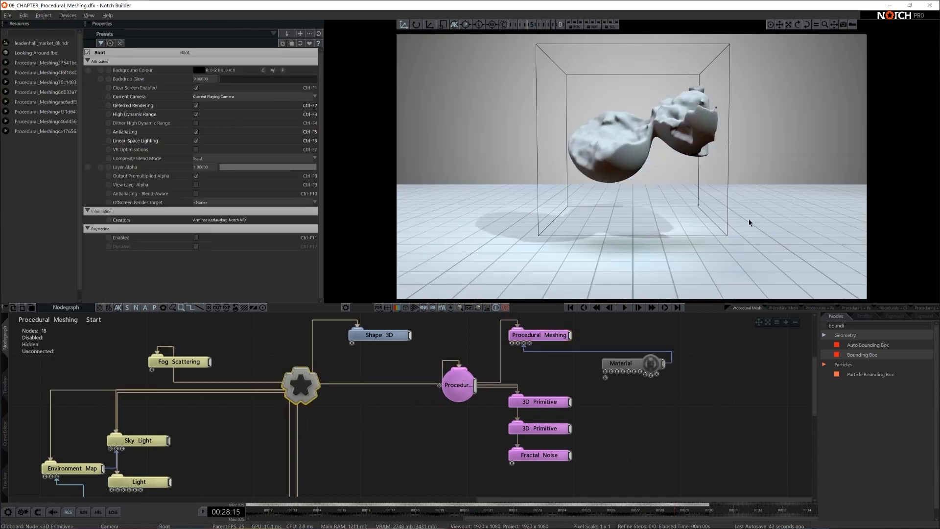
left_click(596, 445)
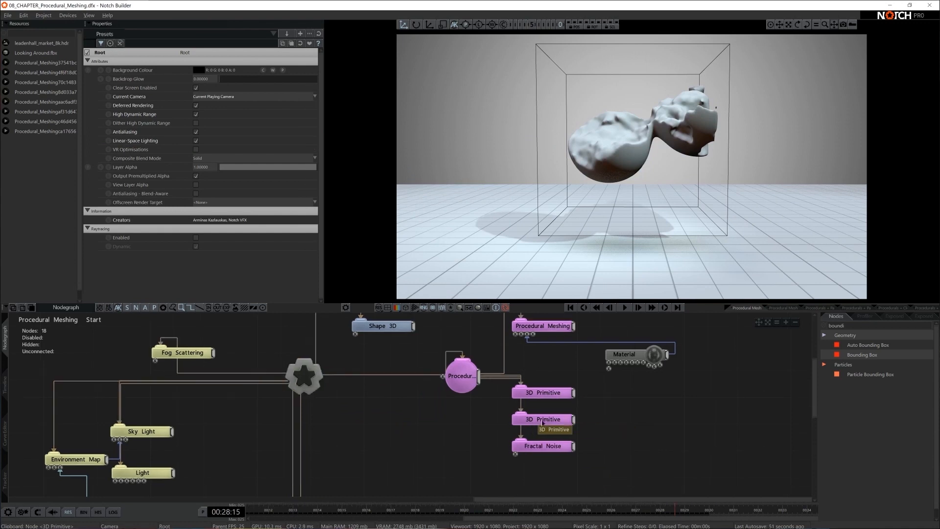
left_click_drag(593, 438, 535, 460)
key("Delete")
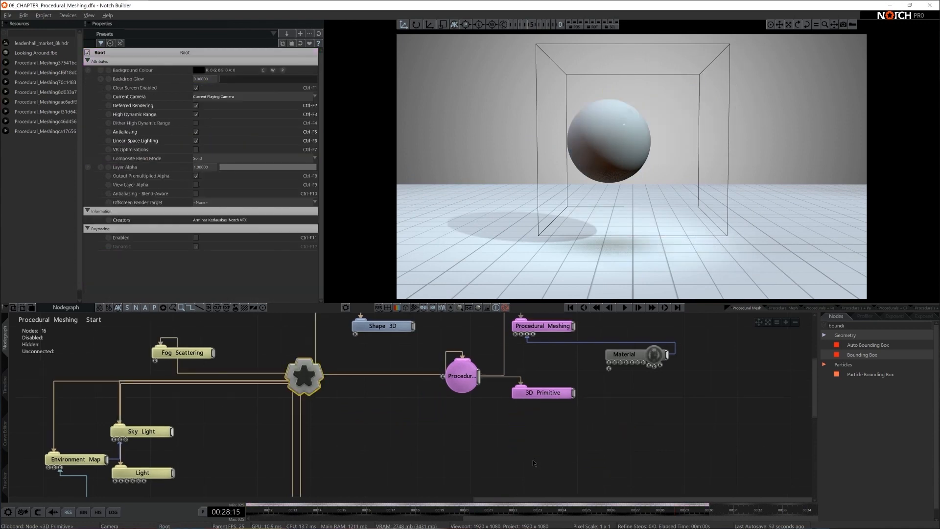
Step: Move the remaining 3D Primitive sphere along X to about -0.05, near the middle of the meshing bounds
left_click(543, 392)
left_click_drag(576, 143, 605, 144)
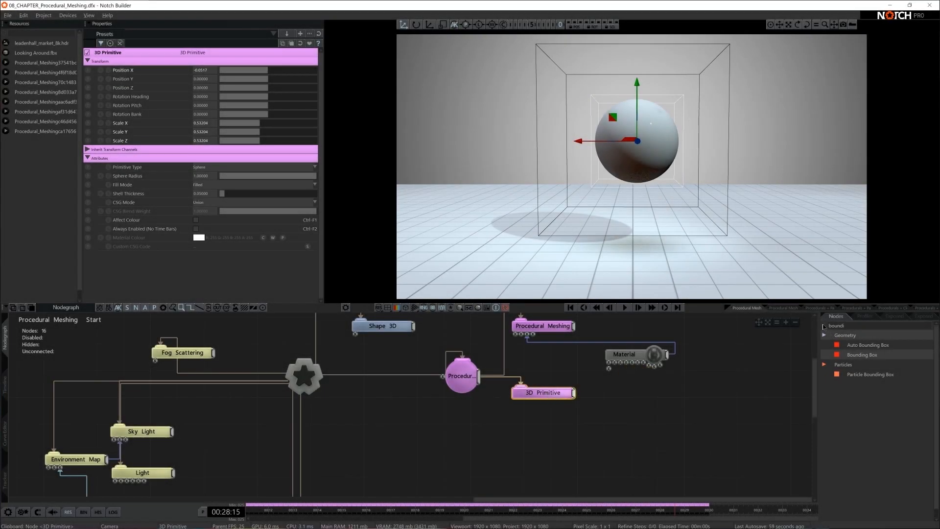
Step: Add a 3D Object node from the procedural Generators and connect it to the Procedural Root below the 3D Primitive
left_click(824, 326)
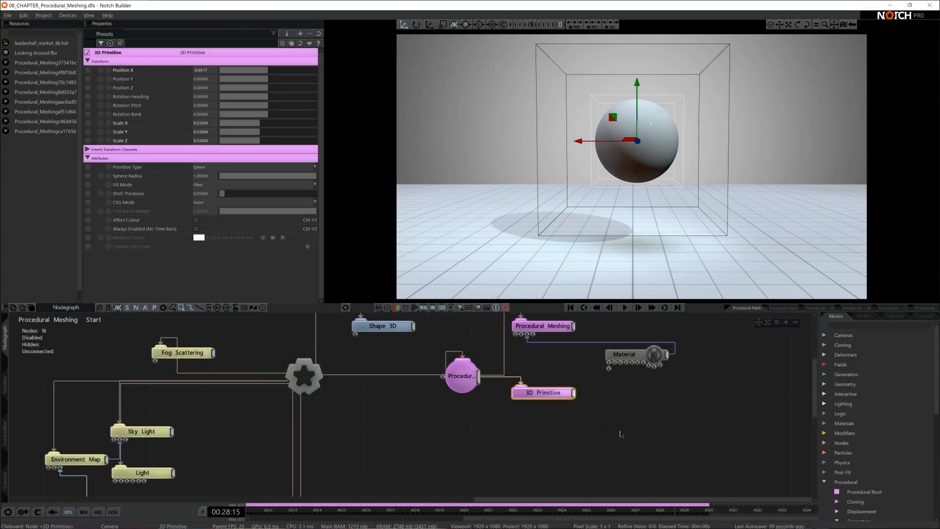
scroll(852, 437, "down", 7)
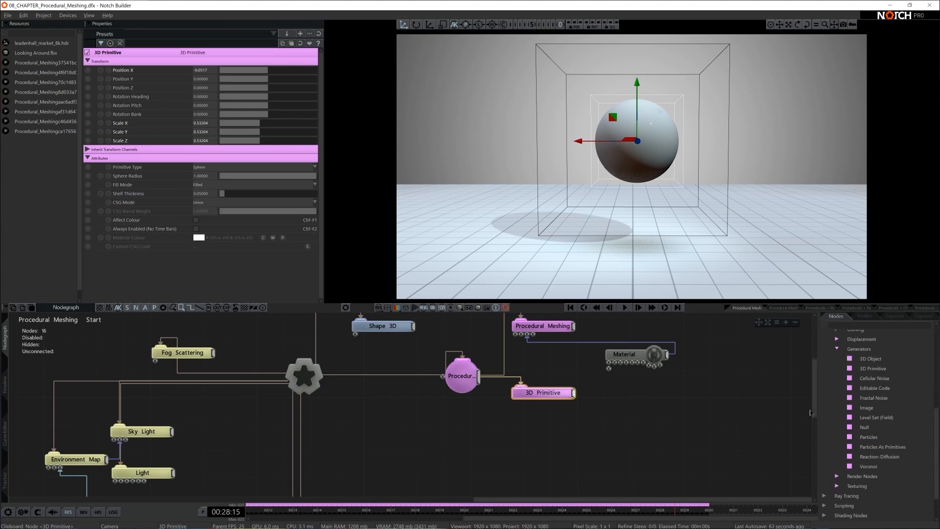
left_click_drag(871, 358, 748, 396)
left_click_drag(516, 437, 515, 439)
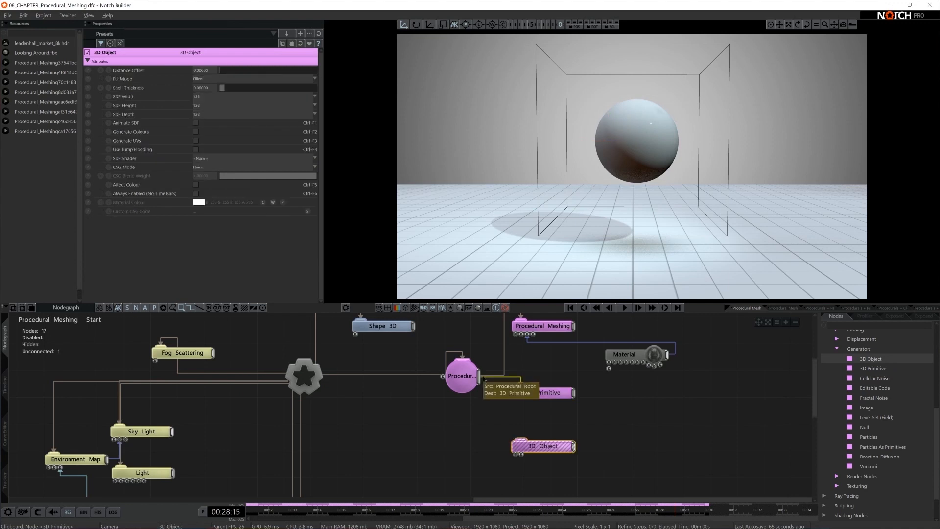
left_click_drag(479, 377, 521, 441)
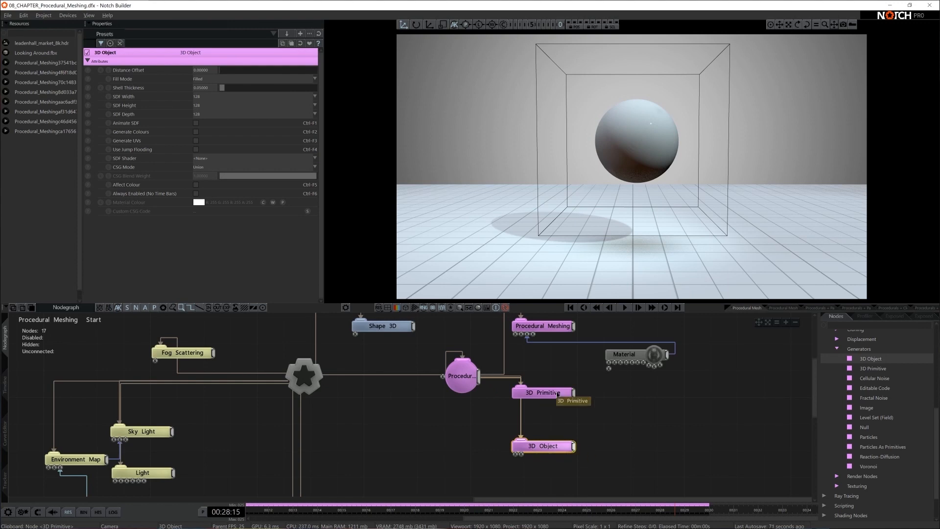
Step: Review the Primitive Type options available on the 3D Primitive node, keeping Sphere selected
left_click(541, 392)
left_click(228, 168)
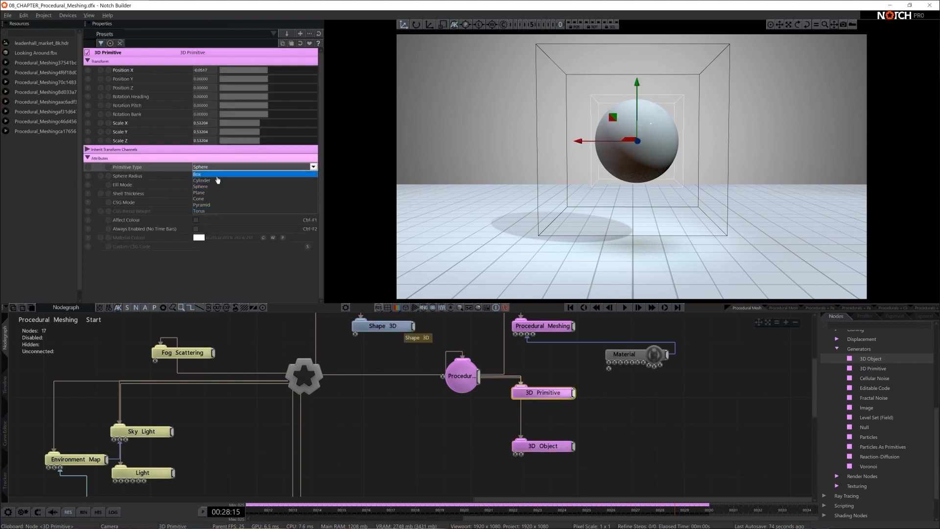
left_click(200, 187)
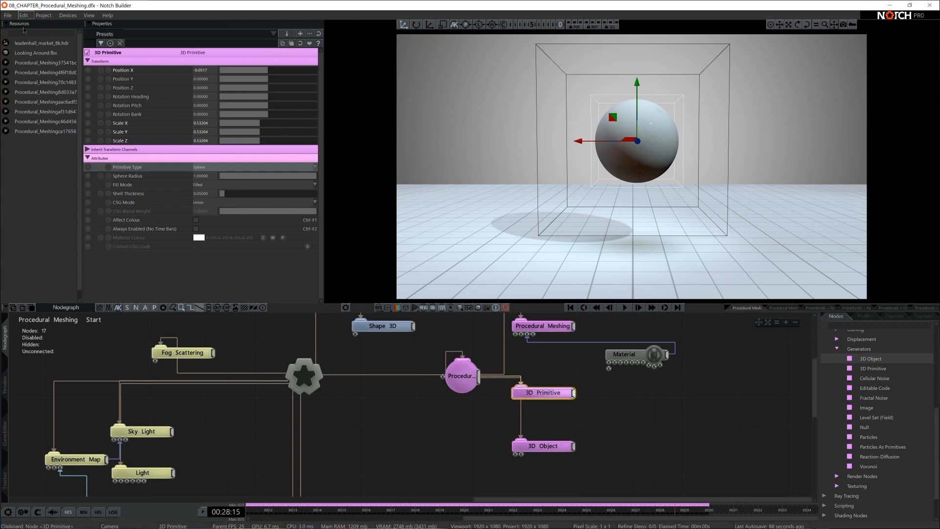
Step: Add Looking Around.fbx to the scene and move the figure beside the sphere, to about X 1.52 and Y -1.08
left_click_drag(28, 55, 195, 260)
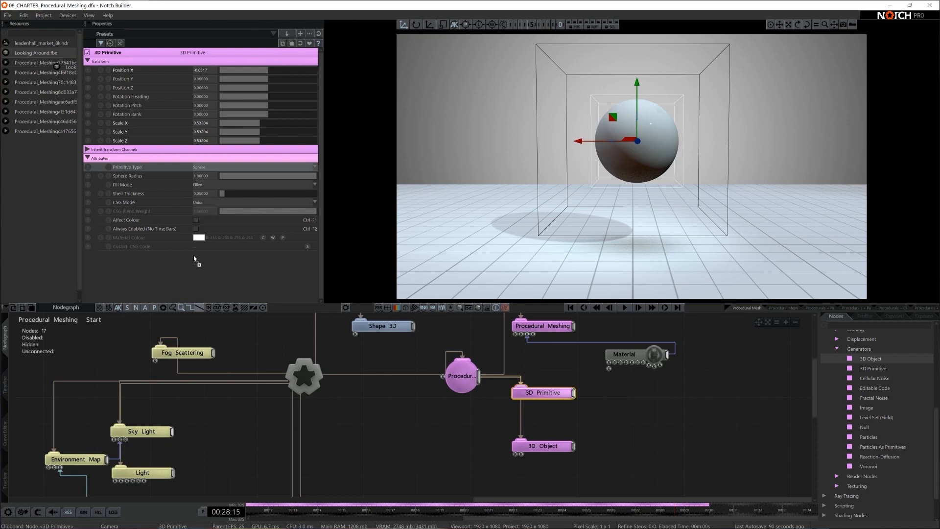
left_click_drag(323, 433, 327, 434)
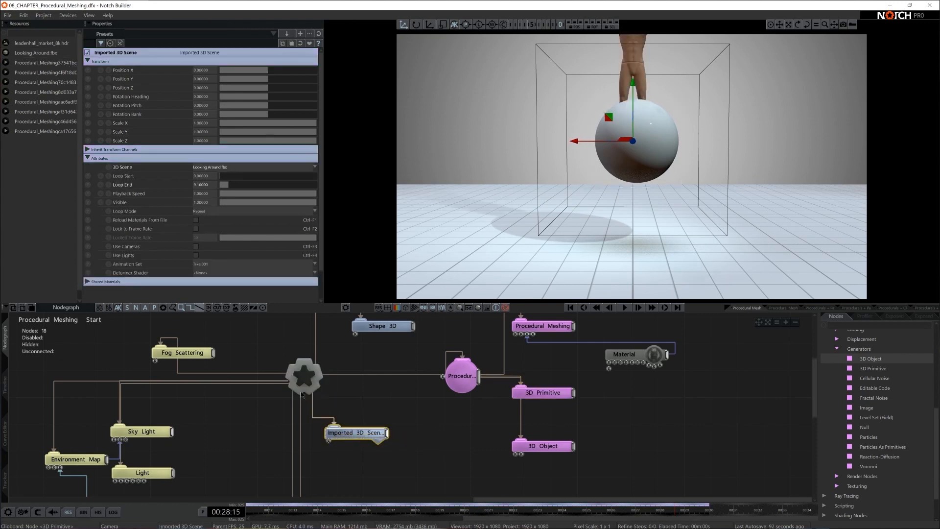
left_click_drag(632, 84, 643, 179)
left_click_drag(607, 226, 486, 220)
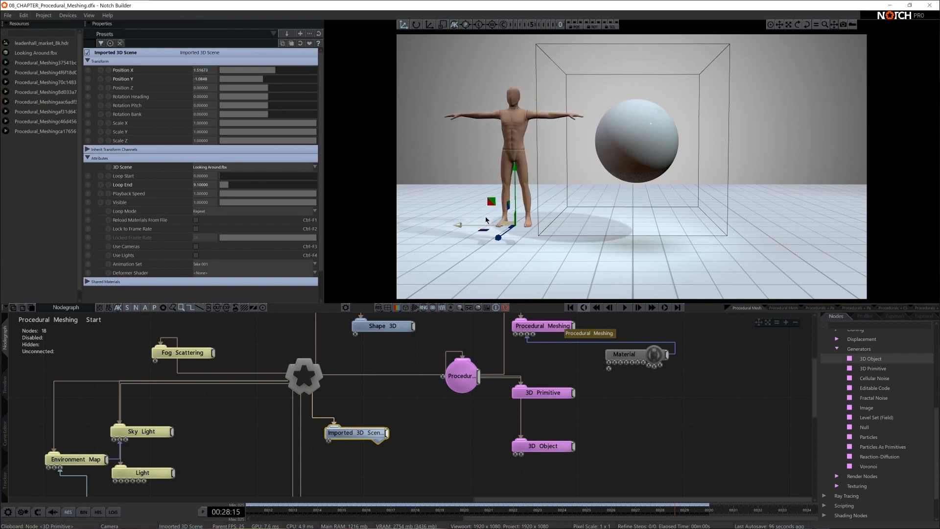
Step: Set the Imported 3D Scene's Animation Set to mixamo.com
scroll(166, 180, "down", 1)
left_click(230, 249)
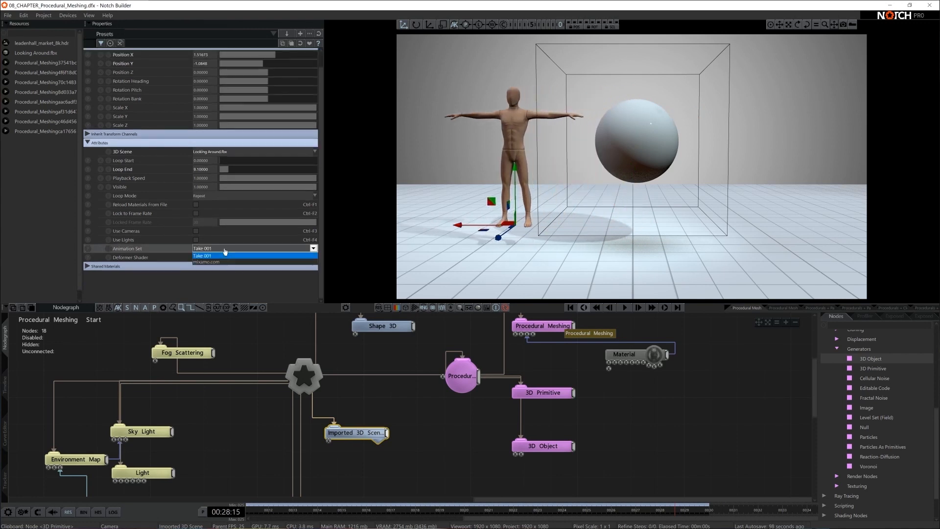
left_click(222, 263)
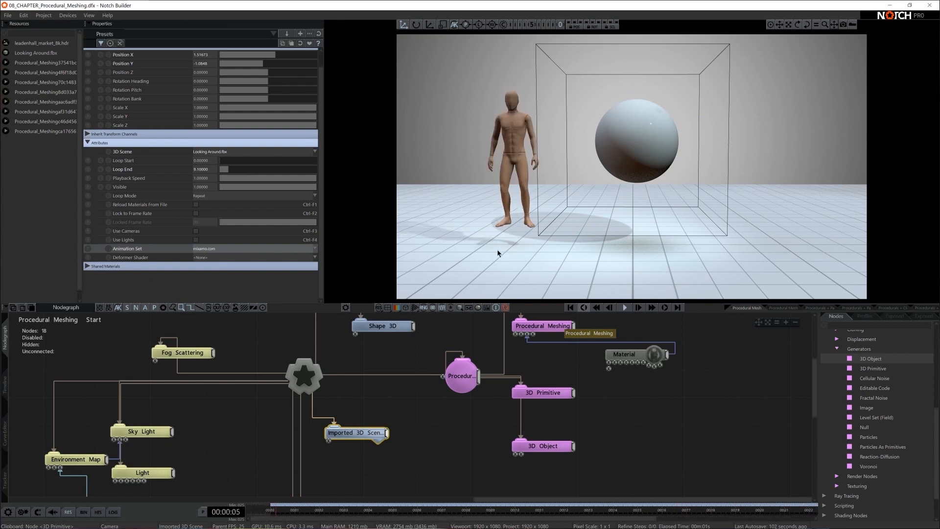
Step: Expand the Imported 3D Scene node and connect its Ch36 mesh to the 3D Object's Object Node input
middle_click_drag(432, 441, 425, 411)
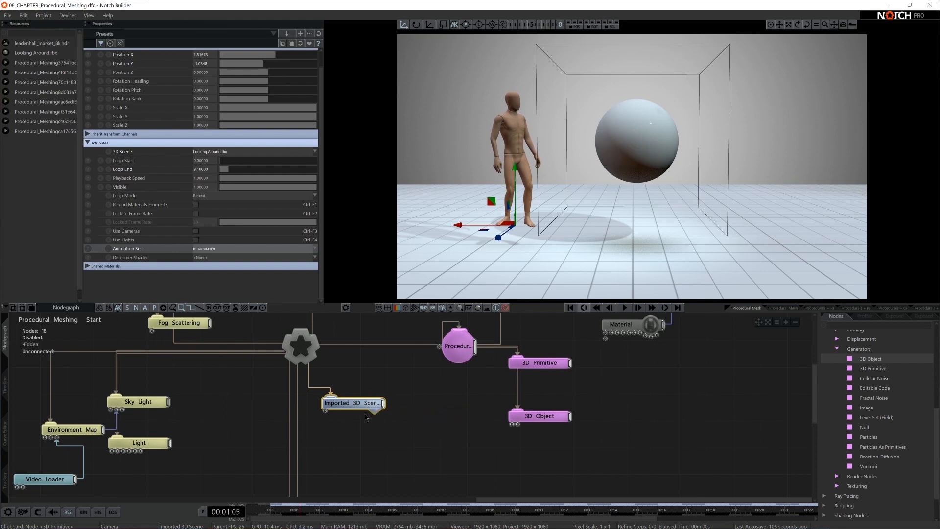
left_click_drag(357, 404, 354, 417)
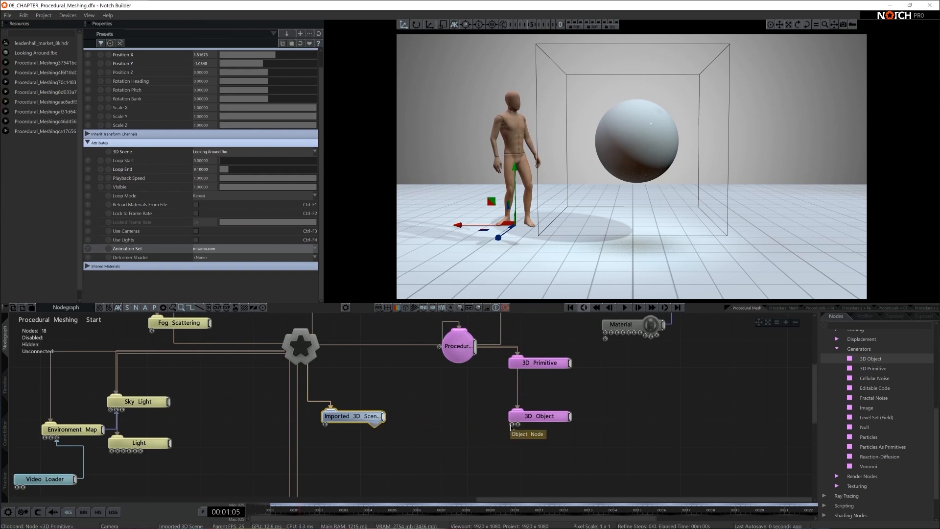
left_click(376, 424)
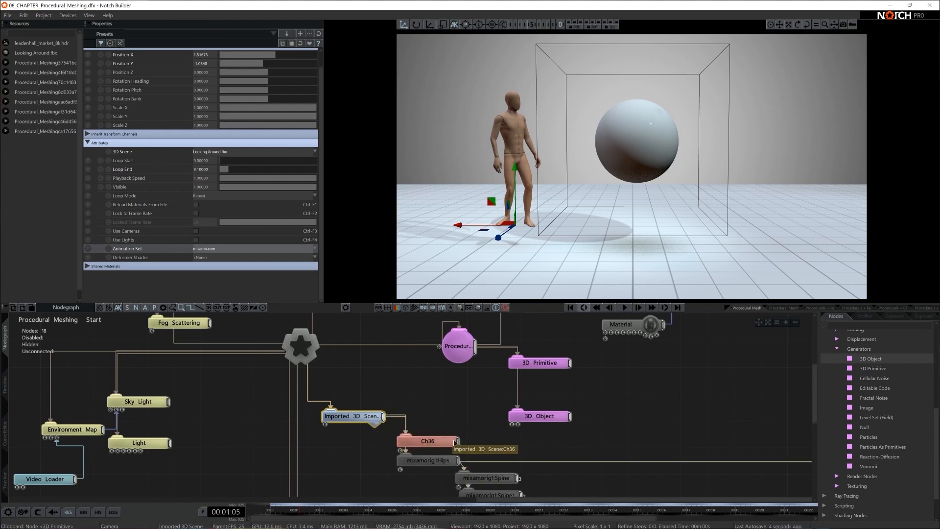
scroll(511, 452, "down", 1)
scroll(510, 451, "down", 2)
middle_click_drag(494, 449, 489, 418)
scroll(516, 418, "up", 3)
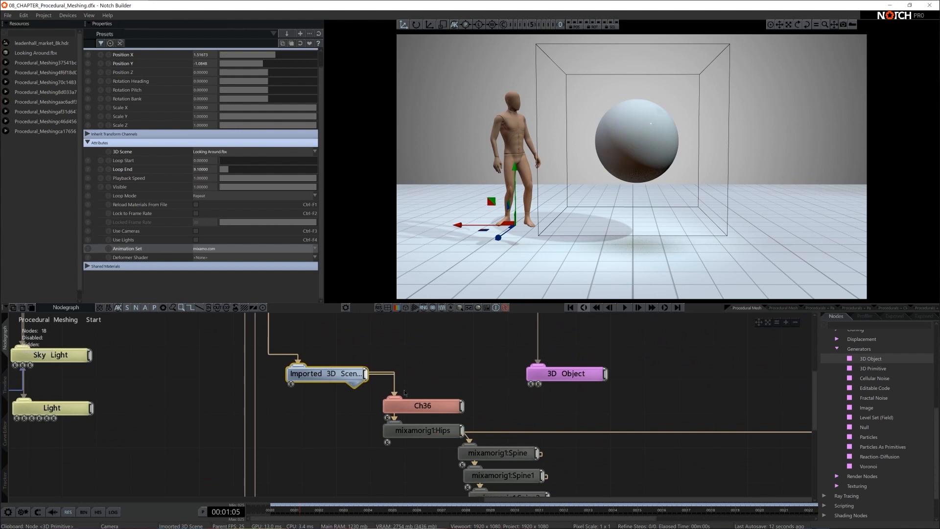
left_click(456, 407)
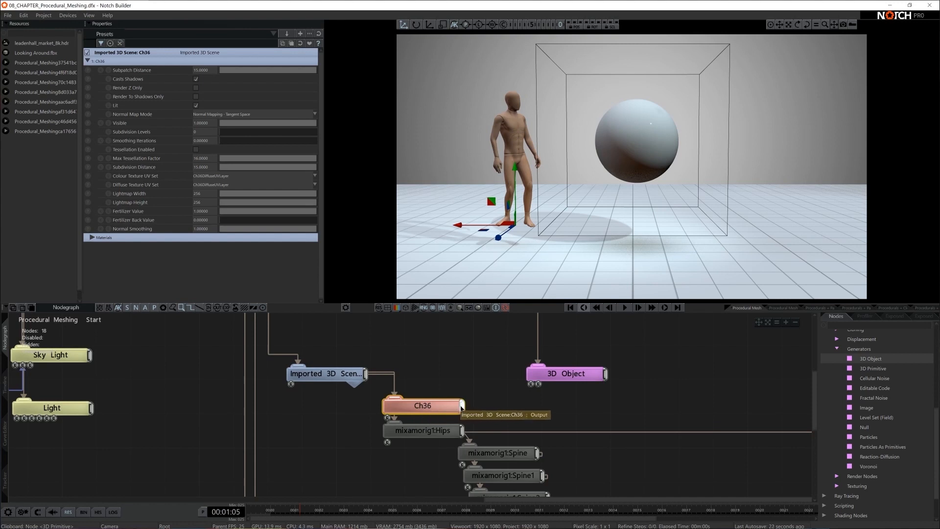
left_click_drag(528, 388, 529, 387)
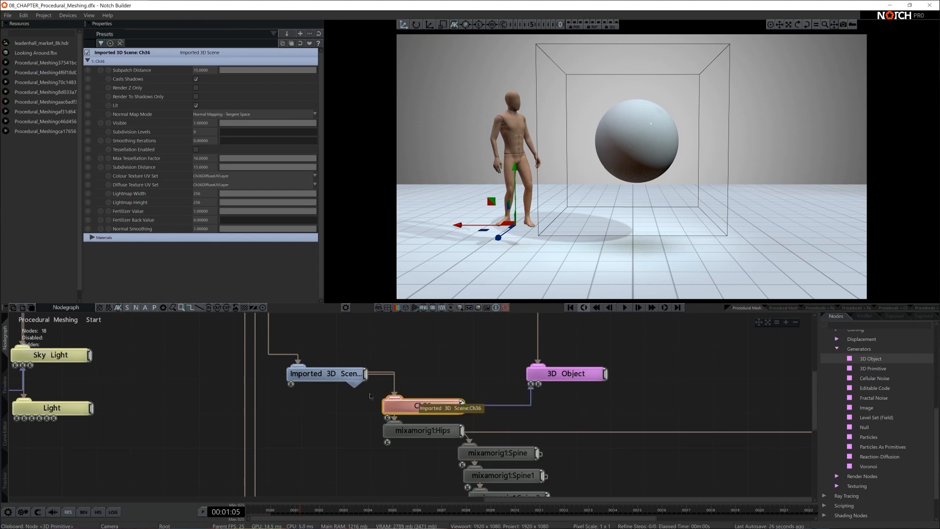
Step: Move the Imported 3D Scene along X into the meshing bounds, to about 0.85
left_click(346, 374)
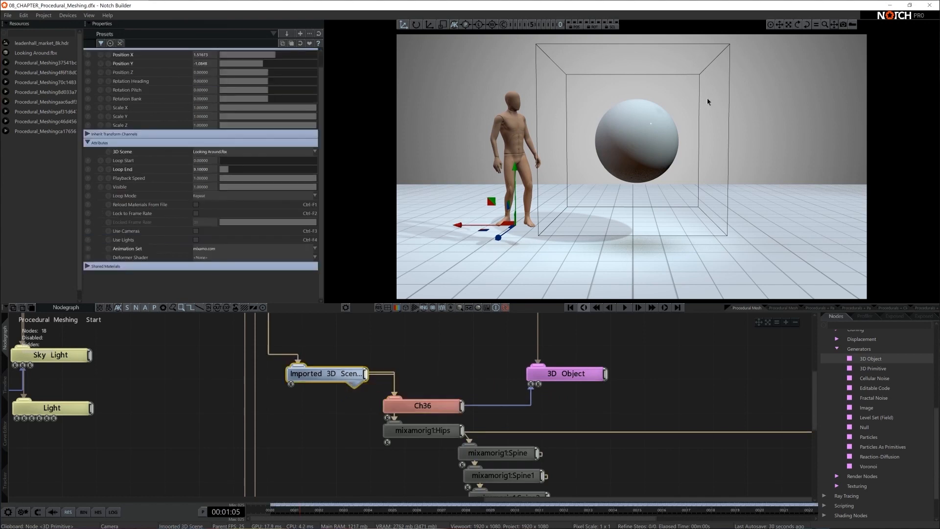
left_click_drag(467, 224, 520, 239)
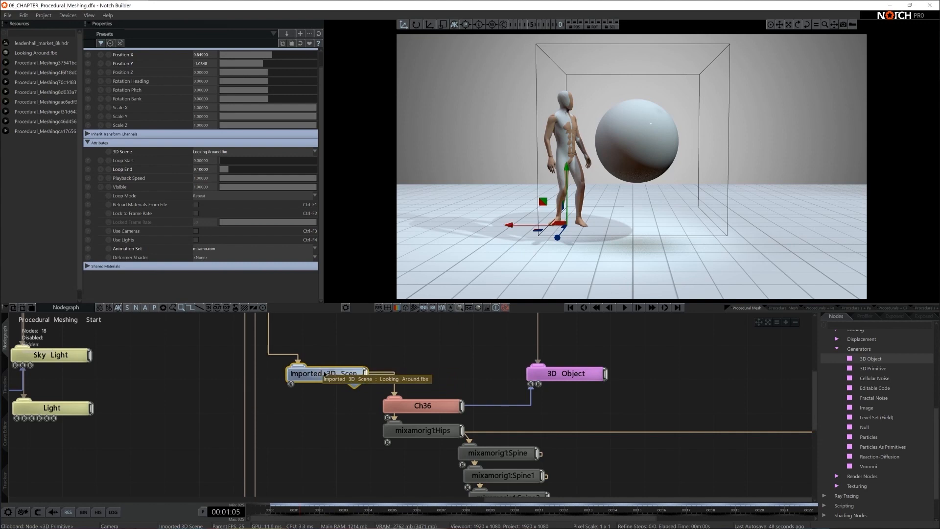
Step: Hide the original figure by setting the Imported 3D Scene's Visible to 0, and restore the value to 1
left_click(207, 187)
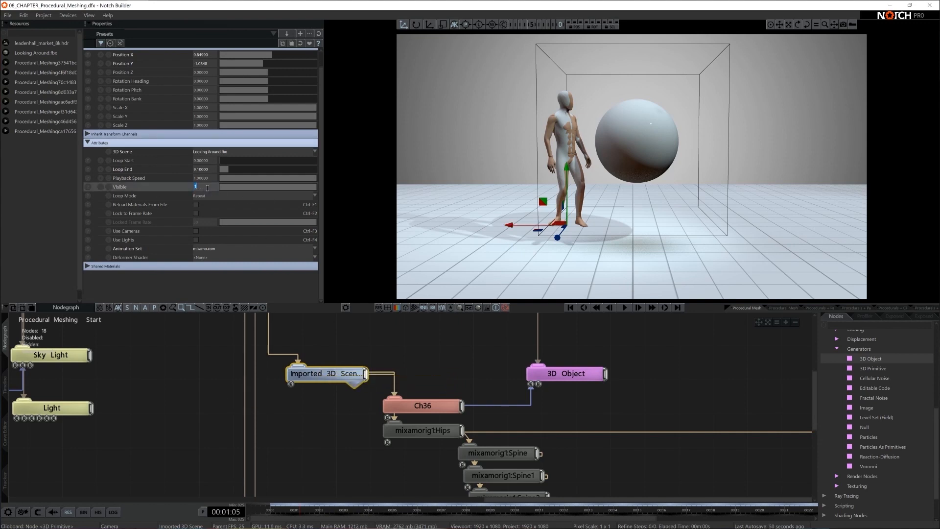
type("0")
key("Return")
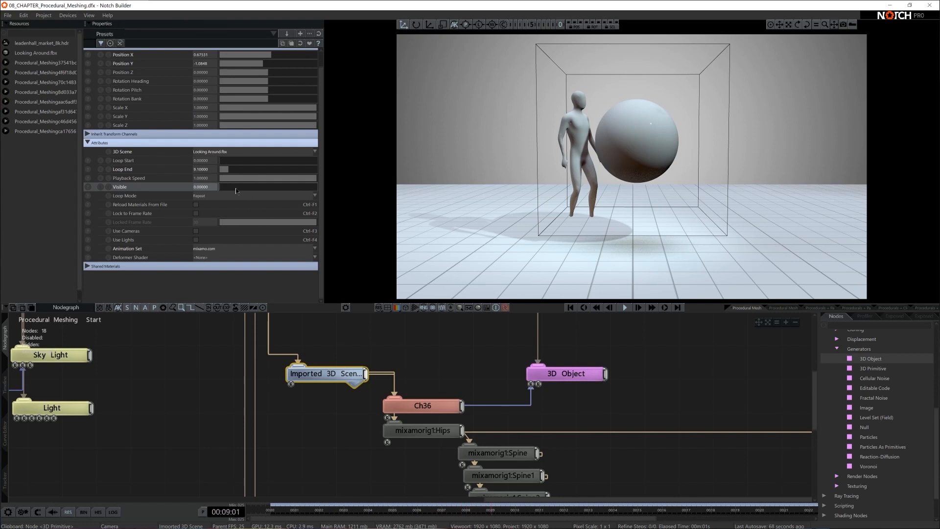
left_click_drag(236, 191, 354, 192)
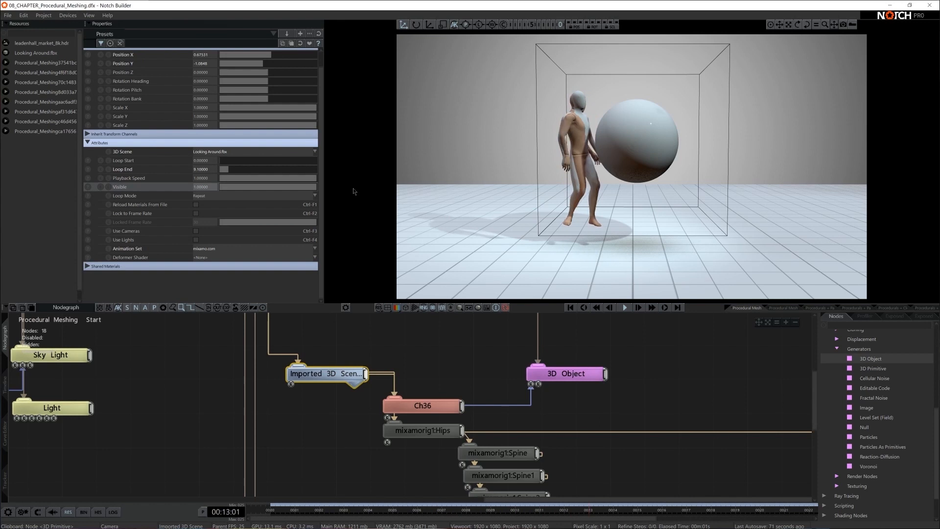
Step: Enable Animate SDF on the 3D Object node so the generated mesh follows the figure's animation
left_click_drag(353, 188, 463, 195)
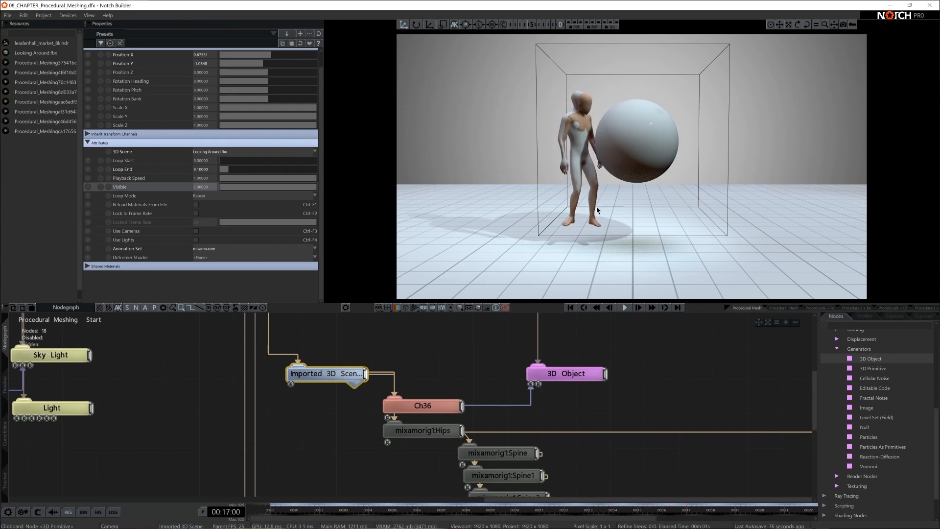
left_click(587, 375)
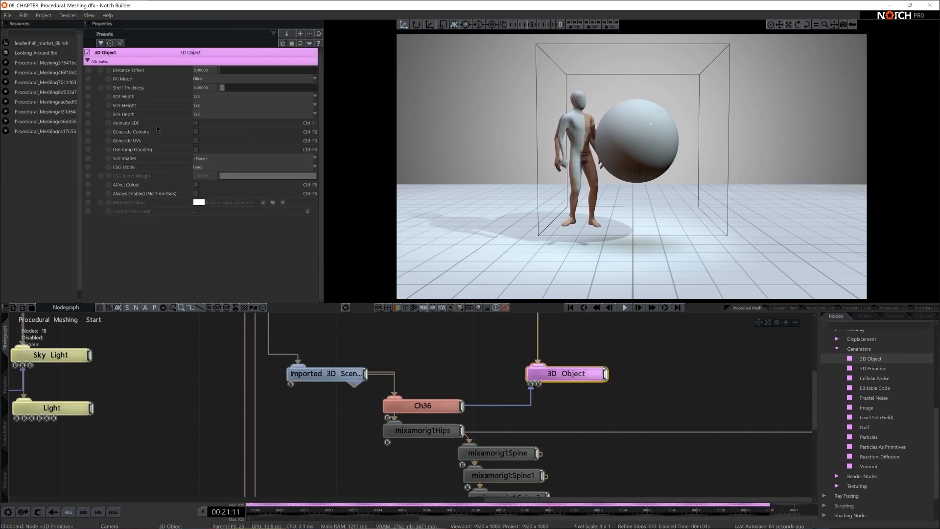
left_click(196, 123)
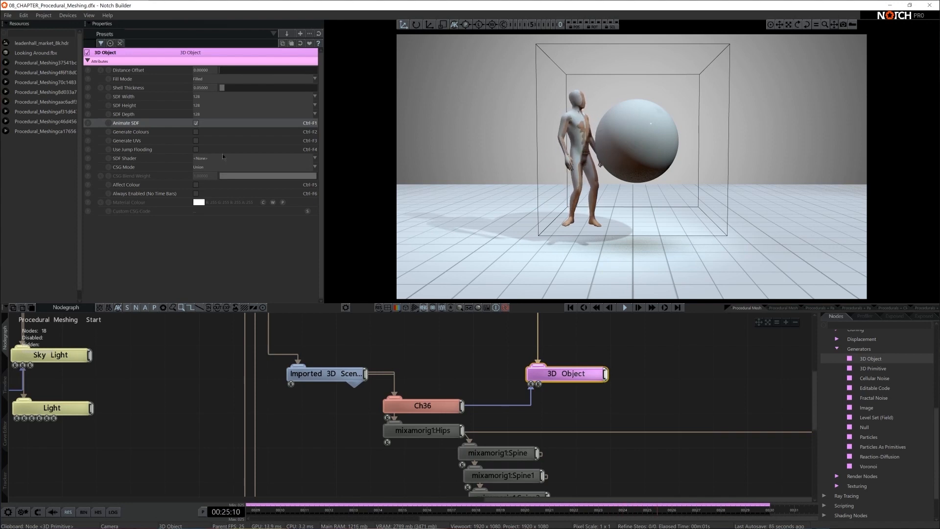
Step: Set the Imported 3D Scene's Visible to 0 and raise the figure to a Position Y of about -0.99
left_click(324, 373)
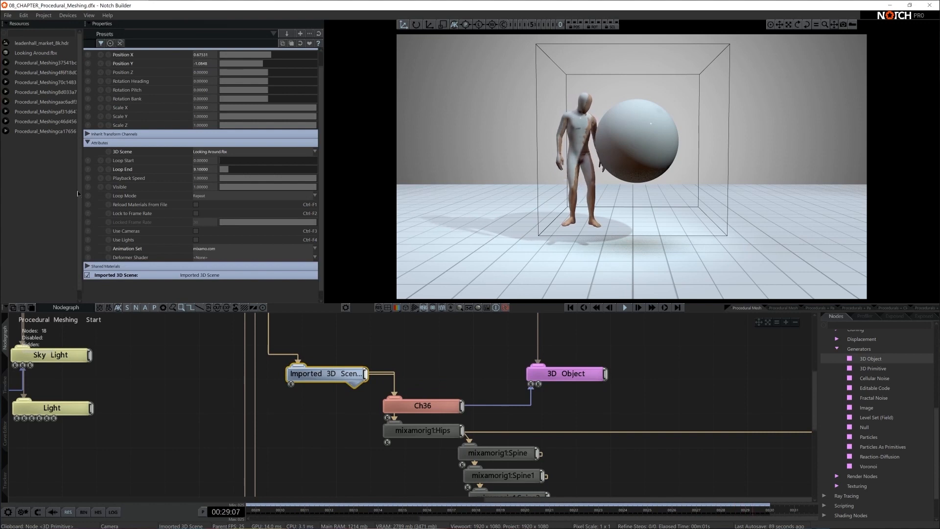
double_click(205, 186)
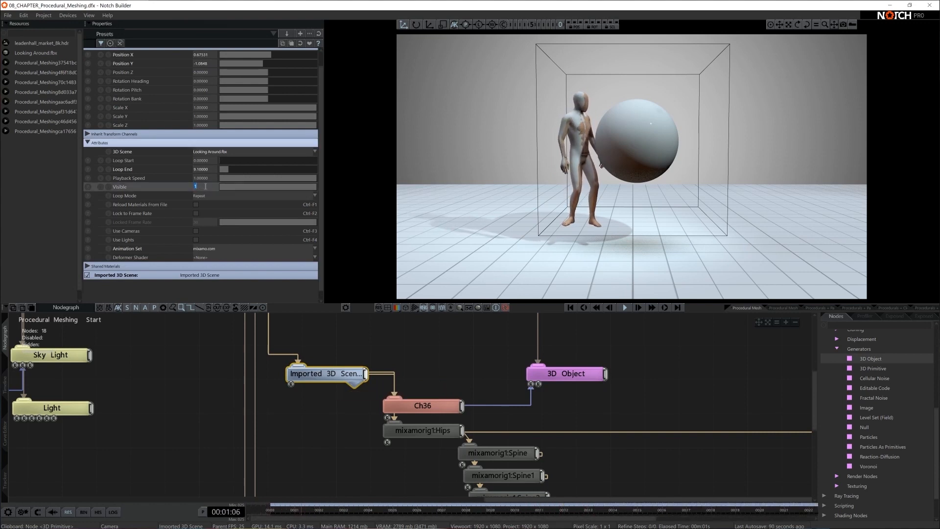
type("0")
key("Return")
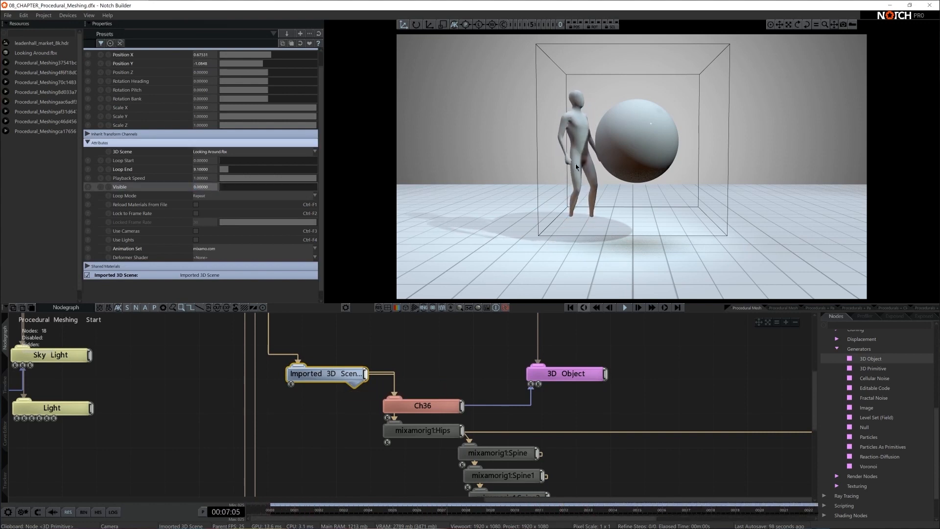
key("space")
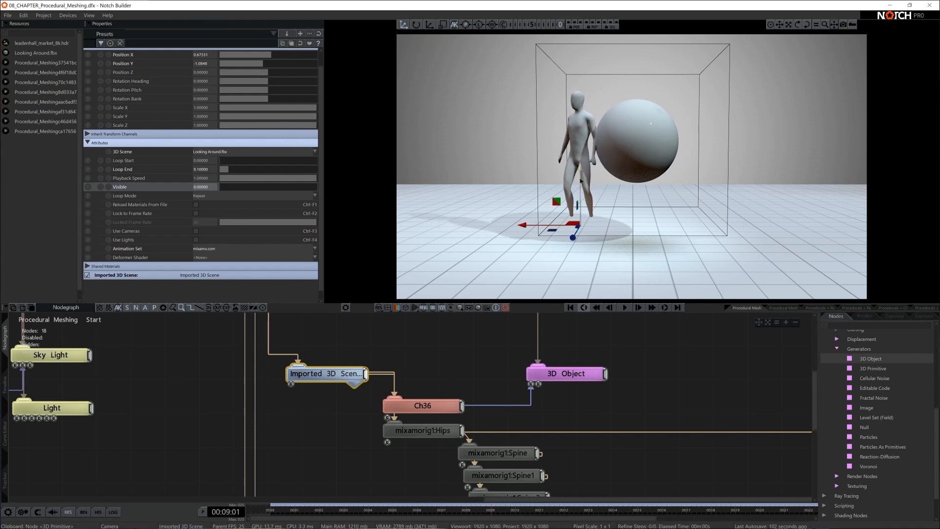
left_click_drag(580, 208, 581, 201)
key("space")
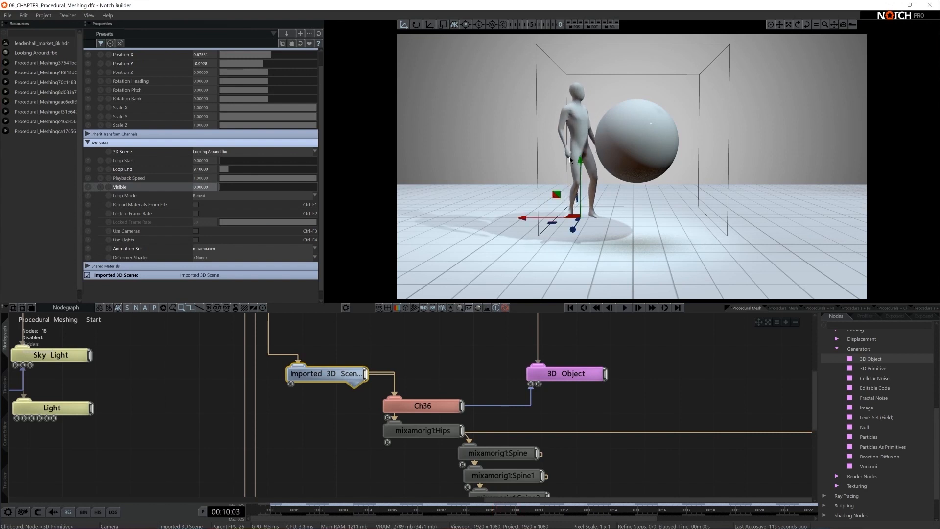
Step: Lower the Procedural Meshing node's Smoothing Iterations to about 0
left_click(573, 370)
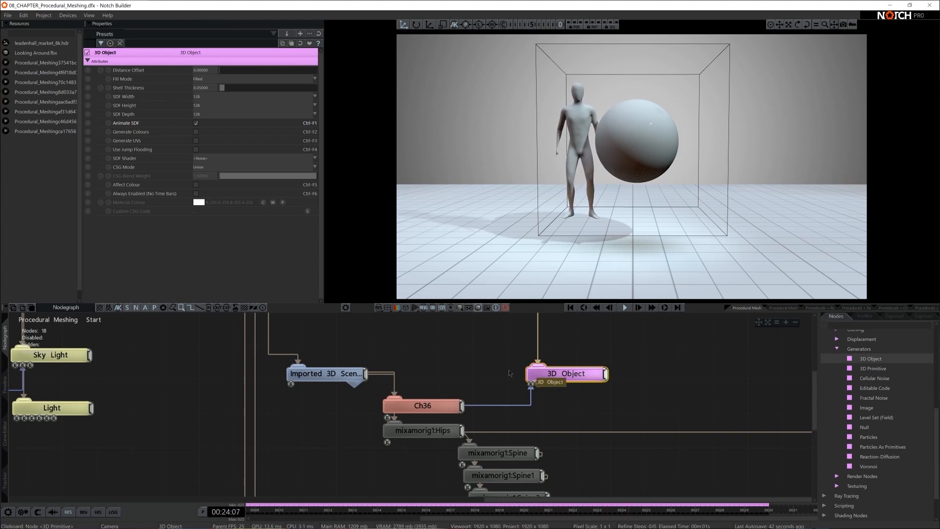
scroll(651, 373, "down", 3)
middle_click_drag(625, 362, 612, 437)
left_click(529, 350)
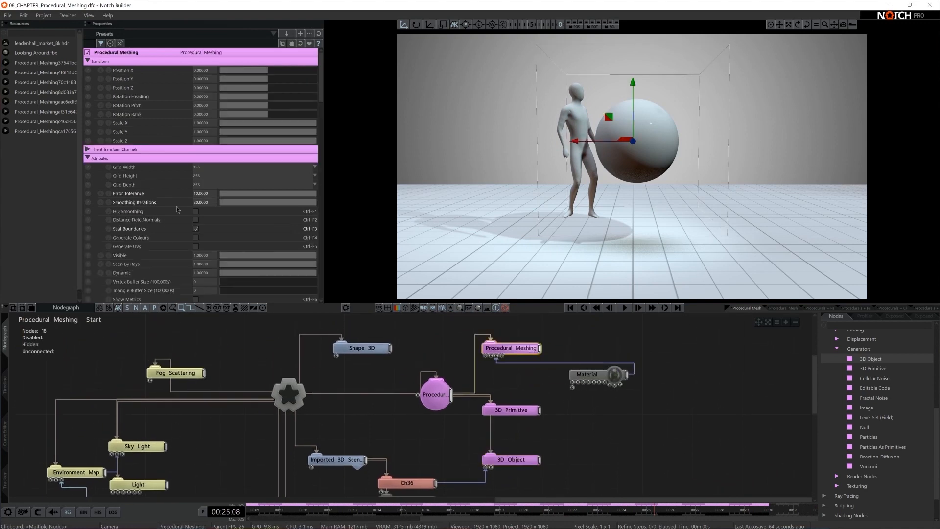
left_click_drag(262, 206, 231, 206)
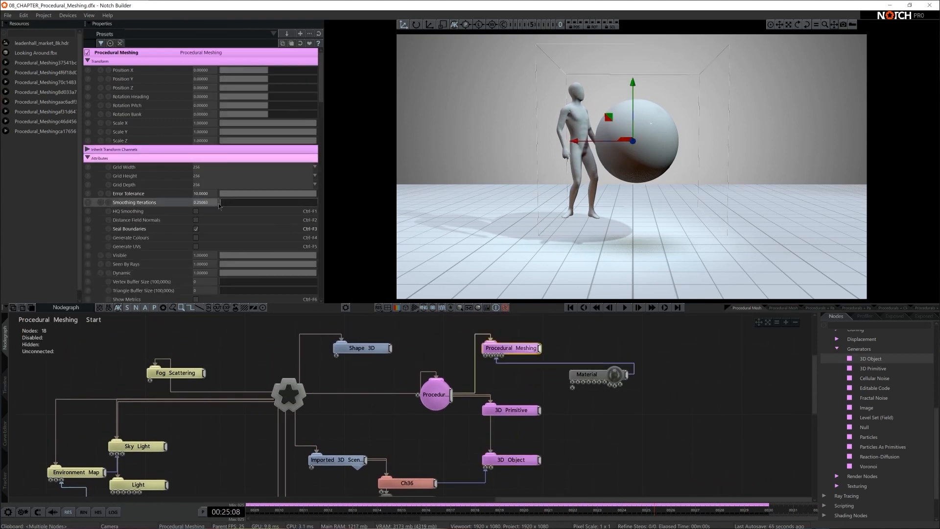
Step: Set the 3D Object's SDF Width, SDF Height and SDF Depth to 256
left_click(518, 462)
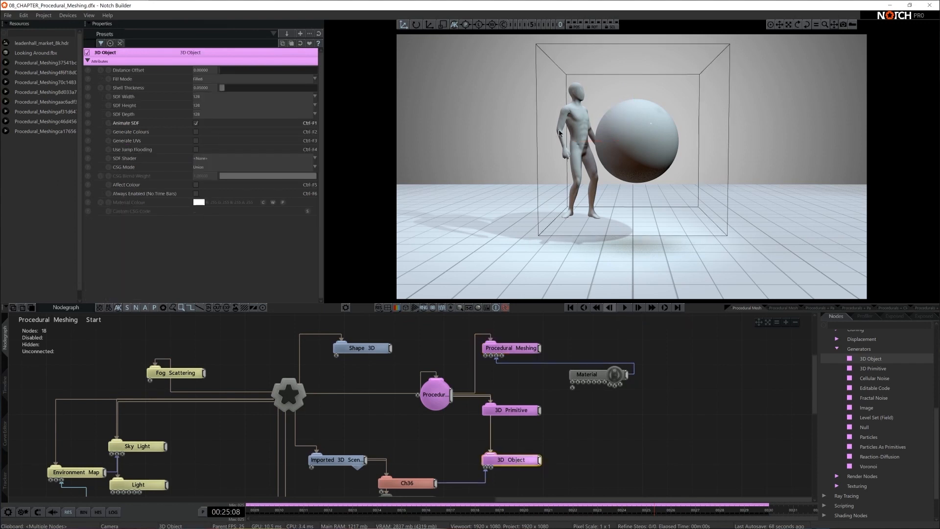
left_click(209, 98)
left_click(210, 128)
left_click(203, 97)
left_click(205, 129)
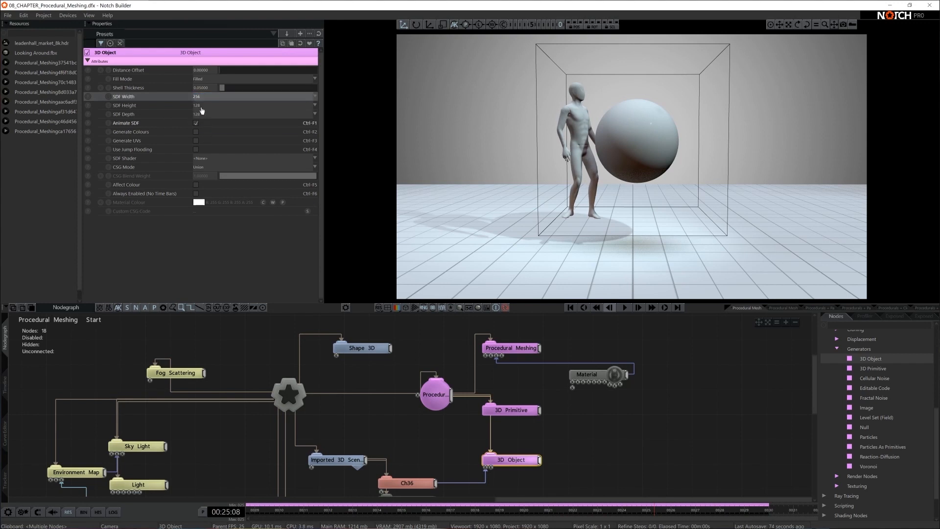
left_click(202, 107)
left_click(206, 137)
left_click(203, 115)
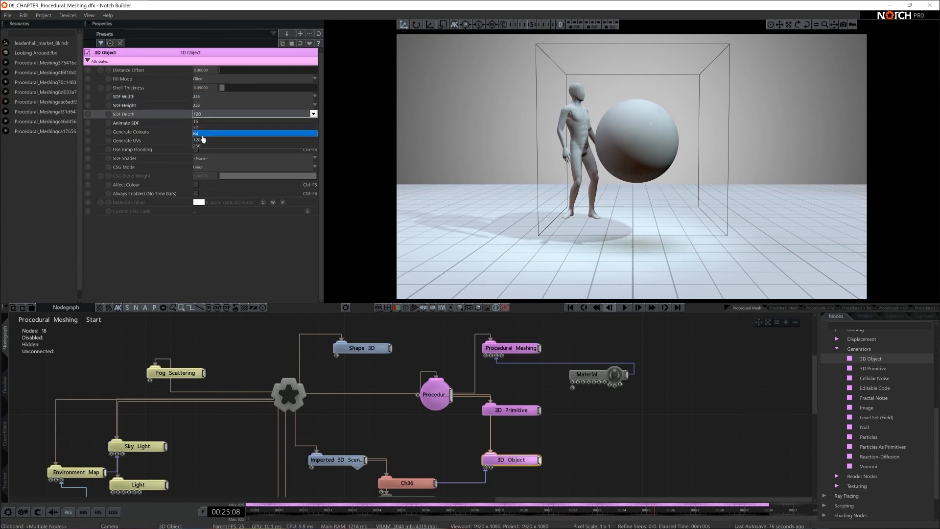
left_click(206, 128)
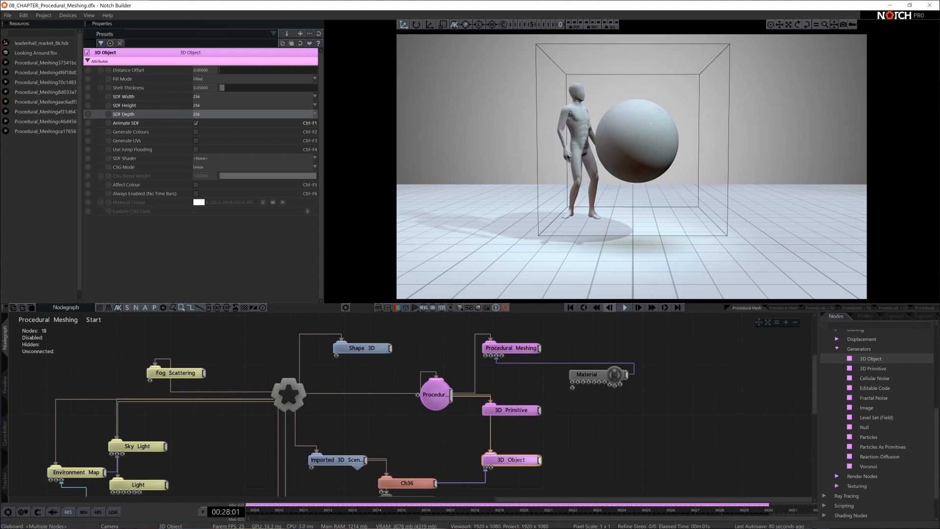
Step: Set the Procedural Meshing node's Smoothing Iterations to 20 and the 3D Object's SDF Width, Height and Depth to 128
left_click(520, 351)
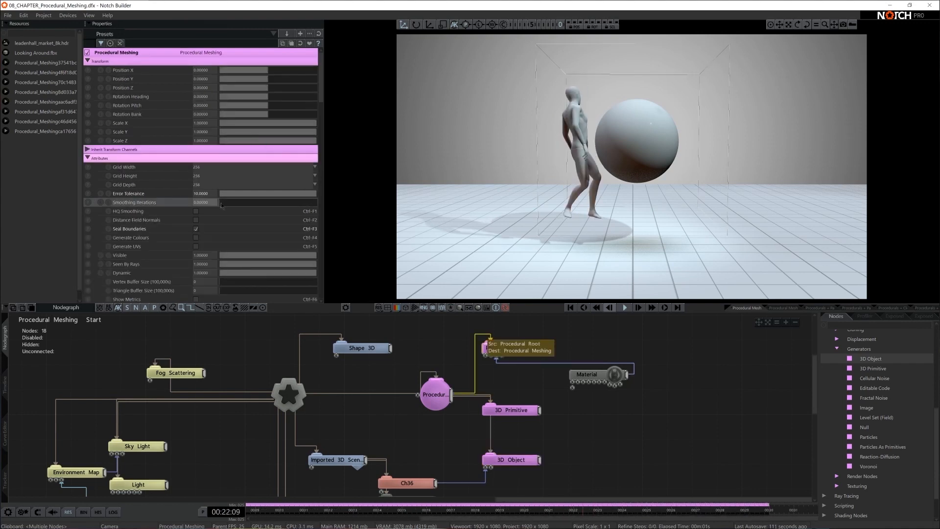
left_click_drag(247, 203, 317, 202)
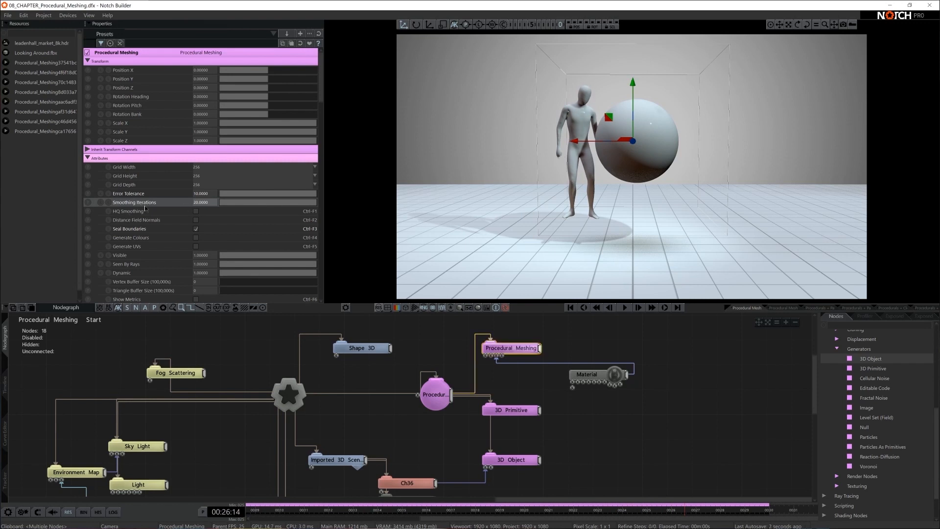
left_click(523, 460)
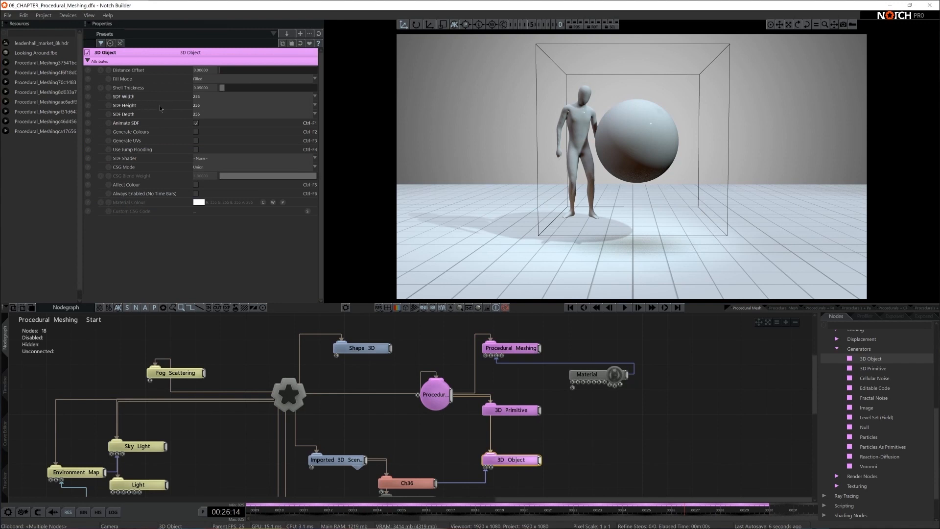
left_click(216, 100)
left_click(210, 122)
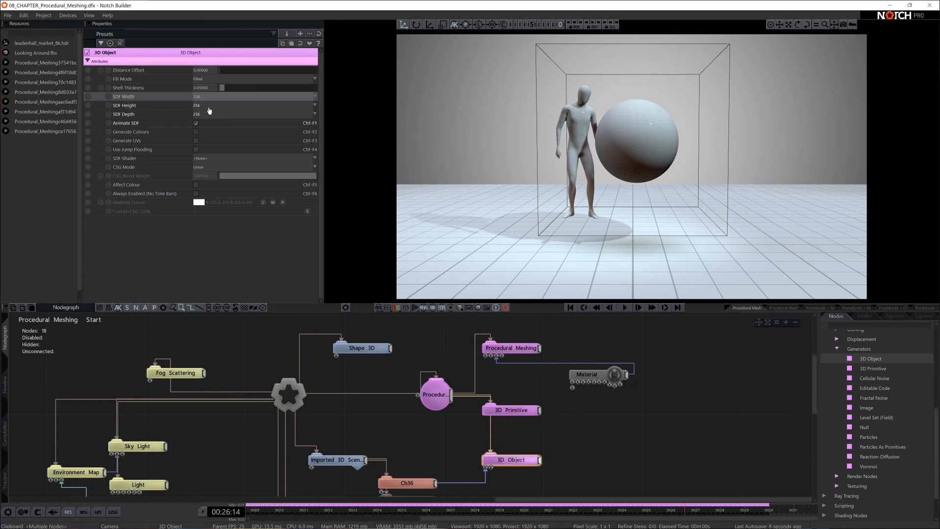
left_click(209, 105)
left_click(209, 131)
left_click(210, 114)
left_click(210, 139)
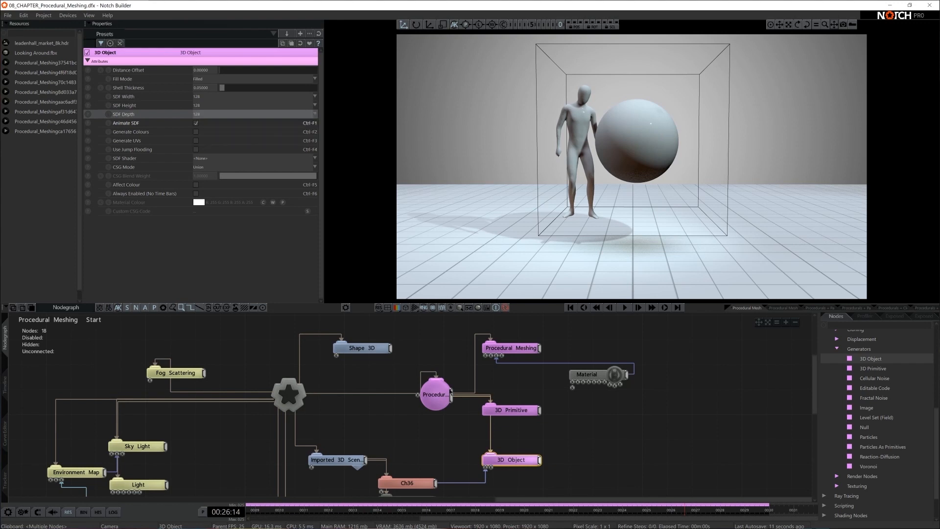
Step: Move the Imported 3D Scene behind the sphere, to a Position X of about 0.02 and Position Y of about -0.81
left_click(337, 460)
left_click_drag(524, 219, 577, 217)
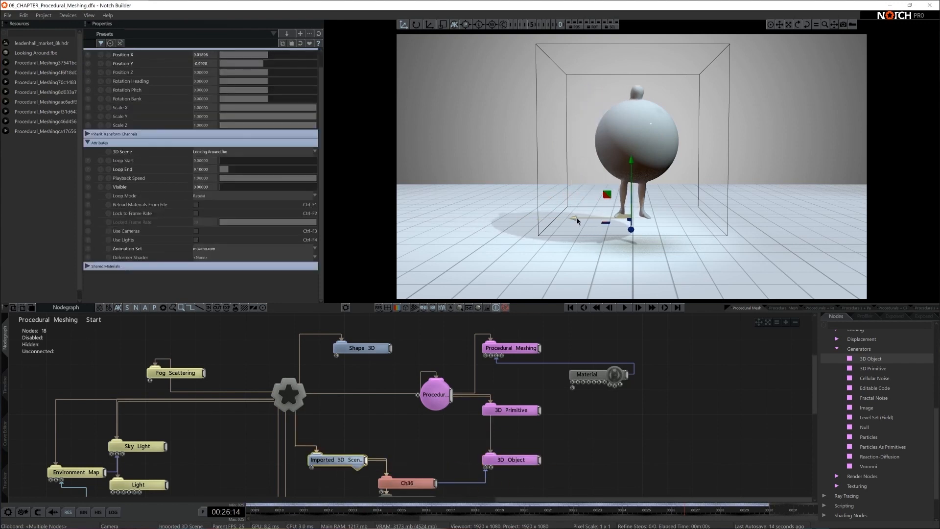
mouse_move(631, 183)
left_mouse_down()
mouse_move(632, 173)
mouse_move(634, 181)
left_mouse_up()
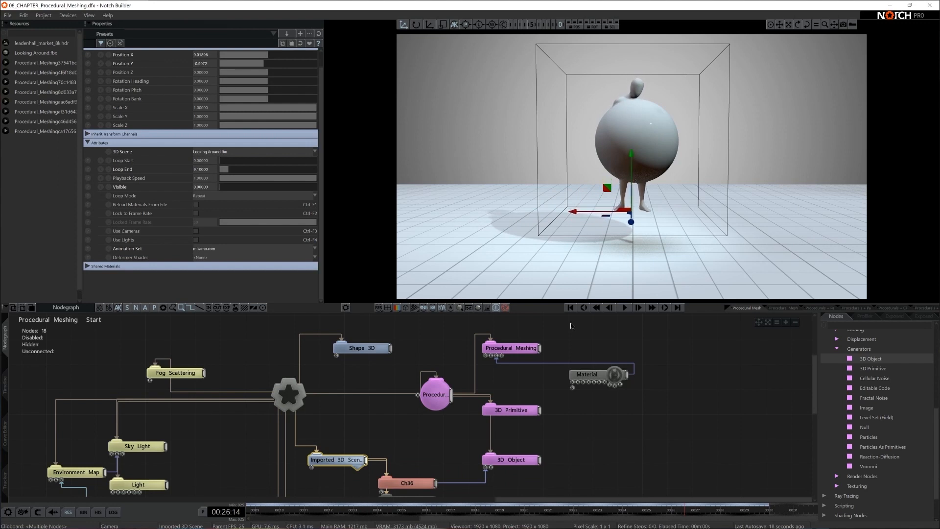
Step: Scale the sphere 3D Primitive down uniformly to about 0.31
left_click(512, 410)
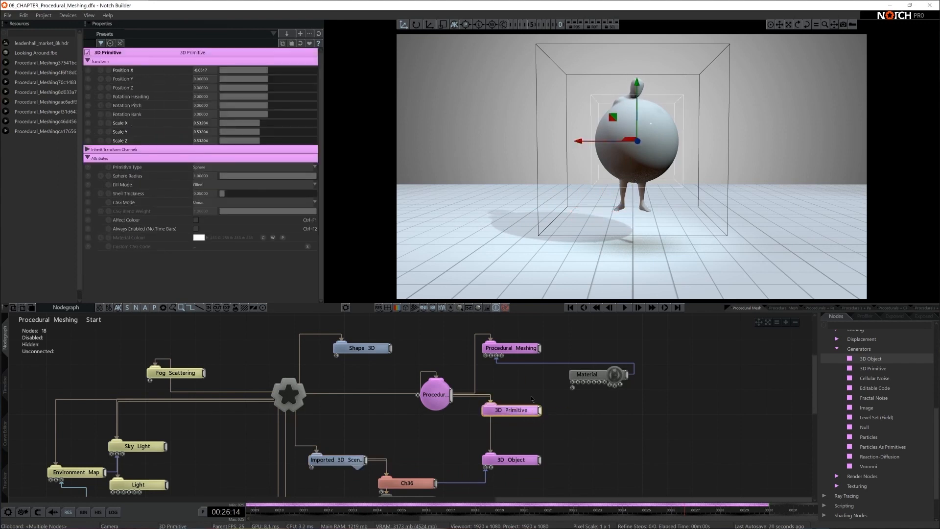
key("r")
left_click_drag(681, 173, 659, 177)
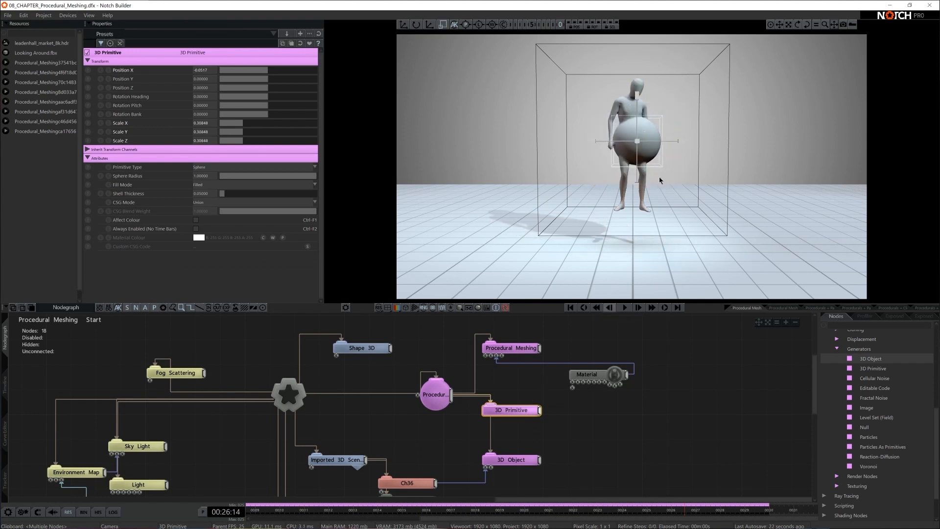
Step: Set the 3D Object's CSG Mode to Smooth Union with a CSG Blend Weight of about 0.68
left_click(522, 460)
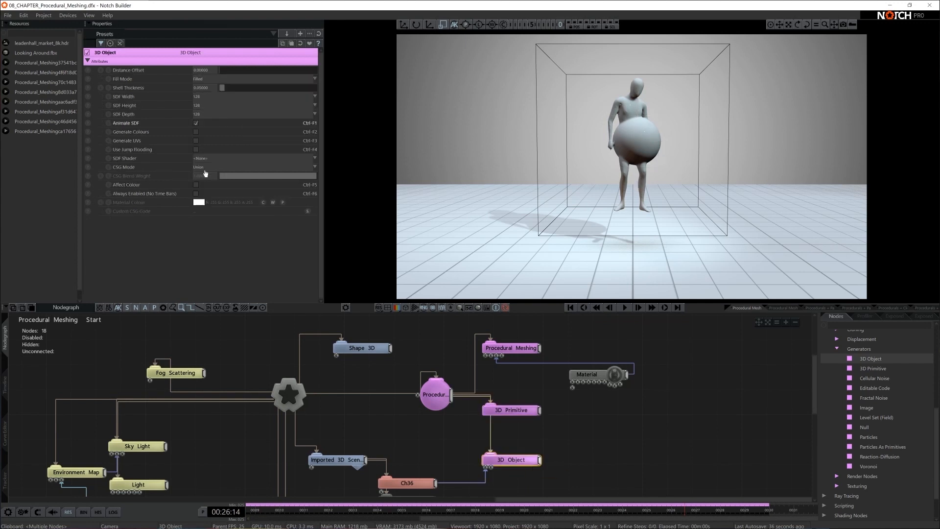
left_click(205, 171)
left_click(230, 220)
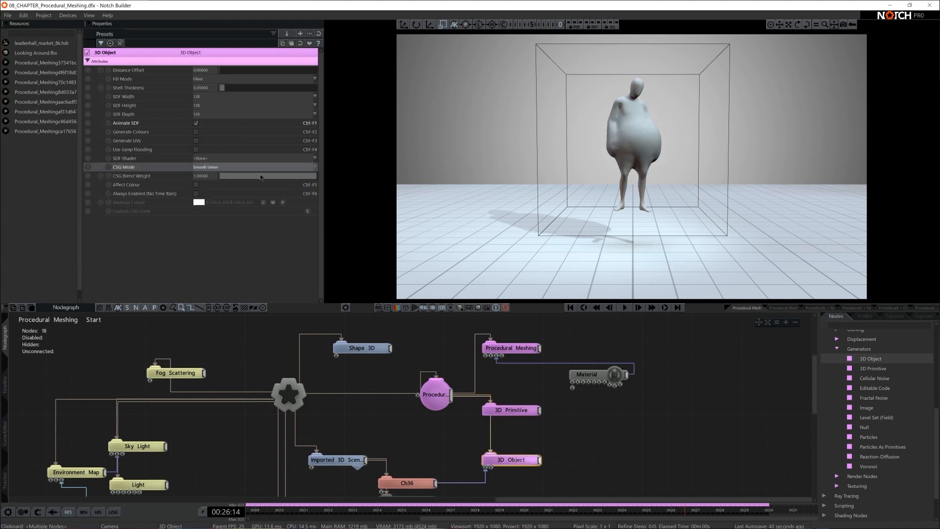
mouse_move(293, 178)
left_mouse_down()
mouse_move(246, 178)
mouse_move(310, 179)
mouse_move(286, 184)
left_mouse_up()
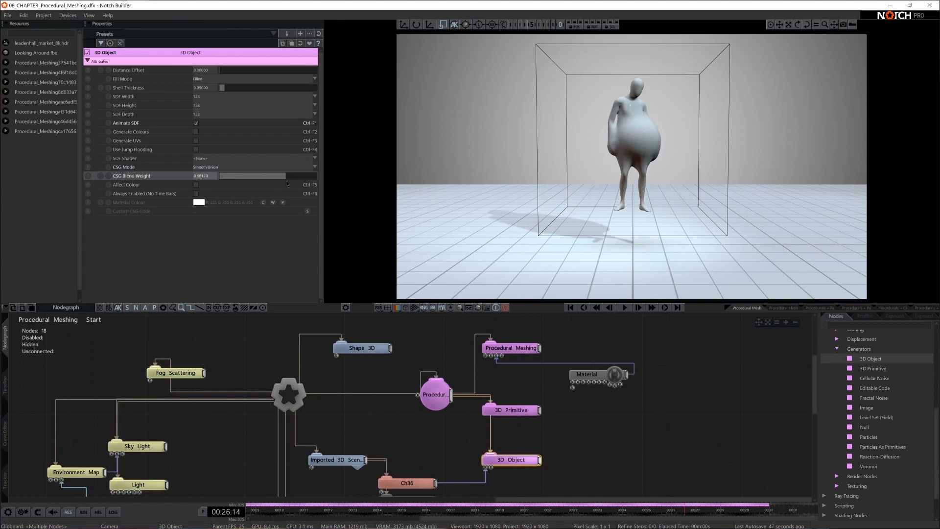
Step: Move the sphere 3D Primitive along X to about 0.03
left_click(519, 410)
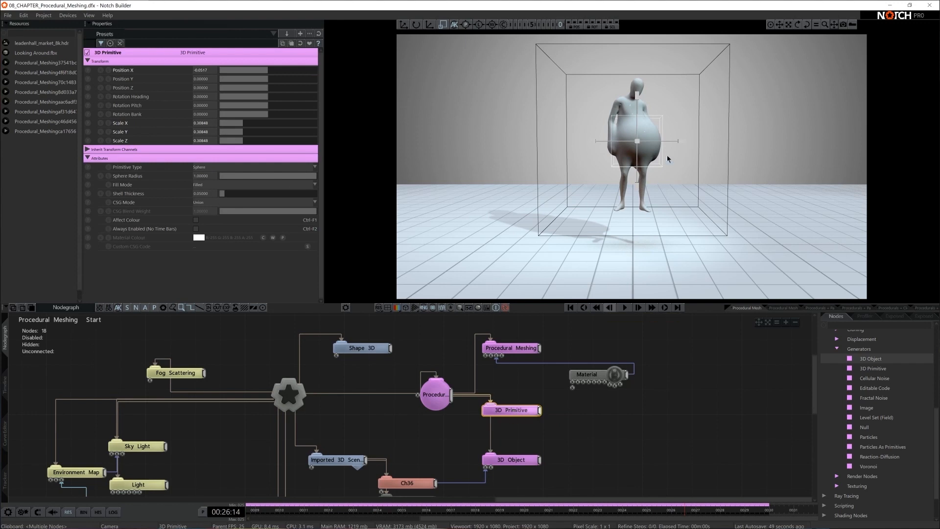
key("w")
left_click_drag(606, 142, 597, 141)
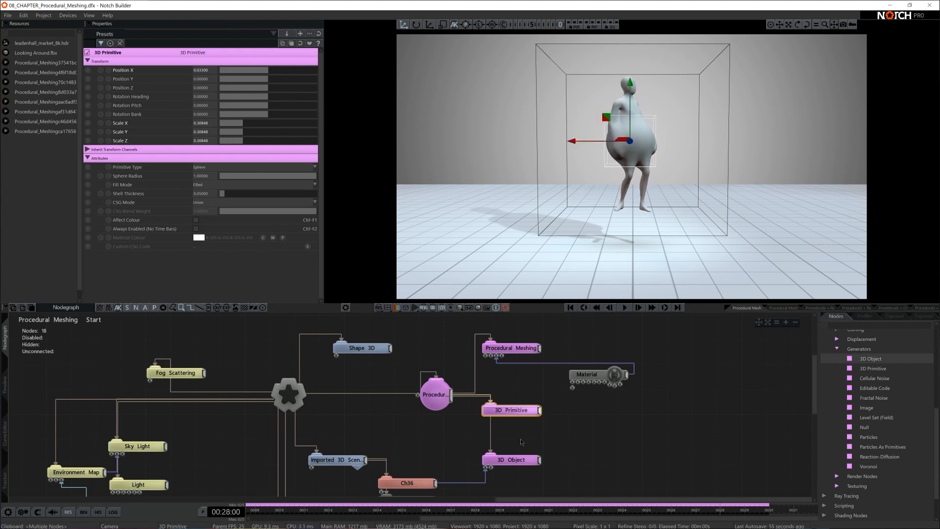
Step: Add another 3D Primitive node beneath the 3D Object in the procedural chain and set its Primitive Type to Torus
left_click_drag(514, 462, 513, 438)
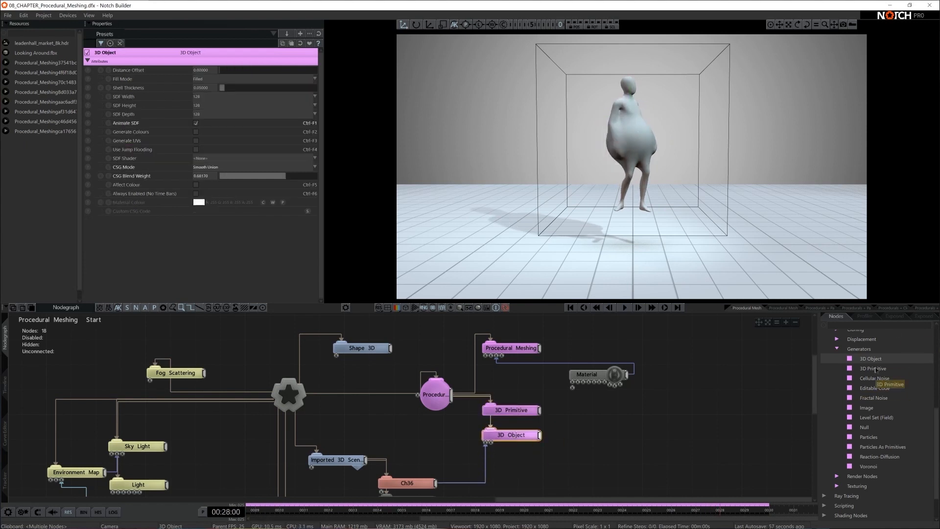
left_click_drag(873, 368, 658, 420)
left_click_drag(497, 460, 495, 463)
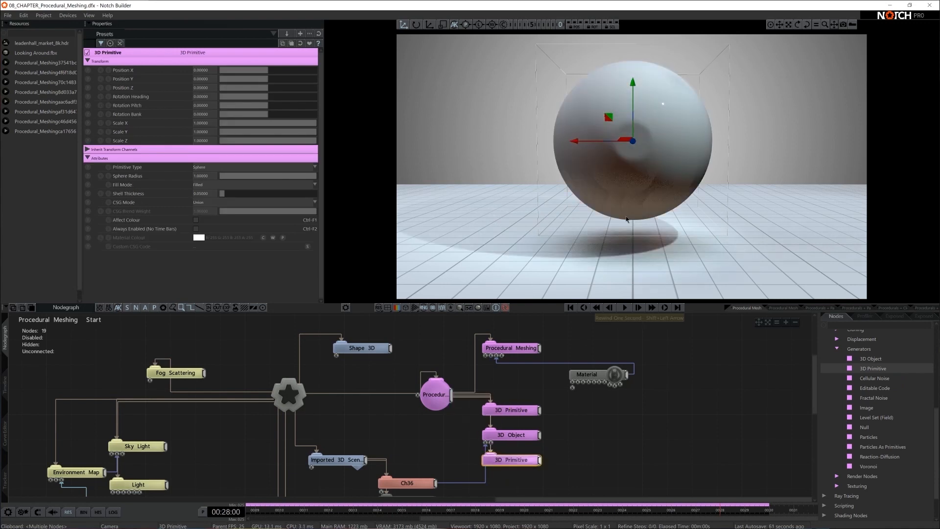
left_click(212, 167)
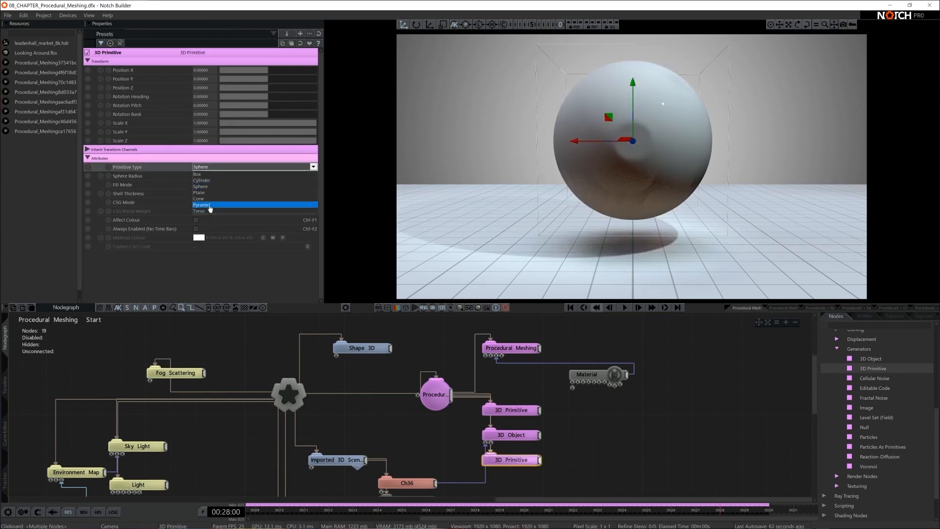
left_click(210, 212)
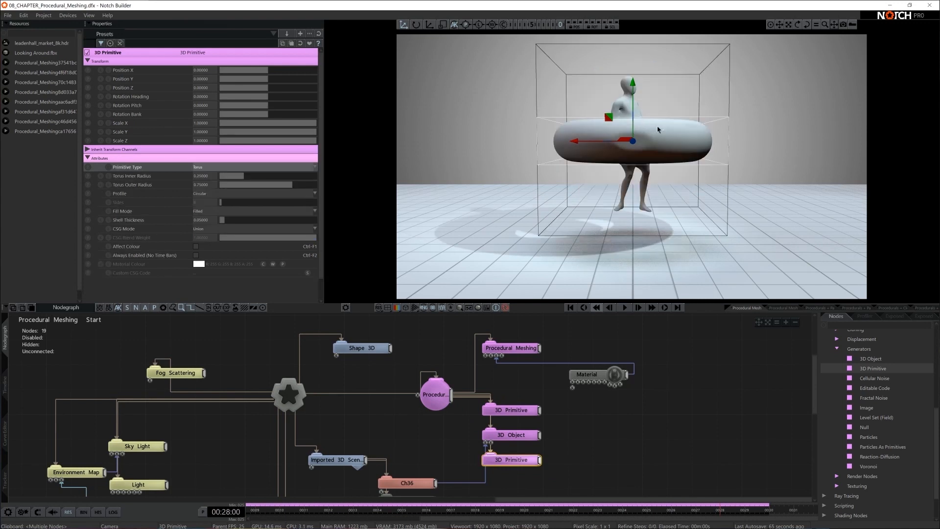
Step: Scale the torus uniformly to about 0.38 and set its Rotation Pitch to 90
key("r")
left_click_drag(683, 125, 639, 157)
key("e")
Step: Move the torus beside the figure's head, to a Position X of about -0.38 and Position Y of about 0.48
key("w")
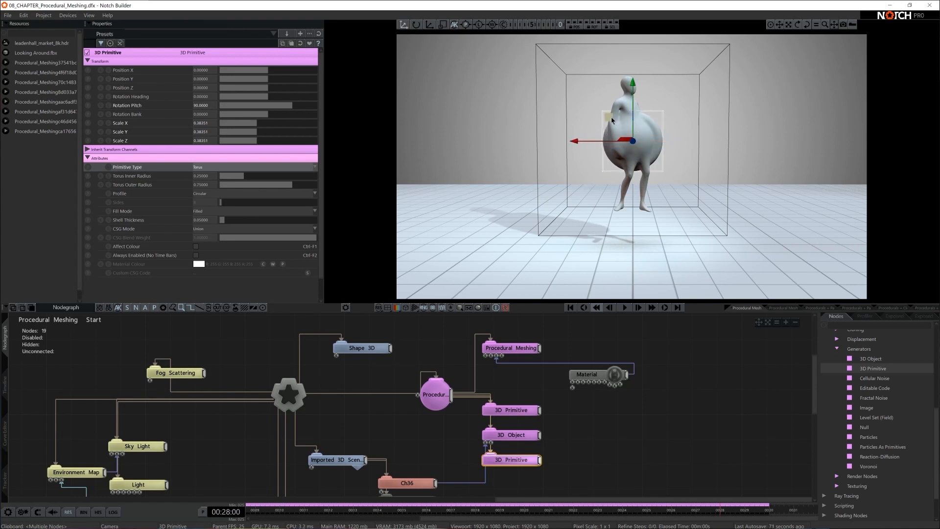
left_click_drag(611, 116, 643, 84)
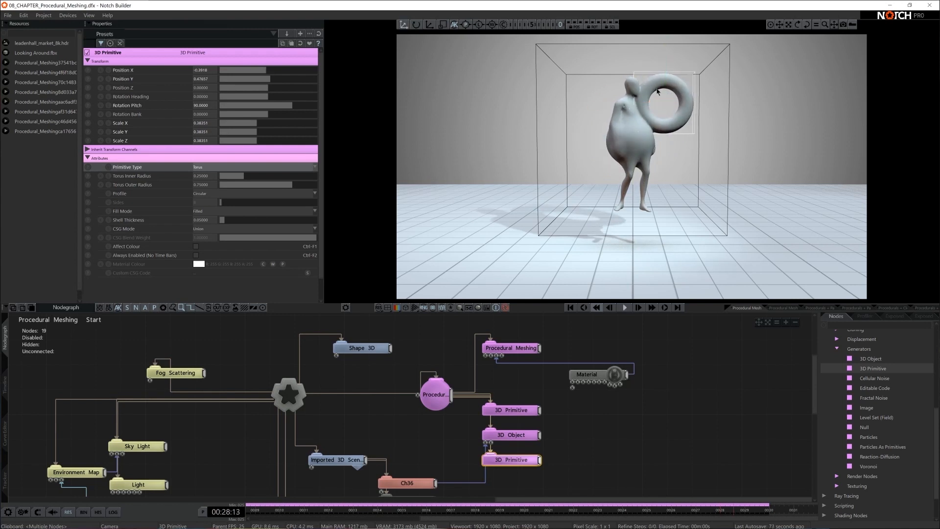
Step: Set the torus's Inner Radius to about 0.53 and scale it uniformly to about 0.25
left_click_drag(249, 177, 273, 179)
key("r")
left_click_drag(722, 54, 704, 66)
Step: Set the CSG Mode of the torus beside the figure's head to Smooth Union
left_click(230, 231)
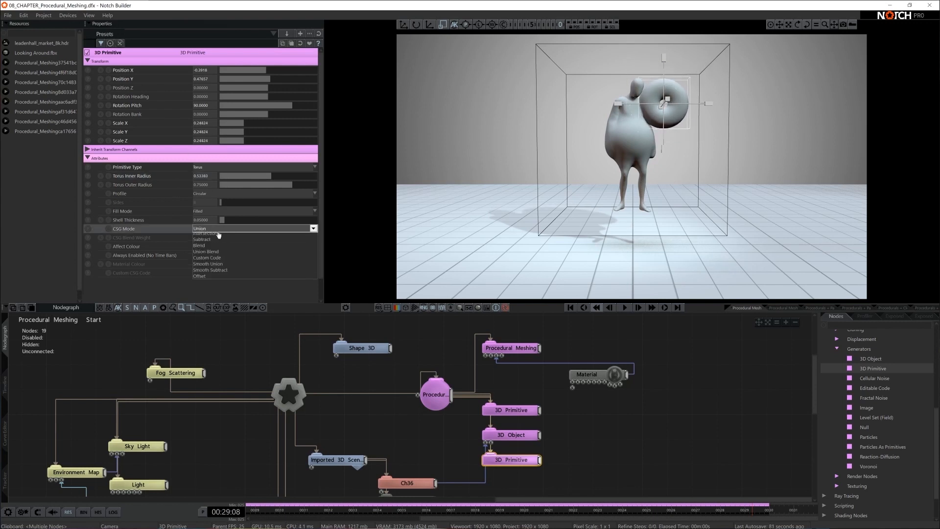
left_click(225, 278)
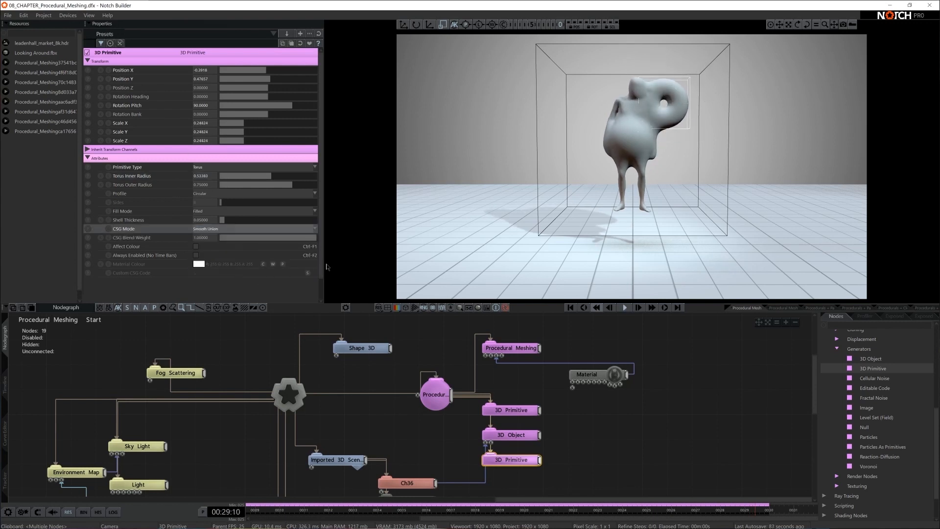
Step: Find the mixamorig1:Head bone node in the imported skeleton and move it out beside the procedural chain
middle_click_drag(419, 442, 417, 383)
scroll(483, 378, "down", 1)
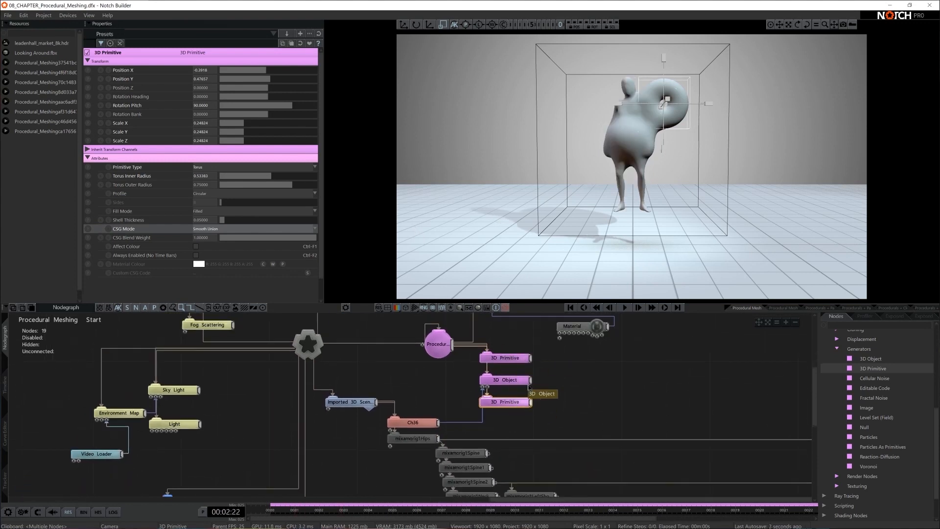
scroll(595, 395, "down", 3)
middle_click_drag(577, 381, 529, 328)
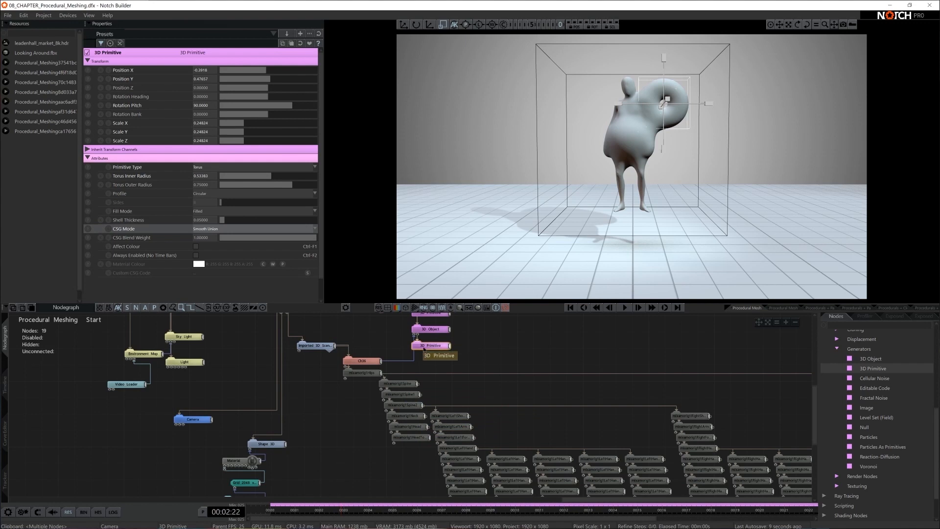
left_click(417, 427)
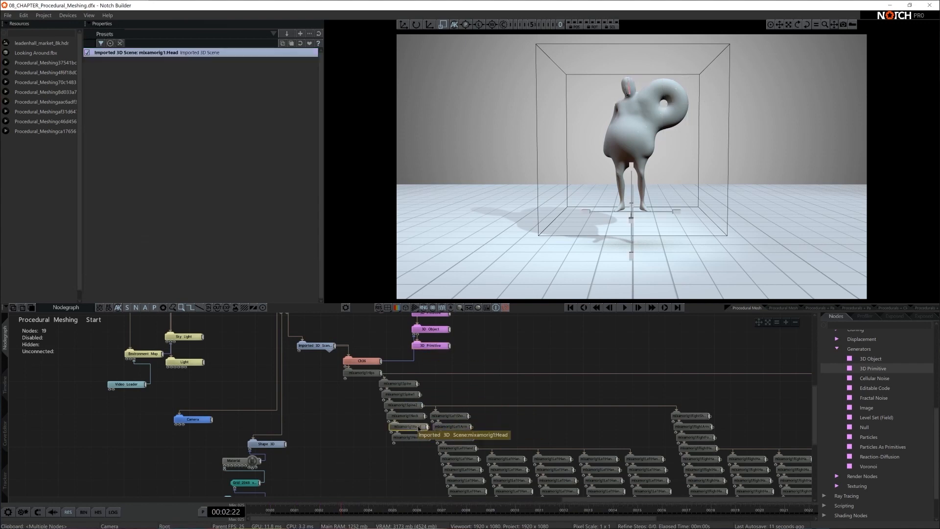
left_click_drag(411, 431, 441, 375)
Step: Move the Imported 3D Scene hierarchy lower in the nodegraph and position the mixamorig1Head node in the space below the procedural chain
middle_click_drag(472, 365, 464, 404)
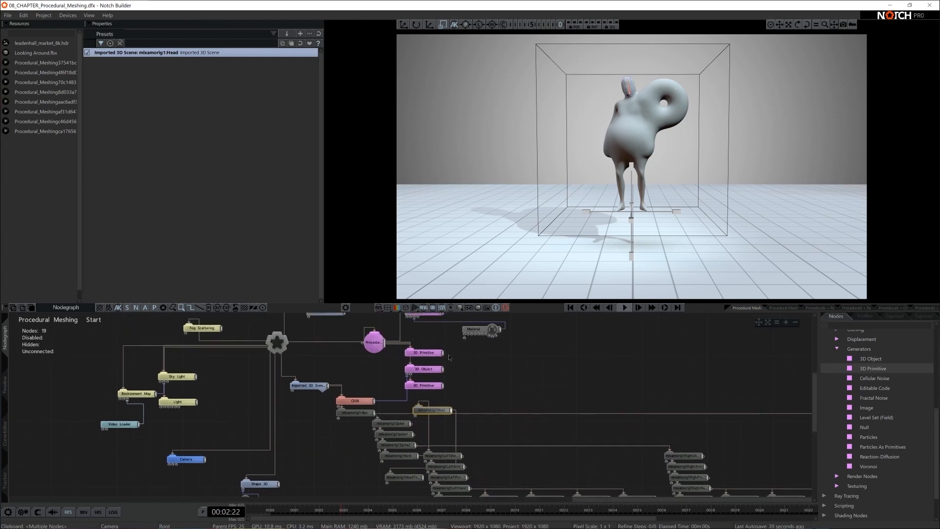
left_click(425, 386)
left_click_drag(429, 409, 444, 406)
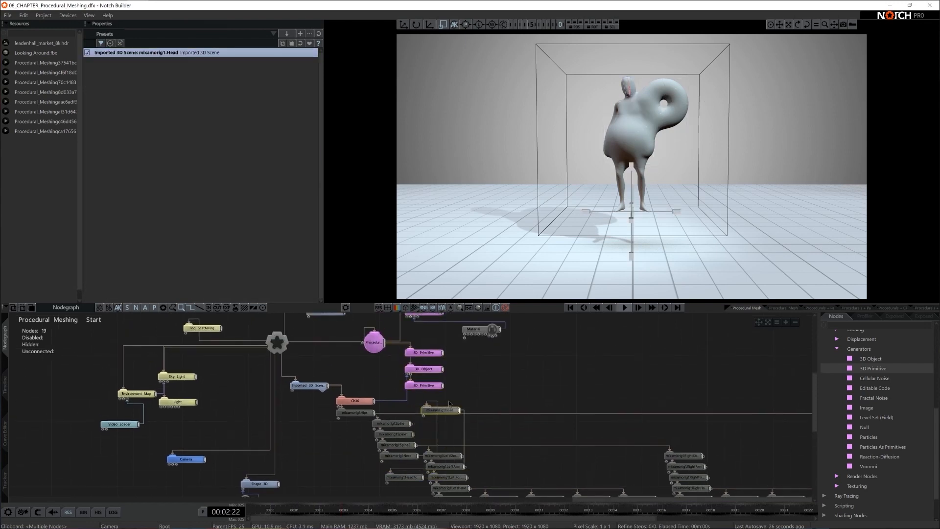
left_click_drag(318, 392, 310, 457)
left_click_drag(441, 473, 433, 431)
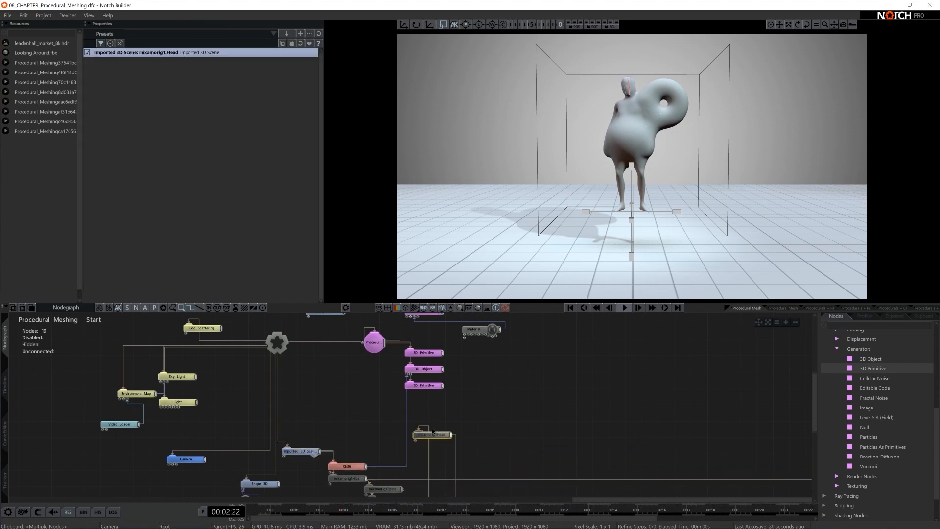
scroll(423, 433, "up", 2)
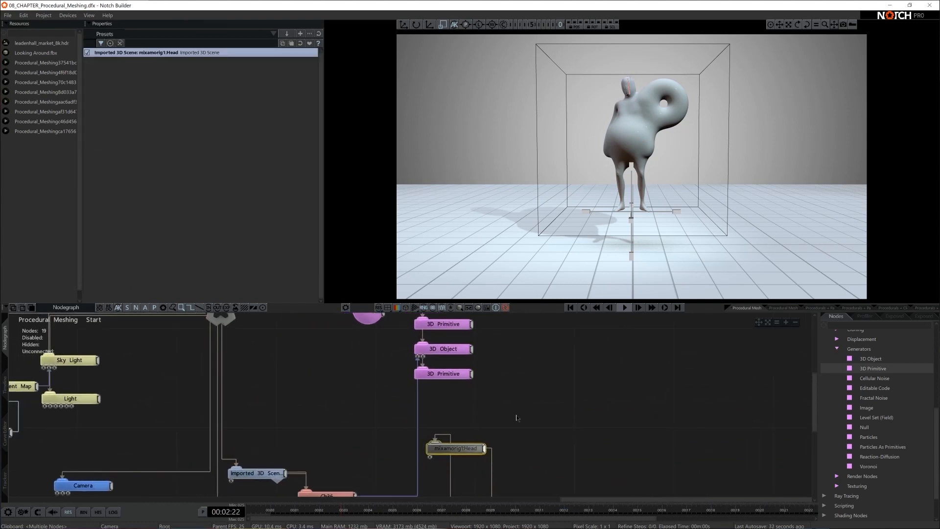
Step: Add another 3D Primitive near the mixamorig1Head node, connect it to the Procedural root, and set its Primitive Type to Torus
left_click(479, 410)
left_click_drag(386, 327, 422, 364)
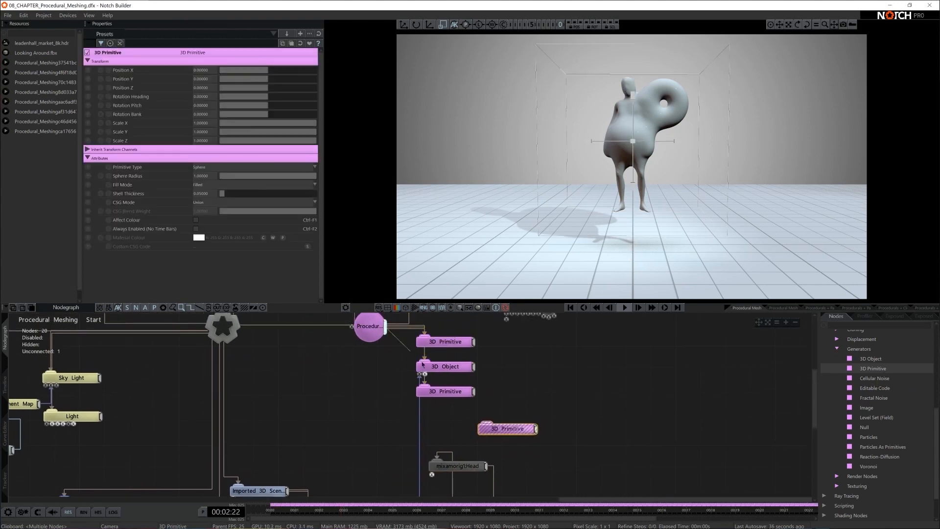
left_click_drag(489, 424, 557, 428)
double_click(556, 428)
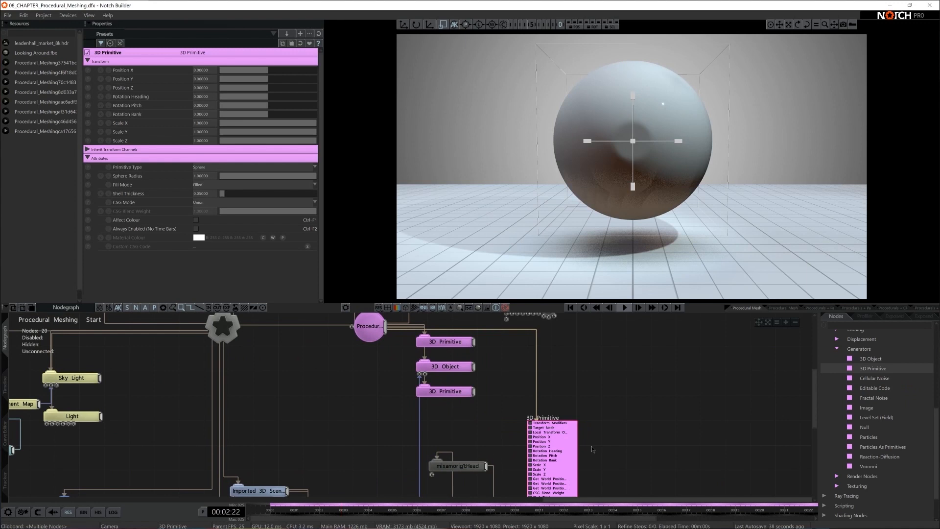
left_click(206, 167)
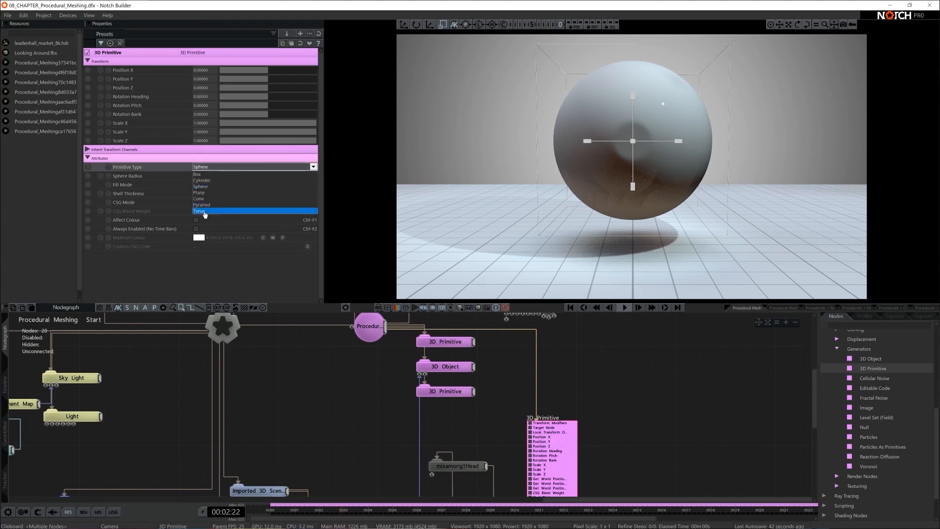
left_click(204, 212)
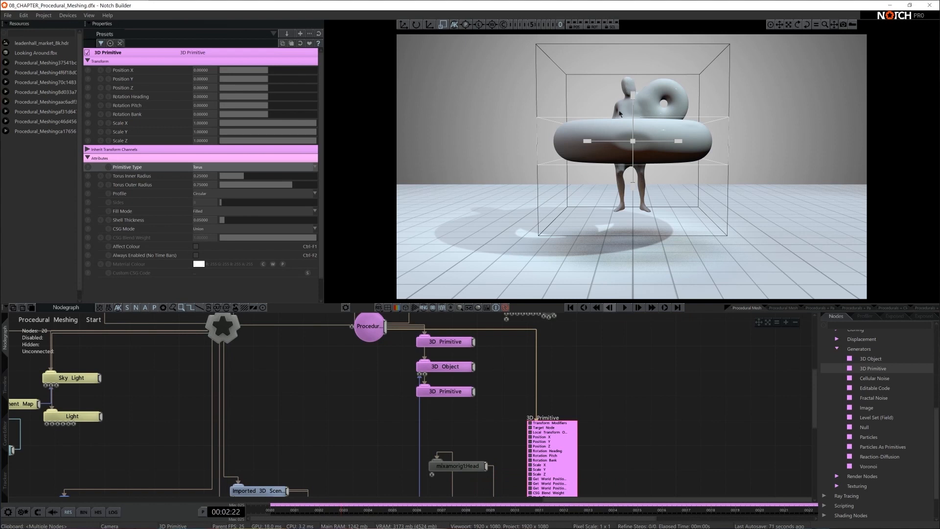
Step: Connect mixamorig1Head directly to the new torus's Transform Modifiers and try adjusting the torus in the viewport
left_click_drag(486, 466, 531, 424)
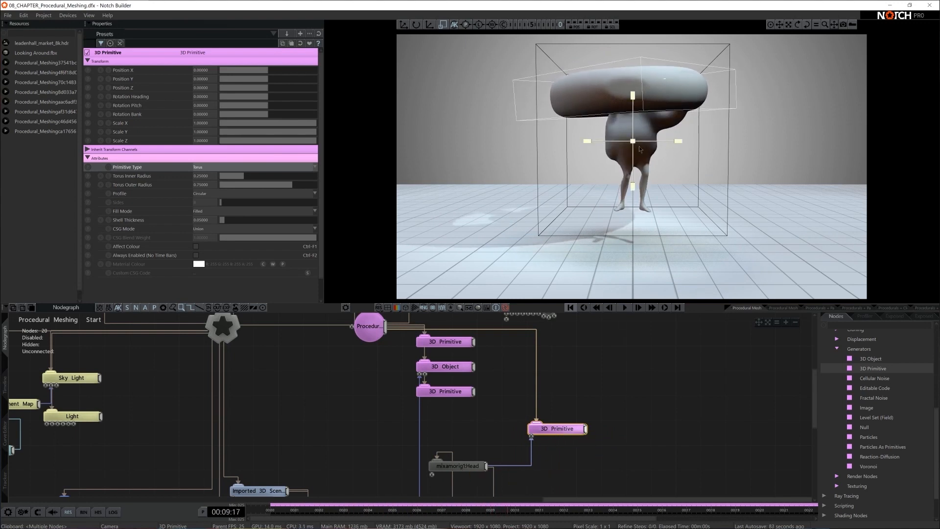
left_click_drag(638, 146, 664, 149)
key("ctrl+z")
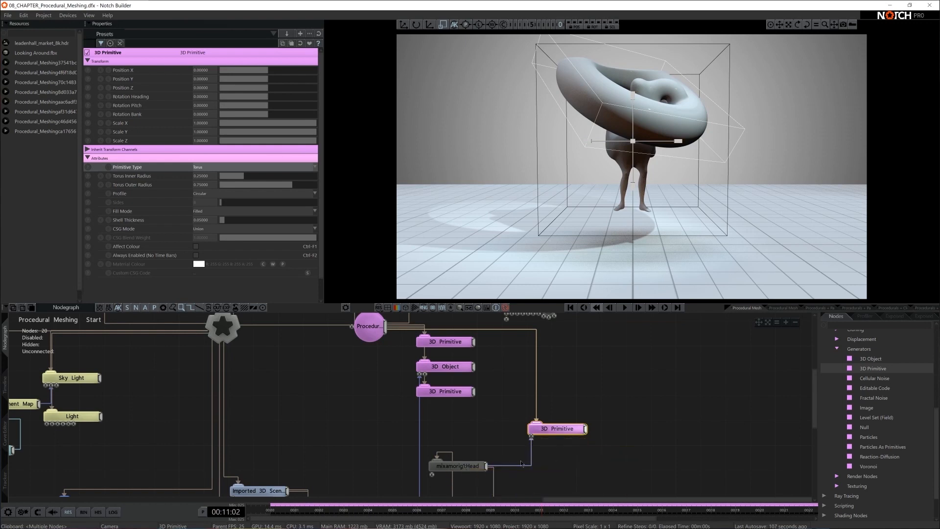
Step: Add a geometry Null as a child of mixamorig1Head and connect it to the new torus primitive's Transform Modifiers
left_click(866, 324)
type("null")
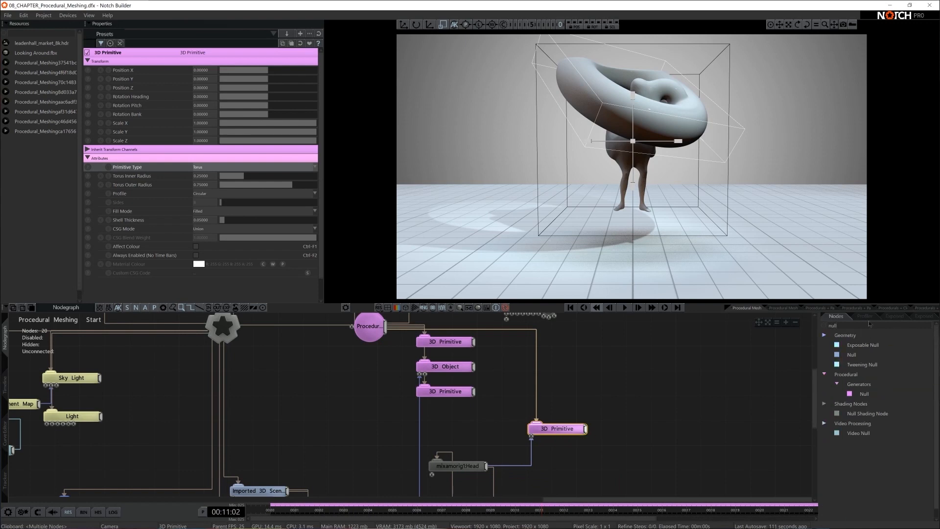
left_click_drag(862, 354, 526, 463)
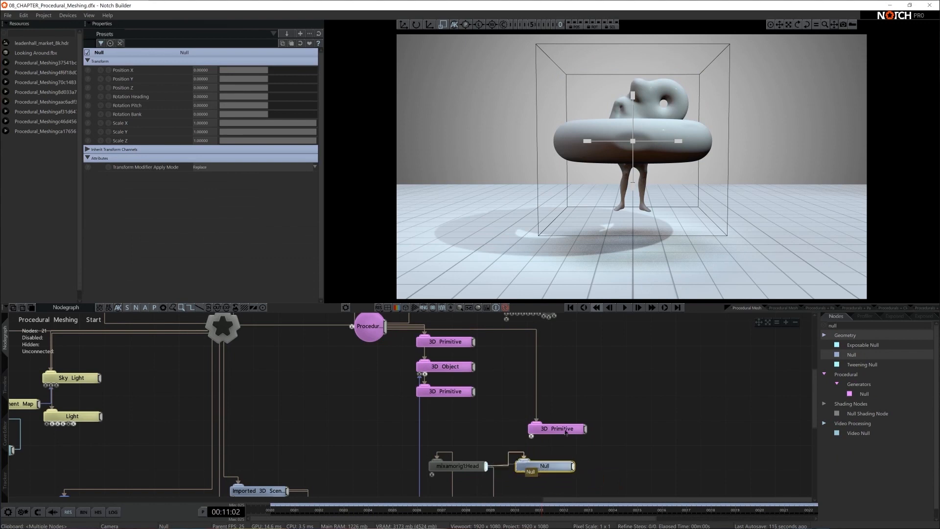
left_click_drag(562, 429, 587, 416)
left_click_drag(574, 468, 556, 426)
double_click(574, 418)
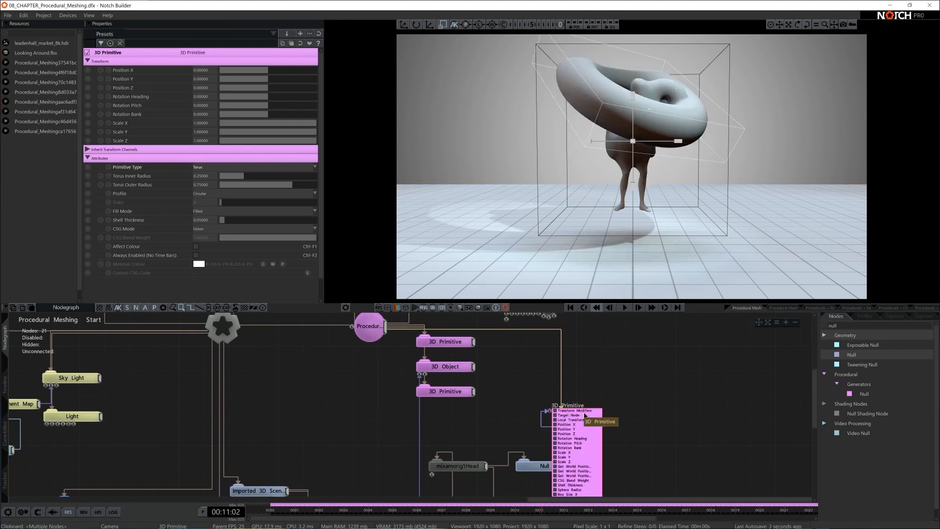
Step: Scale the Null uniformly to about 0.41 and set its Rotation Pitch to about 80
left_click(552, 466)
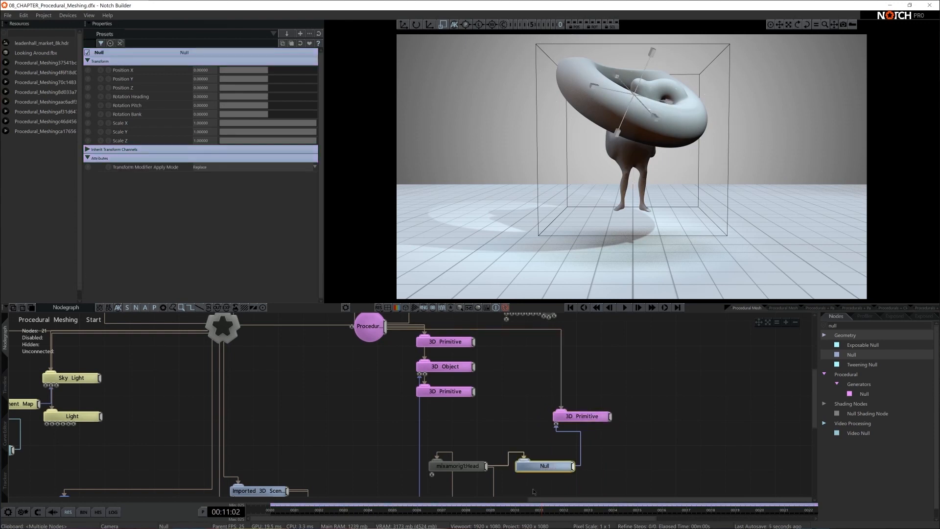
left_click_drag(667, 103, 627, 104)
key("e")
left_click_drag(657, 77, 657, 117)
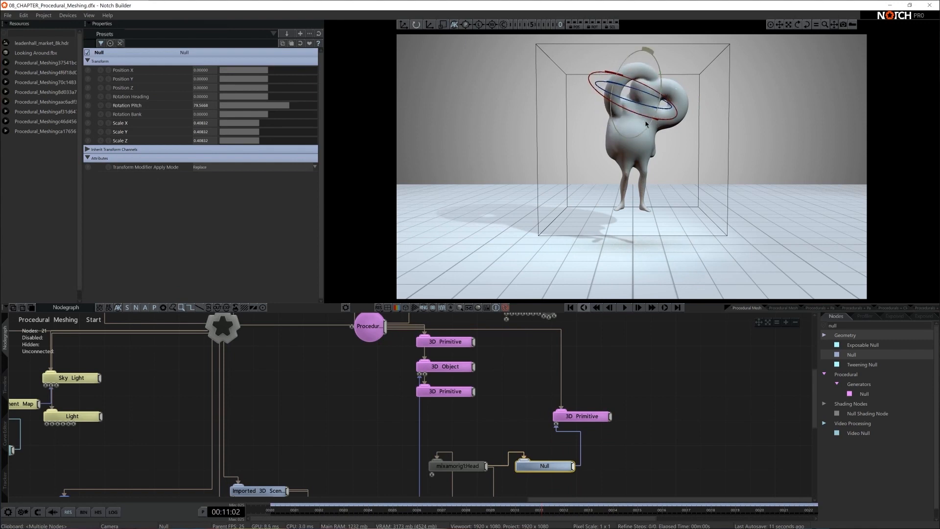
Step: Raise the Null to a Position Y of about 0.41, scale it uniformly to about 0.28, and play the animation
key("w")
left_click_drag(643, 69, 654, 39)
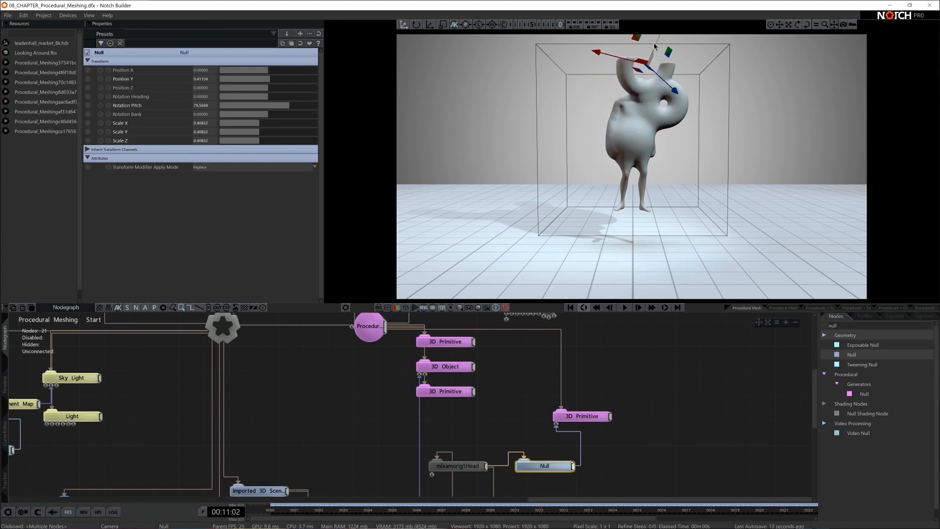
key("t")
left_click_drag(682, 90, 666, 90)
key("space")
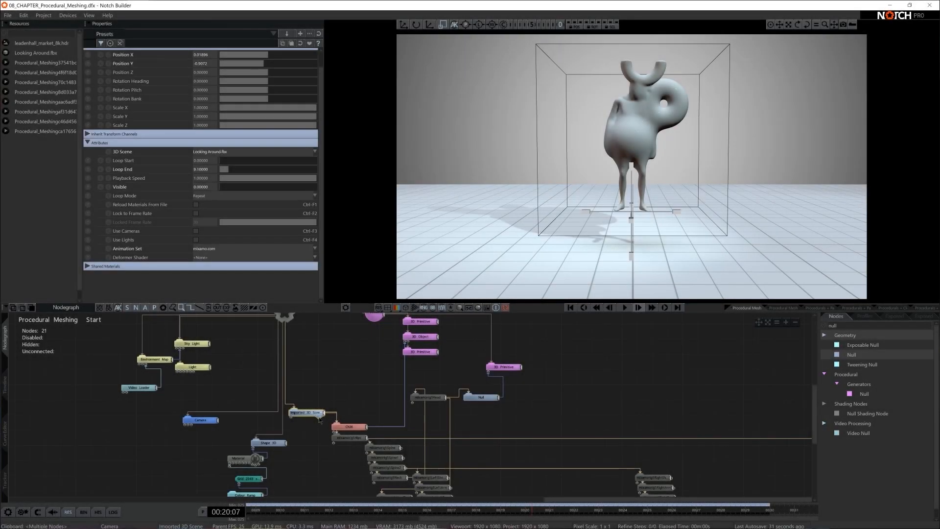
Step: Collapse the Imported 3D Scene hierarchy and tidy the Null and its torus primitive in beside the procedural chain
left_click(318, 417)
left_click_drag(478, 400, 359, 387)
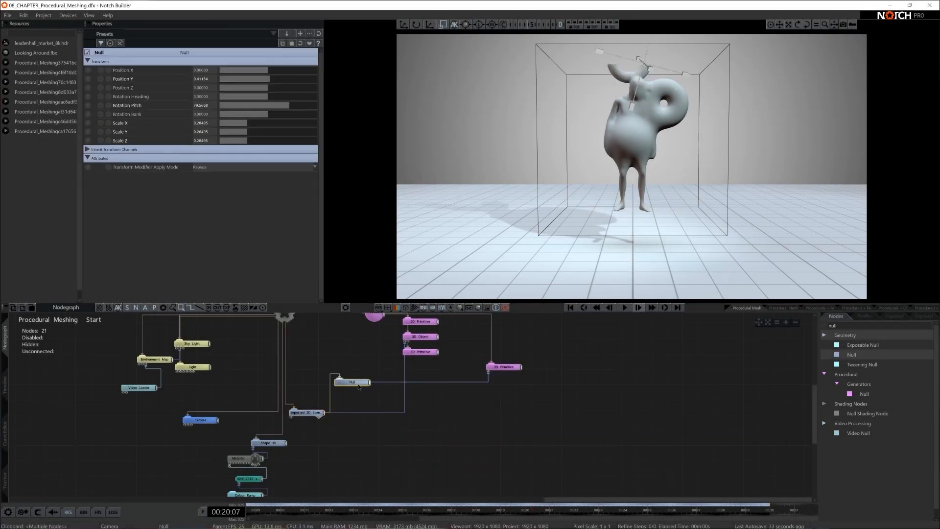
left_click_drag(509, 369, 421, 375)
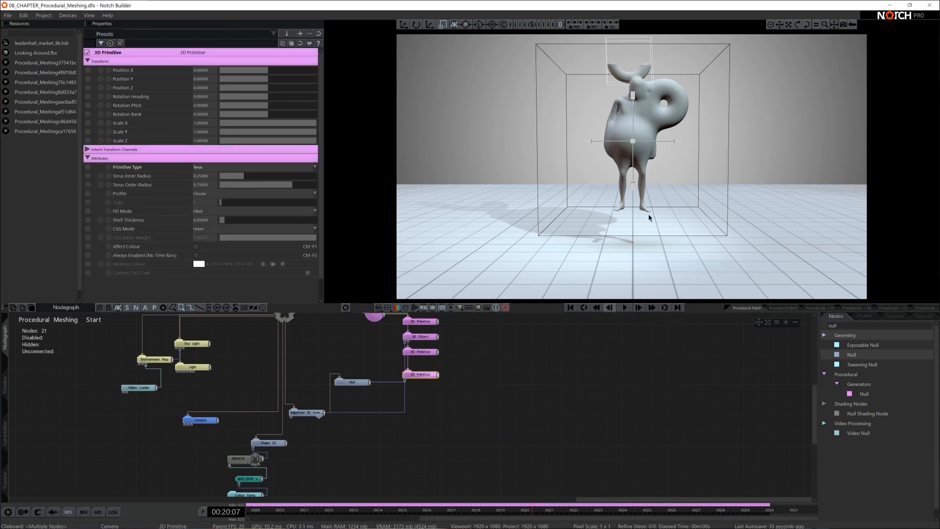
key("space")
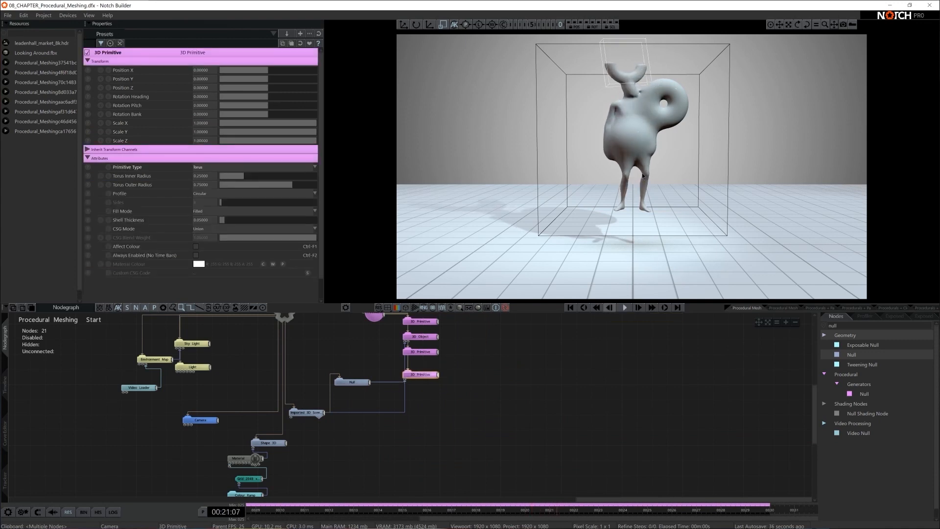
left_click(517, 406)
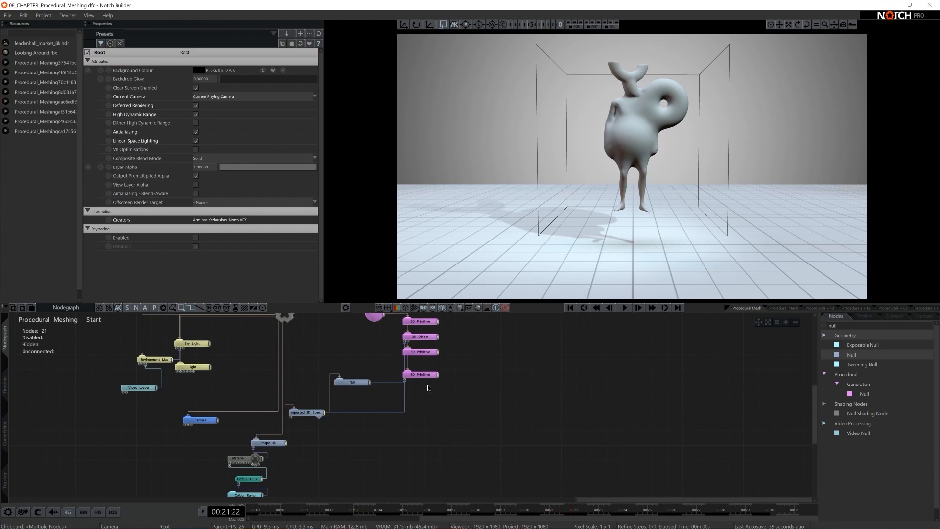
Step: Add another 3D Primitive to the Procedural root and set its Primitive Type to Box
left_click(840, 324)
type("primi")
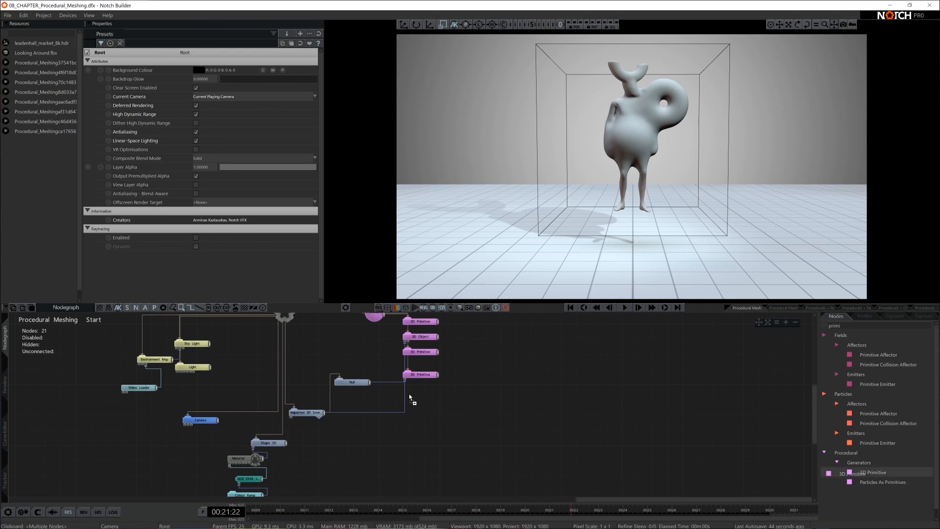
left_click_drag(410, 397, 412, 398)
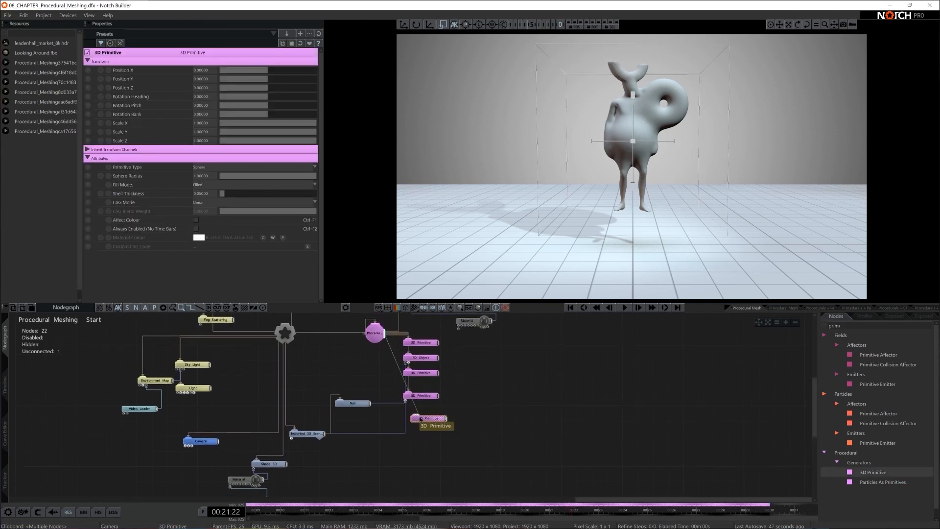
left_click(221, 167)
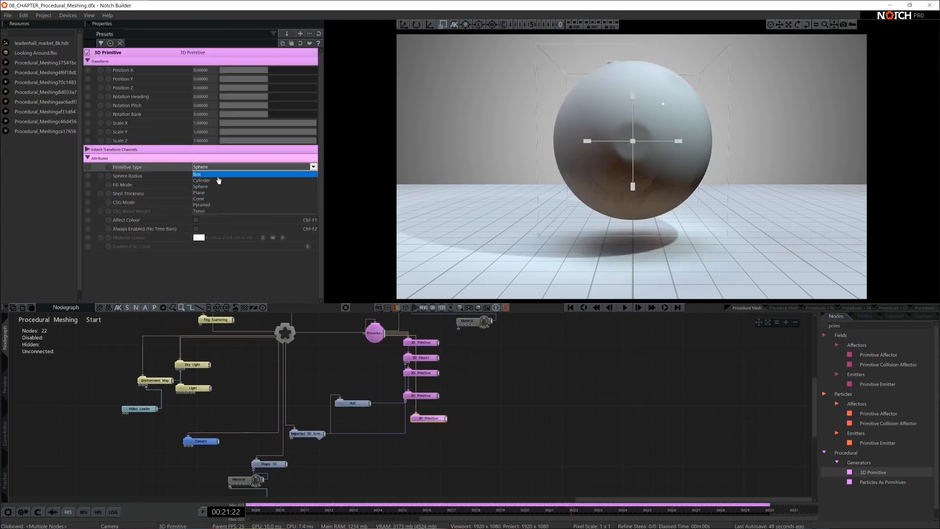
left_click(218, 175)
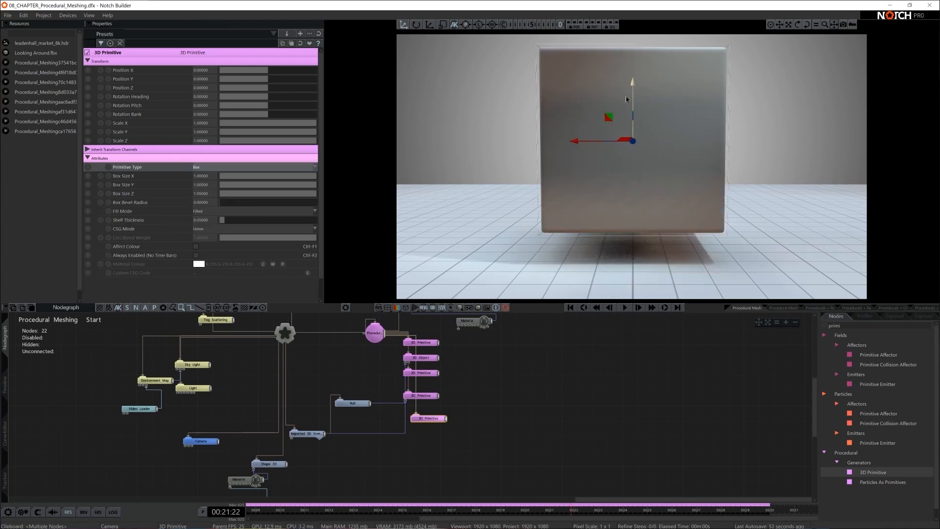
Step: Lower the box to a Position Y of about -1.88 and set its CSG Mode to Smooth Union
left_click_drag(637, 184, 640, 231)
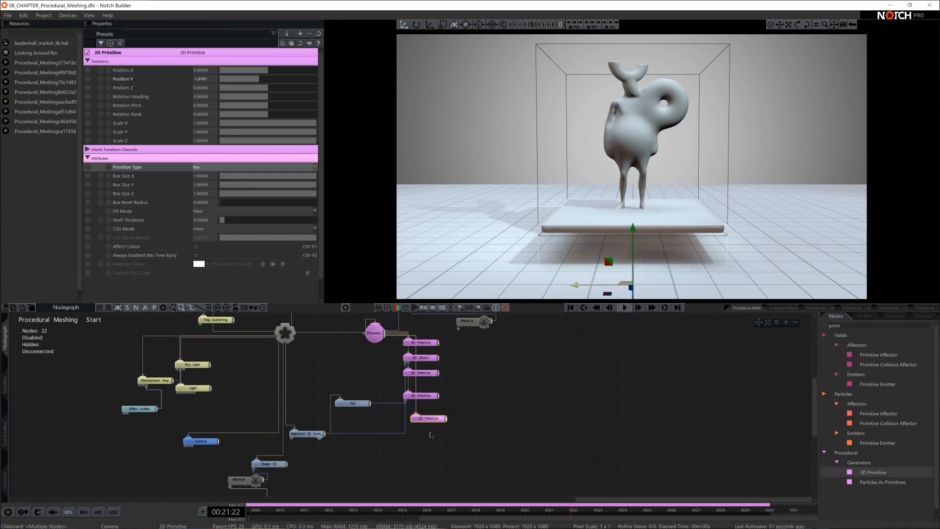
left_click(217, 231)
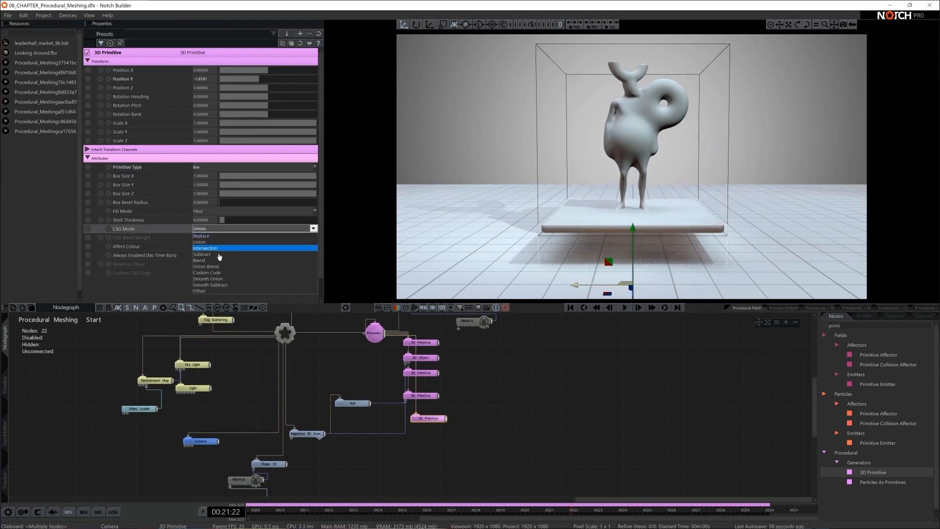
left_click(232, 279)
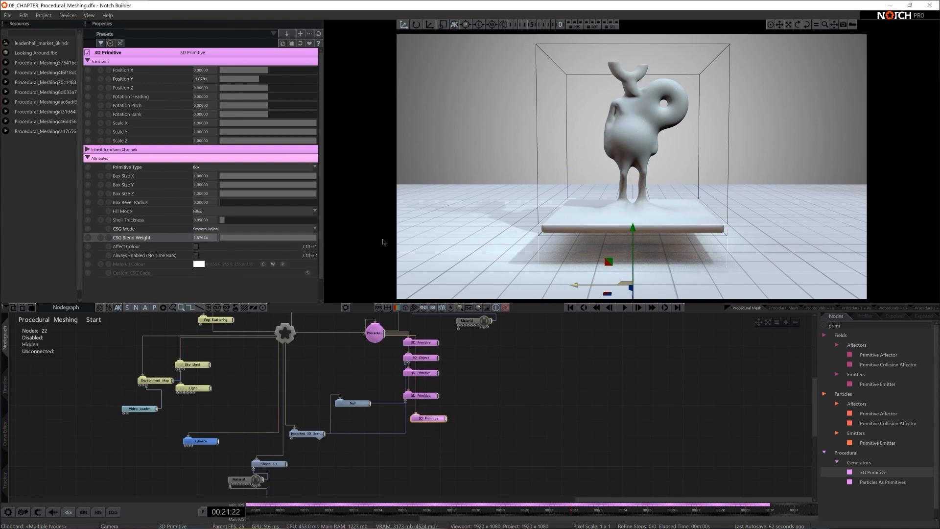
Step: Line up the box's 3D Primitive node directly beneath the other primitives in the procedural chain
left_click(548, 381)
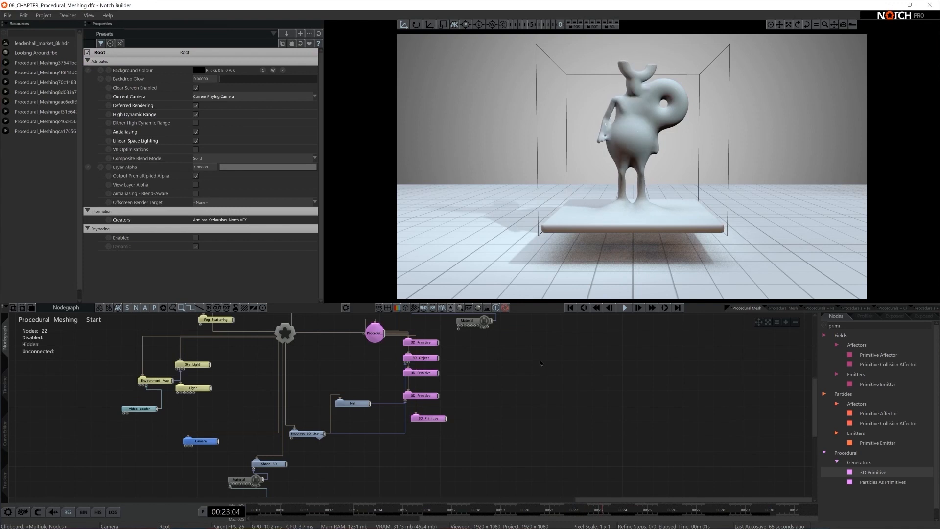
left_click_drag(430, 418, 430, 410)
scroll(505, 430, "up", 3)
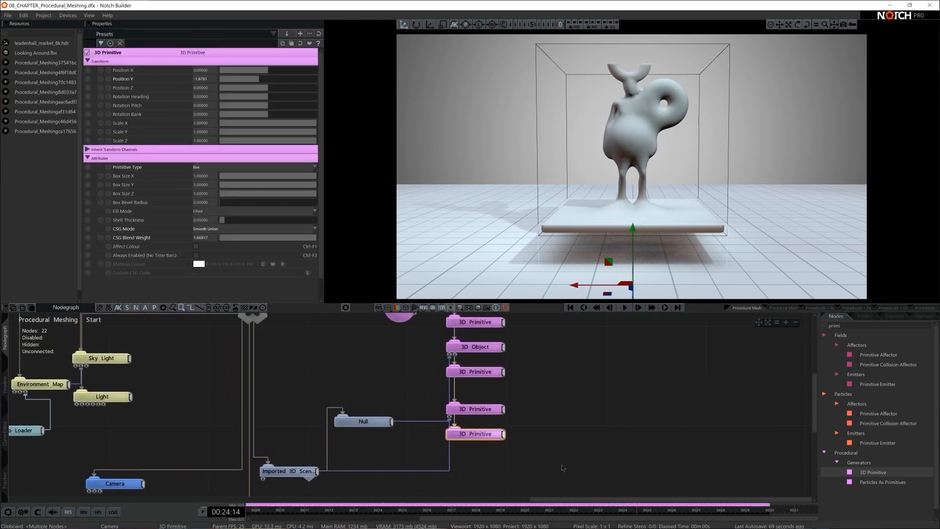
Step: Add a procedural Fractal Noise generator at the bottom of the procedural chain, beneath the box's 3D Primitive
middle_click_drag(553, 405, 555, 415)
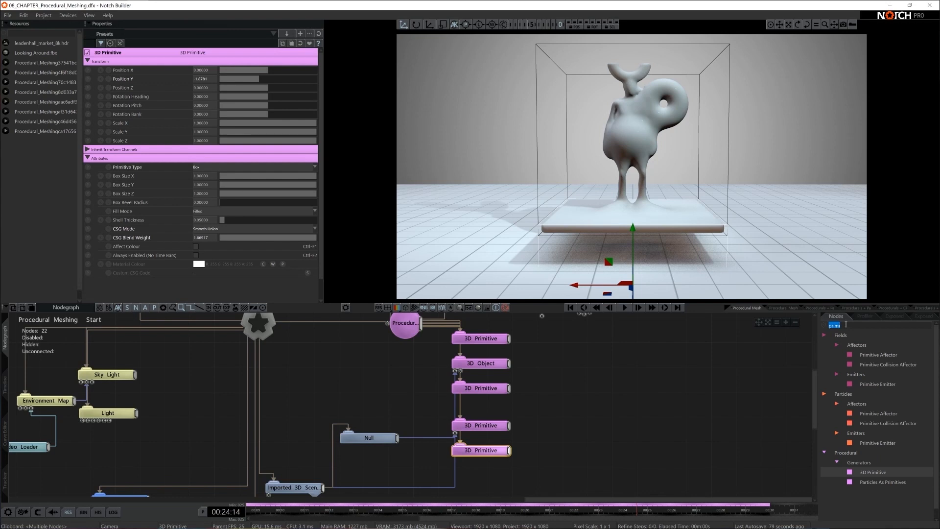
type("fracta")
left_click_drag(874, 374, 819, 392)
mouse_move(467, 480)
left_mouse_down()
mouse_move(479, 488)
mouse_move(479, 474)
left_mouse_up()
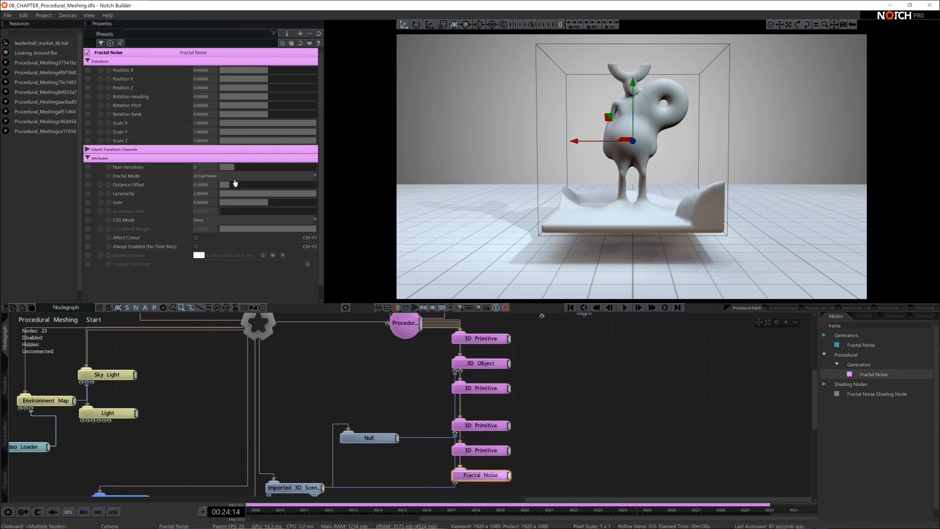
Step: Set the procedural Fractal Noise's Num Iterations to 6 and its Fractal Mode to 3D Noise
left_click(197, 167)
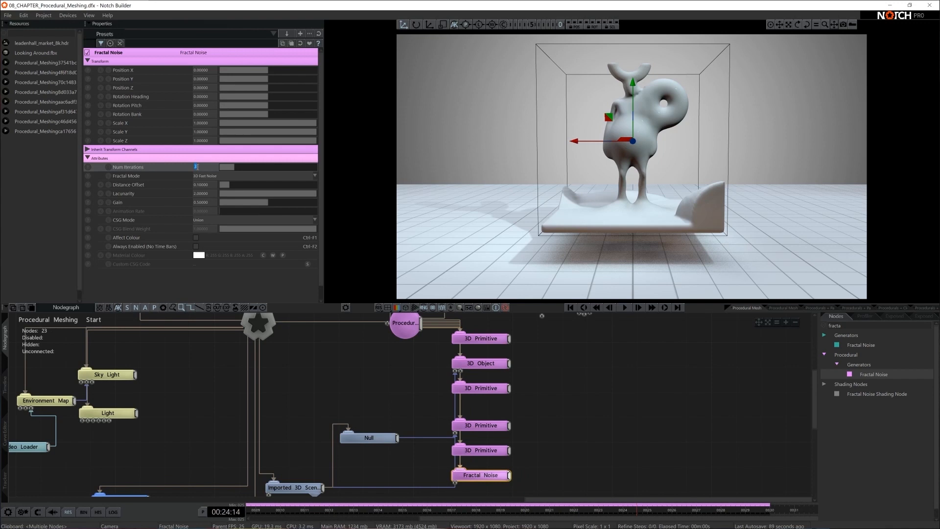
key("Return")
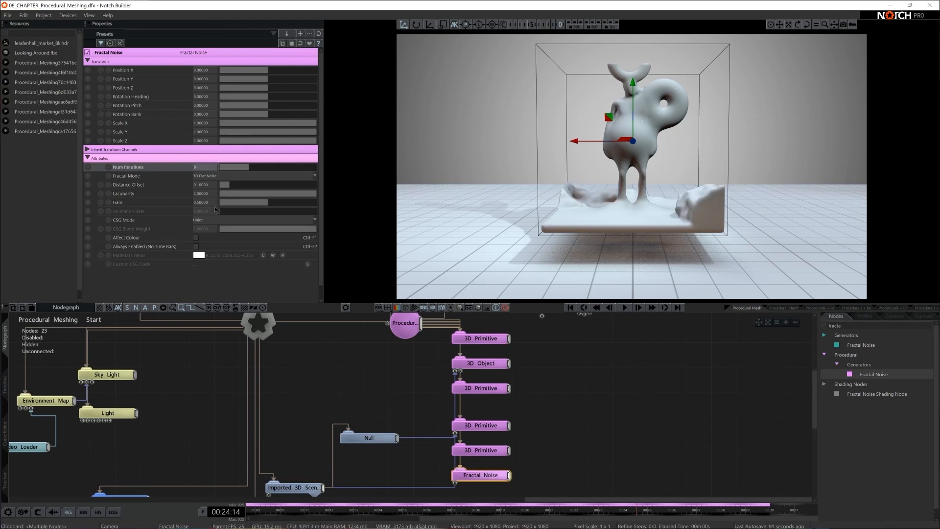
left_click(214, 177)
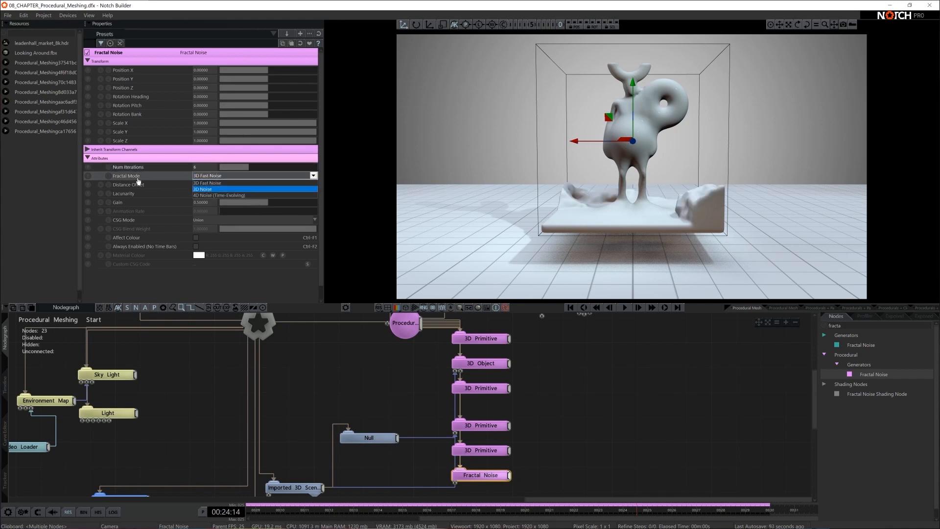
left_click(197, 190)
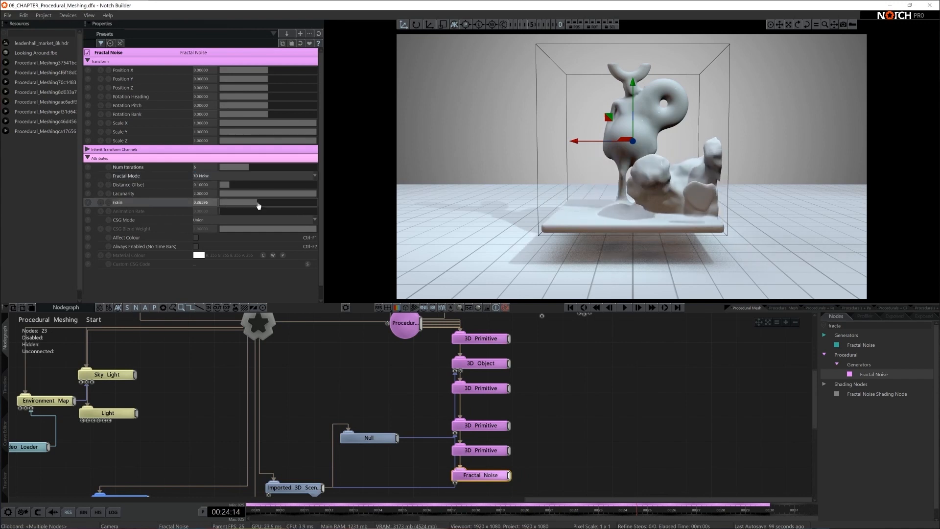
Step: Reduce the noise's Gain to about 0.44 and Distance Offset to about 0.075, and lower it to Position Y about -0.74
left_click_drag(263, 205, 227, 184)
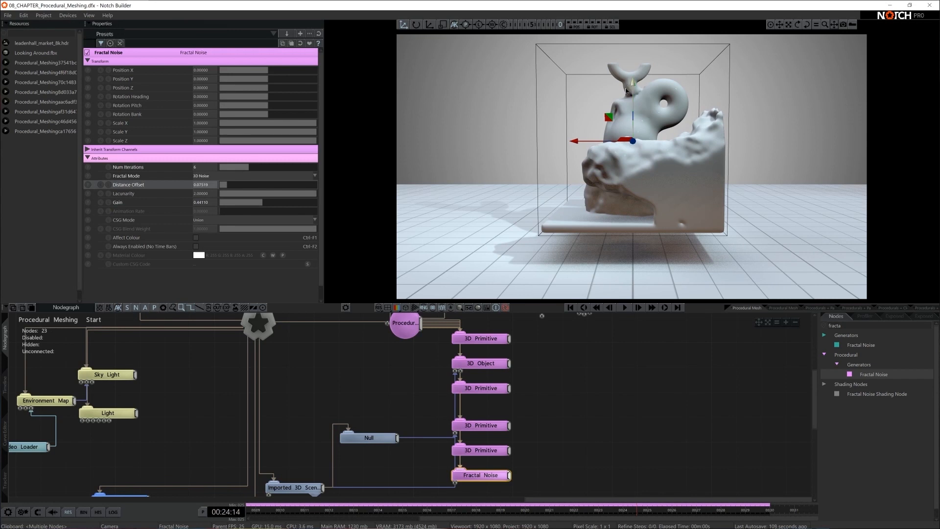
left_click_drag(633, 86, 647, 174)
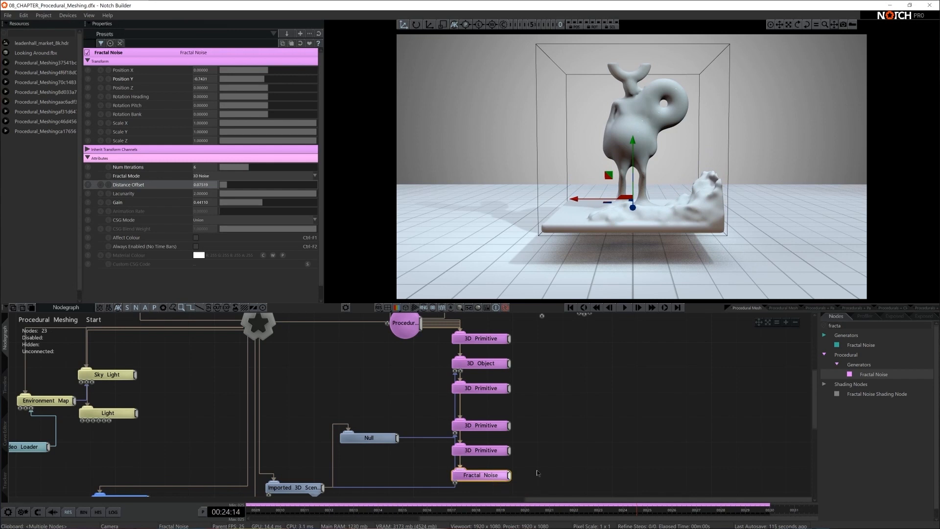
Step: Try rotating the Fractal Noise around its heading axis in the viewport and undo the rotation
key("e")
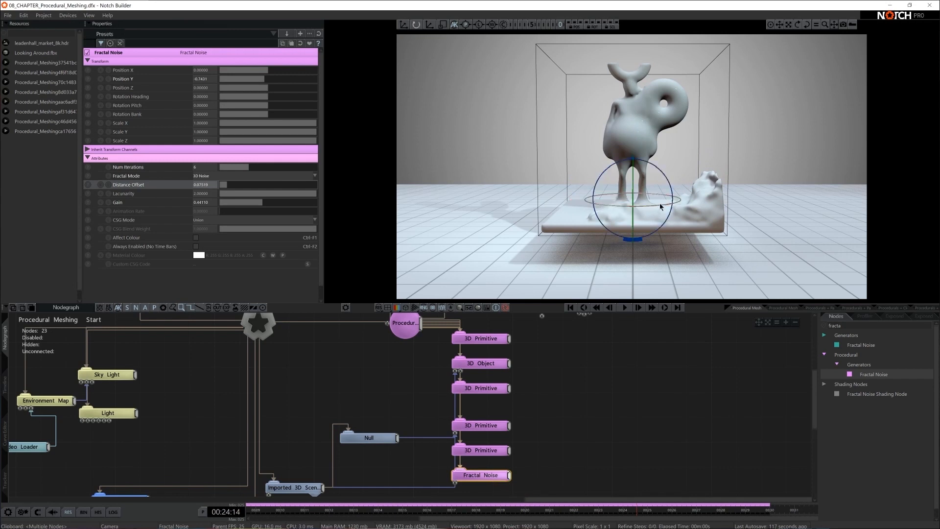
left_click_drag(654, 209, 446, 218)
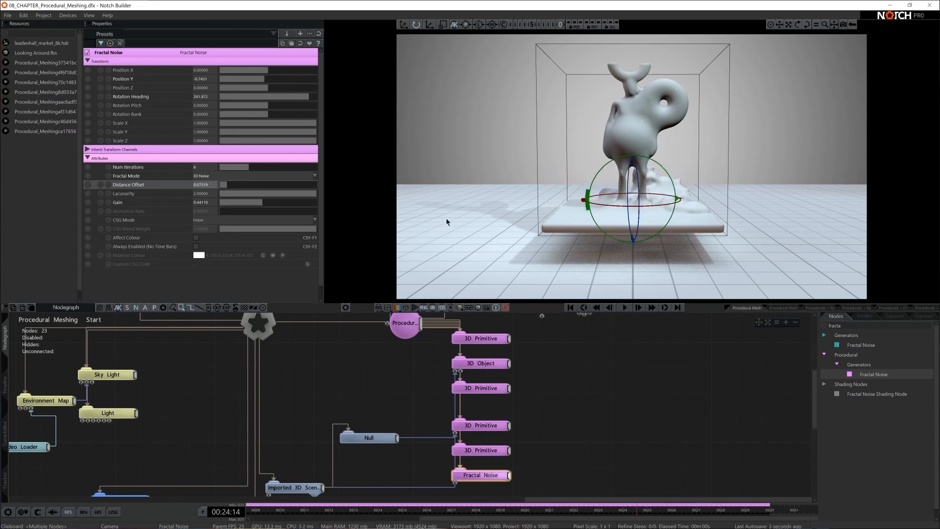
key("ctrl+z")
Step: Add a Continuous Modifier beside the Fractal Noise and connect it to the noise's Rotation Heading
double_click(856, 325)
type("contin")
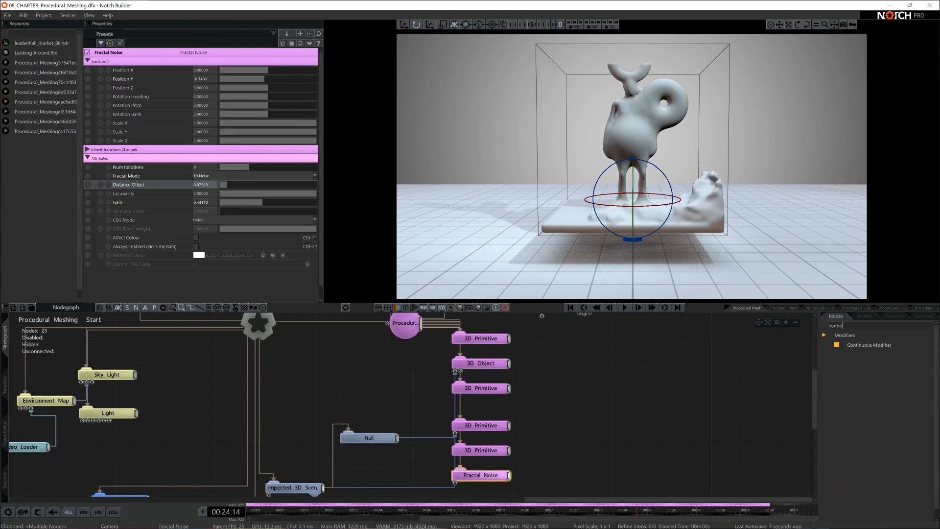
left_click_drag(867, 345, 201, 160)
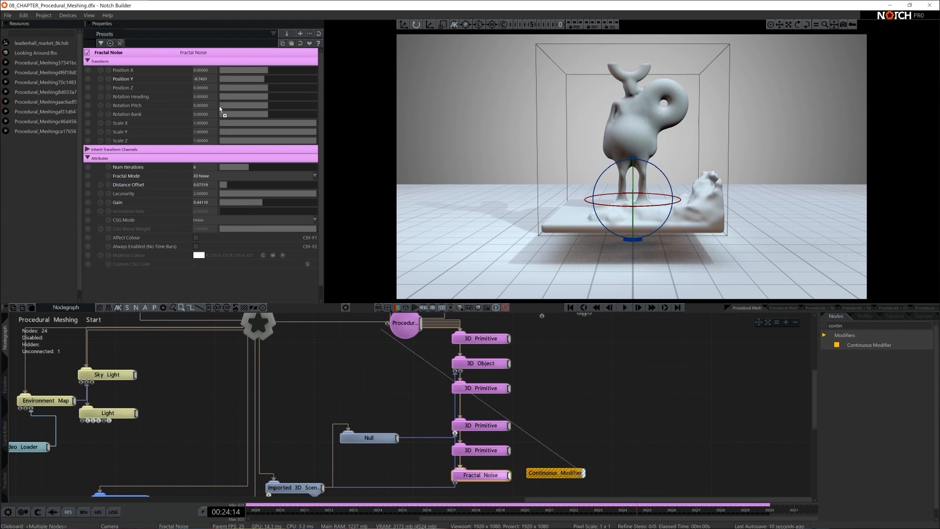
left_click_drag(211, 98, 209, 97)
Step: Start timeline playback and set the Continuous Modifier's Speed to 10
key("space")
left_click(555, 473)
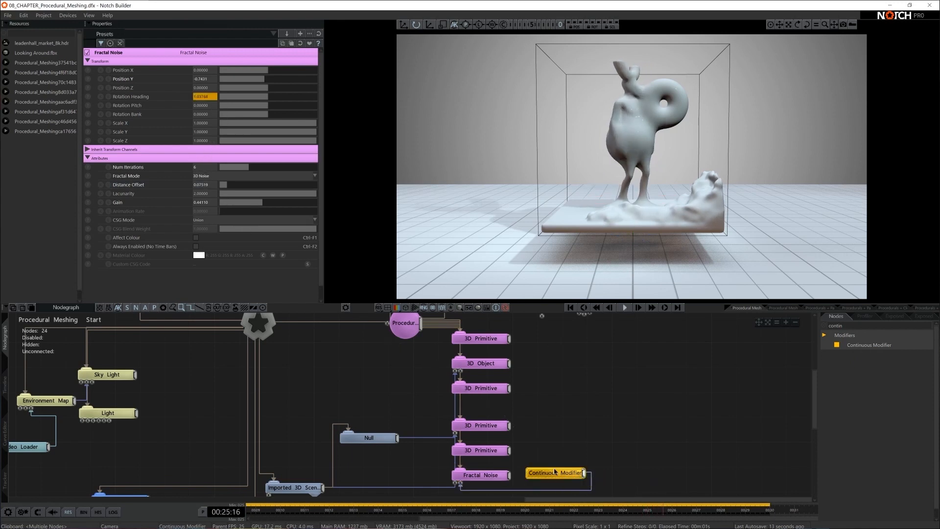
left_click(210, 81)
type("10")
key("Return")
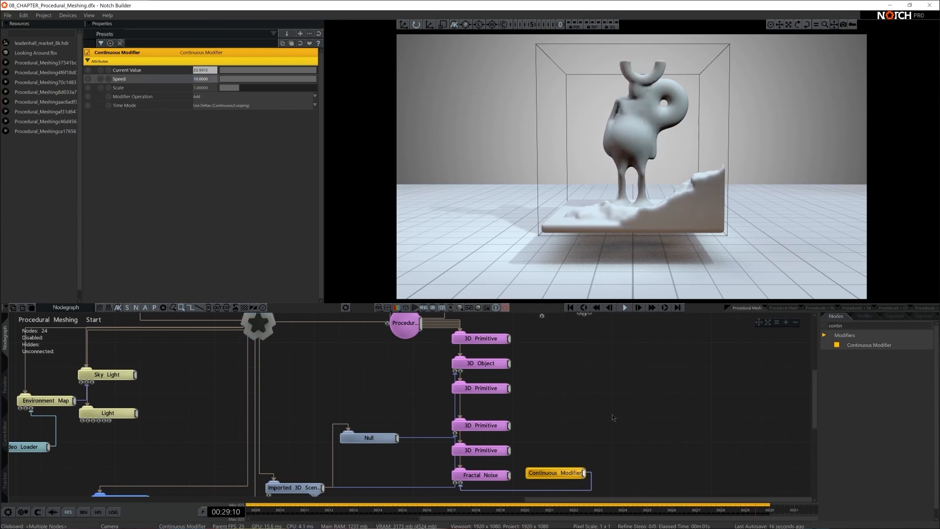
Step: Add another 3D Primitive beneath the Fractal Noise and connect it to the Procedural root
middle_click_drag(610, 438, 613, 410)
scroll(612, 409, "down", 3)
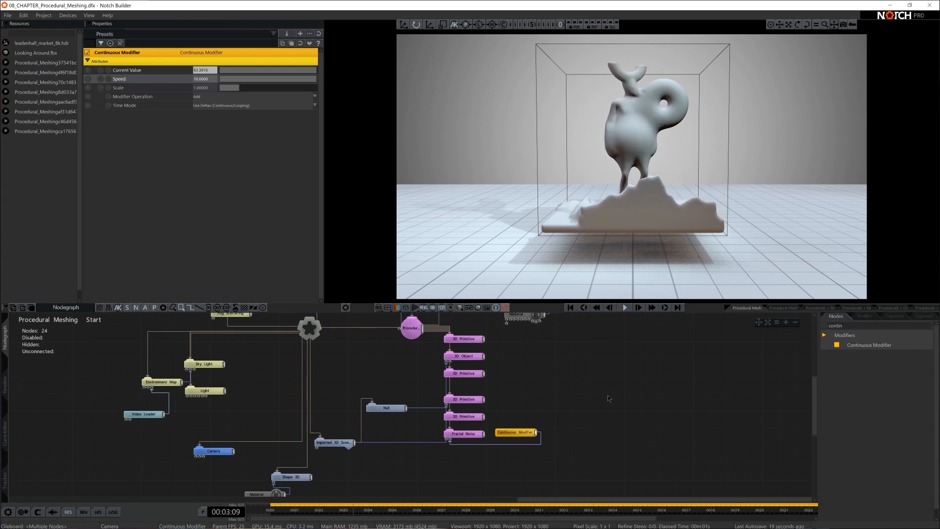
left_click(604, 397)
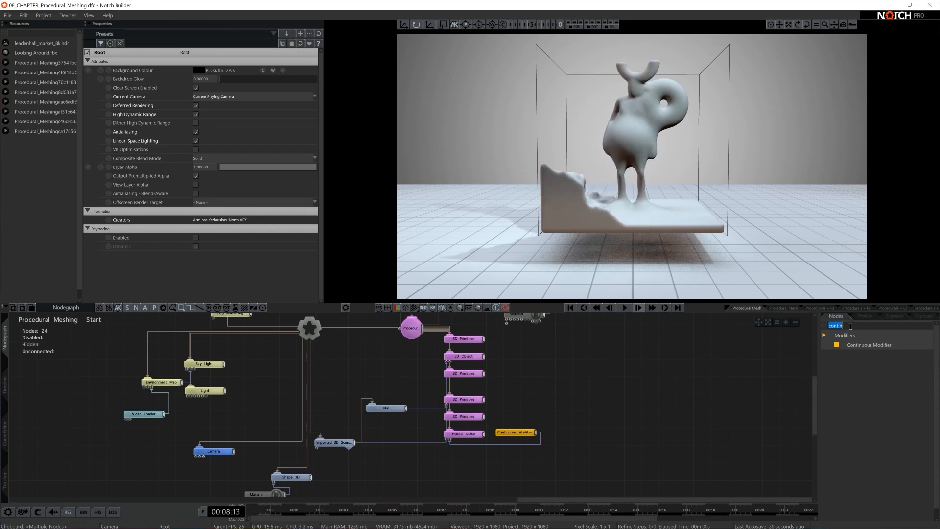
type("primi")
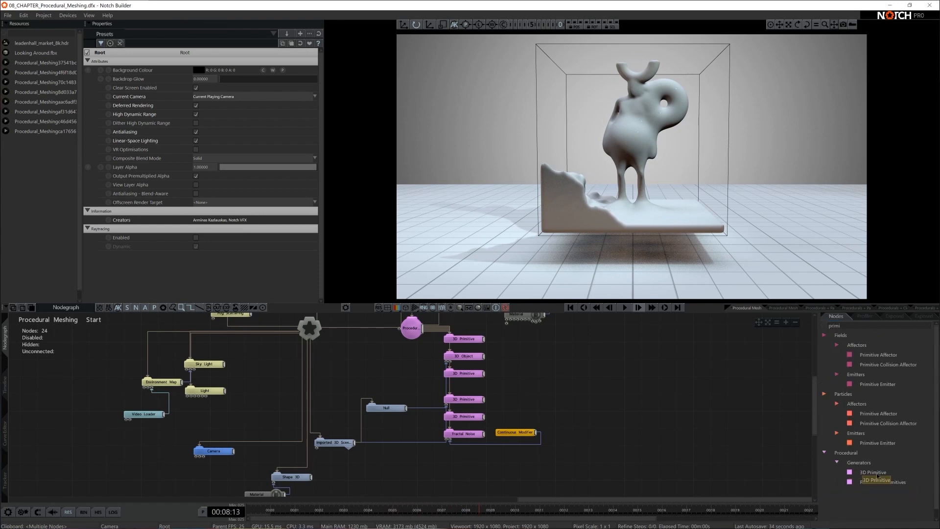
left_click_drag(873, 472, 439, 463)
left_click_drag(423, 328, 465, 464)
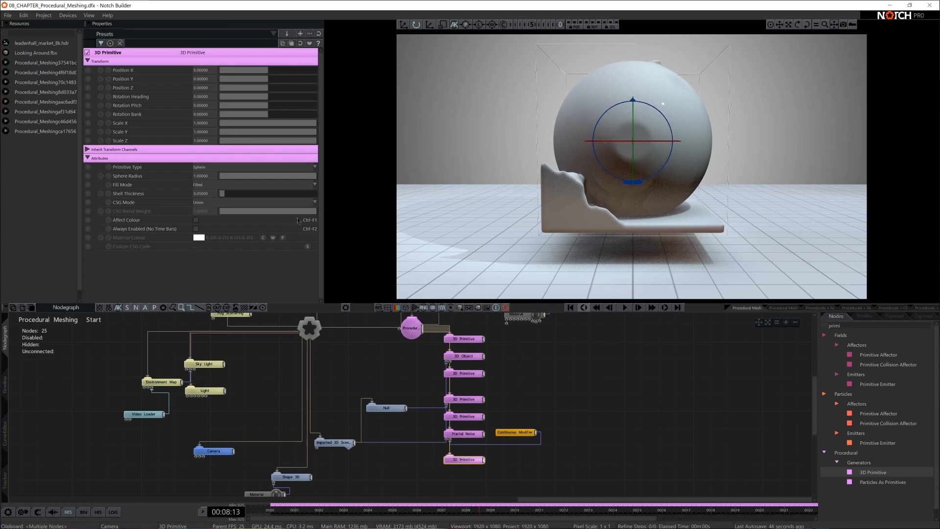
Step: Set the new sphere primitive's CSG Mode to Intersection and briefly play the timeline to preview the cut
left_click(196, 202)
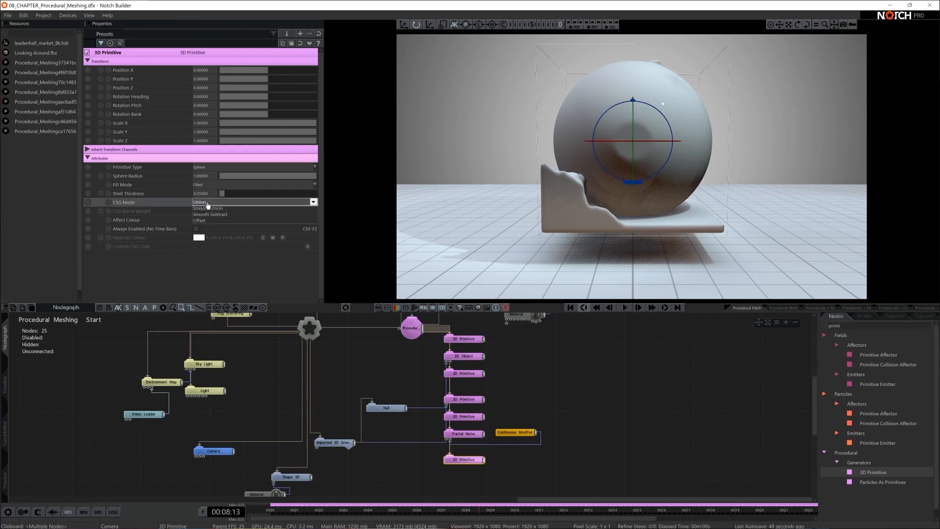
left_click(221, 222)
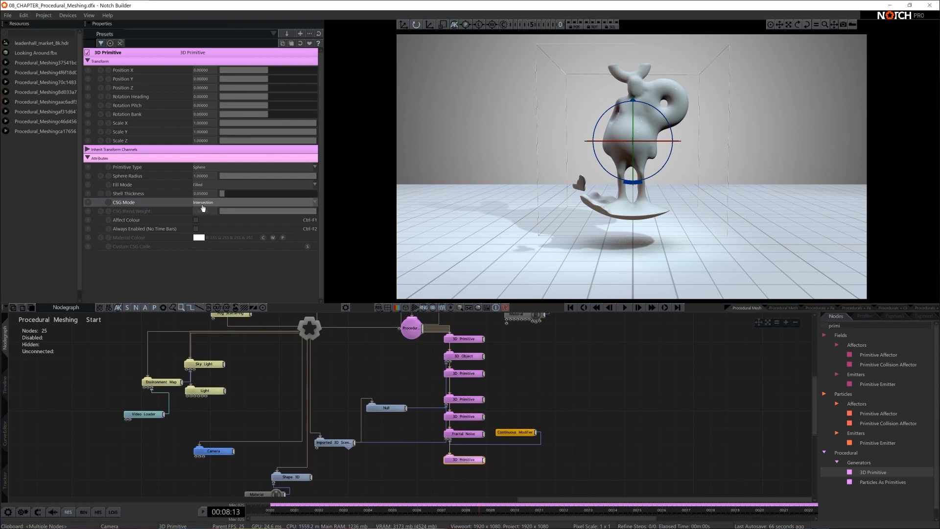
key("space")
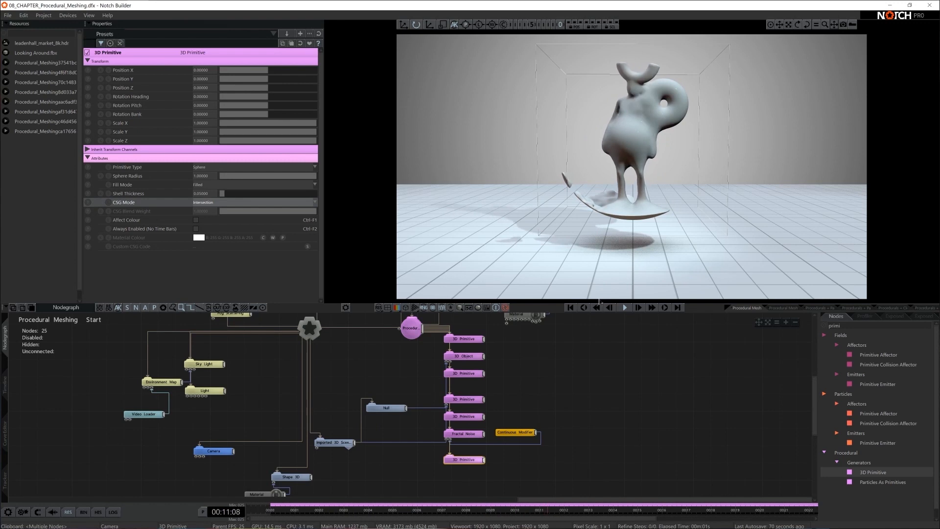
key("space")
Step: Add a Fractal Noise image generator node below the procedural mesh's Material node
middle_click_drag(549, 348, 544, 377)
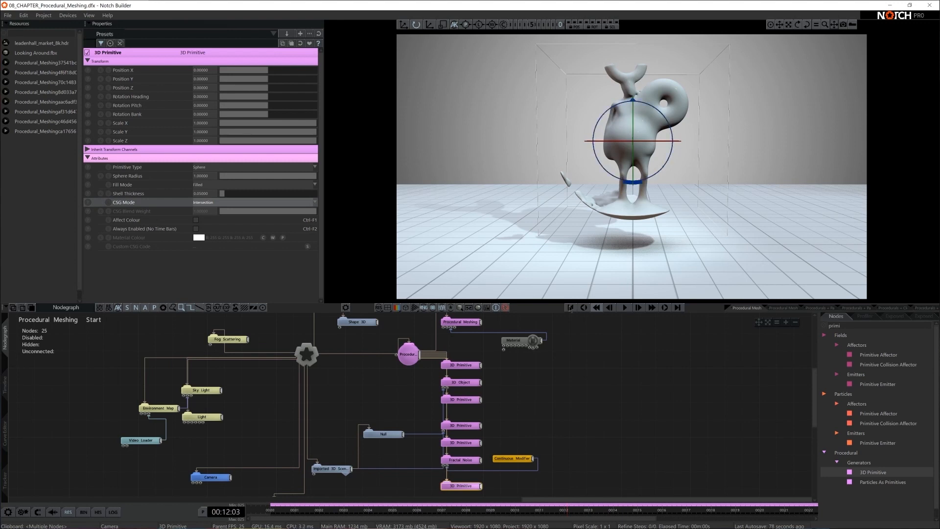
scroll(564, 359, "up", 2)
scroll(553, 374, "up", 3)
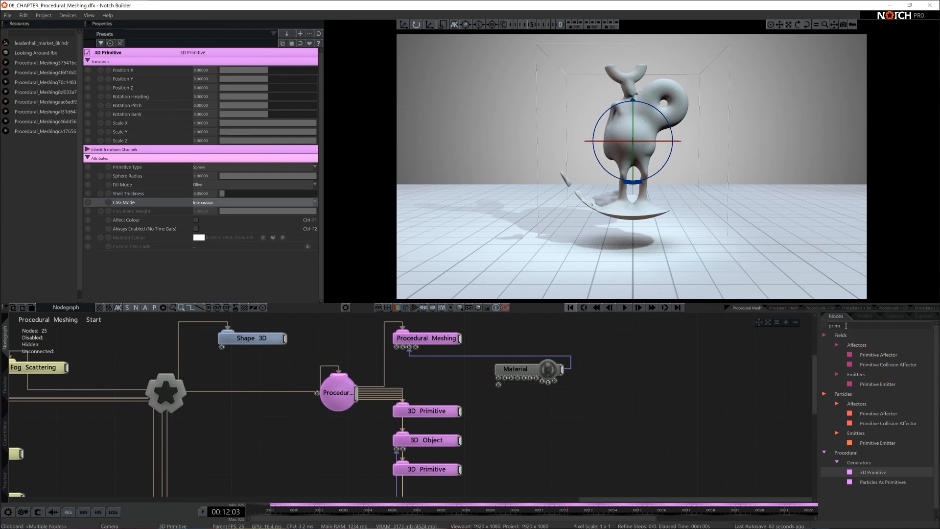
key("BackSpace")
type("frac")
left_click_drag(861, 345, 563, 420)
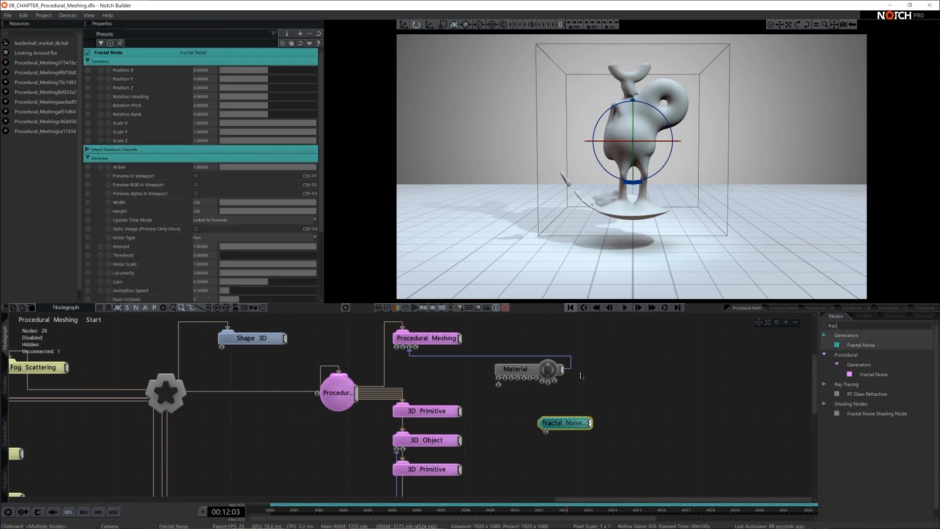
Step: Connect the Fractal Noise generator to the Material's first input and arrange the two nodes close together
left_click_drag(532, 370, 562, 371)
left_click_drag(589, 423, 528, 379)
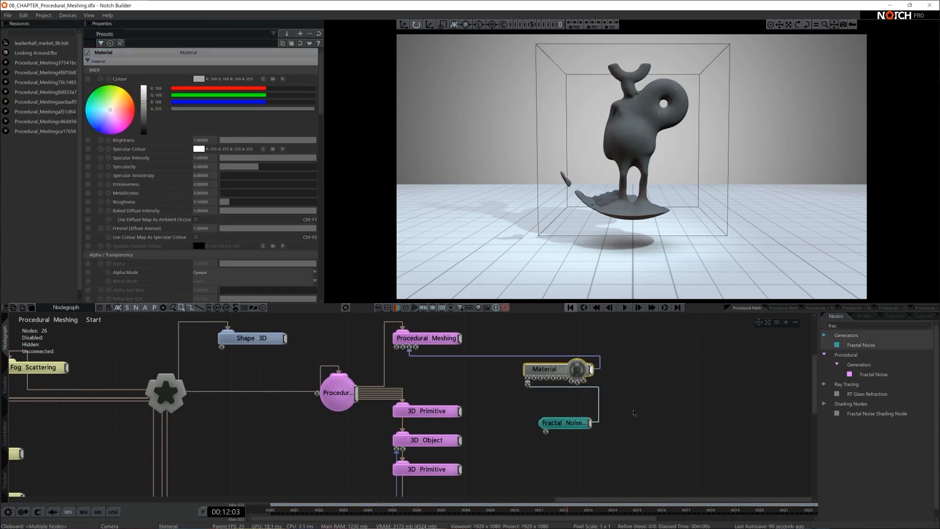
left_click_drag(563, 423, 536, 408)
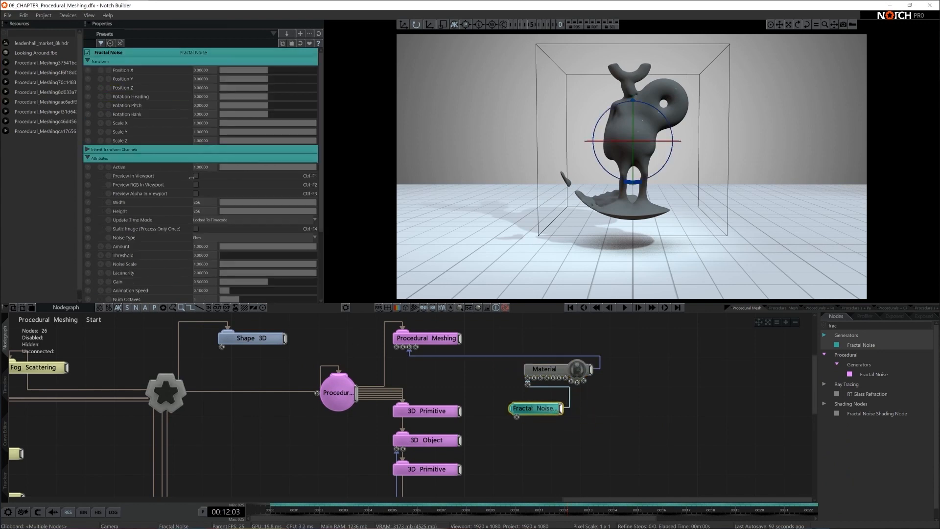
Step: Preview the Fractal Noise image in the viewport and set its Width and Height to 1024
left_click(196, 177)
double_click(206, 202)
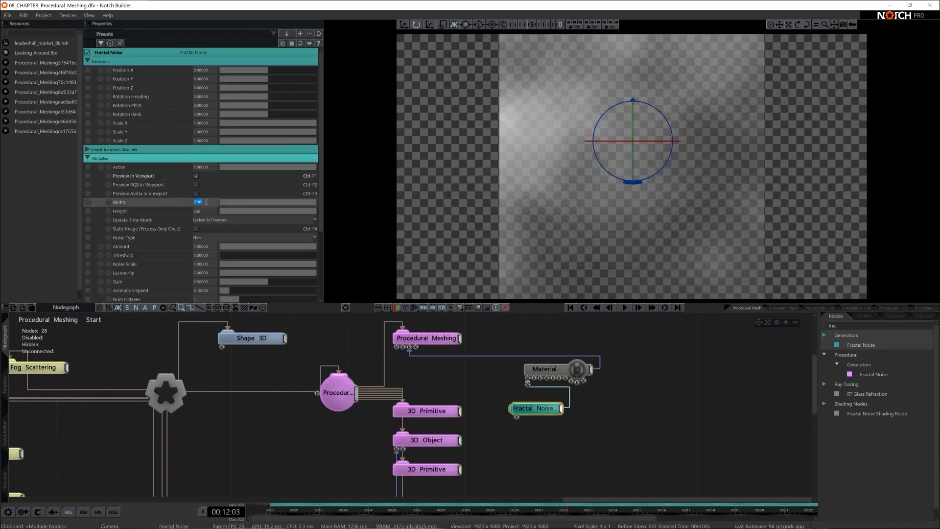
type("1024")
key("Return")
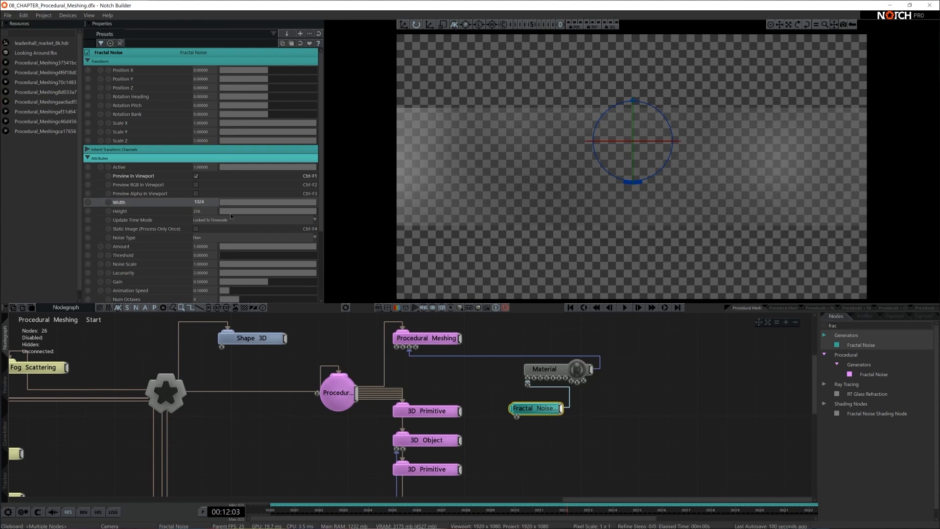
double_click(206, 210)
type("1024")
key("Return")
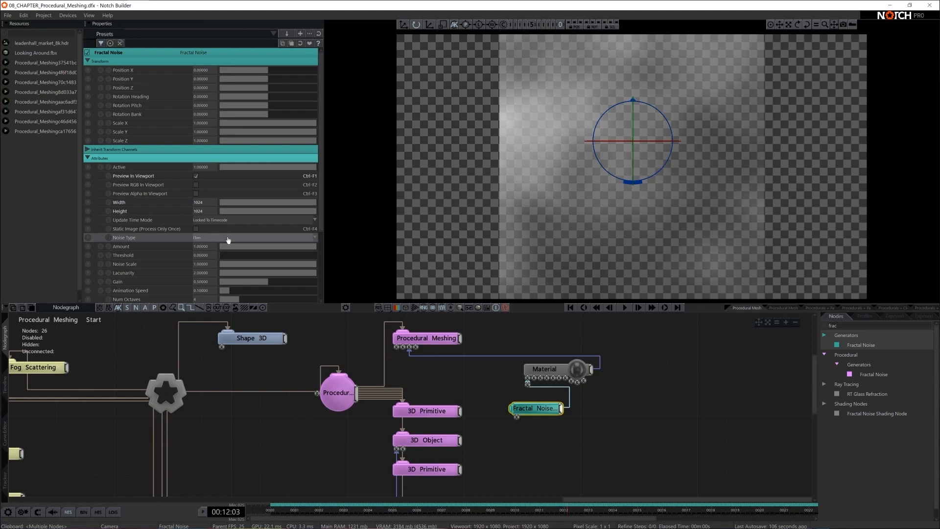
Step: Set the image noise's Noise Type to Warped 3 and reduce its Animation Speed to about 0.015
left_click(205, 238)
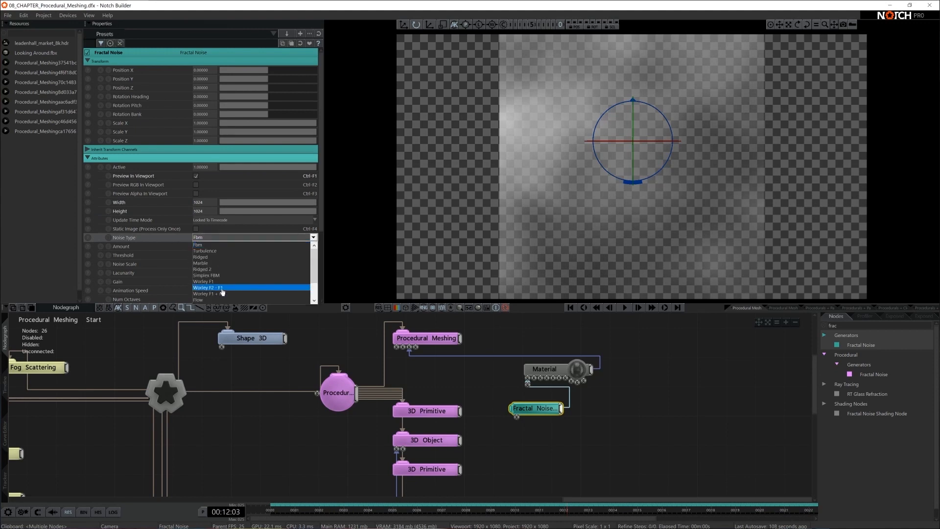
left_click(223, 294)
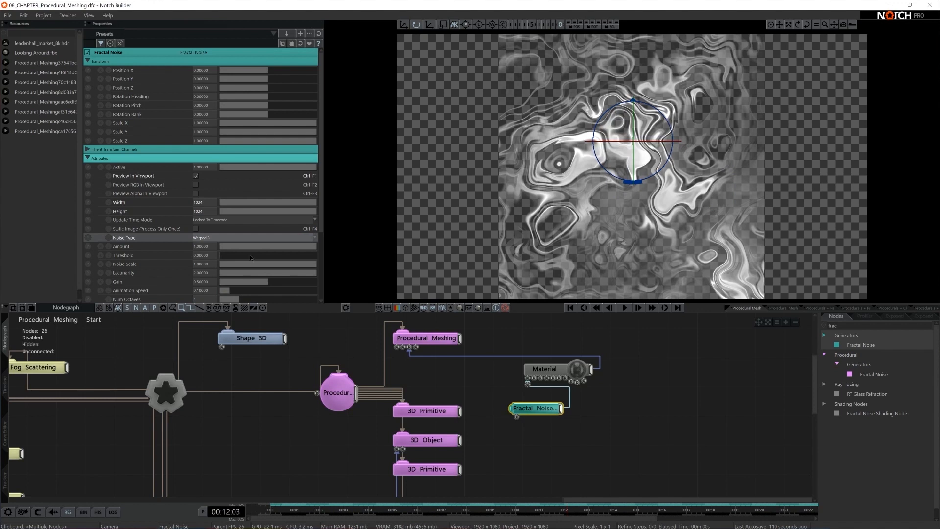
scroll(253, 252, "down", 2)
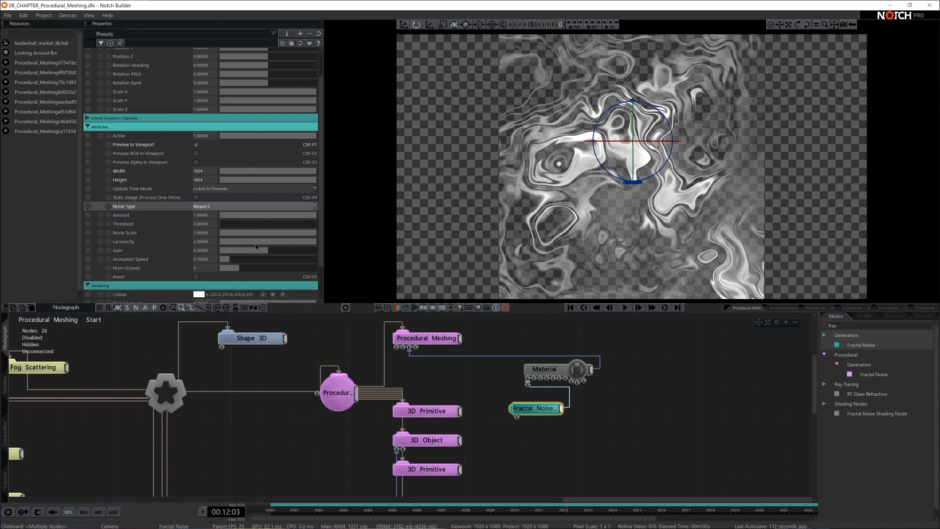
left_click_drag(225, 263, 222, 262)
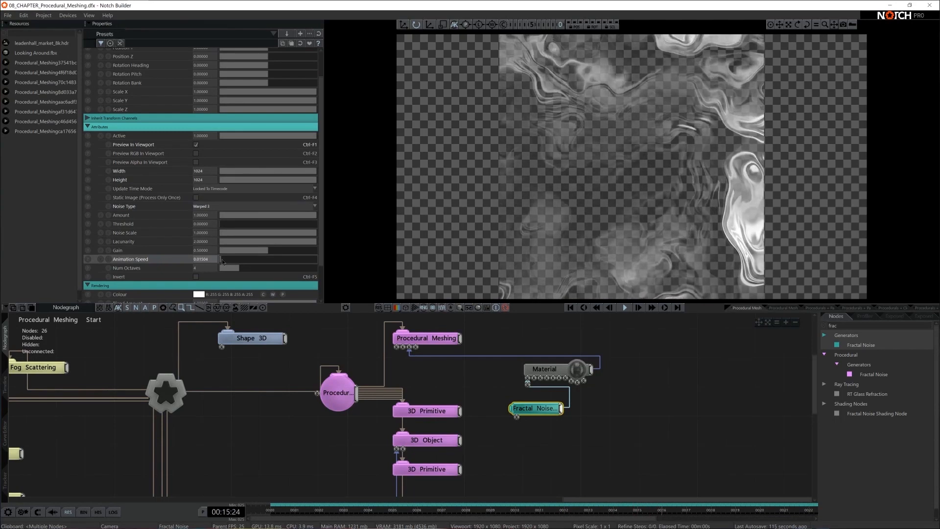
Step: Increase the image noise's Amount to about 1.55 and its Threshold to about 0.25
left_click_drag(307, 215, 369, 217)
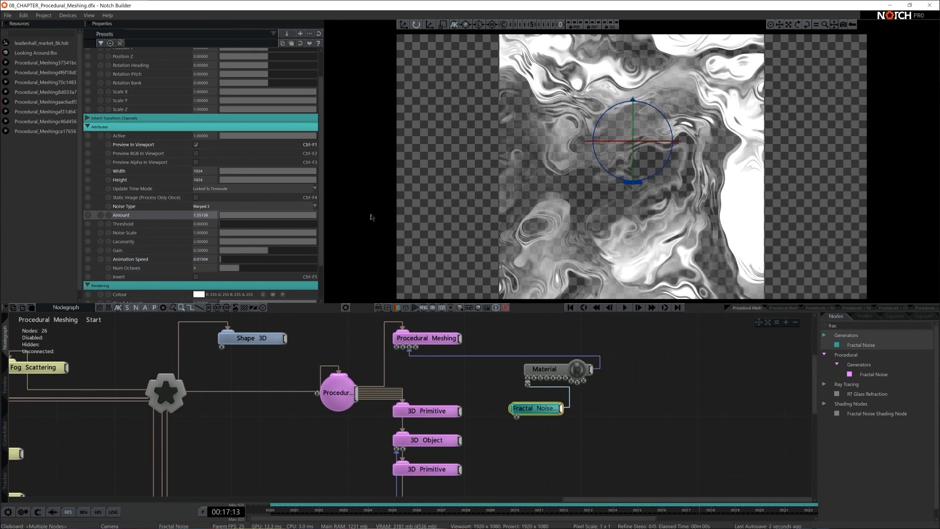
mouse_move(233, 224)
left_mouse_down()
mouse_move(269, 224)
mouse_move(222, 225)
mouse_move(245, 227)
left_mouse_up()
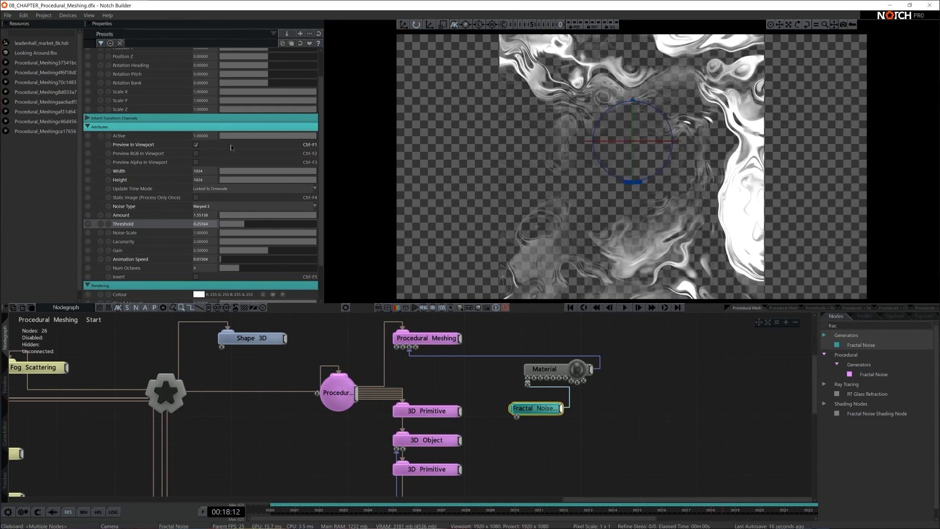
Step: Turn off the image noise's viewport preview and line up the Fractal Noise node beside the Material with space between them
left_click(196, 145)
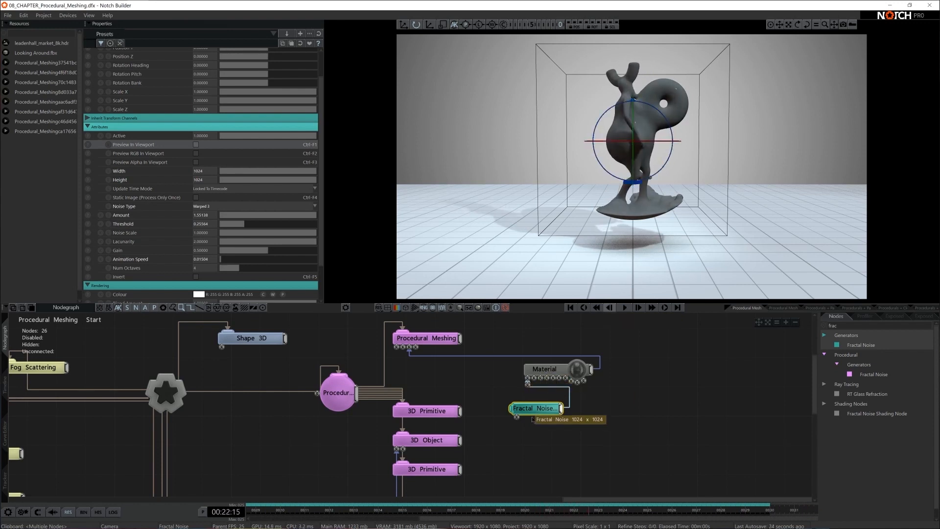
left_click(196, 145)
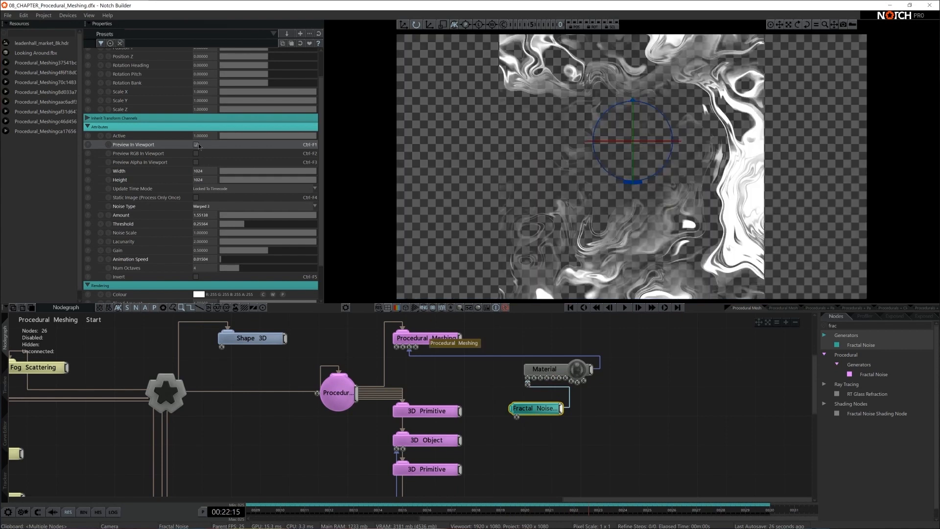
left_click(196, 145)
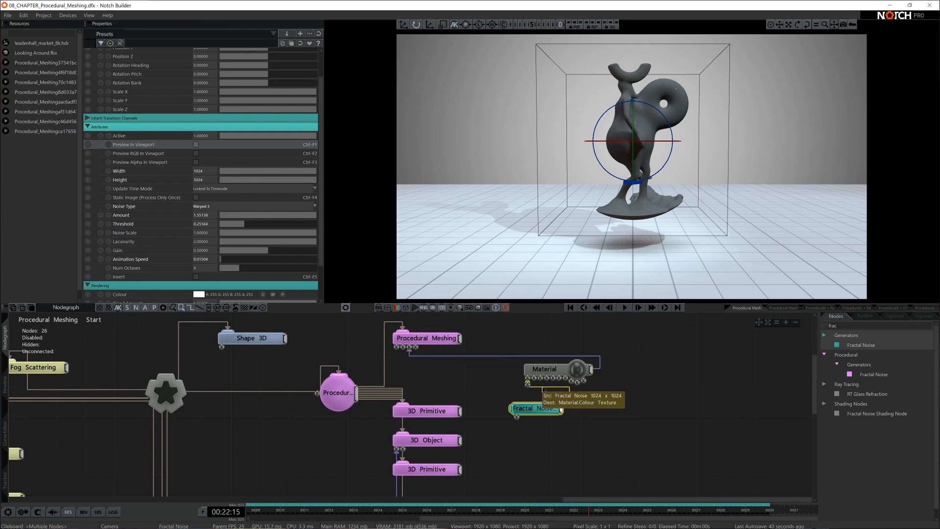
left_click_drag(549, 371, 608, 371)
left_click_drag(553, 409, 524, 379)
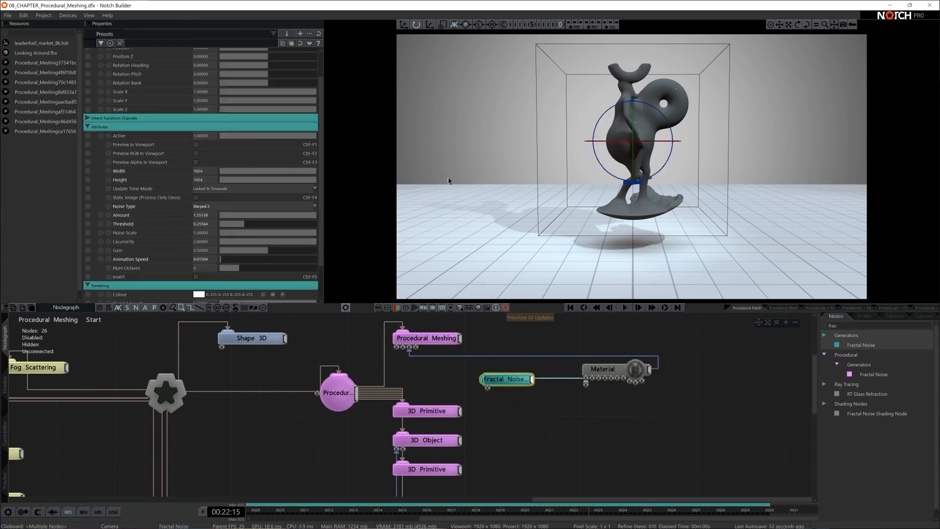
Step: Add a Mapping node below the Material and connect it to the Material's Mapping input
left_click(842, 325)
type("mapp")
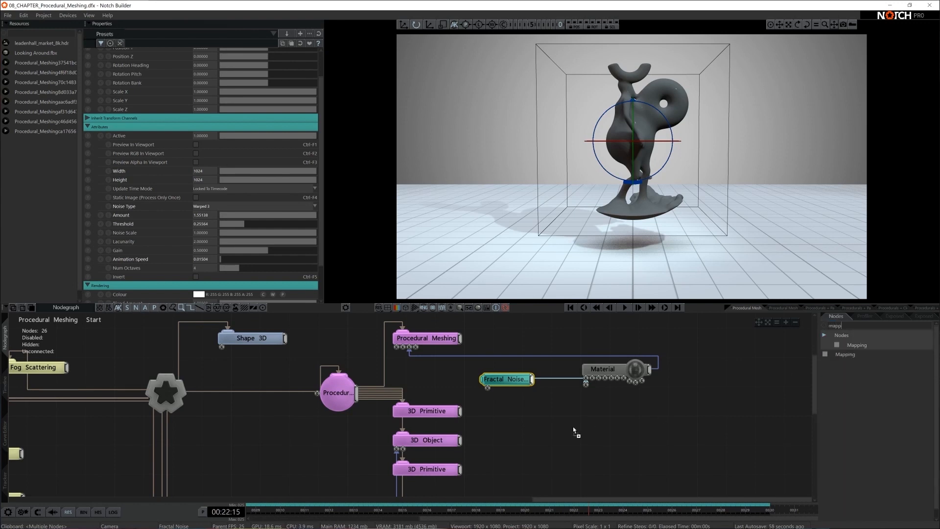
left_click_drag(573, 427, 574, 431)
left_click_drag(635, 440, 615, 427)
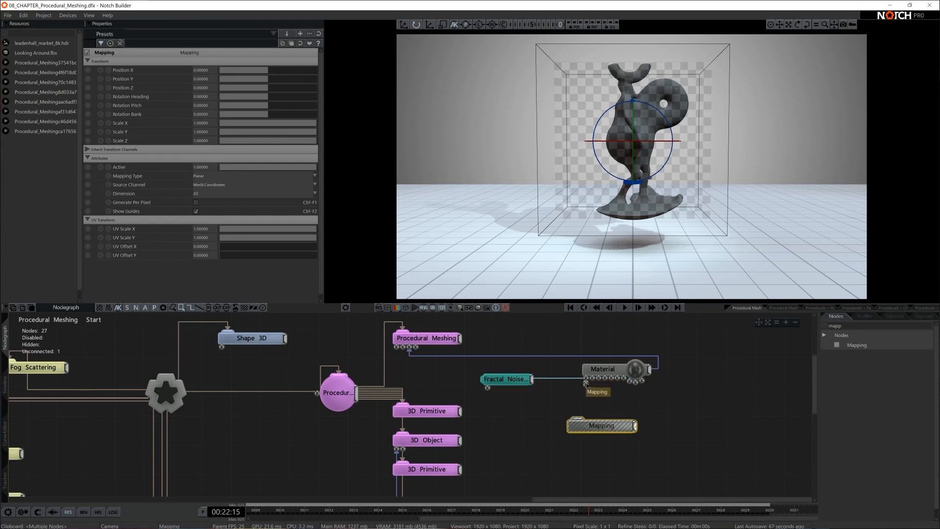
left_click_drag(635, 430, 587, 384)
left_click(671, 417)
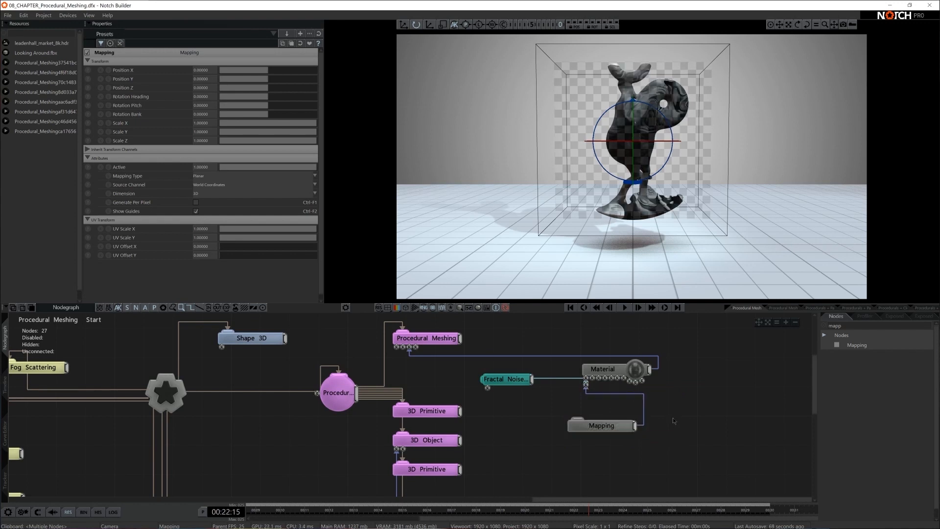
Step: Play the timeline briefly and examine how the mapped noise texture sits on the moving mesh
key("space")
left_click(614, 429)
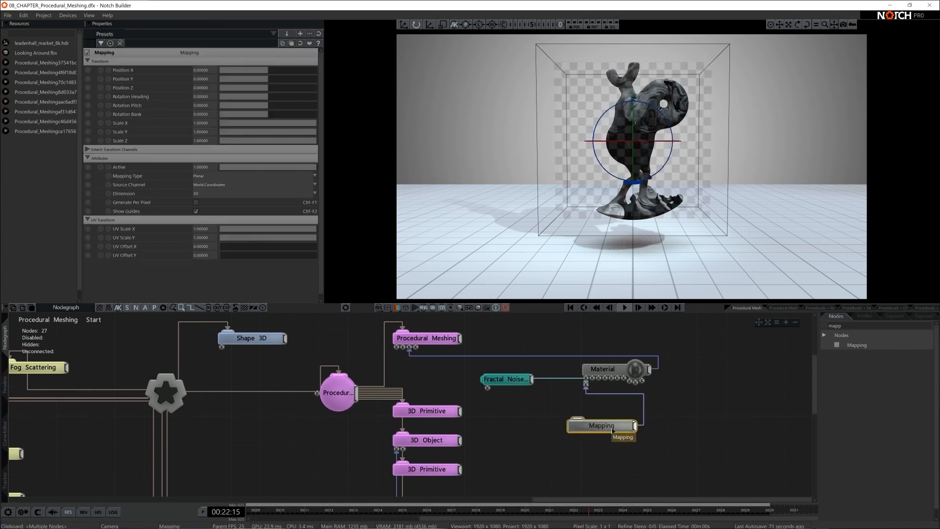
key("space")
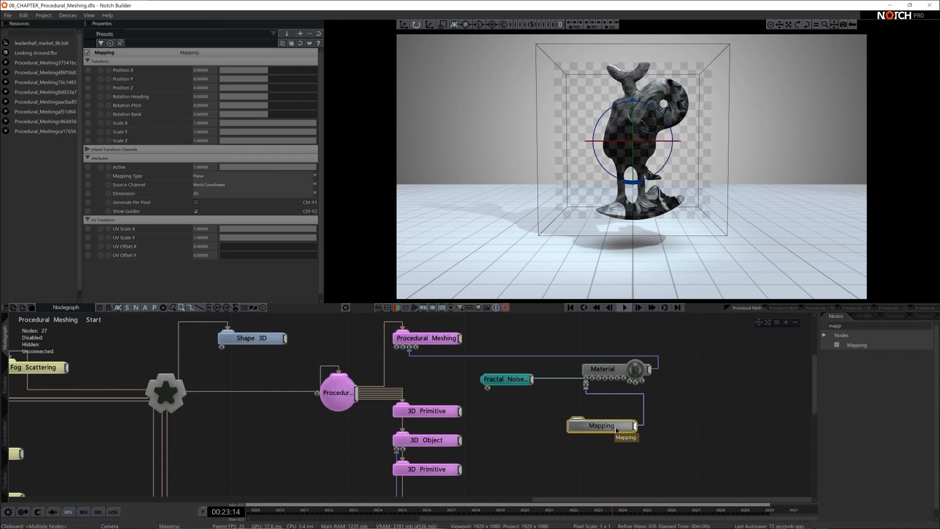
left_click(654, 435)
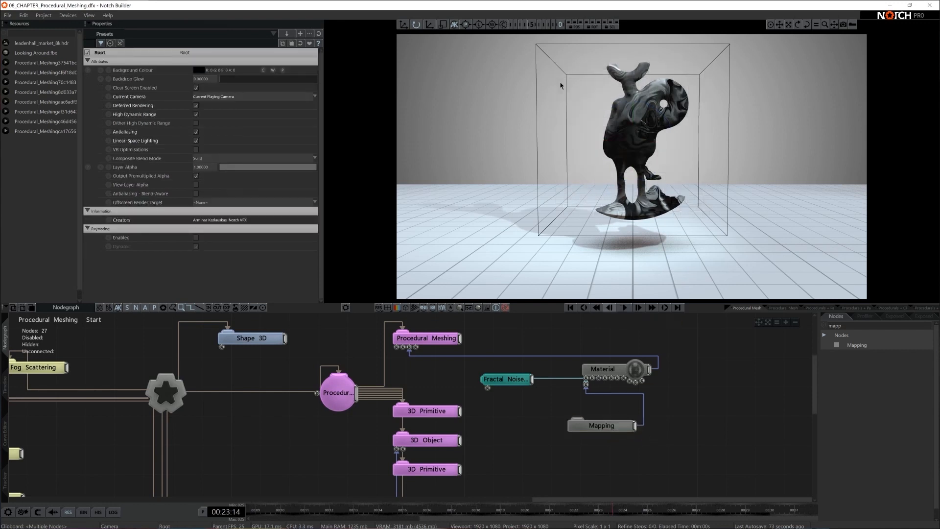
Step: Keep the Mapping node's Mapping Type as Planar and set its Source Channel to Local Coordinates
left_click(607, 424)
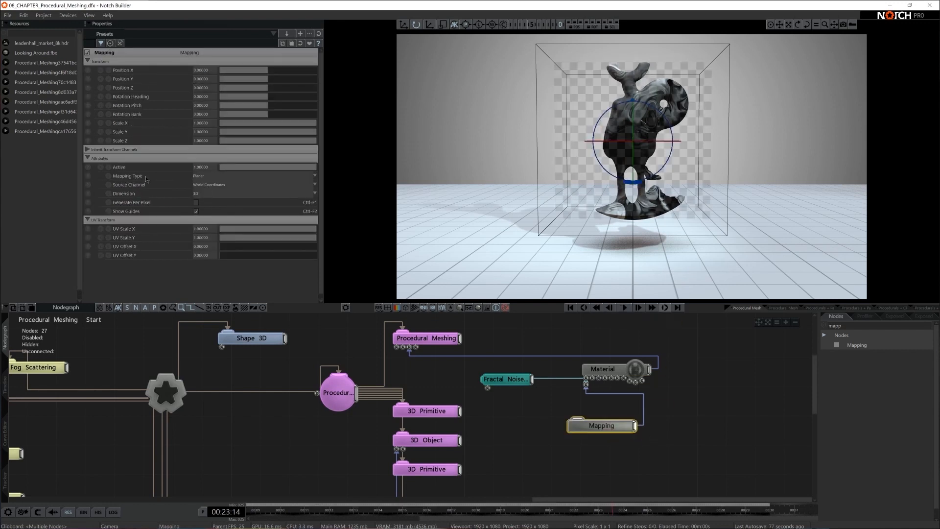
left_click(211, 176)
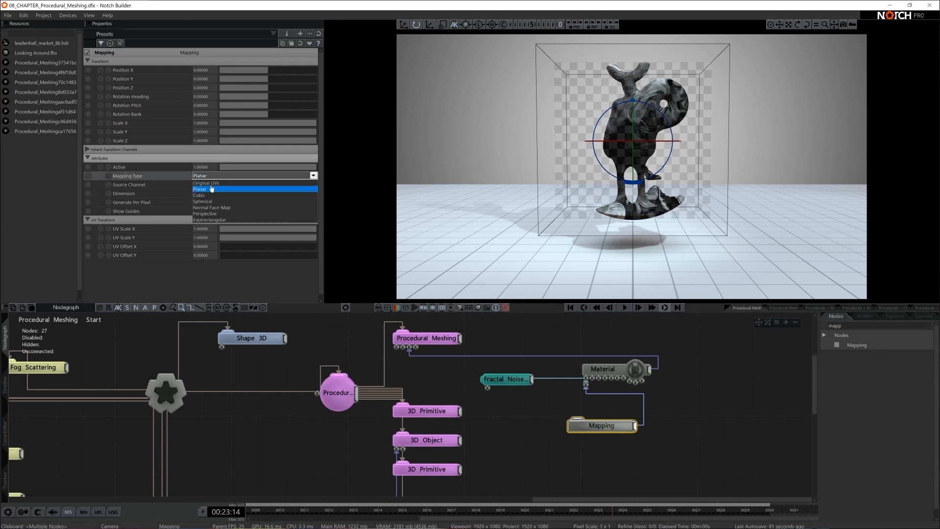
left_click(209, 190)
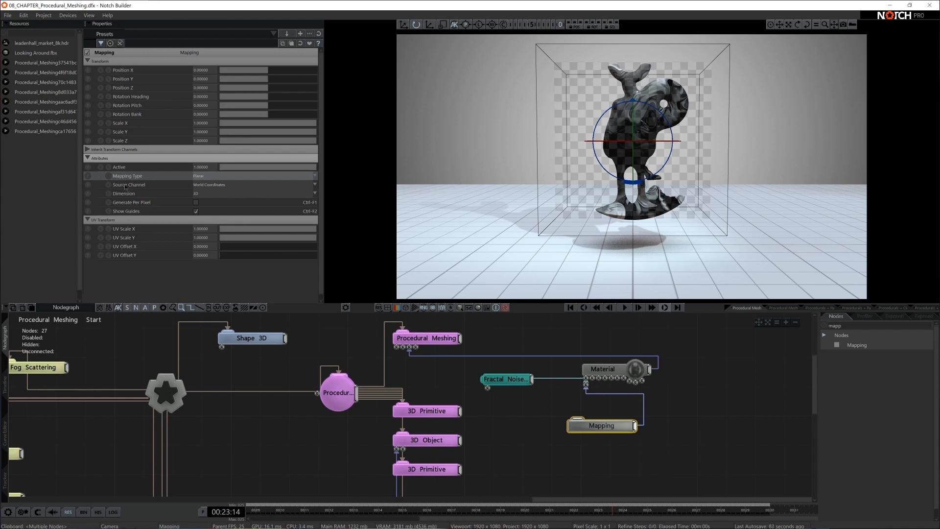
left_click(210, 185)
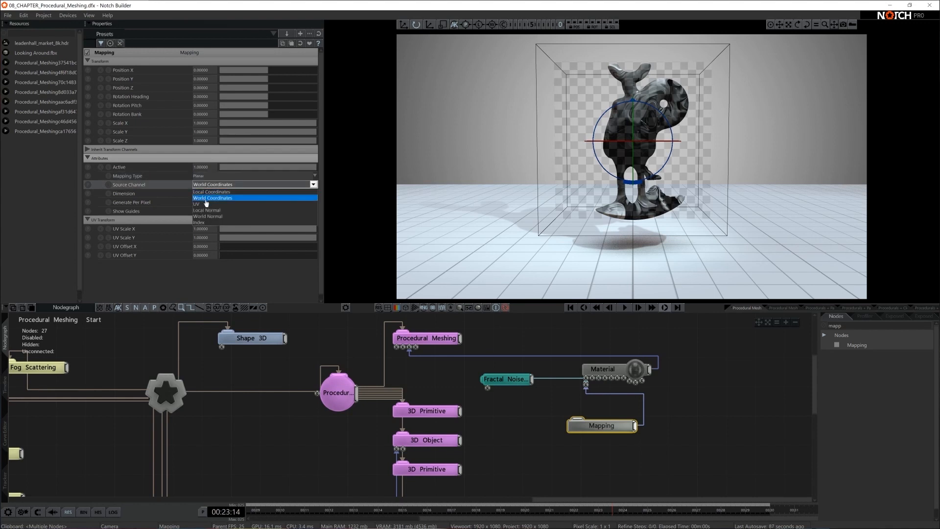
left_click(207, 191)
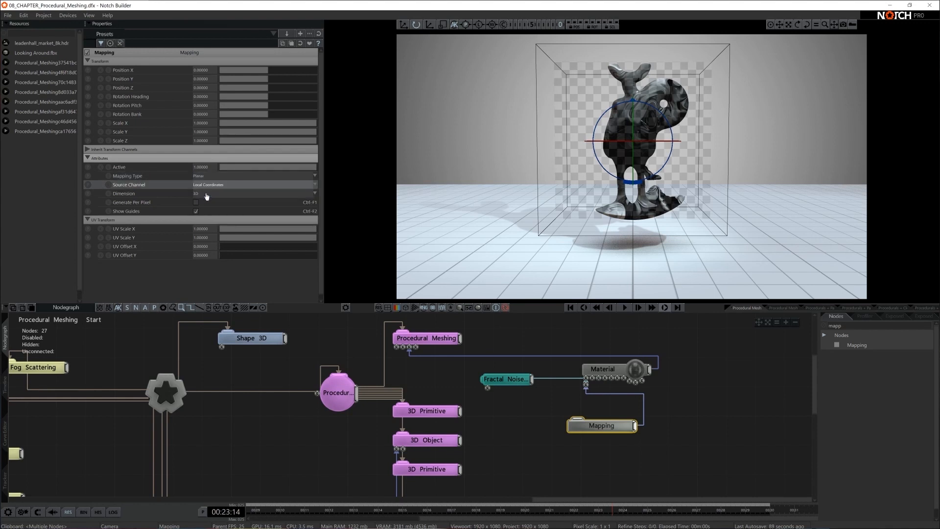
left_click(613, 436)
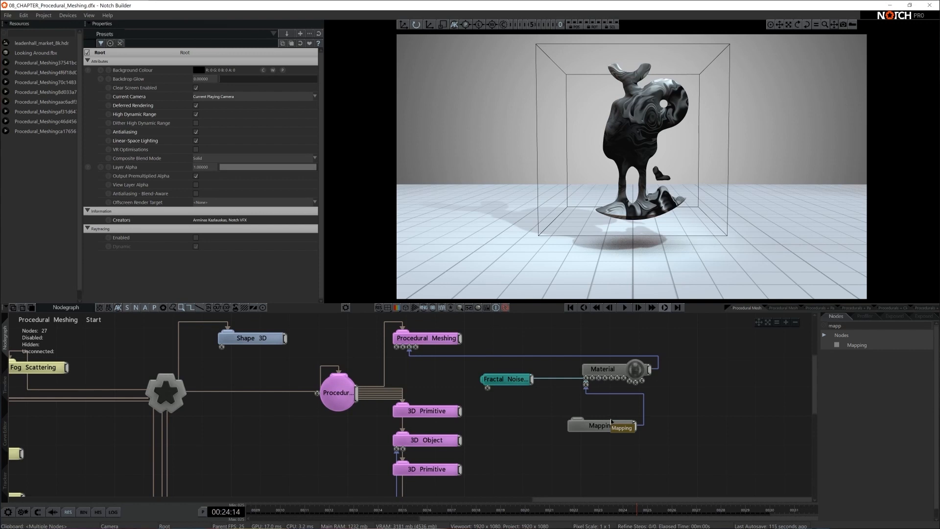
Step: Enable Environment Mapping in the Material's reflection settings
left_click(508, 380)
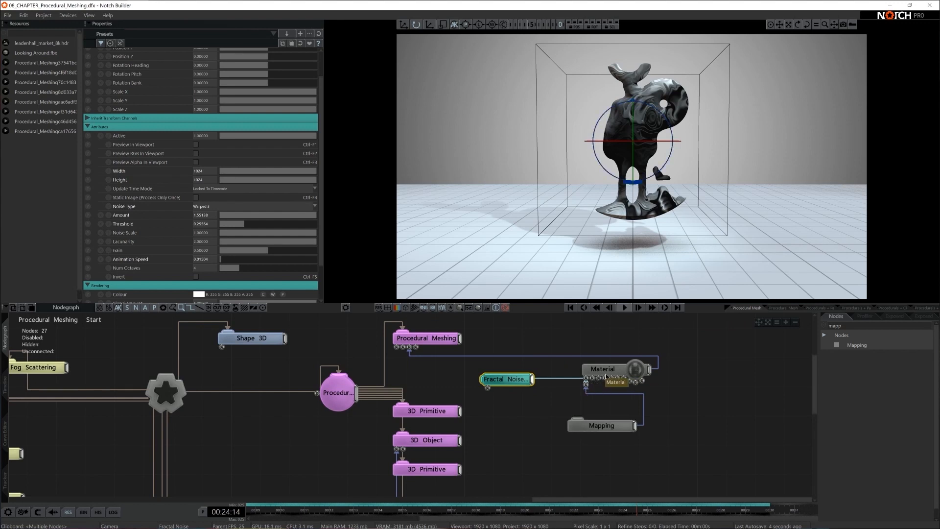
left_click(202, 375)
middle_click_drag(154, 370, 240, 357)
middle_click_drag(118, 436, 235, 415)
middle_click_drag(475, 422, 300, 443)
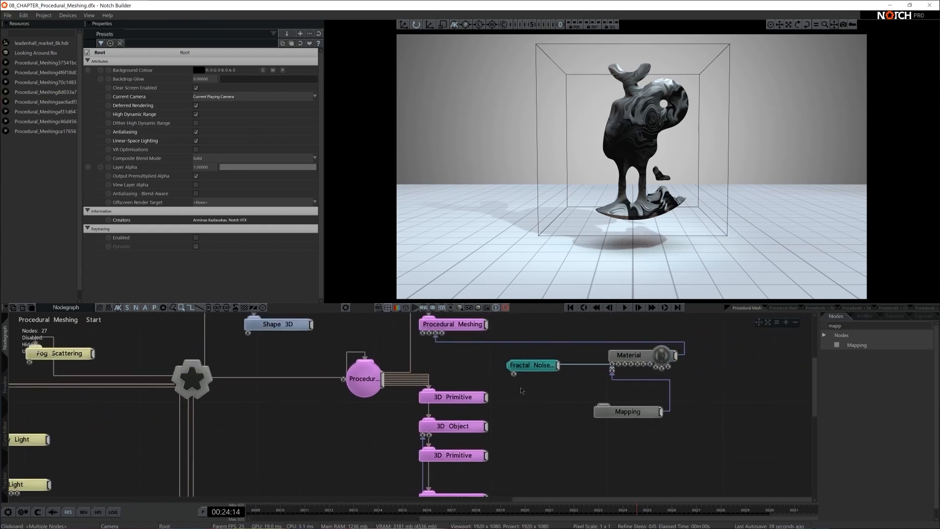
left_click(632, 355)
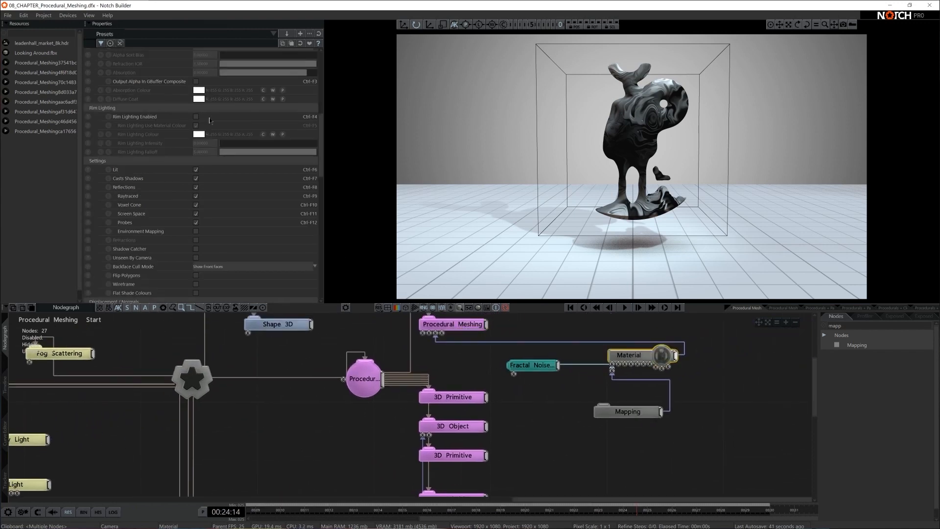
left_click(196, 231)
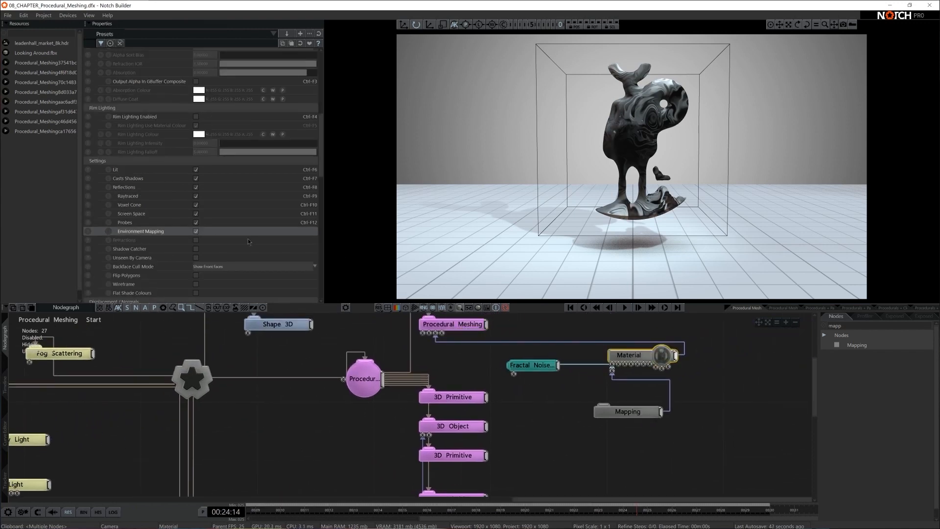
Step: Try raising the Material's Specularity to 1 and undo the change
scroll(248, 239, "up", 10)
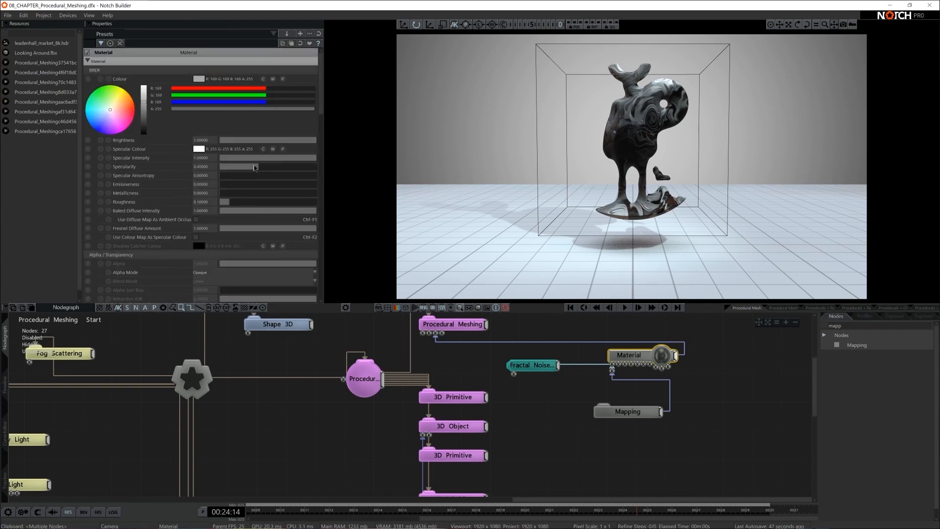
left_click_drag(254, 166, 327, 169)
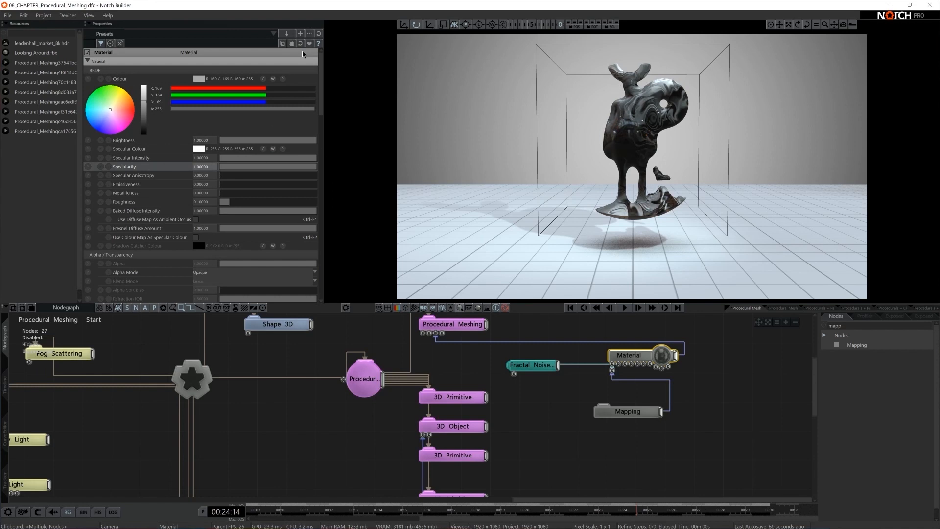
key("ctrl+z")
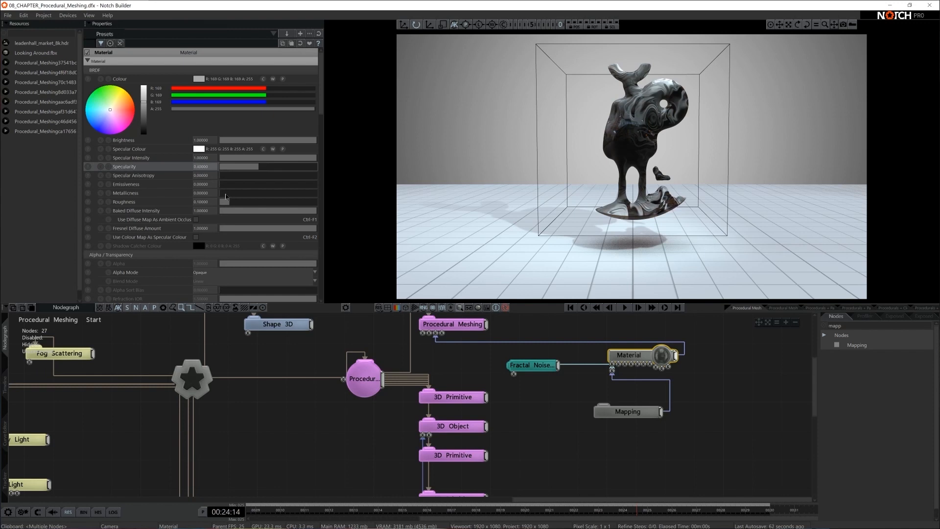
Step: Move the Fractal Noise image node slightly lower and also connect it to the Material input just after the Displacement Map input
left_click(539, 369)
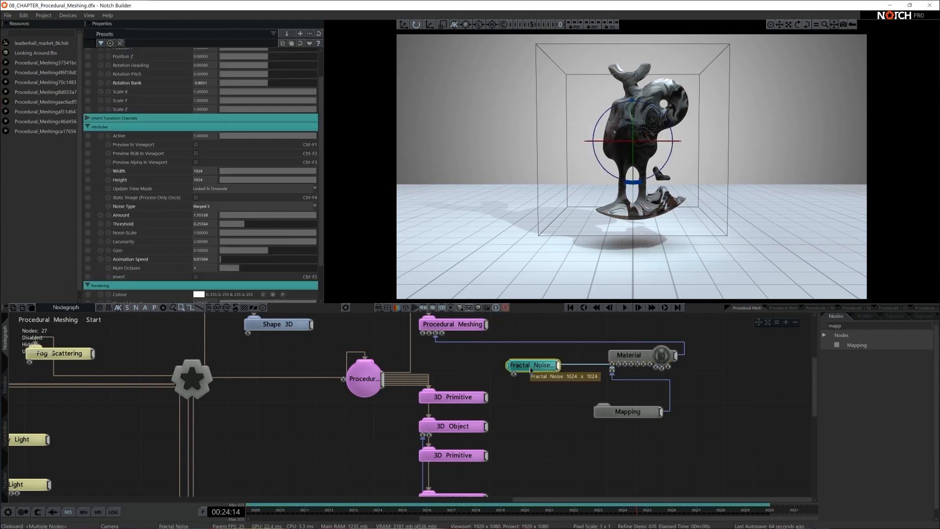
left_click(634, 355)
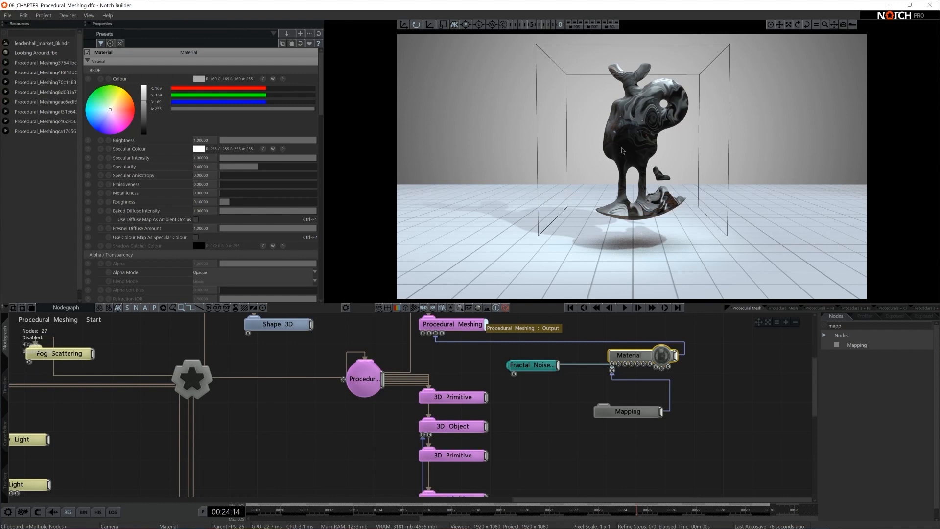
left_click_drag(541, 362, 541, 376)
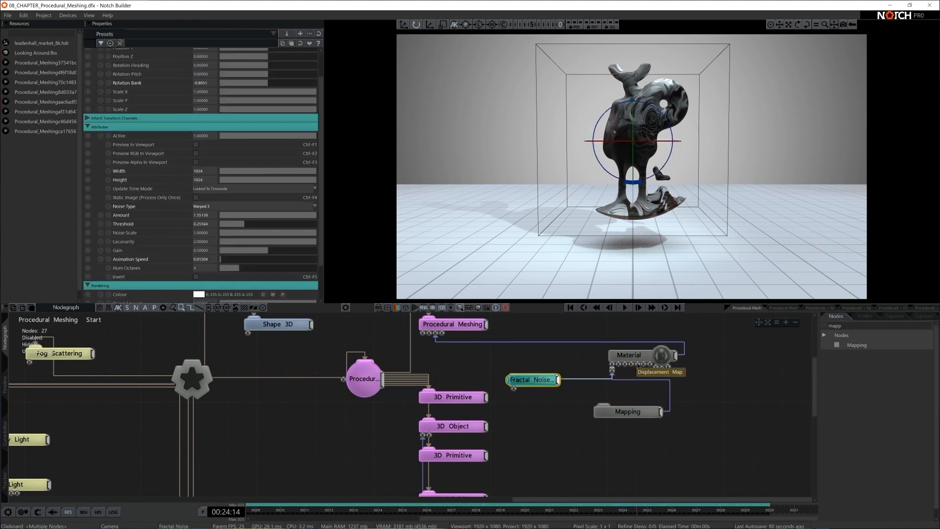
left_click_drag(556, 380, 644, 367)
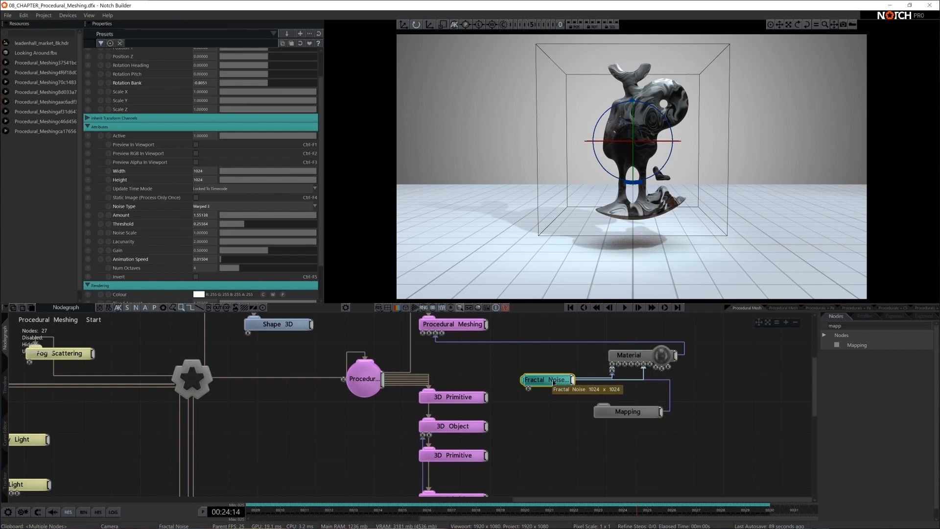
Step: Set the Material's Roughness to 1 and its Metallicness to about 0.35, and check the result in playback
left_click(630, 357)
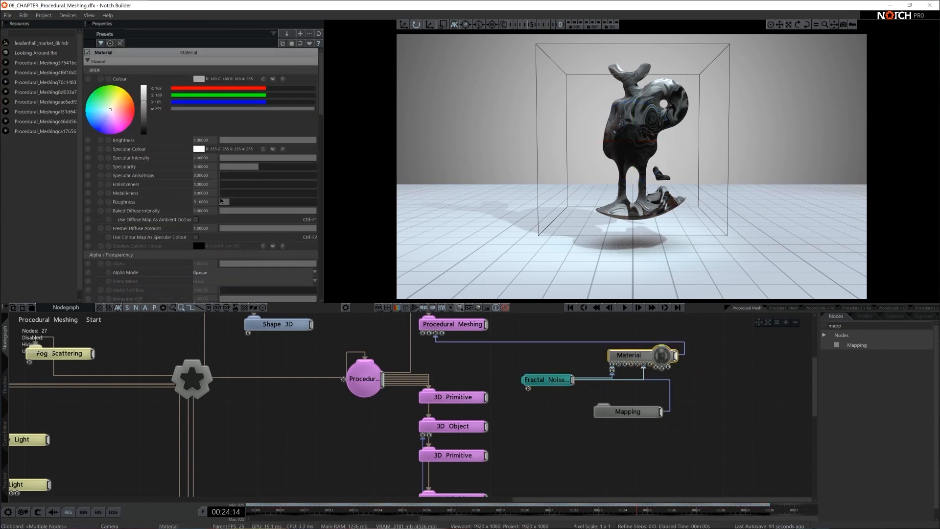
left_click_drag(228, 205, 278, 210)
left_click_drag(223, 195, 250, 199)
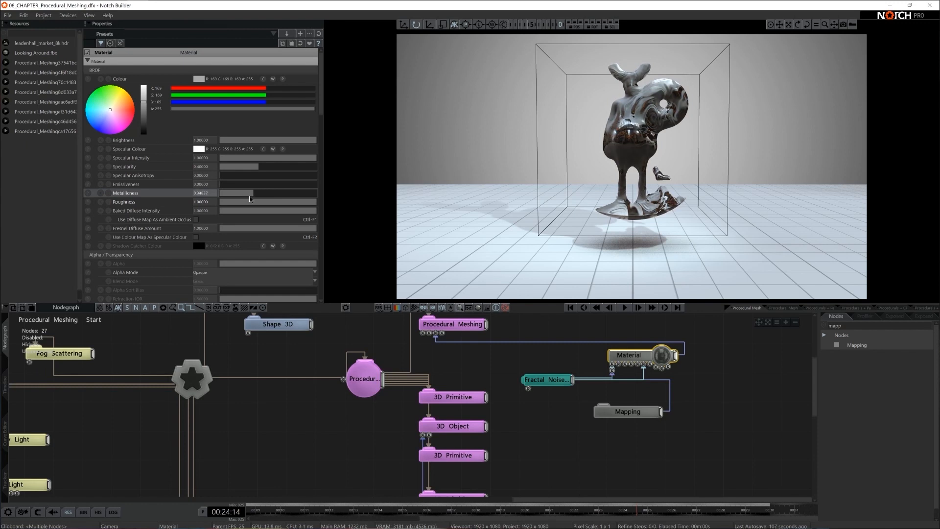
key("space")
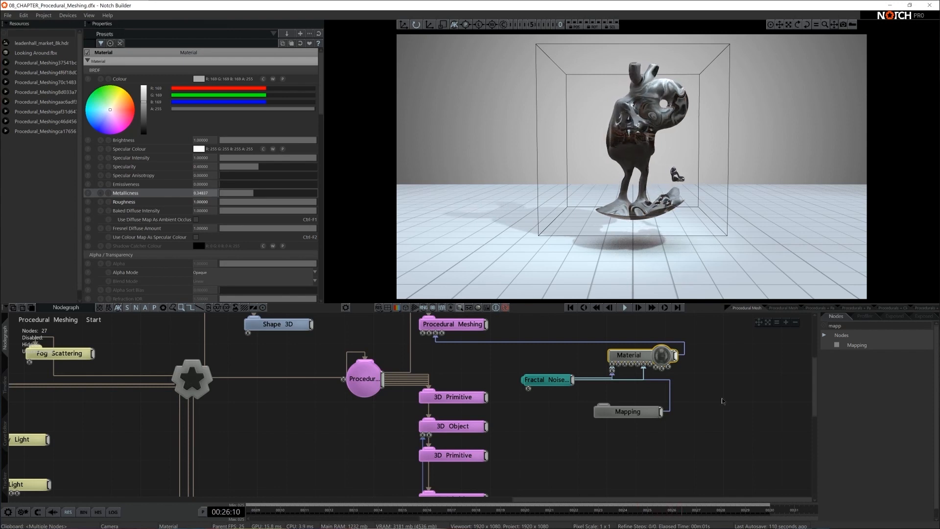
left_click(717, 419)
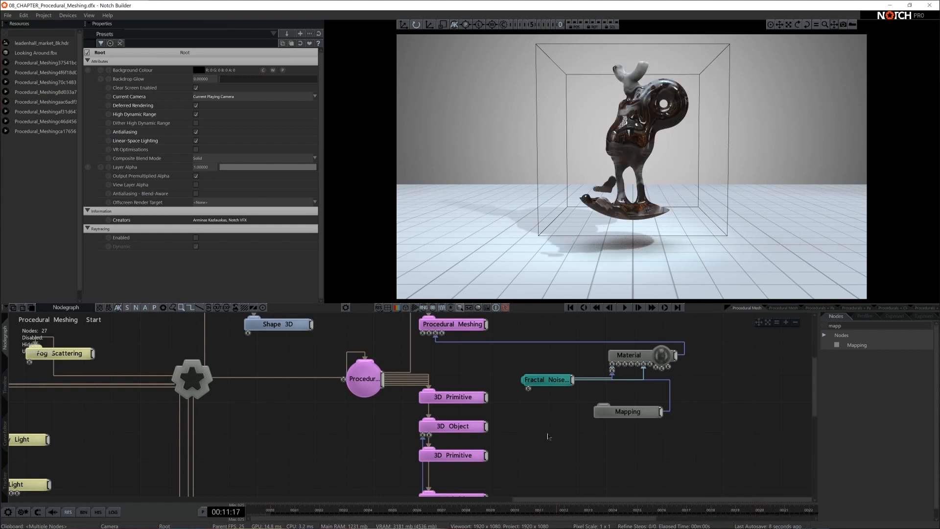
Step: Review the whole node graph, the available procedural Generators nodes, and the 3D Object node's attributes
scroll(554, 433, "down", 2)
scroll(554, 433, "down", 5)
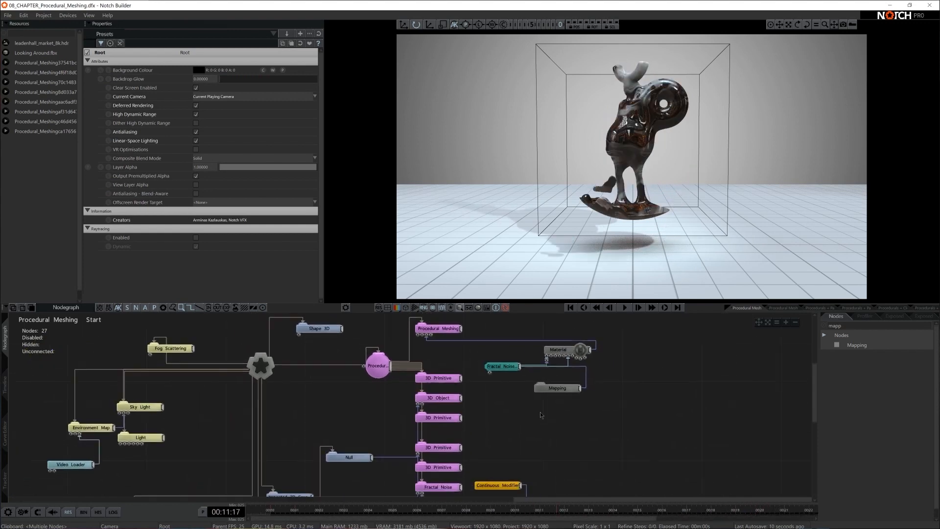
middle_click_drag(520, 424, 547, 412)
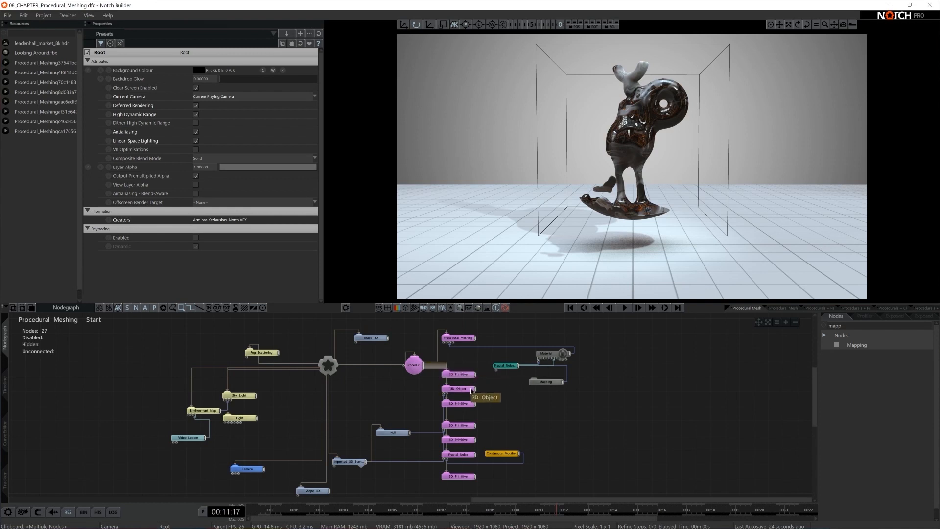
left_click(826, 327)
scroll(849, 462, "down", 6)
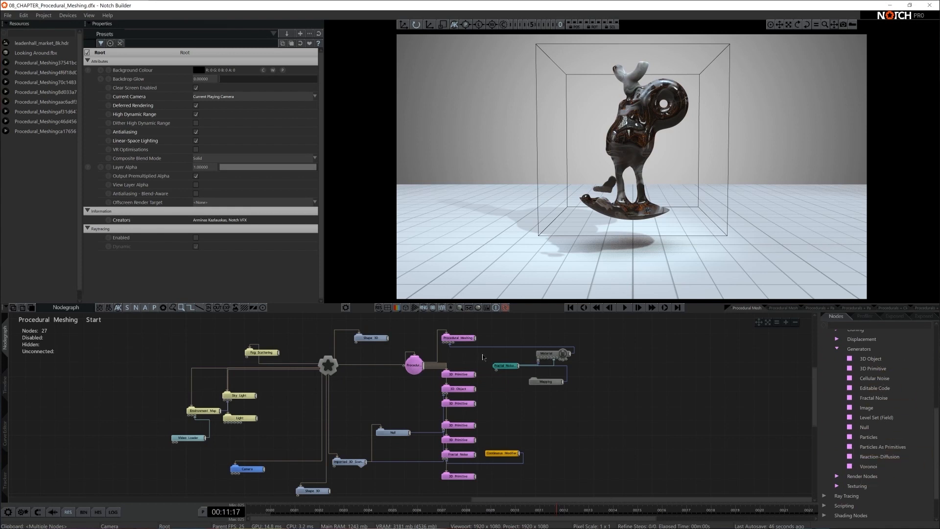
left_click(466, 390)
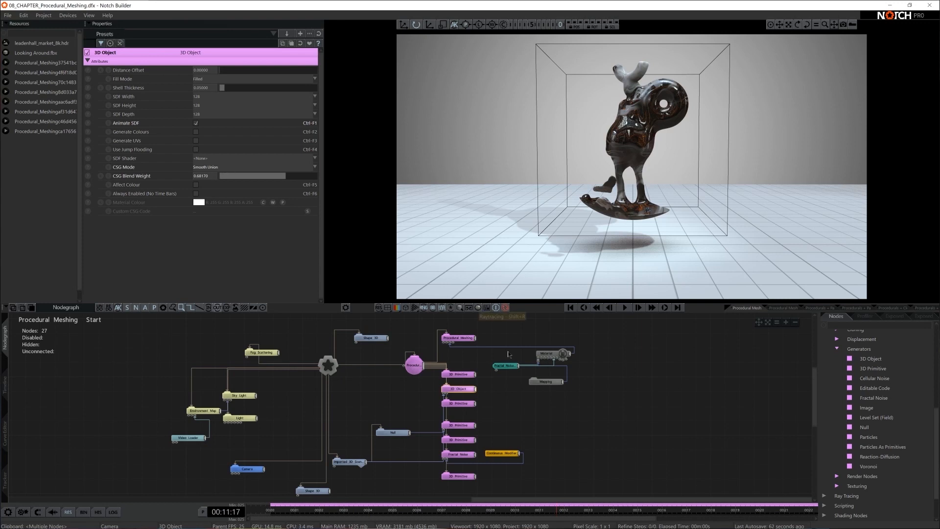
Step: Leave the finished node graph for the project timeline and preview the Procedurals + Particles Finish layer
left_click(460, 338)
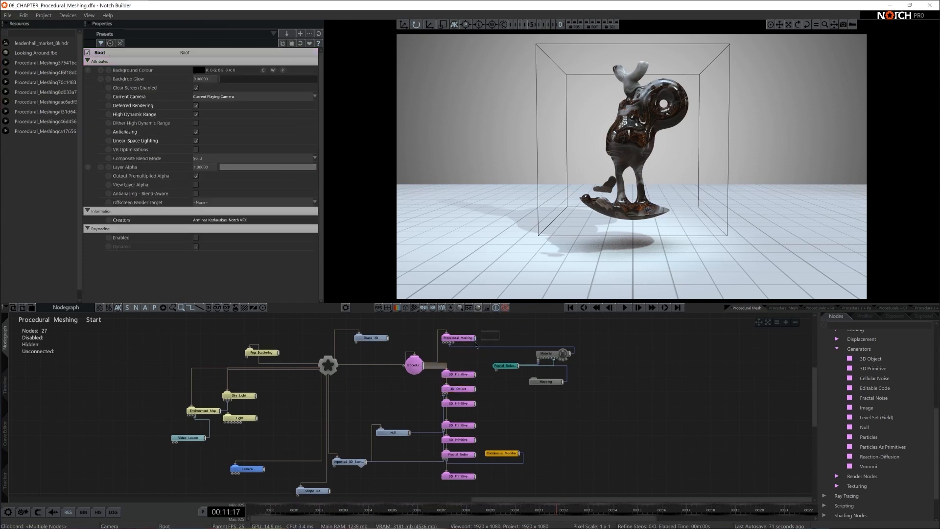
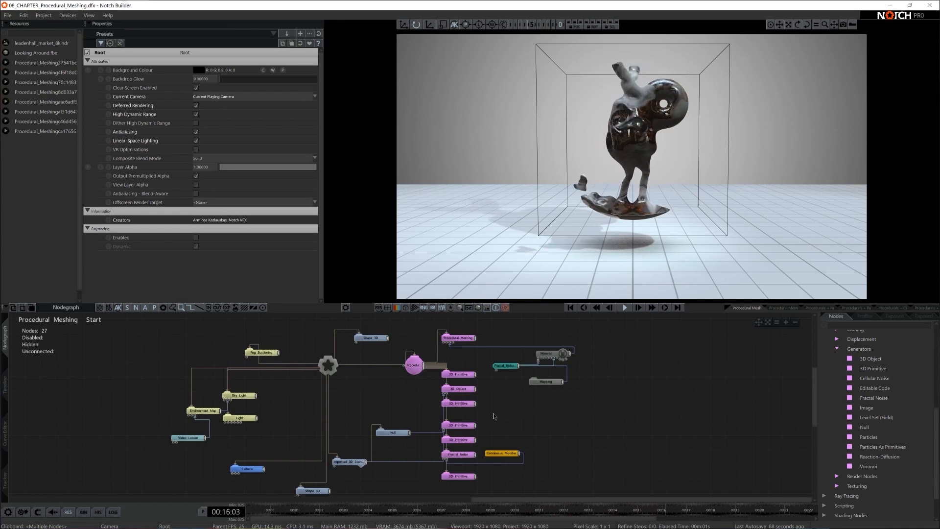
left_click(5, 384)
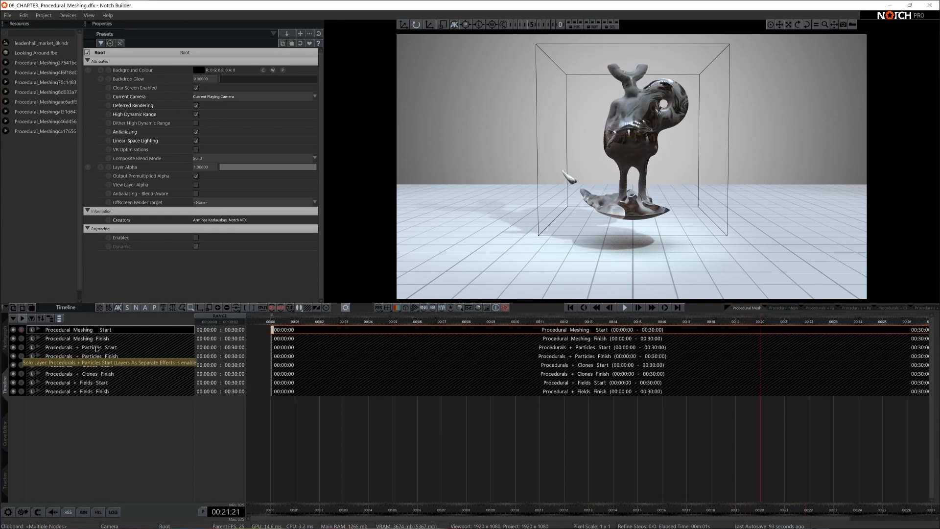
left_click(21, 356)
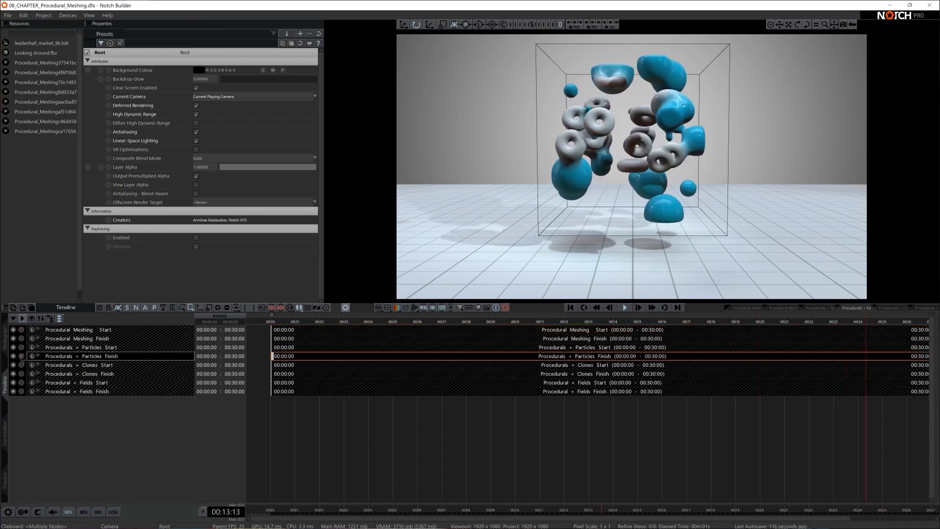
Step: Solo the Procedurals + Particles Start layer and open its node graph with the starting nodes in view
left_click(68, 330)
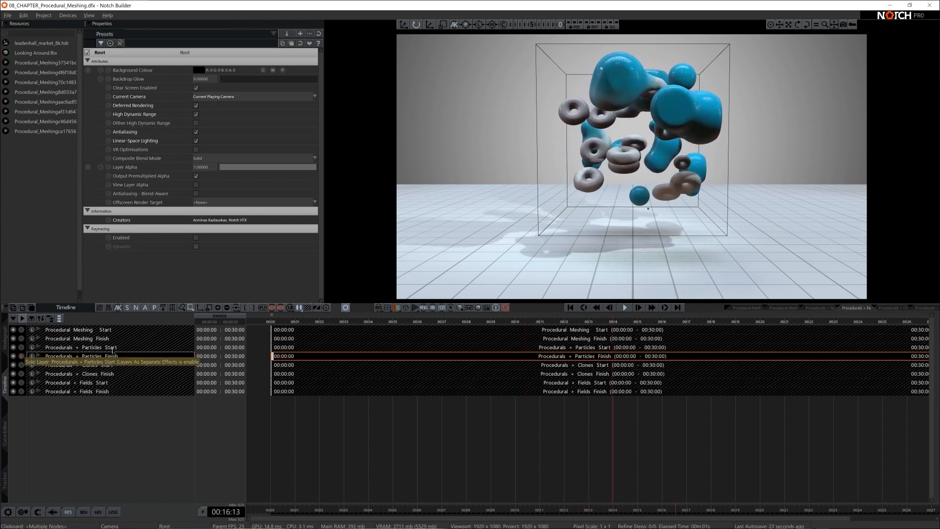
left_click(98, 347)
left_click(6, 344)
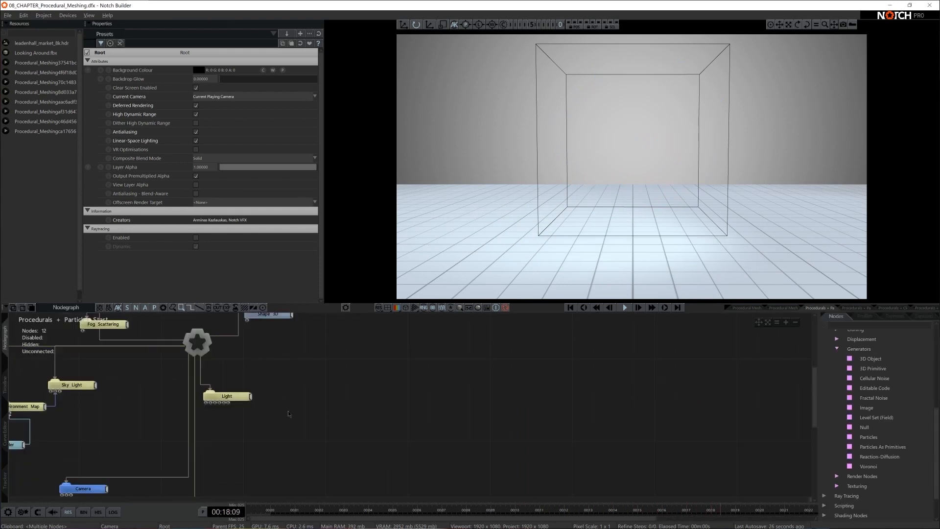
scroll(350, 391, "down", 1)
middle_click_drag(358, 387, 539, 401)
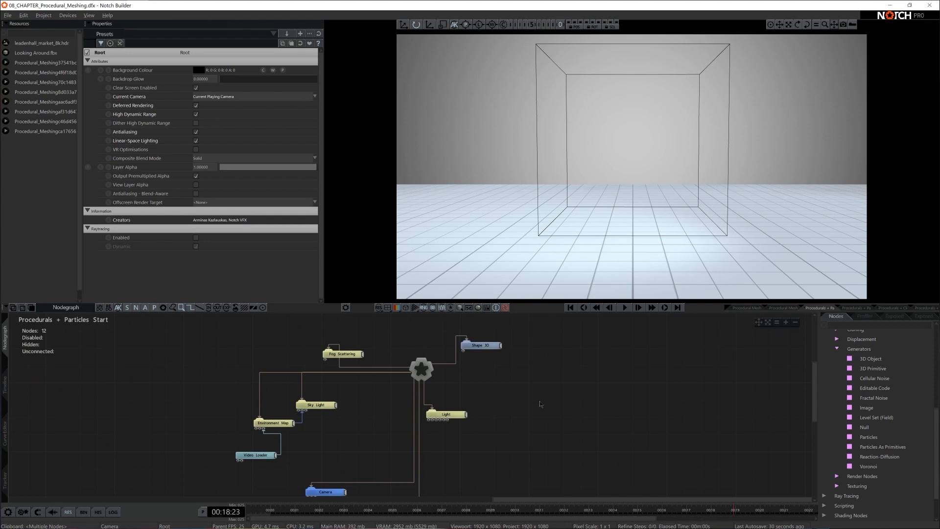
Step: Examine the starting scene's Fog Scattering, Light, floor plane and box Shape 3D nodes, including the box's Visible attribute
left_click(347, 354)
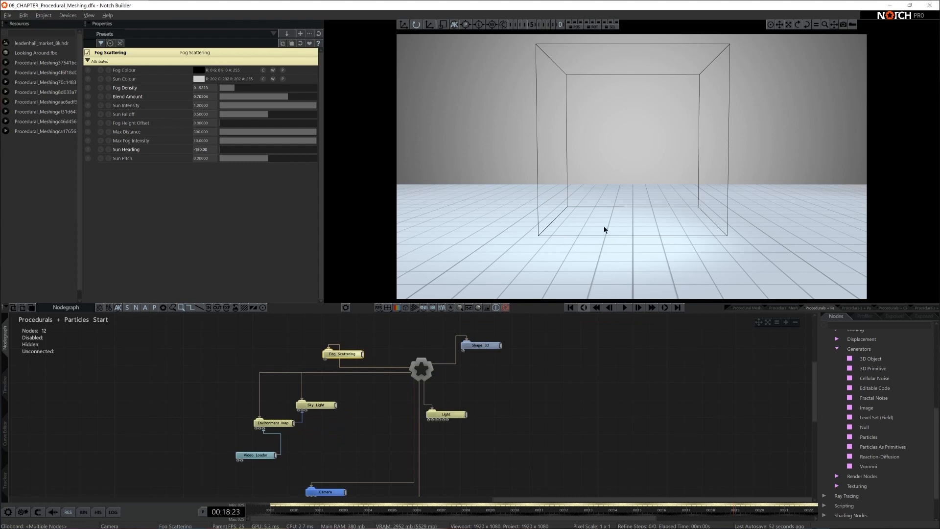
left_click(448, 415)
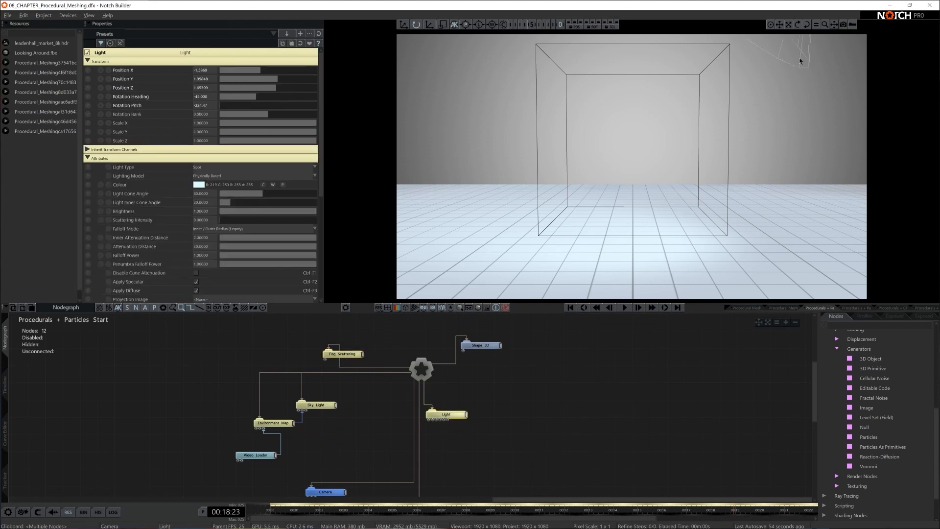
scroll(333, 459, "down", 3)
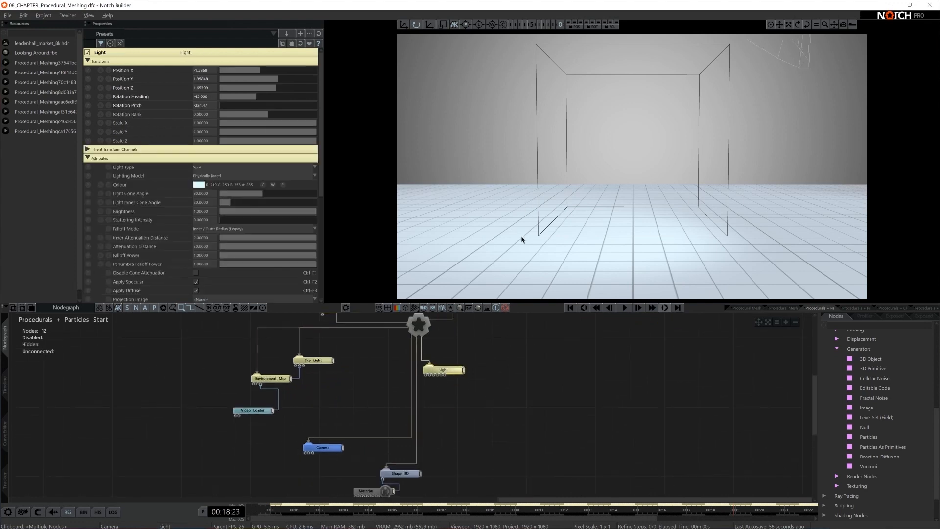
scroll(441, 449, "down", 1)
left_click(411, 460)
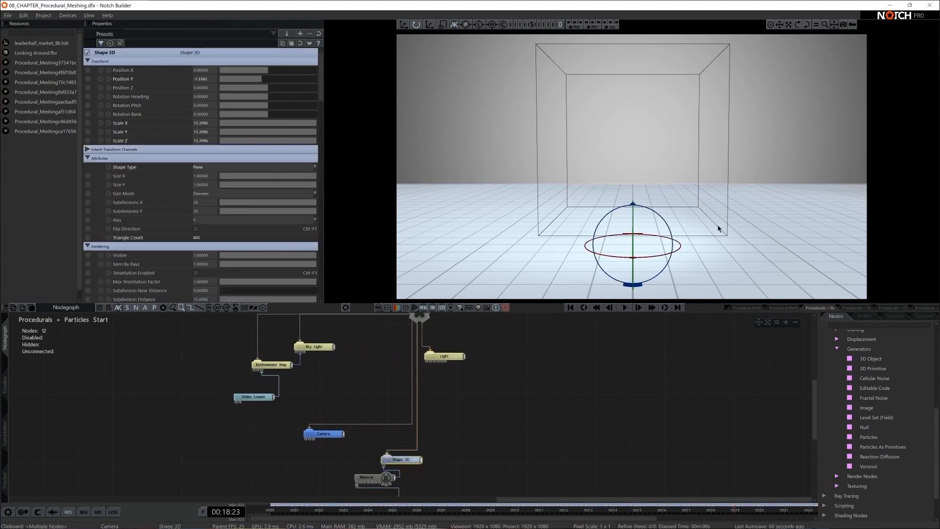
middle_click_drag(515, 362, 469, 427)
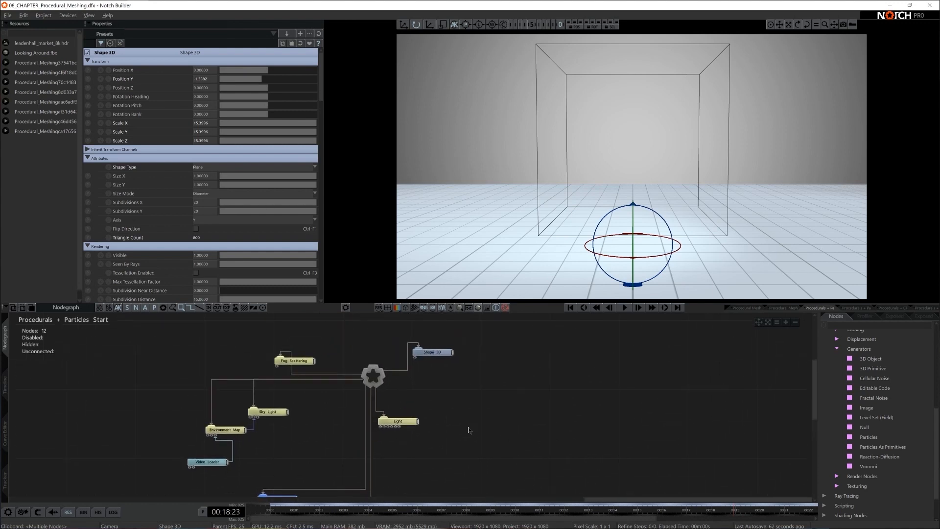
left_click(438, 353)
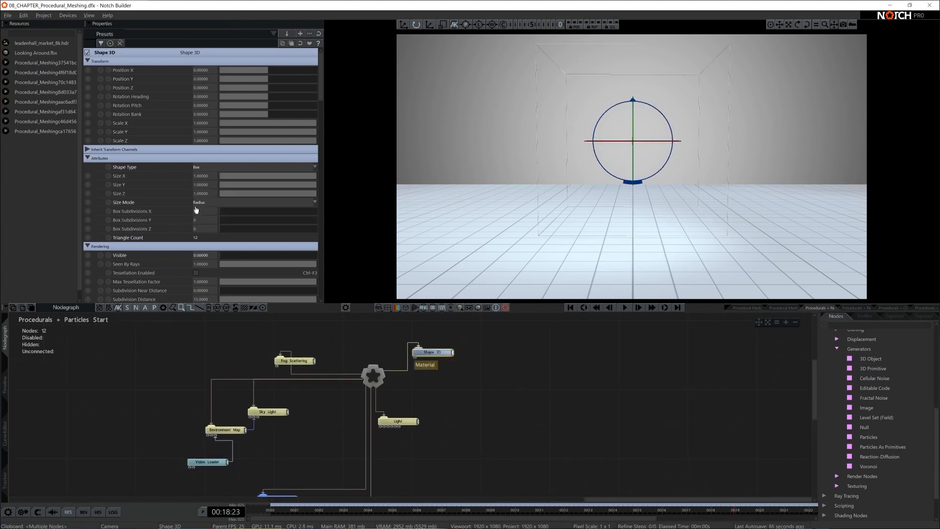
left_click_drag(251, 255, 219, 254)
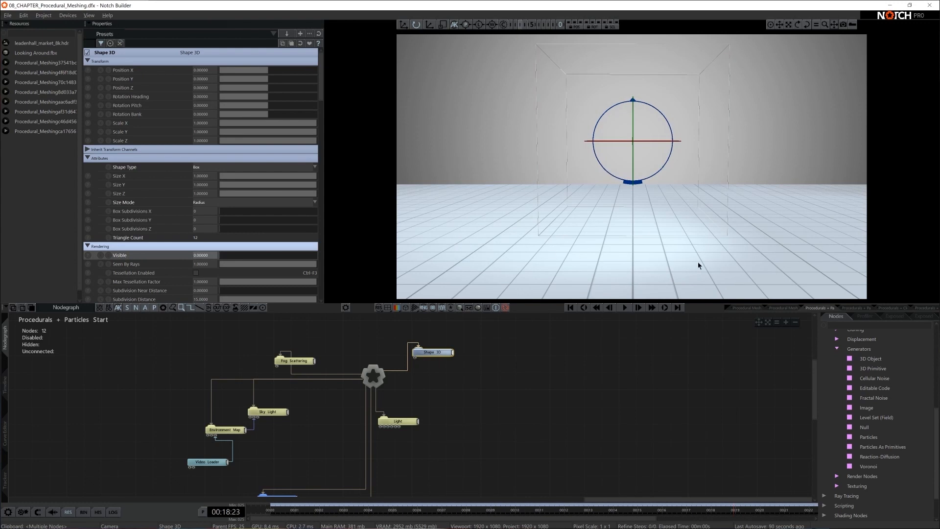
left_click(580, 170)
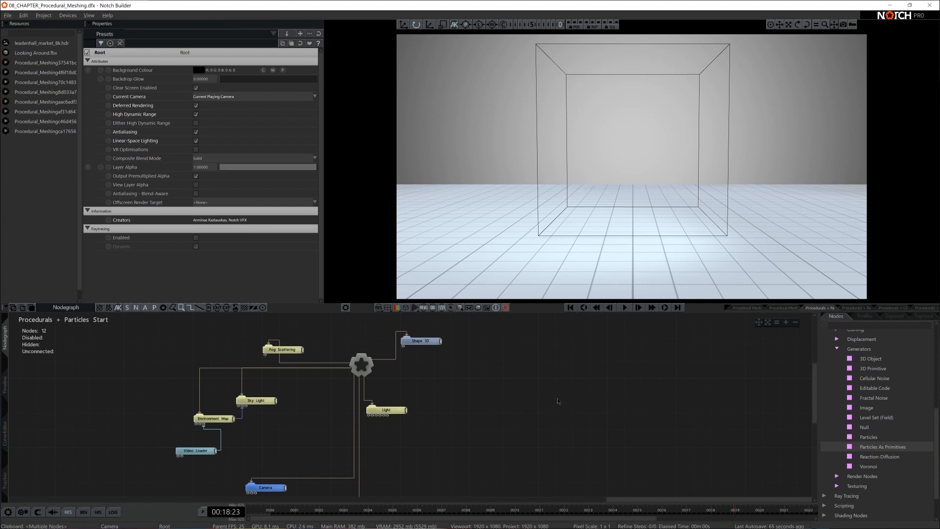
Step: Add a Particle Root under the scene root and attach a particle Primitive Emitter to it
left_click(837, 323)
type("root")
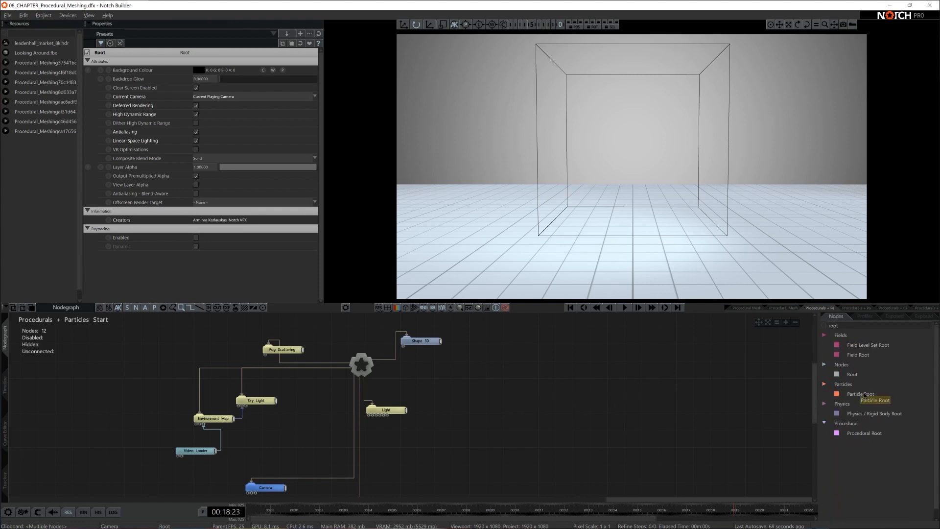
mouse_move(860, 393)
left_mouse_down()
mouse_move(446, 387)
mouse_move(564, 351)
left_mouse_up()
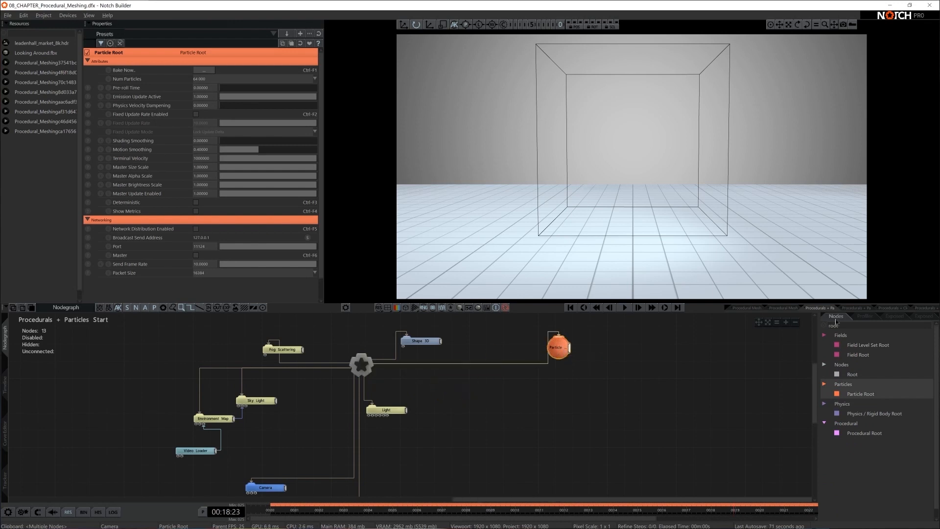
type("primi")
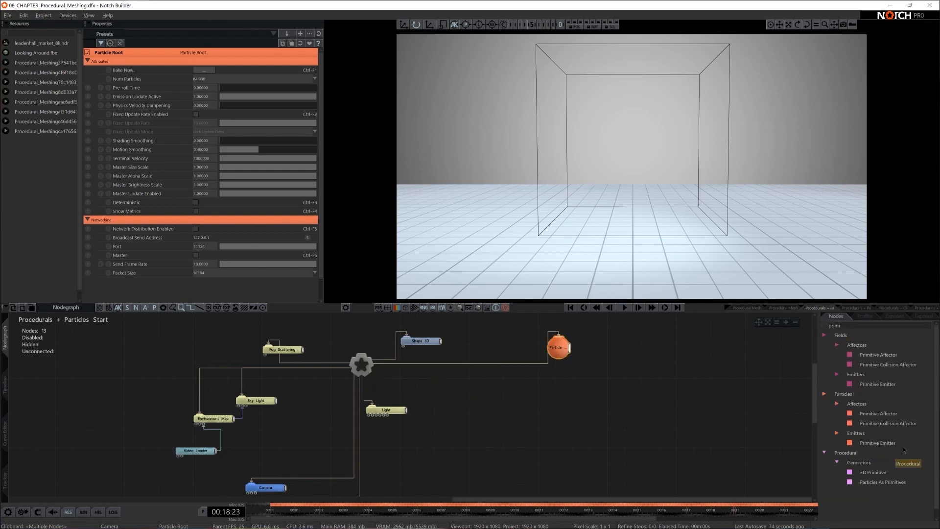
left_click_drag(878, 442, 590, 339)
Step: Add a particle Vortex Affector below the Primitive Emitter and attach it to the Particle Root
left_click(861, 325)
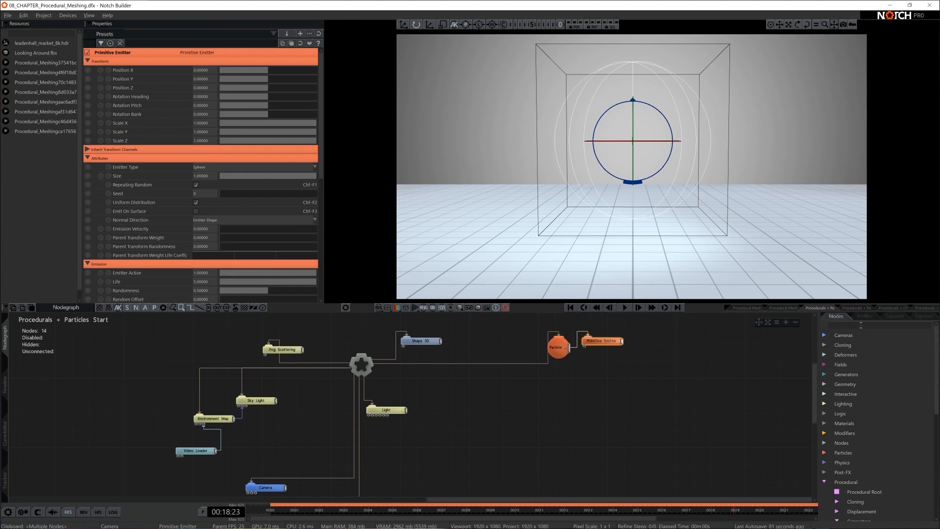
type("vorte")
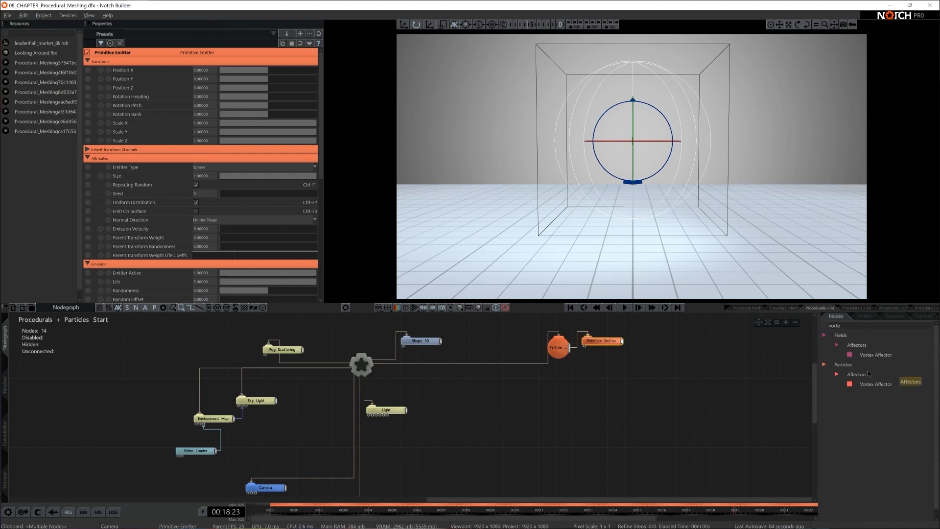
left_click_drag(859, 385, 606, 361)
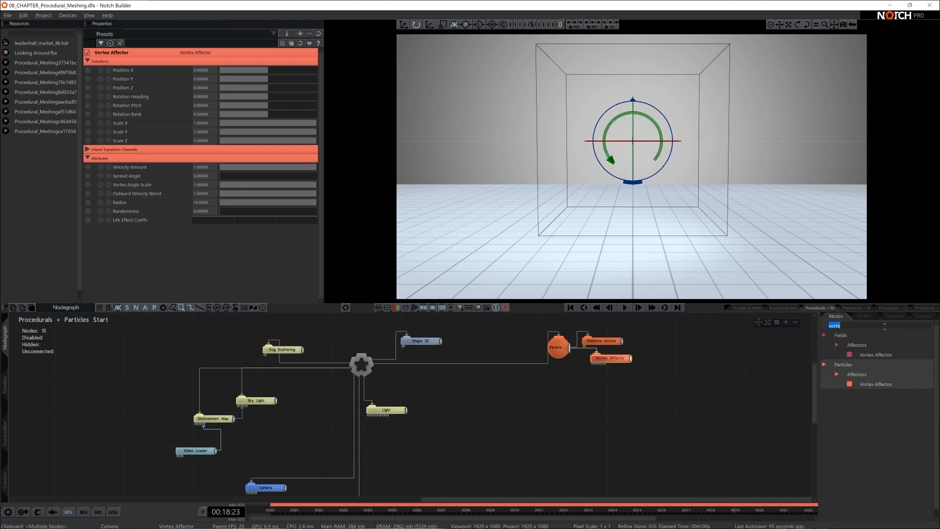
Step: Add a Point Renderer, connect it to the Particle Root, and play the particles from the start of the timeline
type("point re")
left_click_drag(875, 355, 594, 384)
left_click_drag(569, 348, 588, 380)
key("Home")
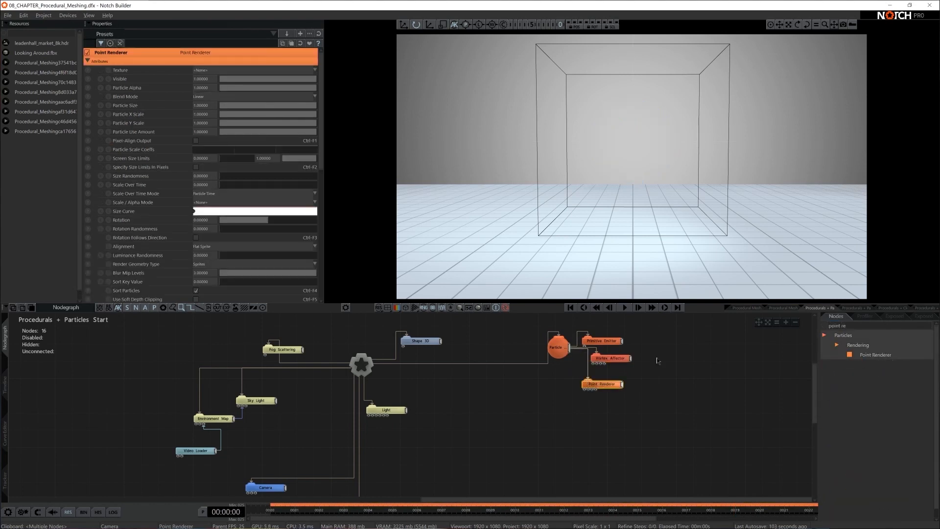
key("space")
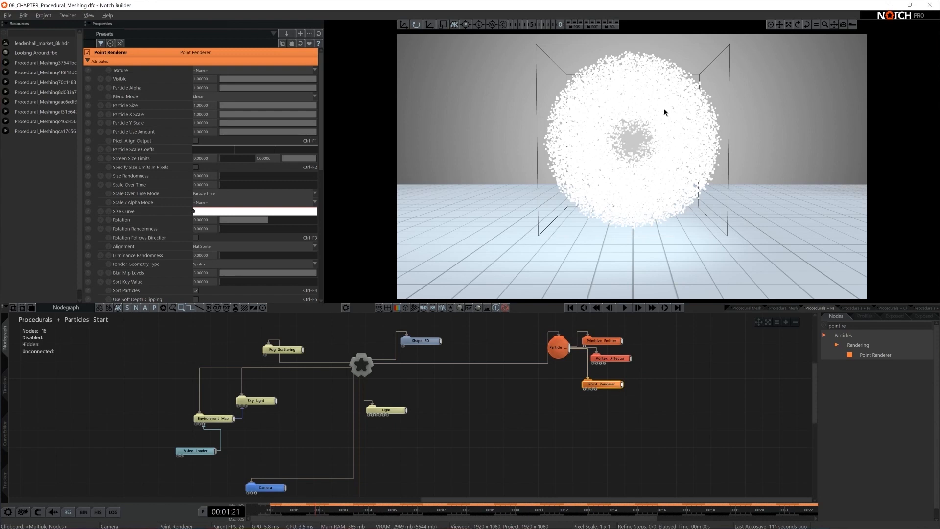
Step: Set the Particle Root's Num Particles to 64
left_click(557, 347)
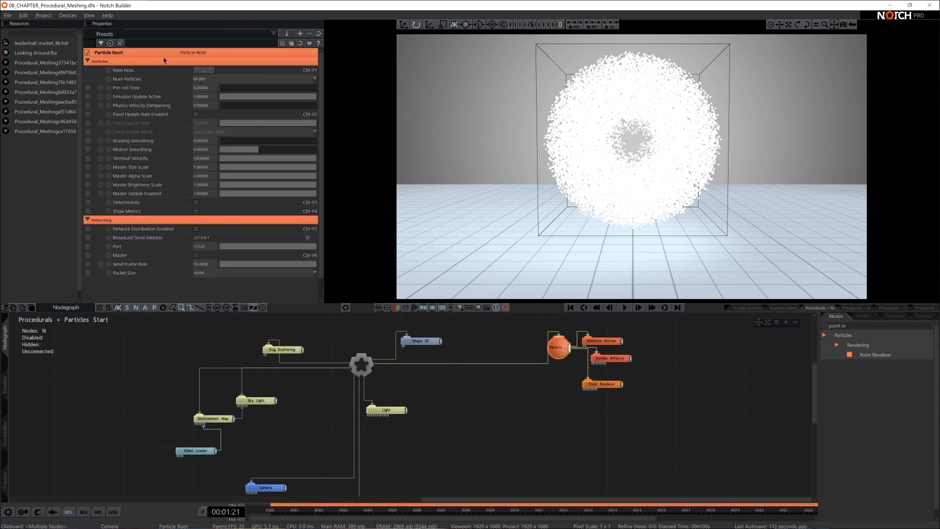
left_click(210, 79)
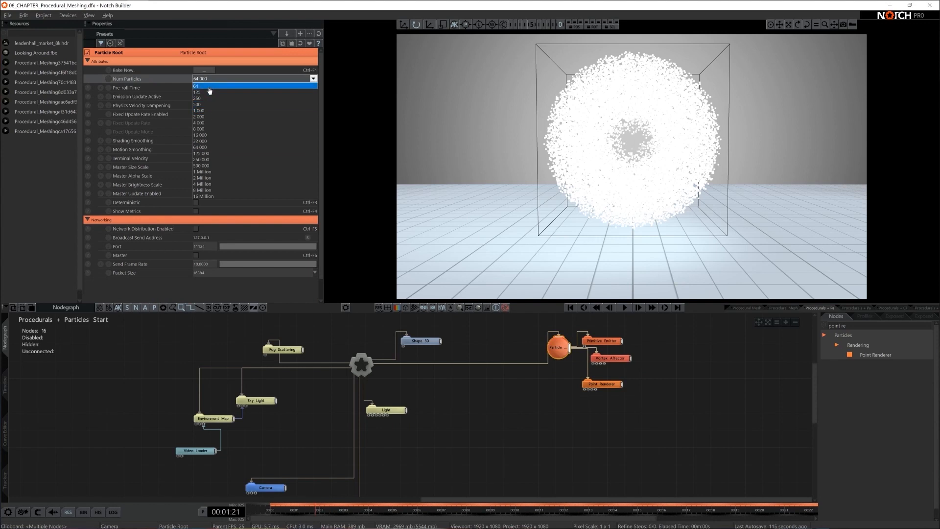
left_click(210, 87)
Step: Set the Primitive Emitter's Max Particle Count to 64 and check the emission in playback
left_click(602, 340)
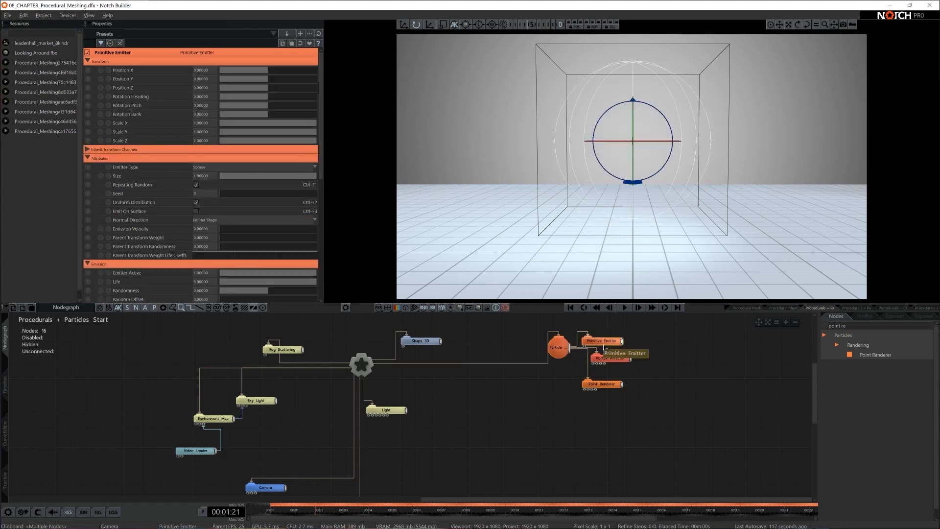
scroll(212, 244, "down", 3)
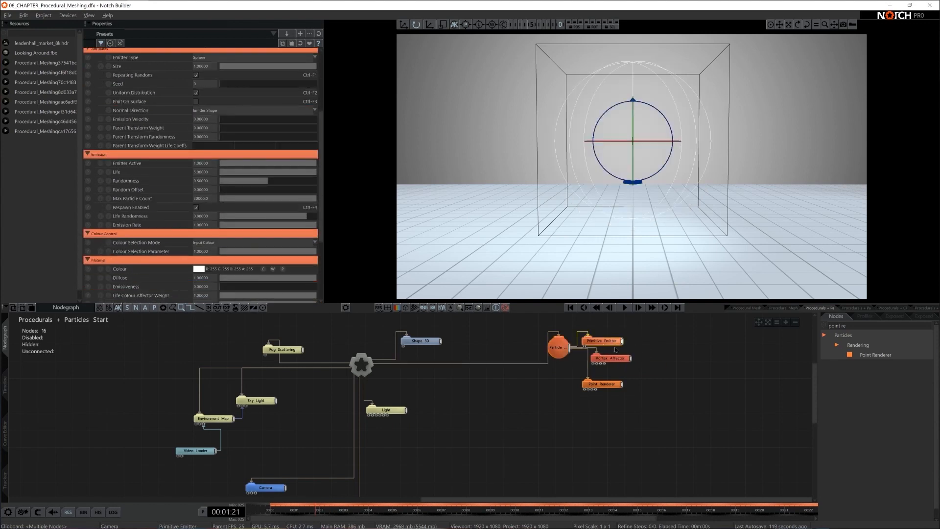
double_click(202, 199)
type("64")
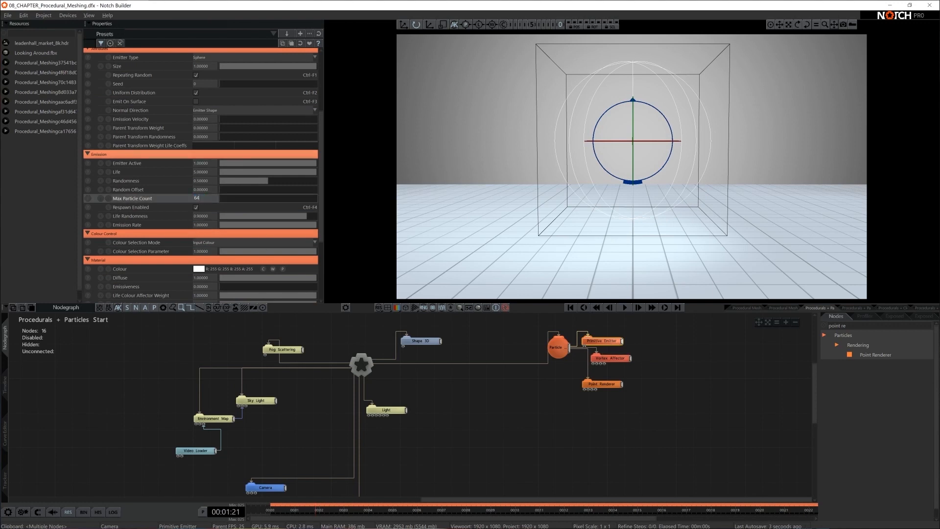
key("Return")
left_click(672, 370)
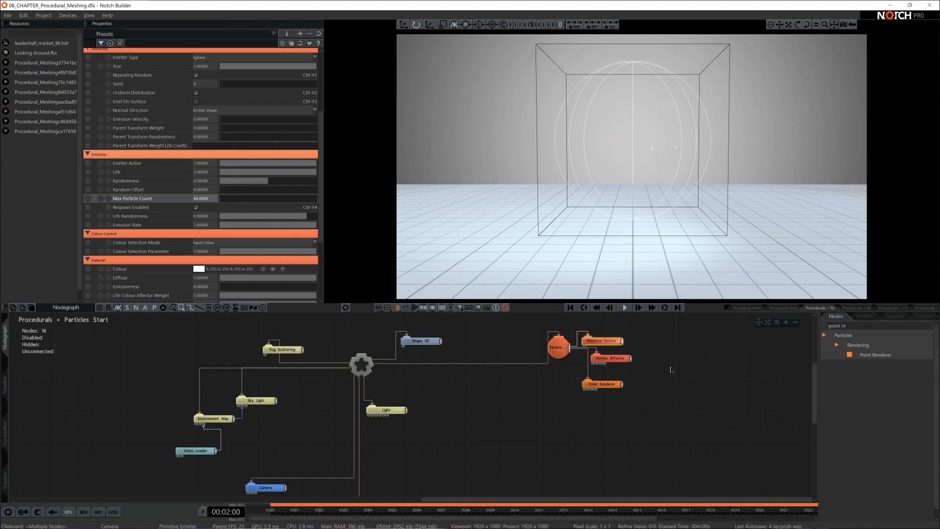
Step: Set the Vortex Affector's Velocity Amount to 0.2 and check the slower motion in playback
left_click(610, 358)
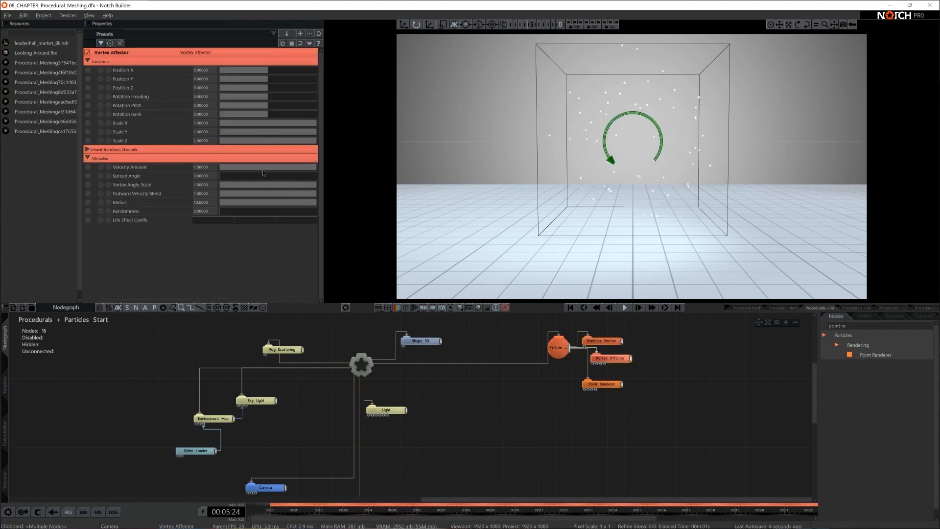
left_click(208, 170)
type("0.2")
key("Return")
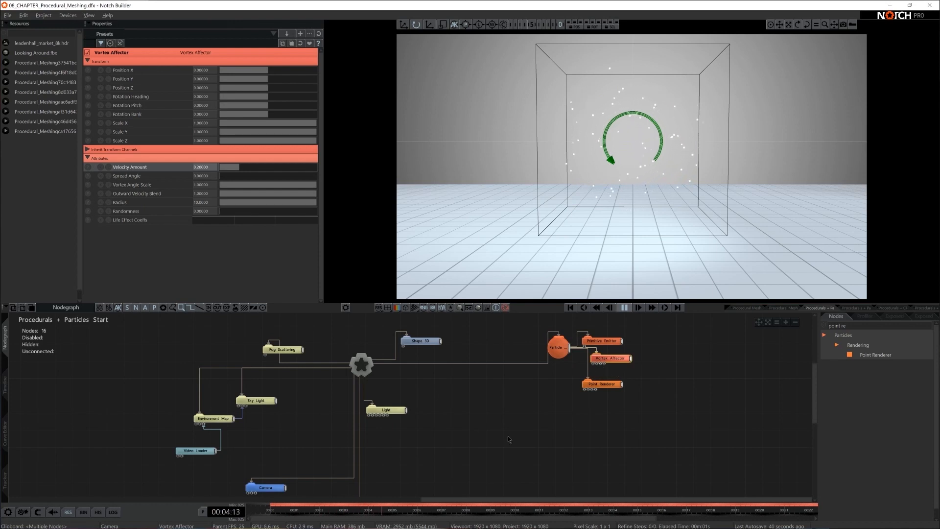
key("space")
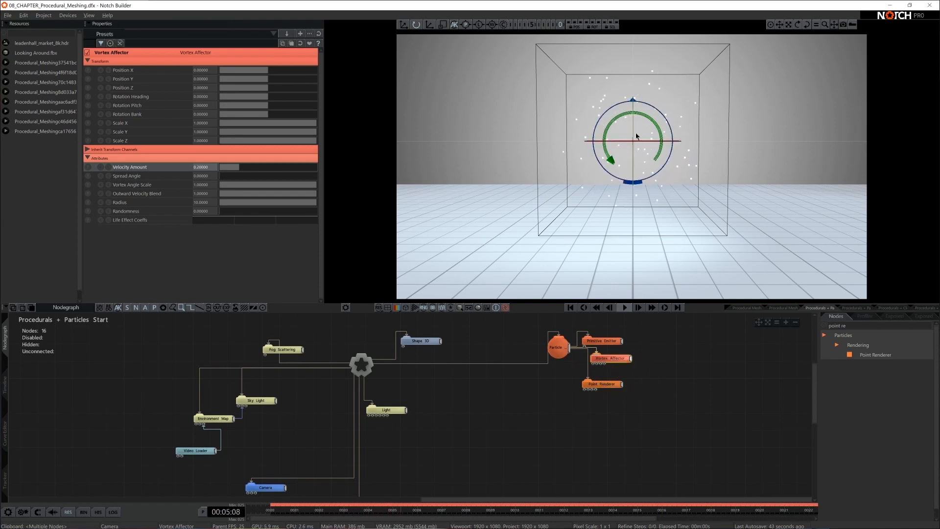
Step: Rotate the Vortex Affector to a Rotation Pitch of -90 so it swirls horizontally, and preview the particle motion
left_click_drag(634, 147, 636, 114)
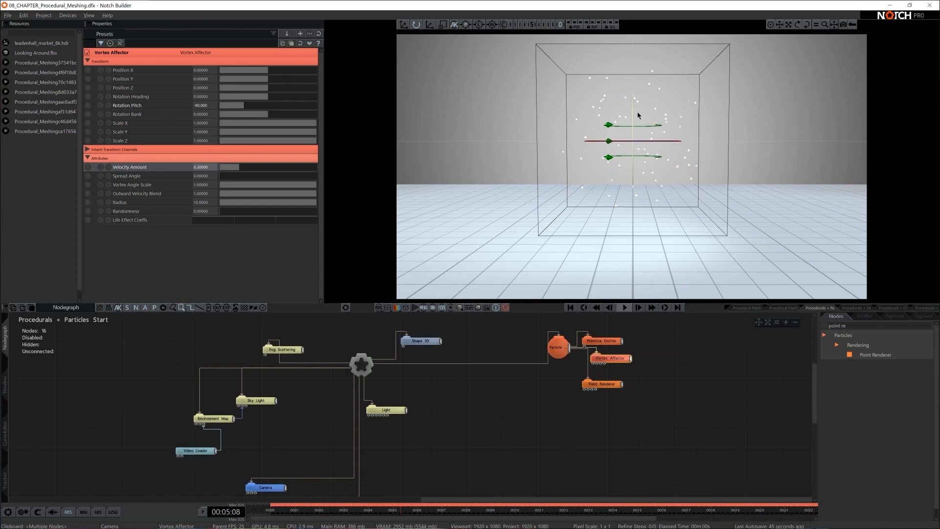
left_click(550, 408)
key("space")
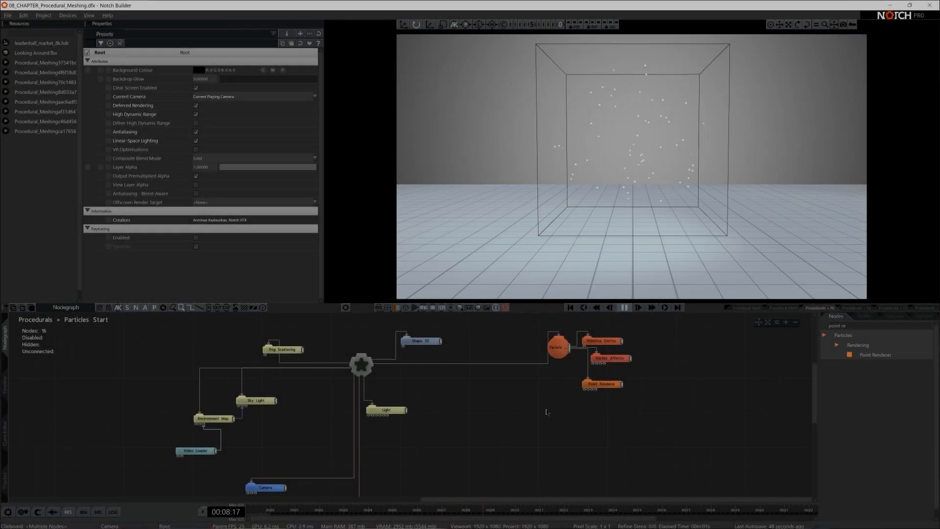
key("space")
Step: Add a Procedural Root node to the layer and attach a Procedural Meshing node to it
left_click(860, 325)
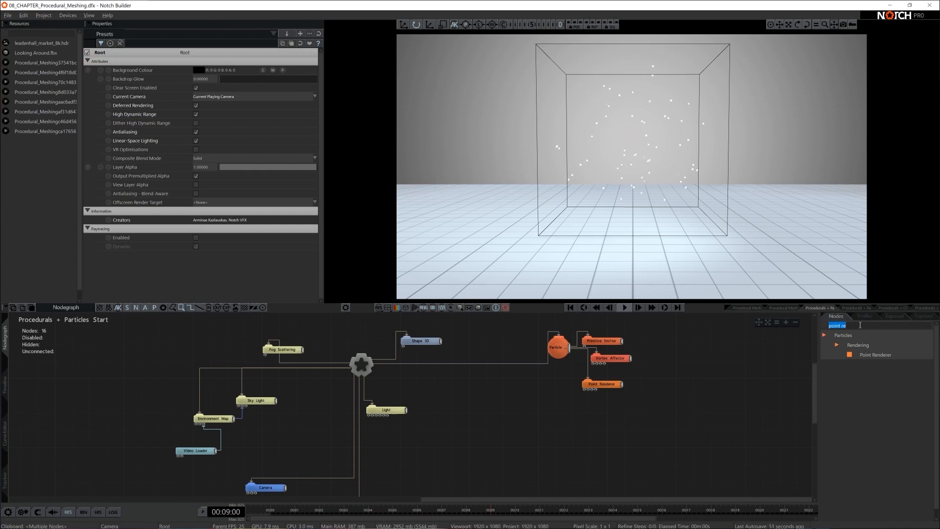
key("BackSpace")
type("root")
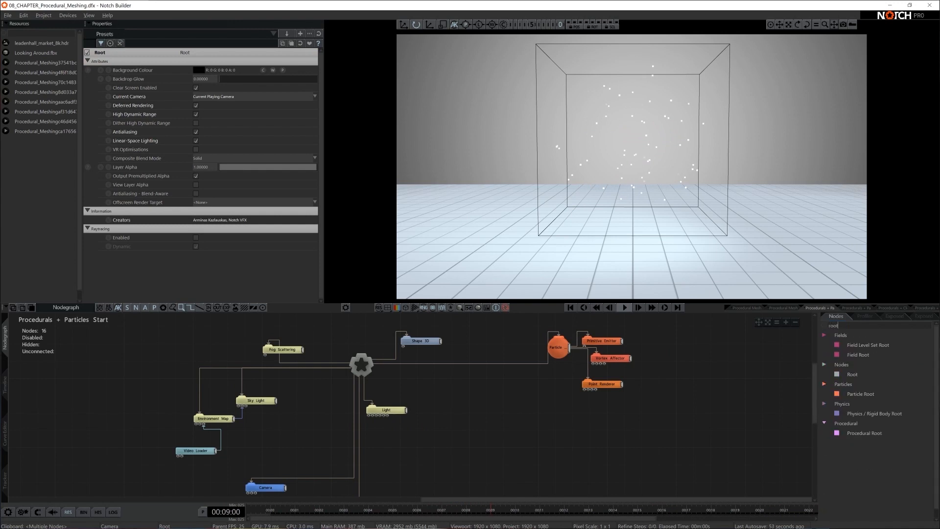
left_click_drag(864, 433, 437, 416)
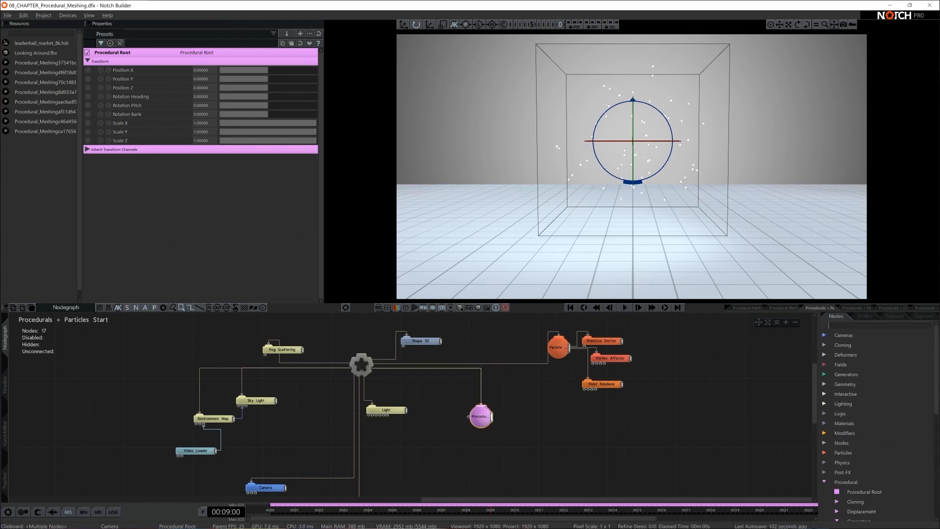
type("procedural mes")
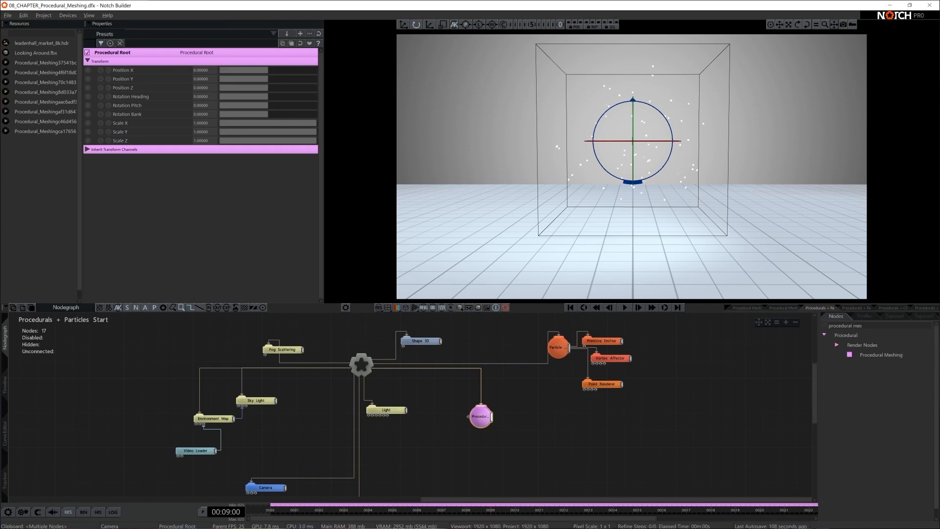
left_click_drag(881, 355, 524, 402)
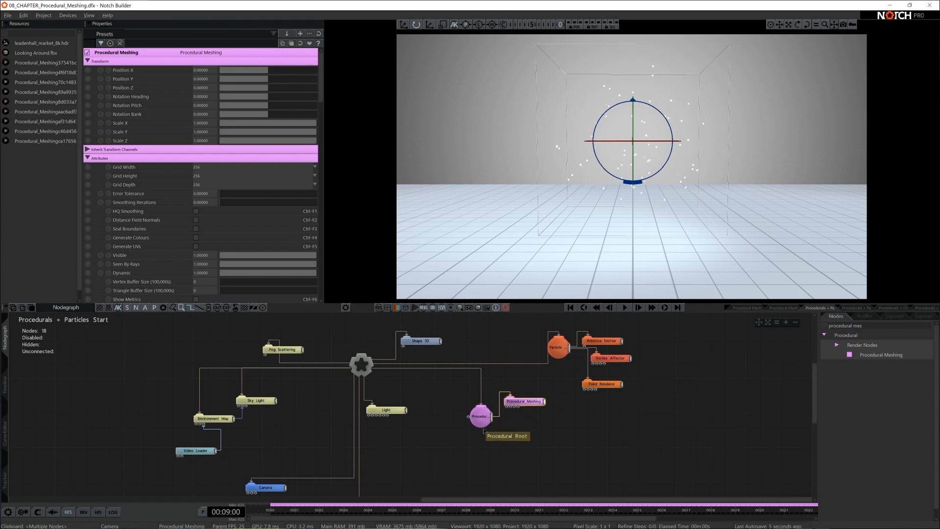
Step: Add unconnected Particles and Particles As Primitives generator nodes near the Procedural Root, align them vertically, and compare their attributes
left_click(824, 327)
scroll(867, 391, "down", 7)
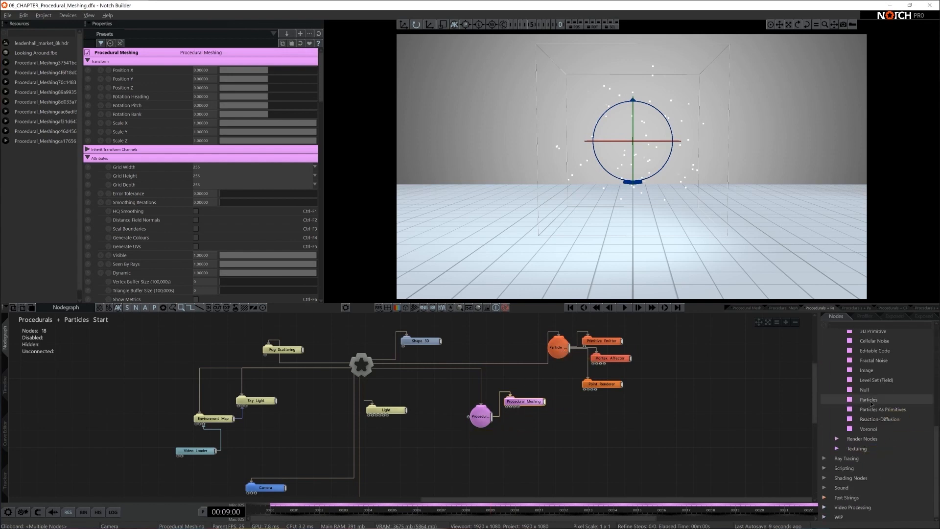
left_click_drag(869, 399, 553, 433)
left_click_drag(886, 413, 556, 442)
scroll(484, 405, "up", 3)
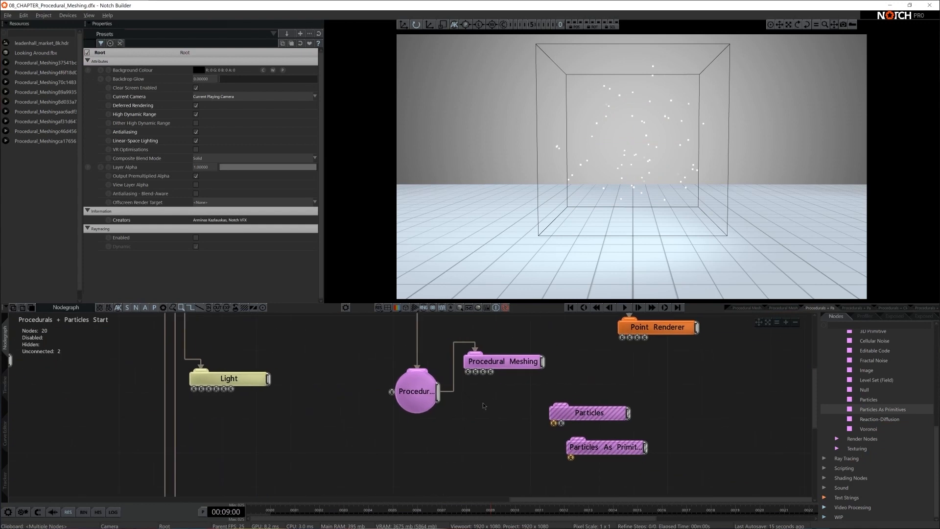
middle_click_drag(483, 403, 380, 397)
left_click_drag(508, 439, 491, 440)
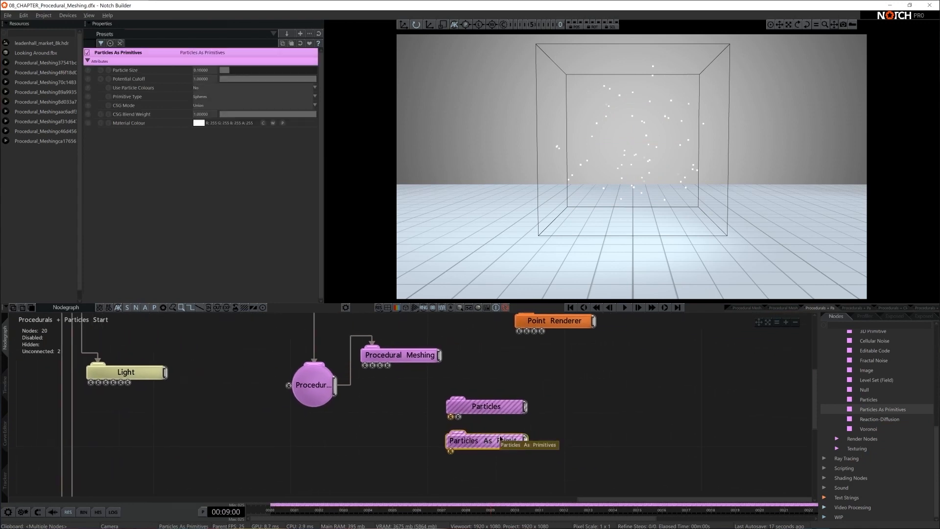
left_click(566, 411)
left_click(490, 407)
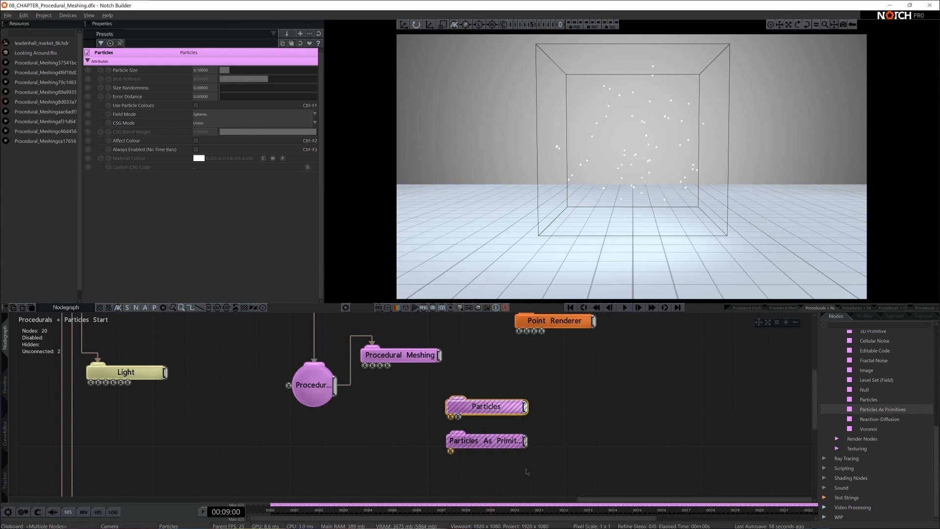
left_click(509, 441)
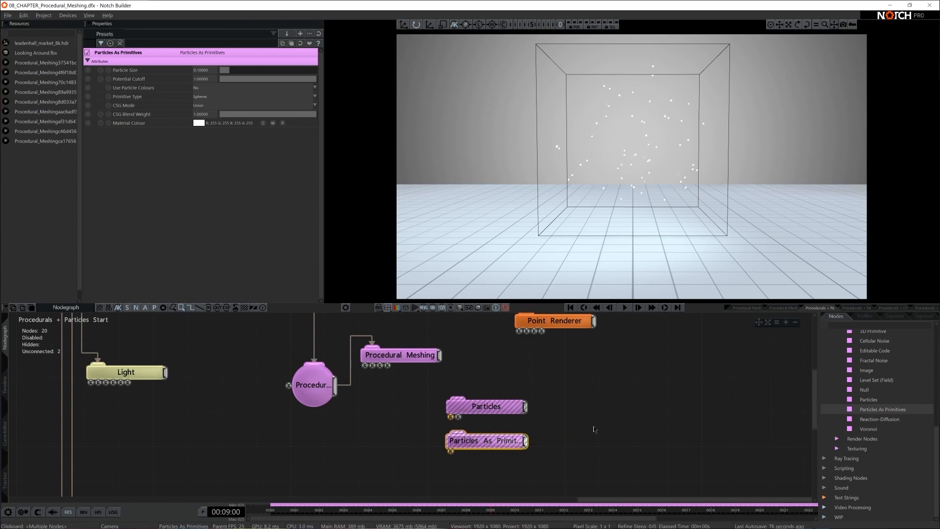
Step: Connect the procedural Particles node to the Procedural Root and link the Particle Root to its required Particle Node input
scroll(593, 426, "down", 2)
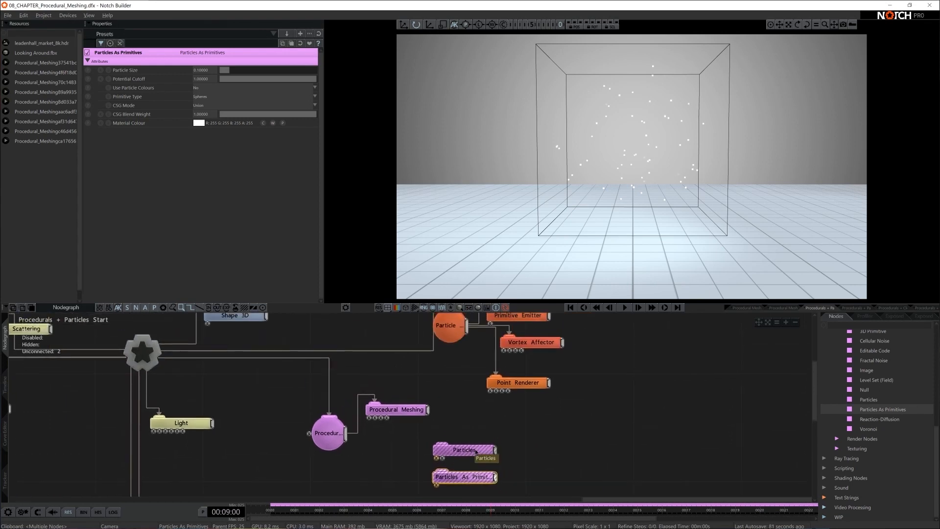
mouse_move(346, 434)
left_mouse_down()
mouse_move(402, 426)
mouse_move(417, 441)
mouse_move(457, 449)
left_mouse_up()
left_click(396, 471)
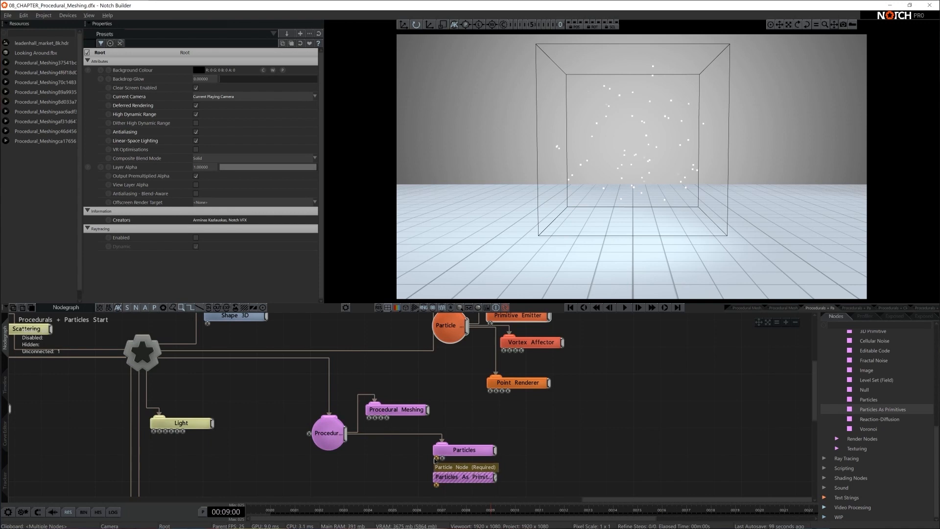
scroll(505, 454, "down", 1)
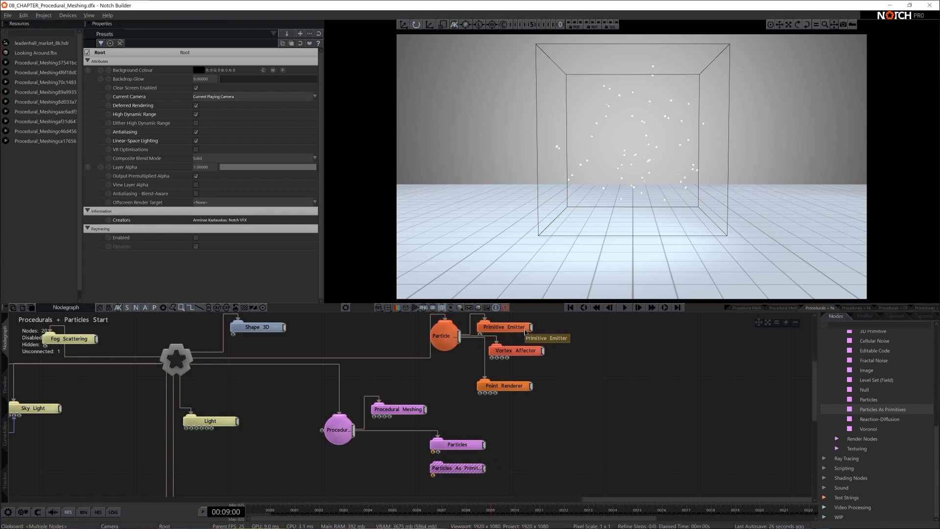
left_click_drag(459, 336, 434, 451)
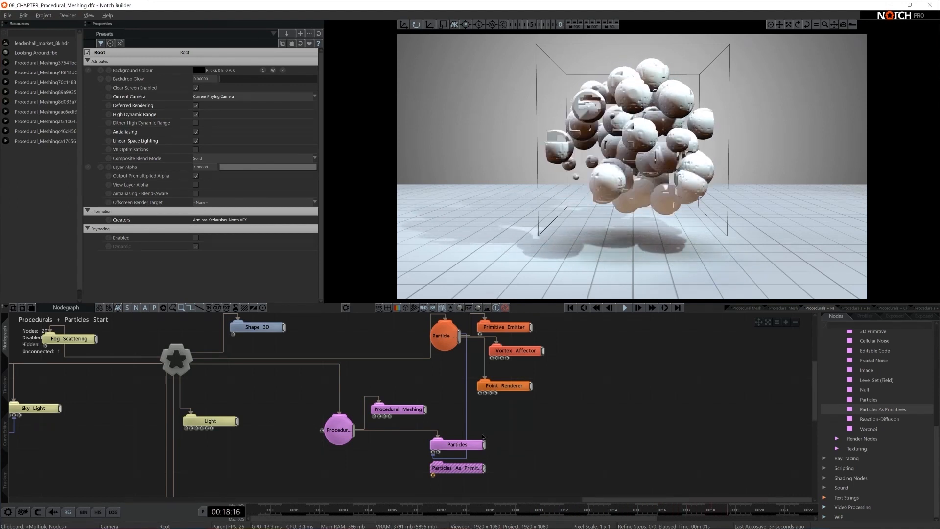
Step: Set the Procedural Meshing node's Error Tolerance to 10 and Smoothing Iterations to 20
left_click(405, 409)
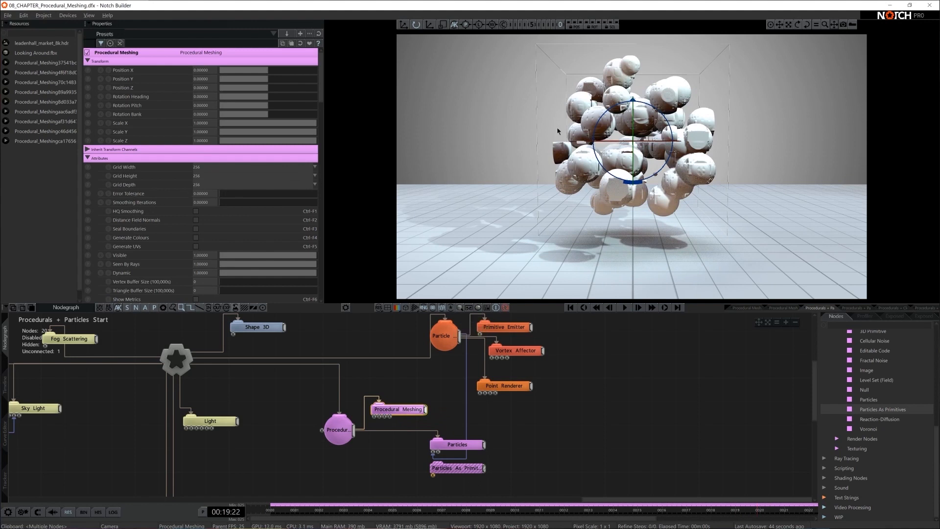
key("space")
key("space")
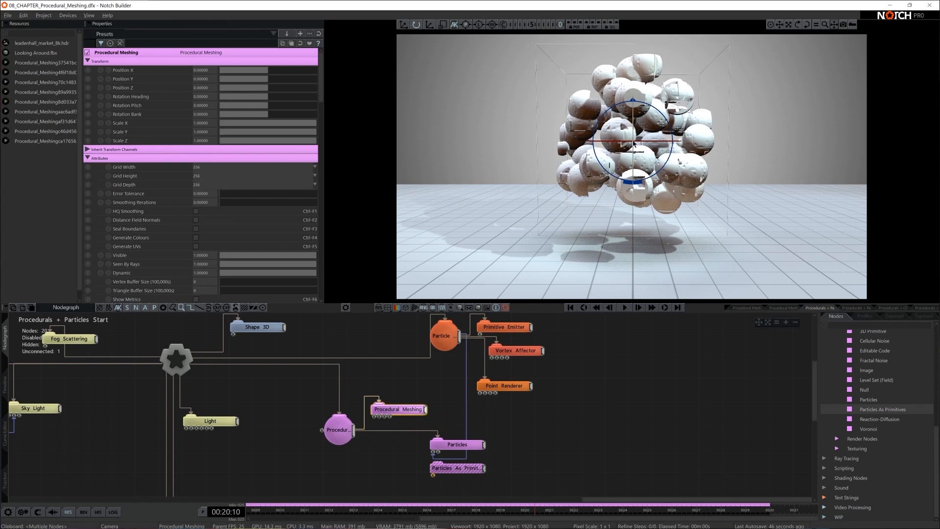
left_click(201, 194)
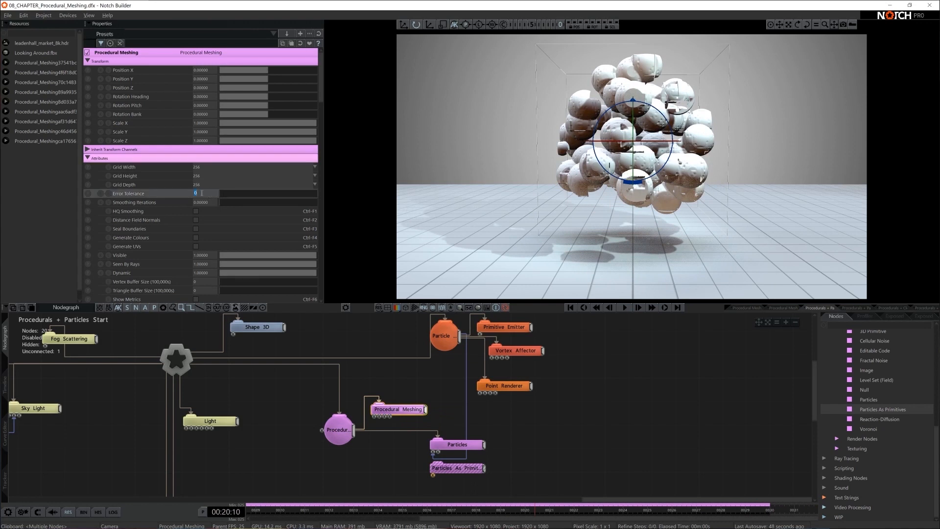
type("10")
key("Return")
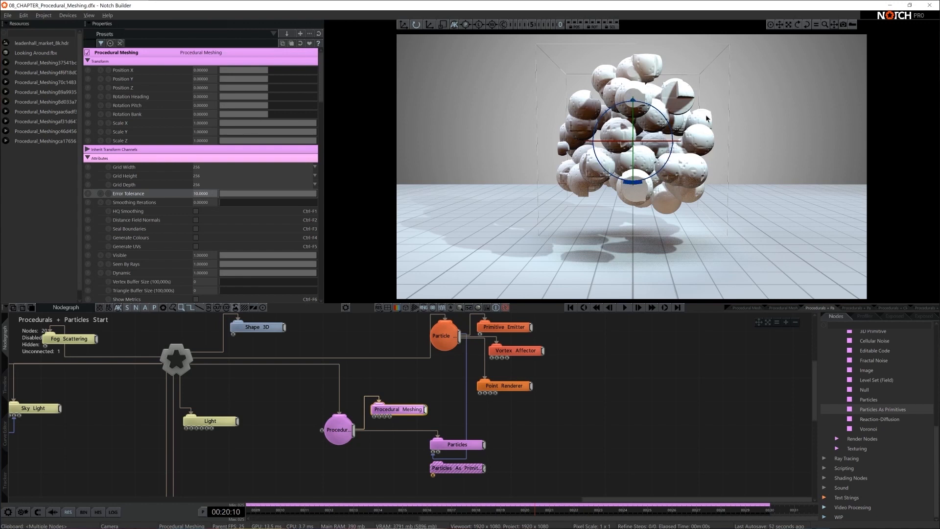
left_click(206, 202)
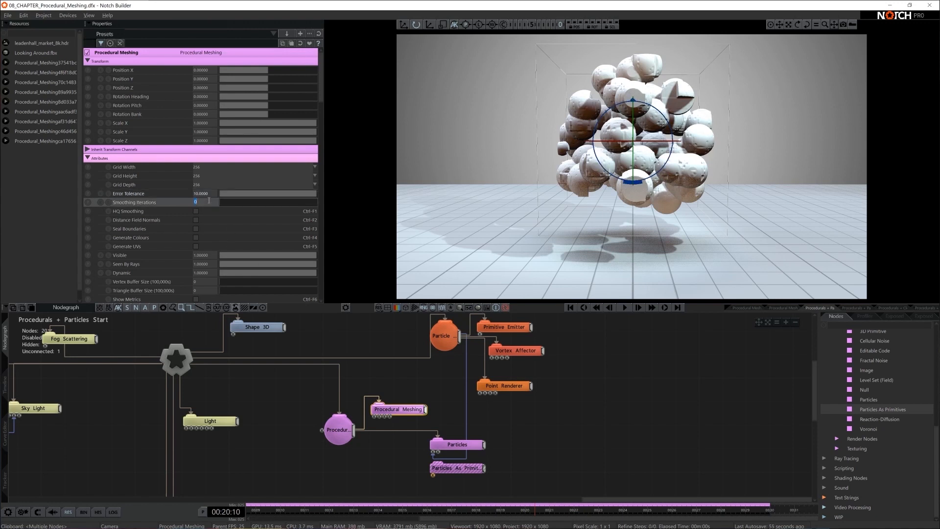
key("Return")
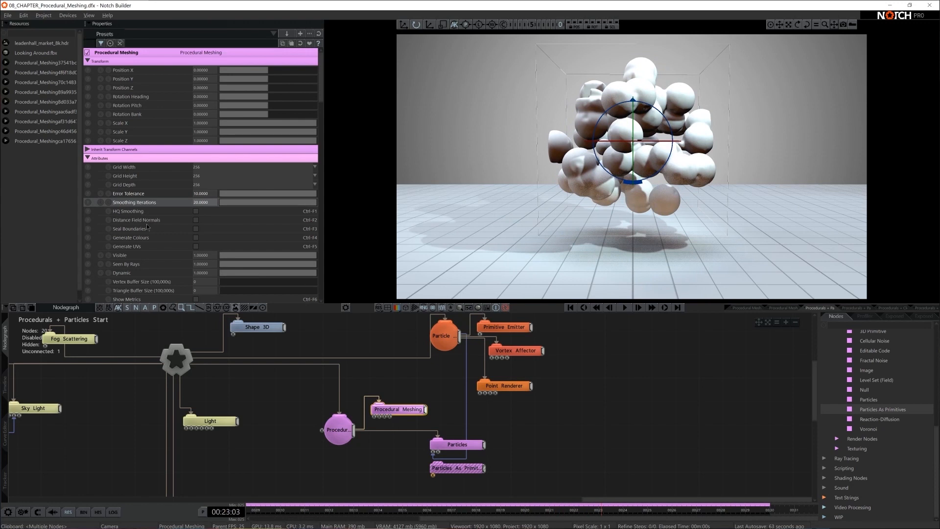
Step: Toggle Seal Boundaries on the Procedural Meshing node to compare sealed and open mesh edges
left_click(196, 229)
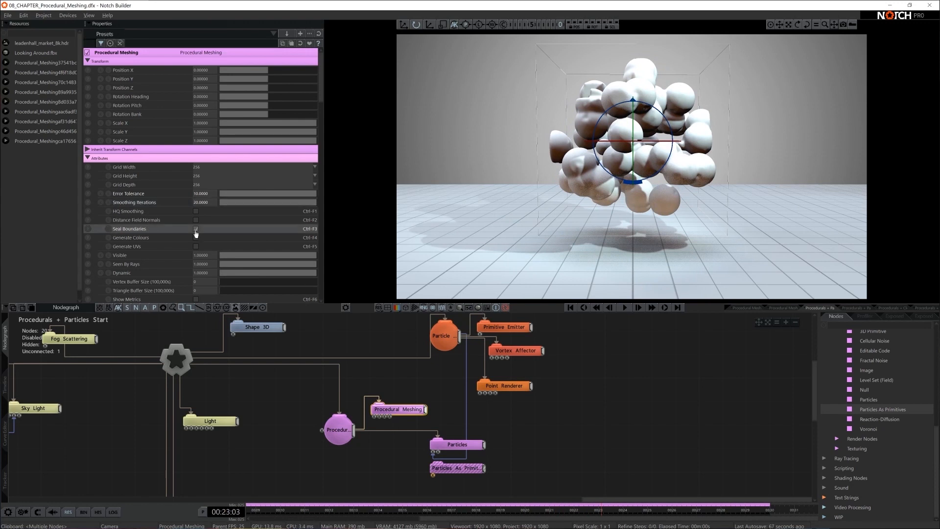
left_click(196, 230)
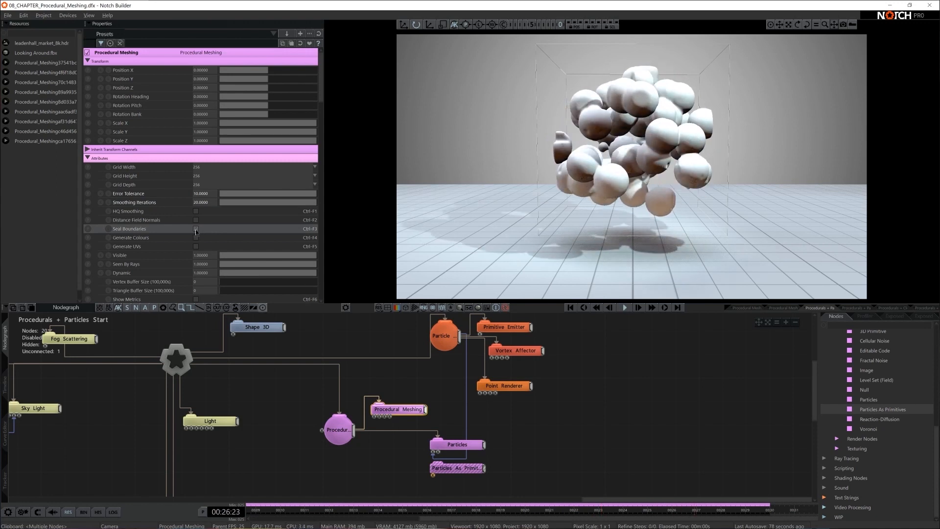
left_click(196, 229)
Step: Configure the Particles node with Particle Size about 0.115, Size Randomness about 0.87 and Field Mode Blobs
left_click_drag(459, 445, 488, 485)
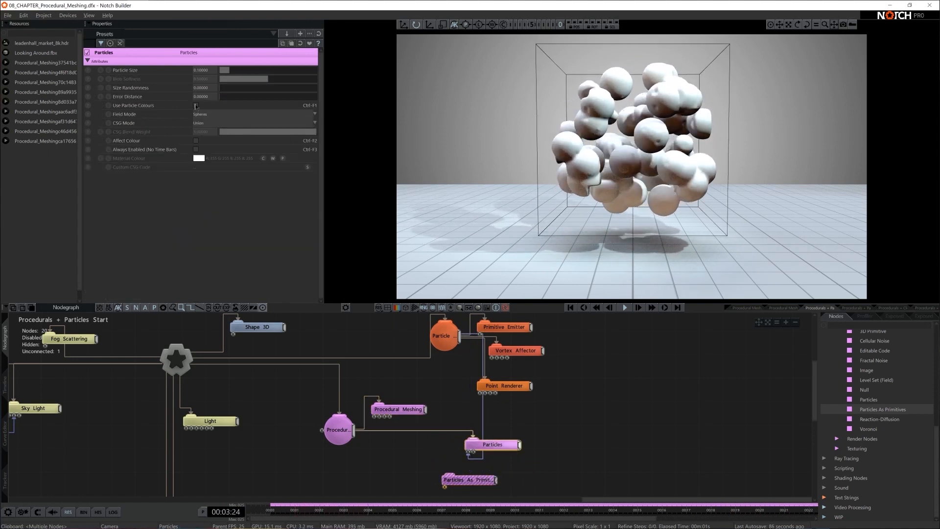
left_click_drag(230, 70, 243, 89)
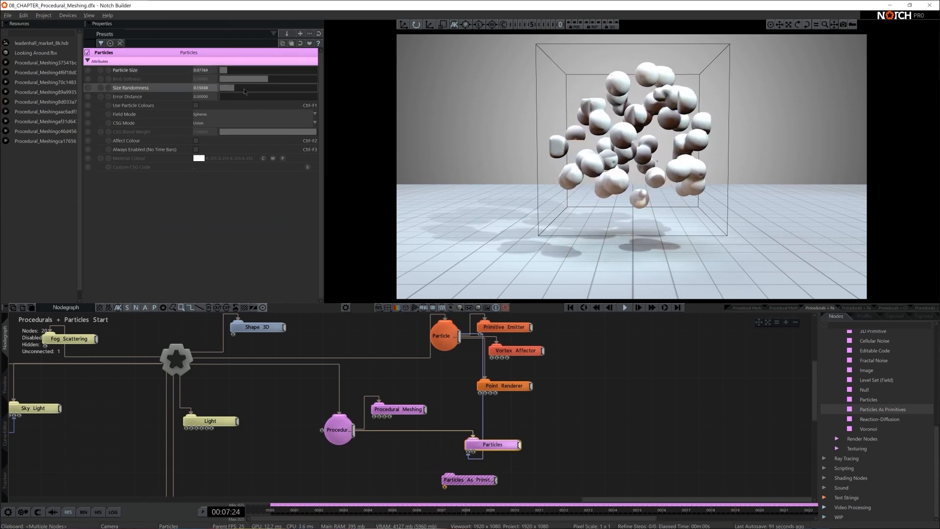
left_click(212, 117)
left_click(204, 130)
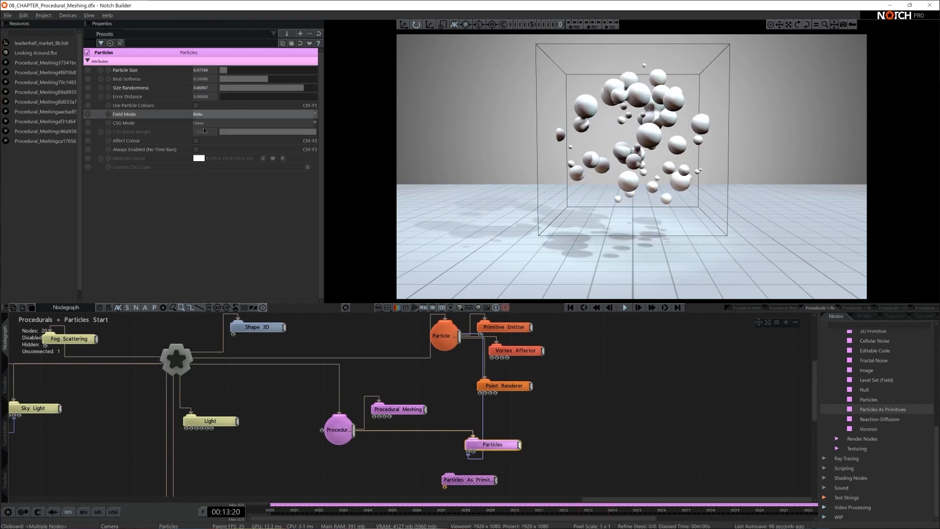
left_click_drag(229, 70, 233, 71)
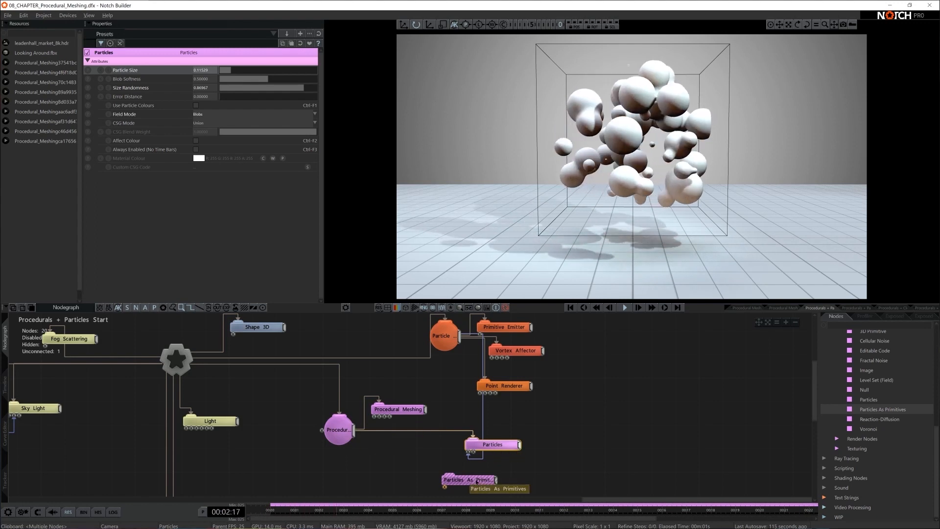
Step: Disconnect the Particles node from both the Procedural root and Particle Root, and move it aside
double_click(482, 435)
double_click(471, 435)
left_click_drag(471, 437, 531, 425)
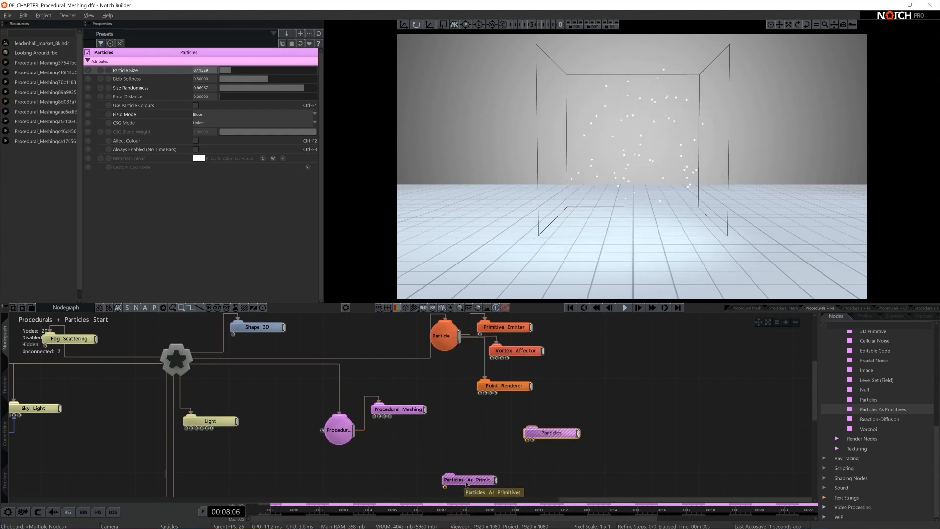
Step: Connect Particles As Primitives to the Procedural root and Particle Root, and set its Particle Size to about 0.198
left_click_drag(465, 480, 465, 444)
left_click_drag(353, 432, 446, 445)
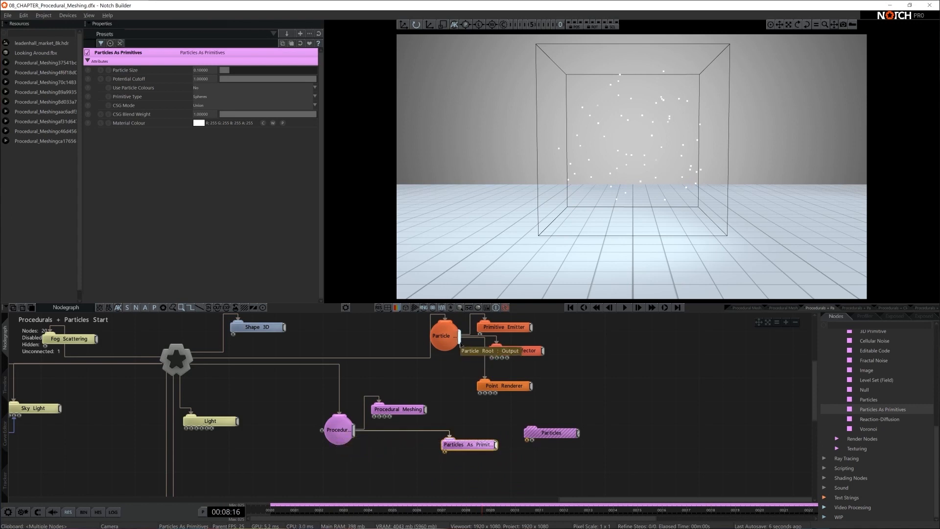
left_click_drag(459, 338, 446, 451)
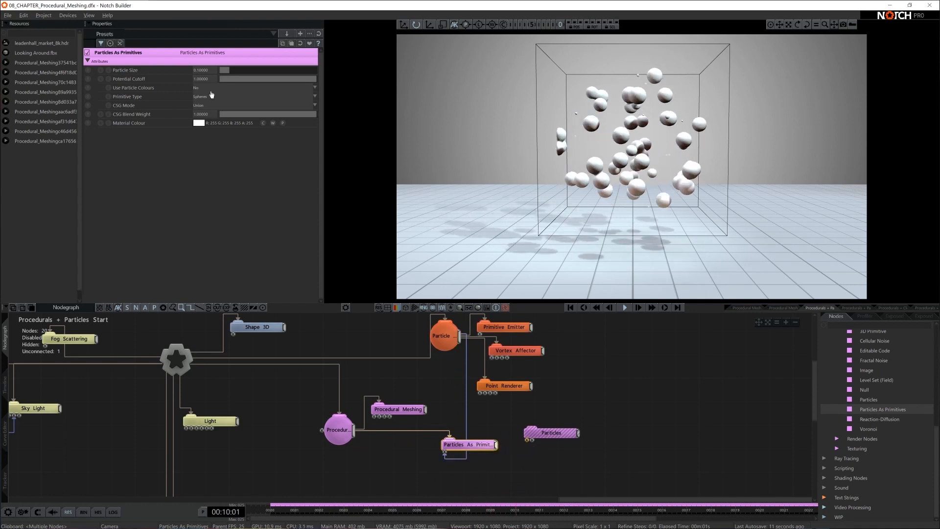
left_click_drag(231, 70, 239, 69)
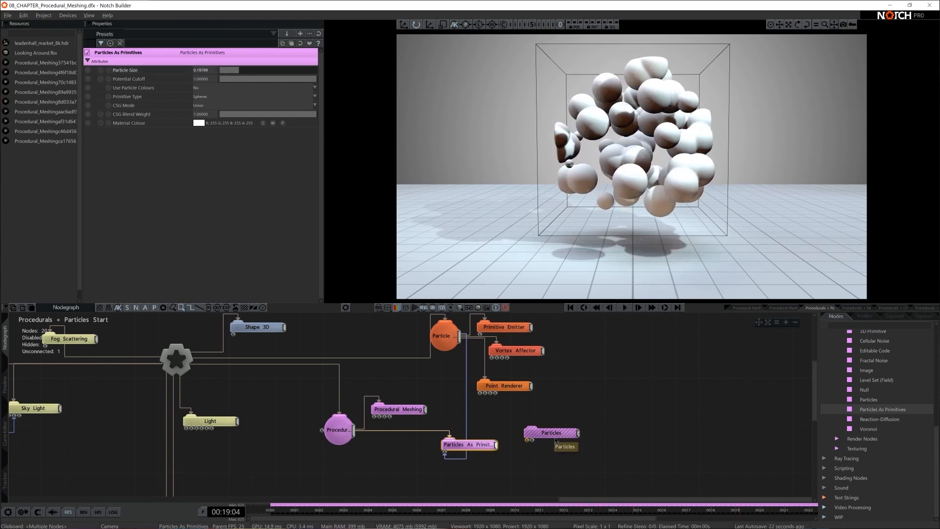
Step: Check the Field Mode options of the disconnected Particles node
left_click(554, 433)
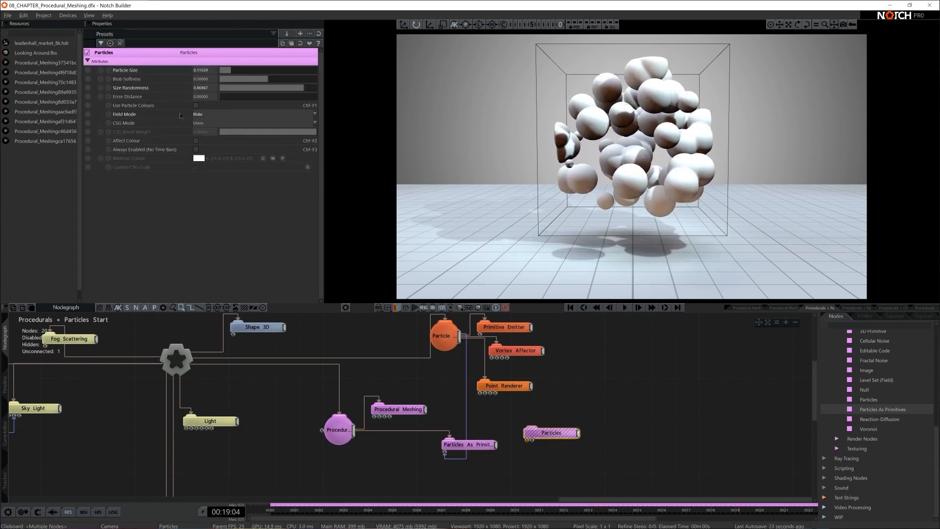
left_click(202, 117)
left_click(201, 118)
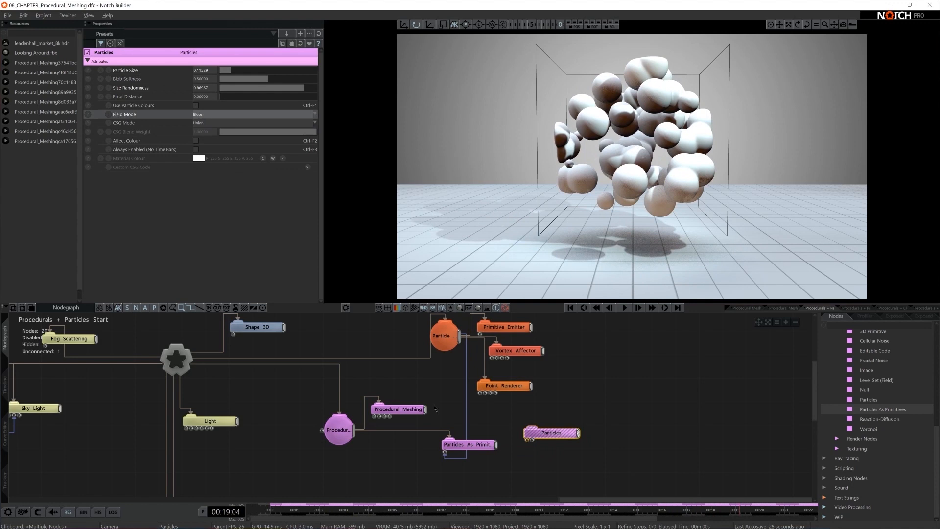
Step: Cycle through the Primitive Type options of Particles As Primitives and settle on Torus
left_click(459, 446)
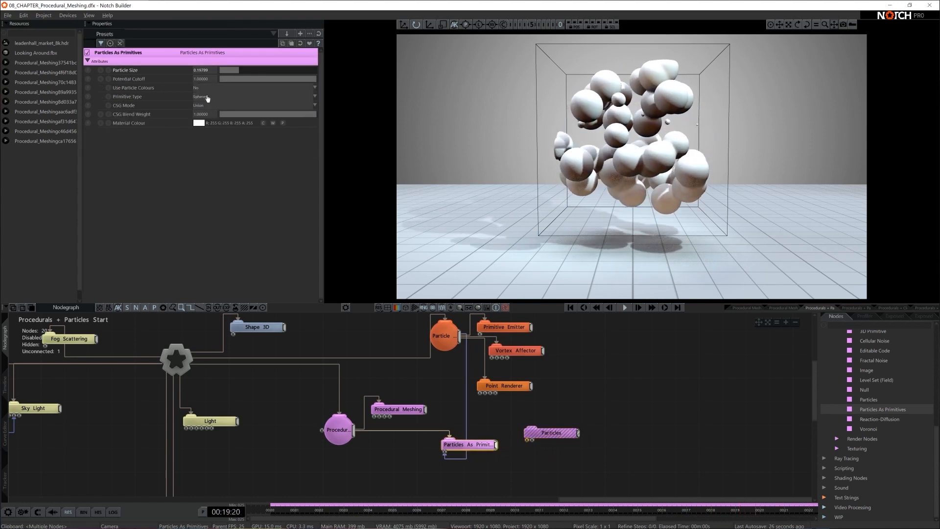
left_click(208, 97)
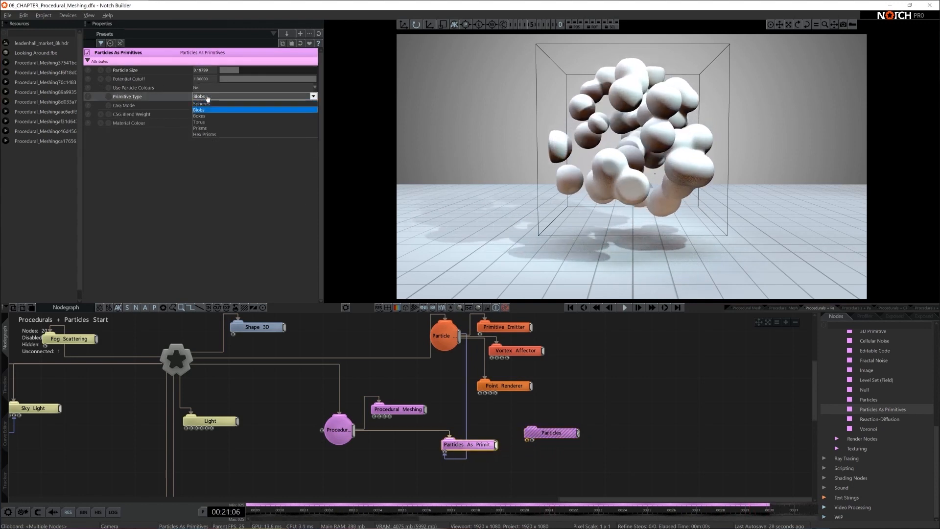
key("Down")
key("Down")
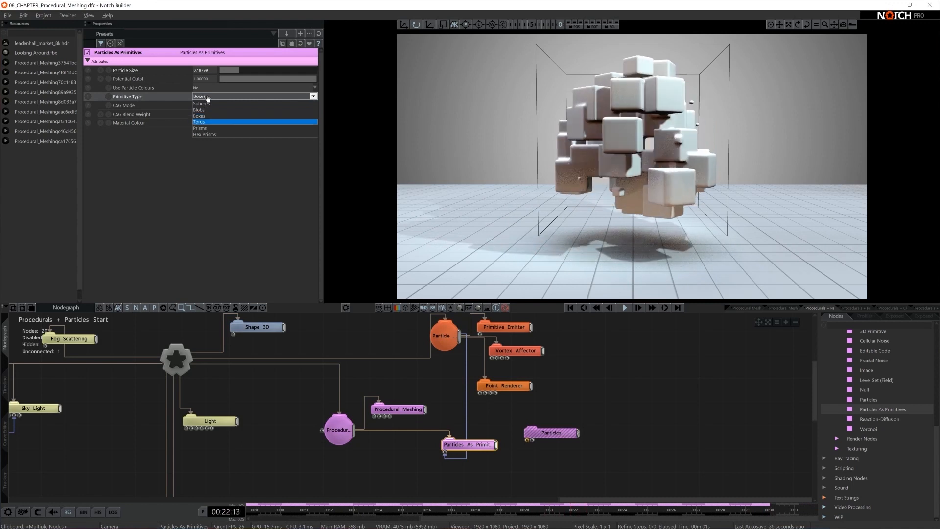
key("Down")
key("Down")
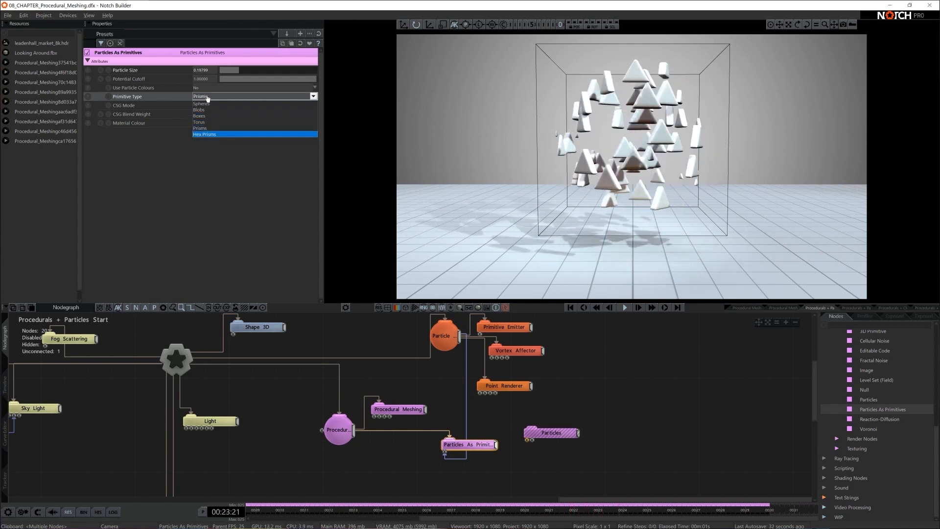
key("Up")
key("Up")
key("Up")
key("Up")
key("Up")
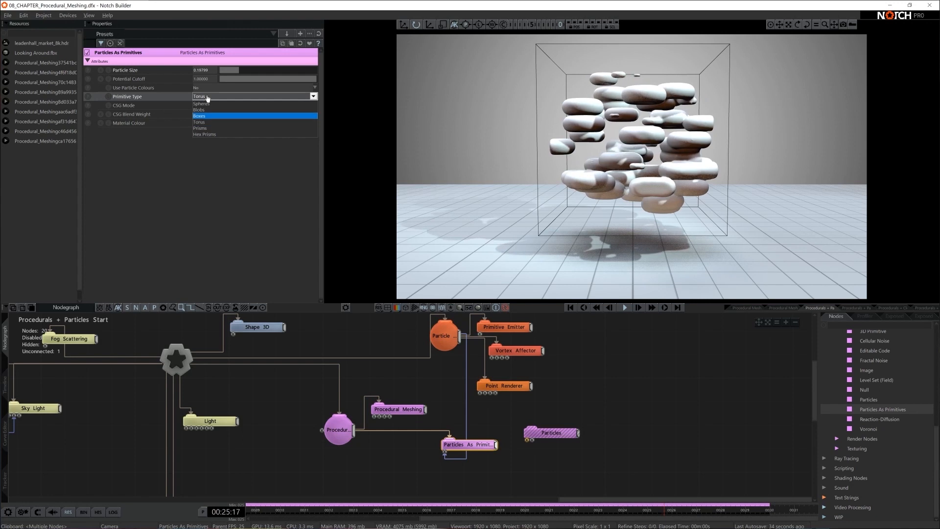
key("Down")
key("Down")
key("Down")
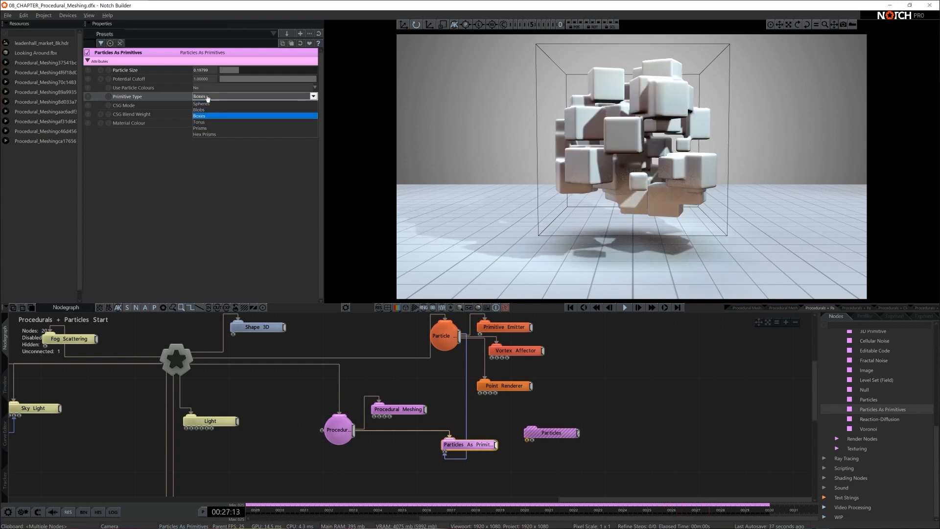
key("Return")
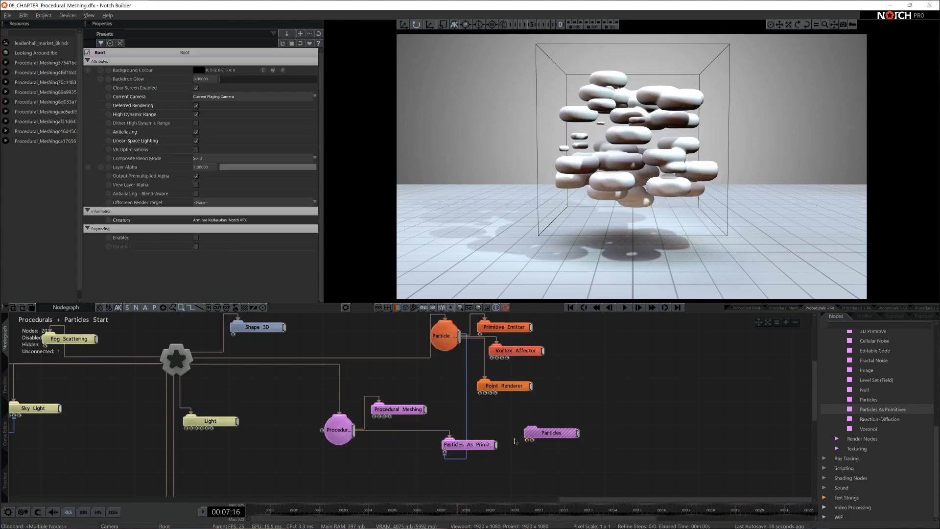
Step: Connect the Particles node to the Procedural root below Particles As Primitives, and disconnect Particle Root from Particles As Primitives
left_click_drag(554, 438, 474, 471)
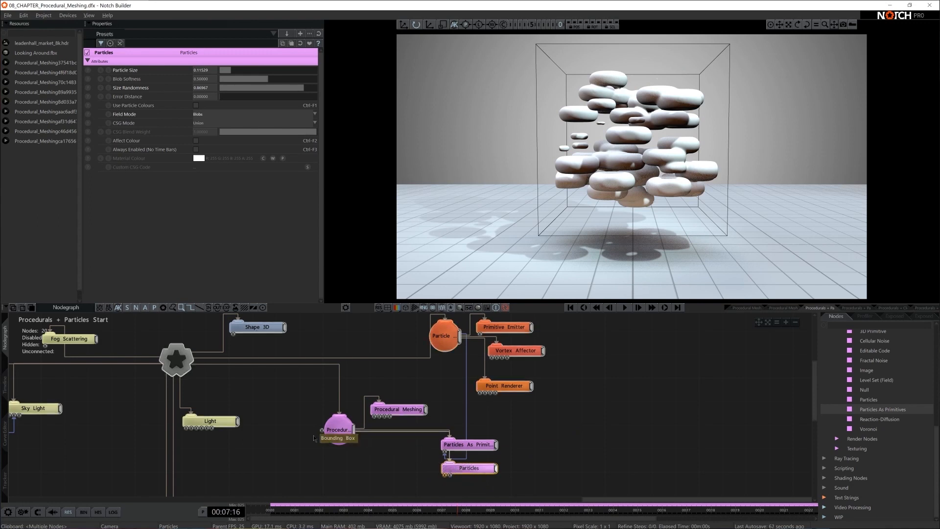
left_click_drag(469, 445, 434, 445)
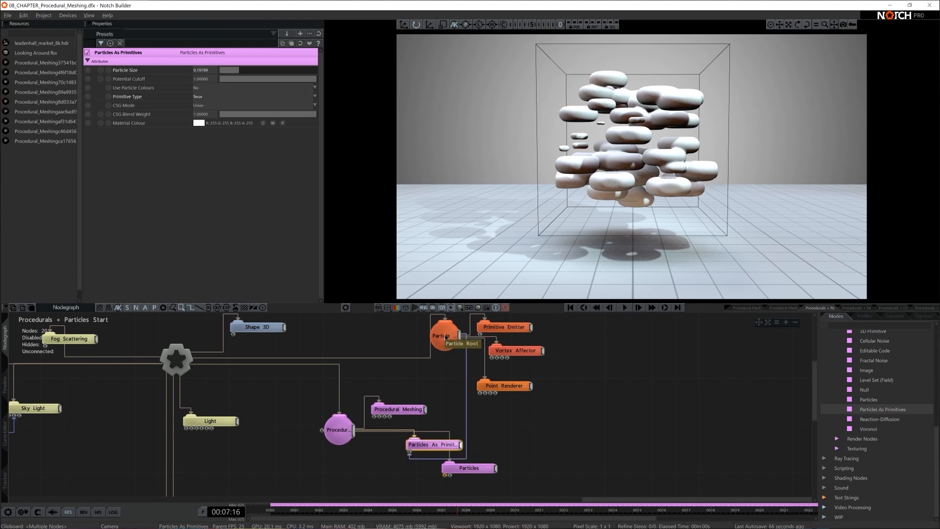
double_click(465, 352)
middle_click_drag(465, 352, 452, 359)
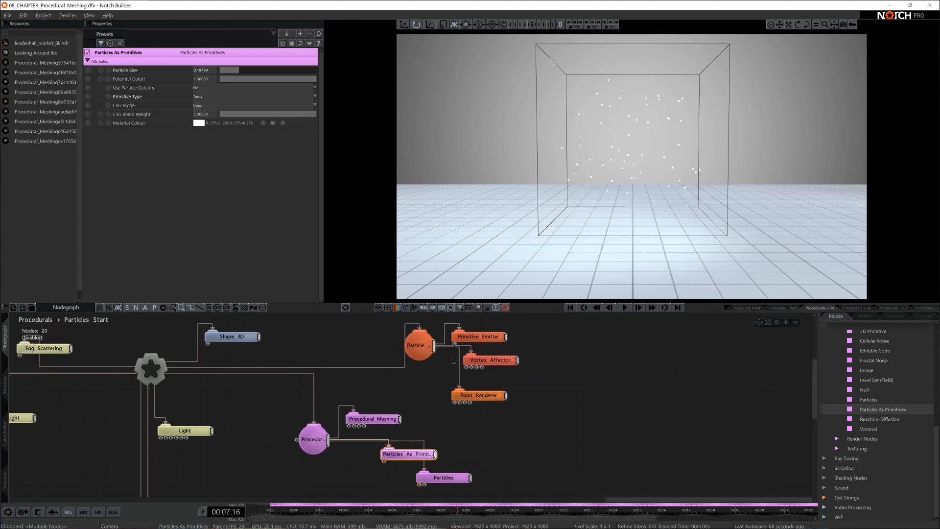
left_click_drag(417, 456, 429, 444)
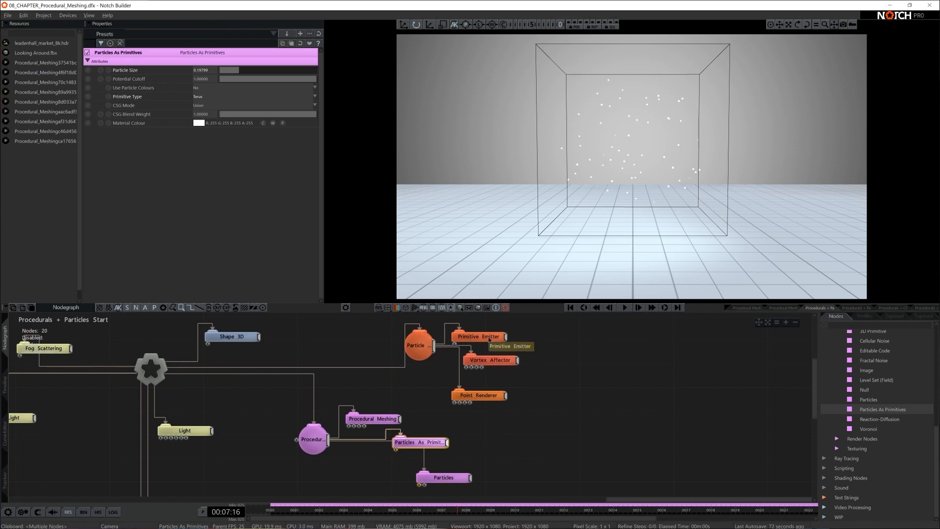
Step: Make room beside the Primitive Emitter, duplicate it, and connect the copy to Particle Root
left_click_drag(555, 366, 620, 392)
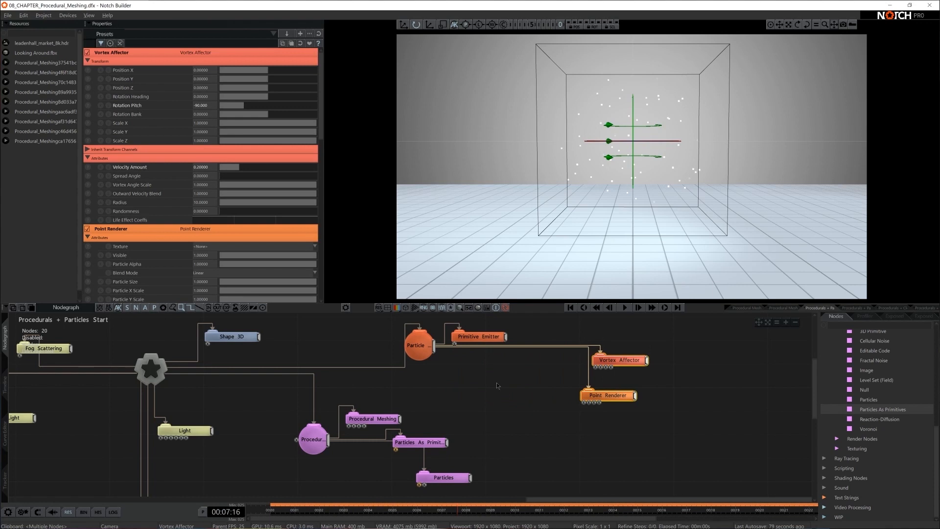
left_click(479, 338)
key("ctrl+c")
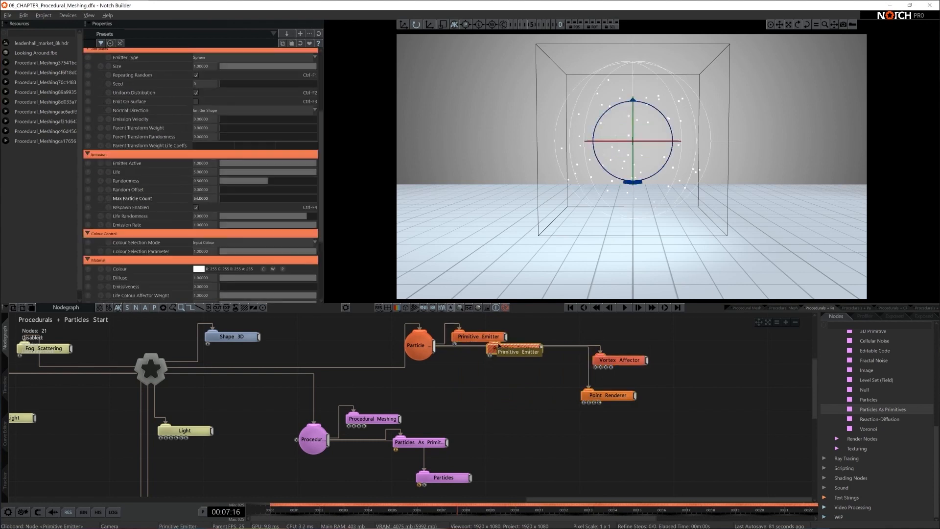
key("ctrl+v")
left_click(432, 348)
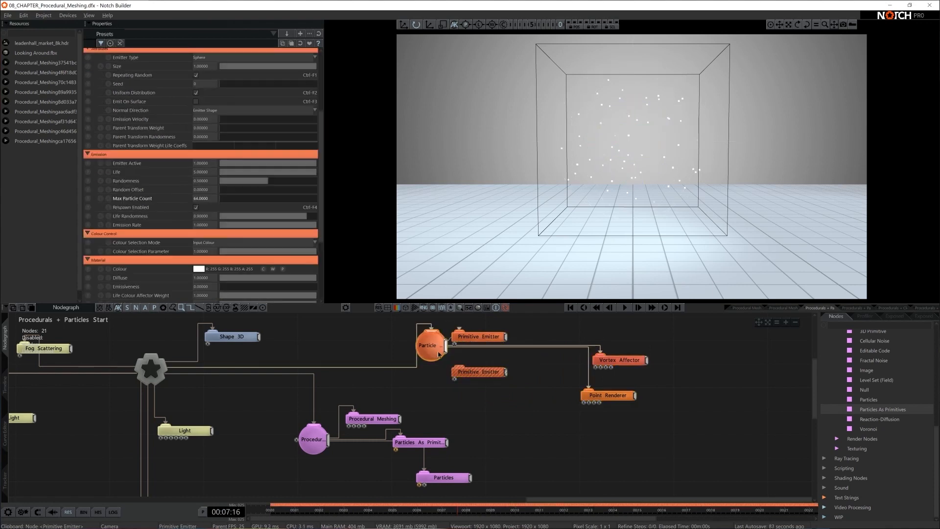
left_click_drag(434, 348, 460, 370)
Step: Move the Vortex Affector beside the original Primitive Emitter and connect it to that emitter instead of Particle Root
left_click(482, 338)
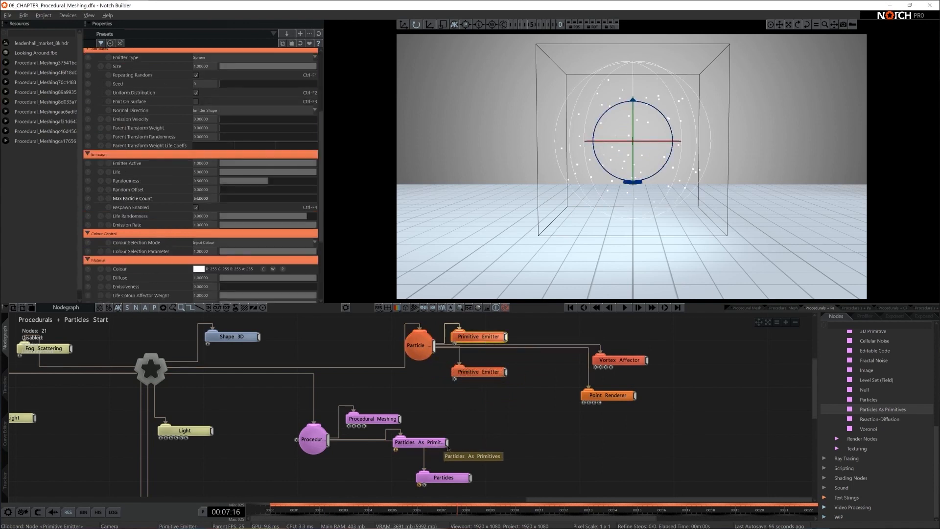
left_click(475, 372)
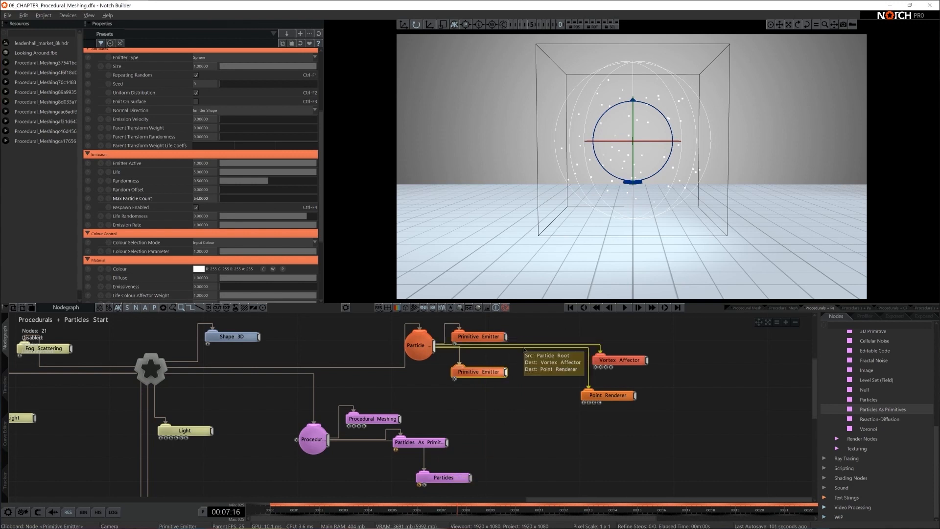
mouse_move(599, 360)
left_mouse_down()
mouse_move(561, 326)
mouse_move(550, 336)
mouse_move(561, 334)
left_mouse_up()
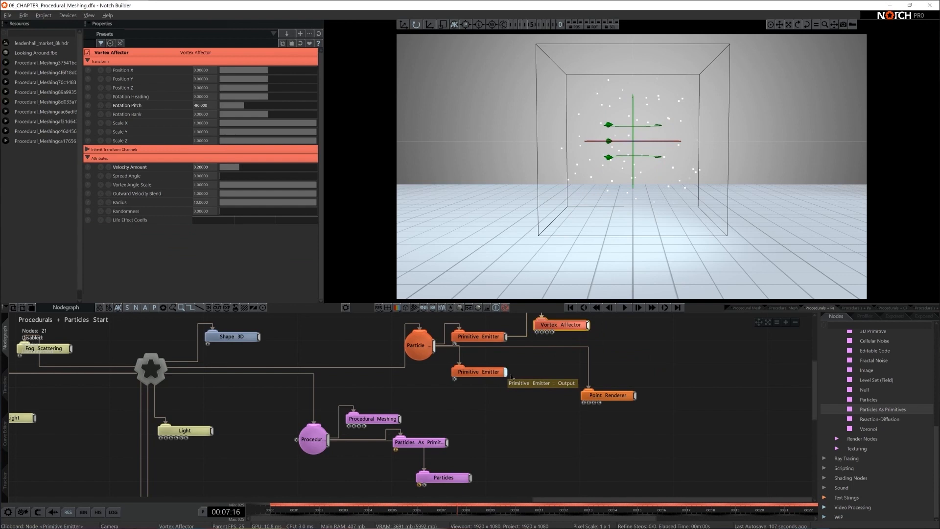
Step: Add a Curl Noise Fluid Affector node and connect it to the lower Primitive Emitter
left_click(876, 326)
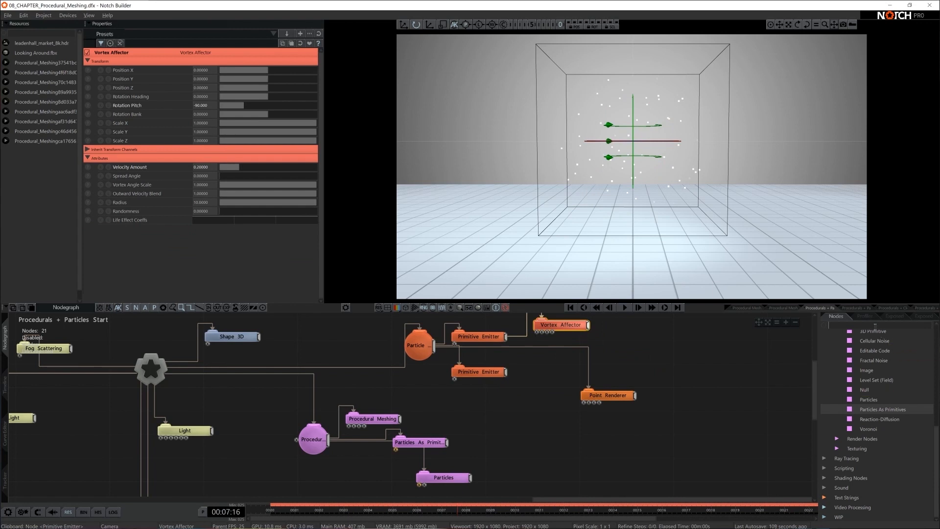
type("curl")
left_click_drag(886, 404, 530, 391)
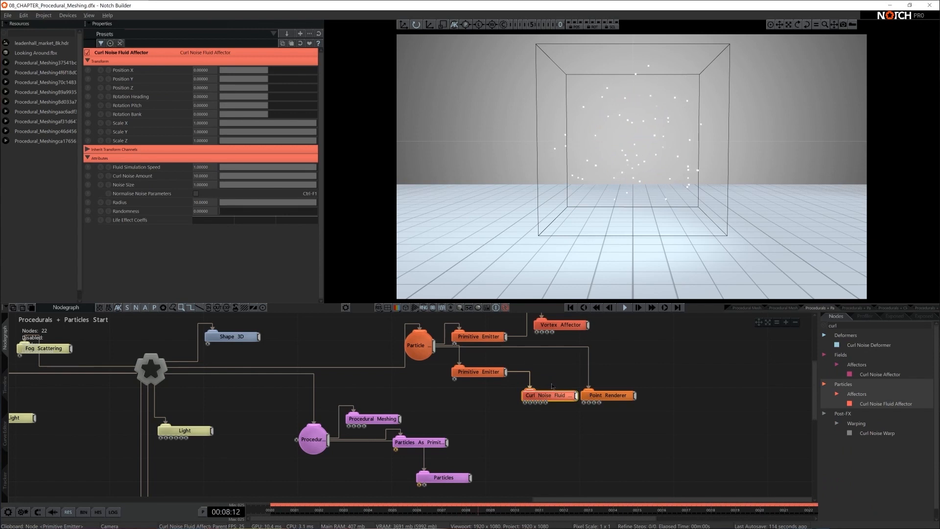
Step: Set the Curl Noise Fluid Affector's Fluid Simulation Speed to 0.2 and its Curl Noise Amount to 50
left_click(197, 168)
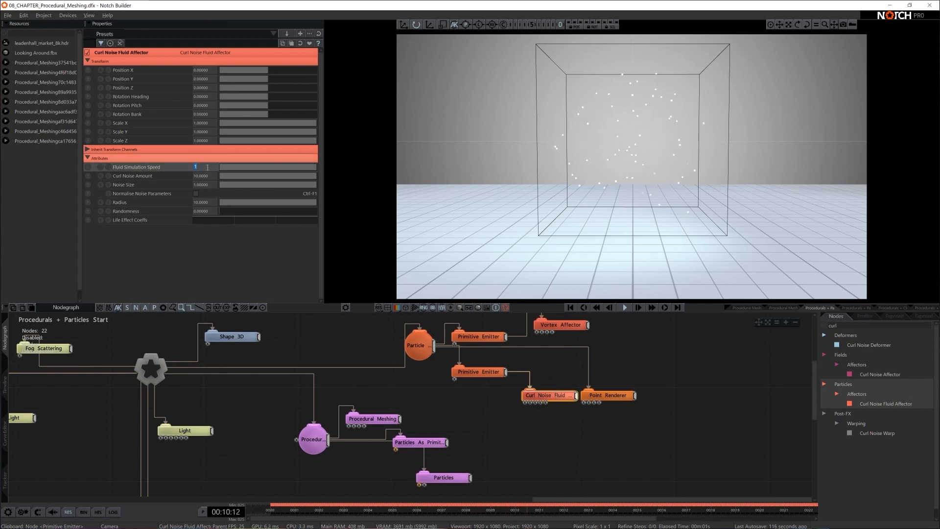
type("0.2")
key("Return")
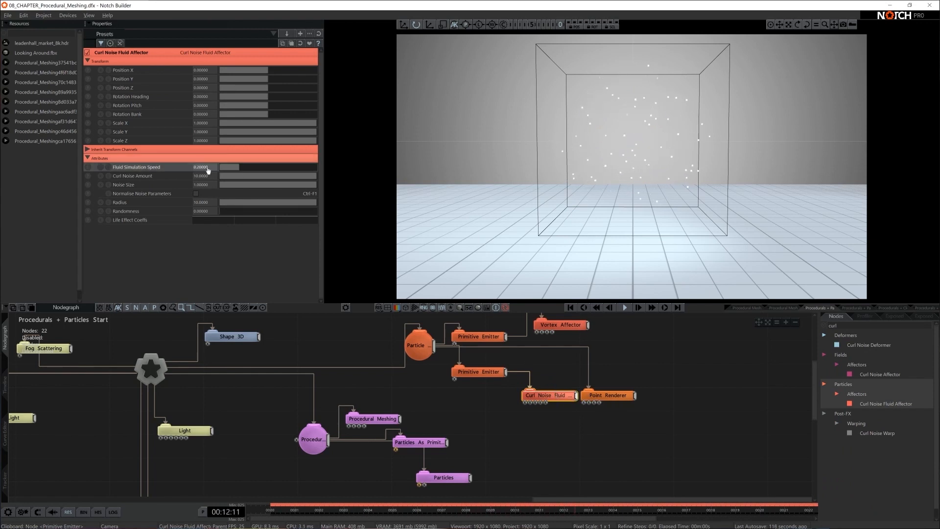
left_click(209, 175)
type("50")
key("Return")
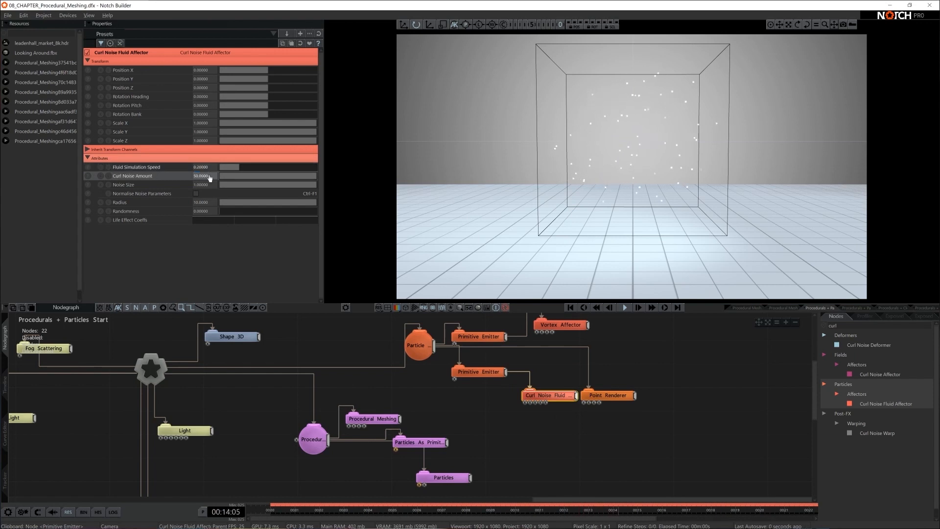
Step: Set the Curl Noise Fluid Affector's Noise Size to 0.3 and toggle the timeline playback
left_click(255, 185)
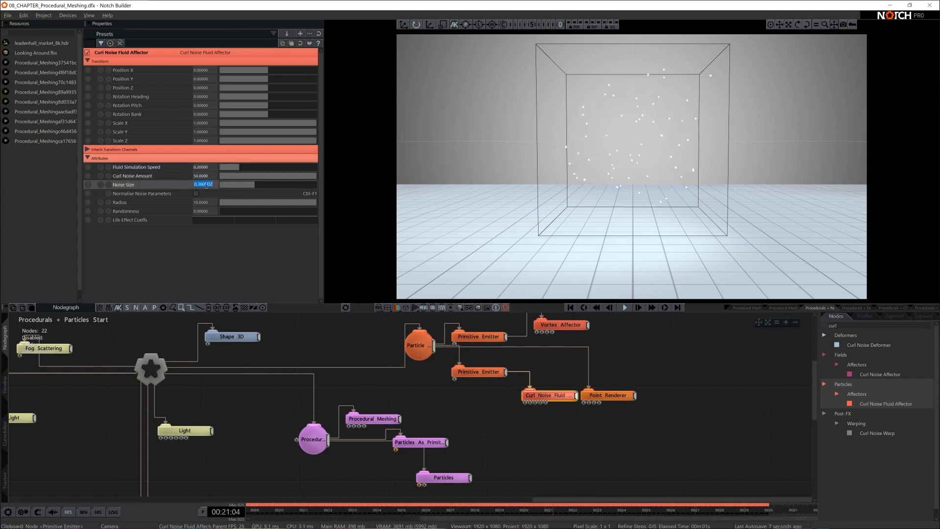
type("0.3")
key("Return")
key("space")
Step: Set the Max Particle Count to 32 on both Primitive Emitters
left_click(416, 345)
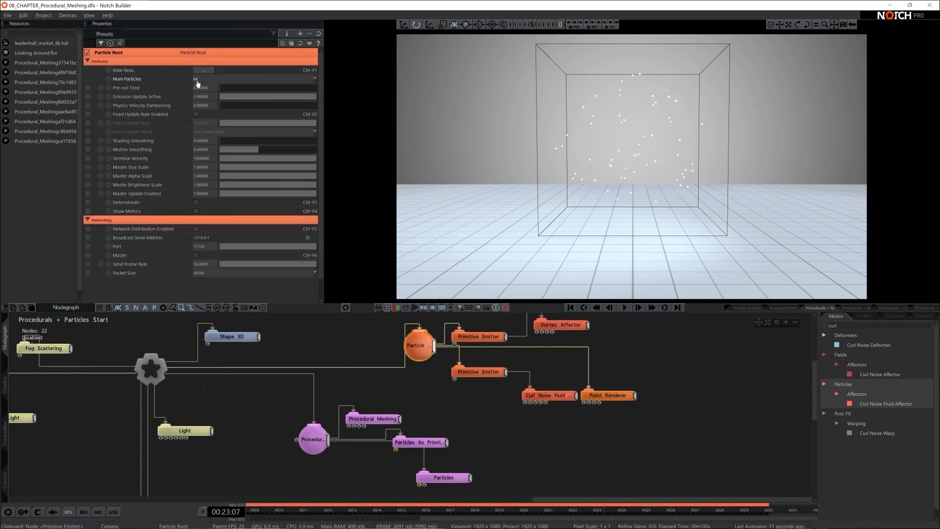
left_click(479, 337)
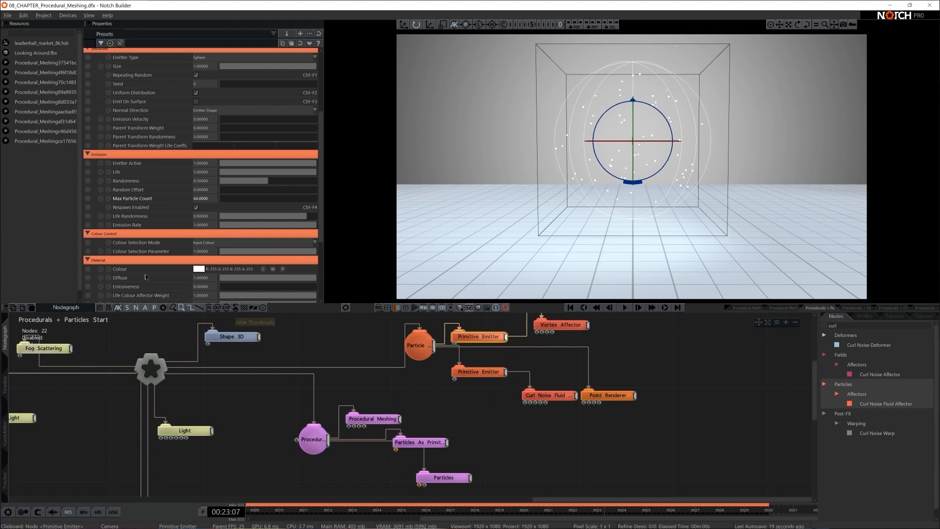
left_click(209, 197)
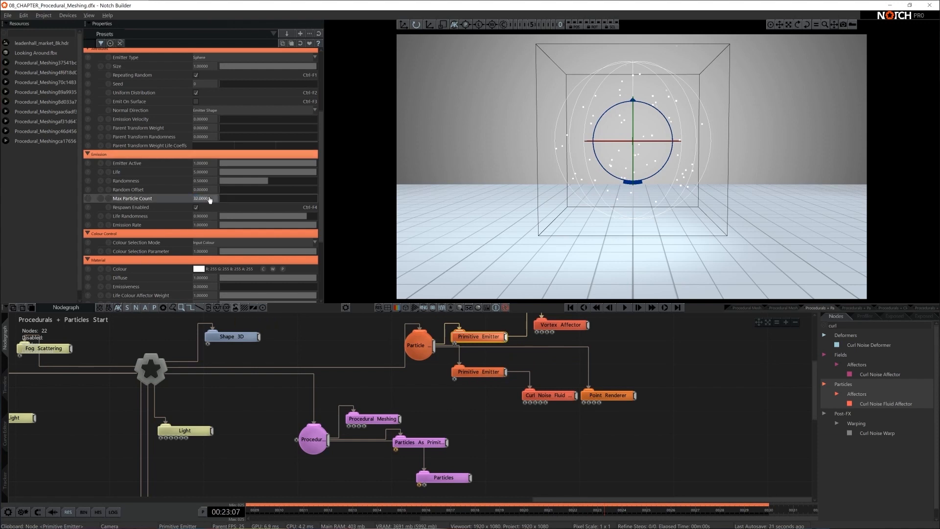
left_click(477, 374)
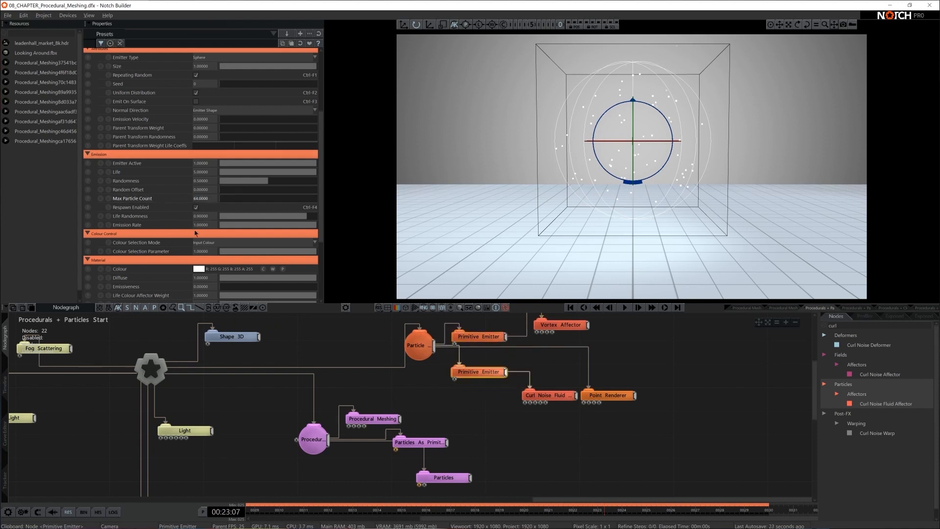
left_click(203, 197)
type("32")
key("Return")
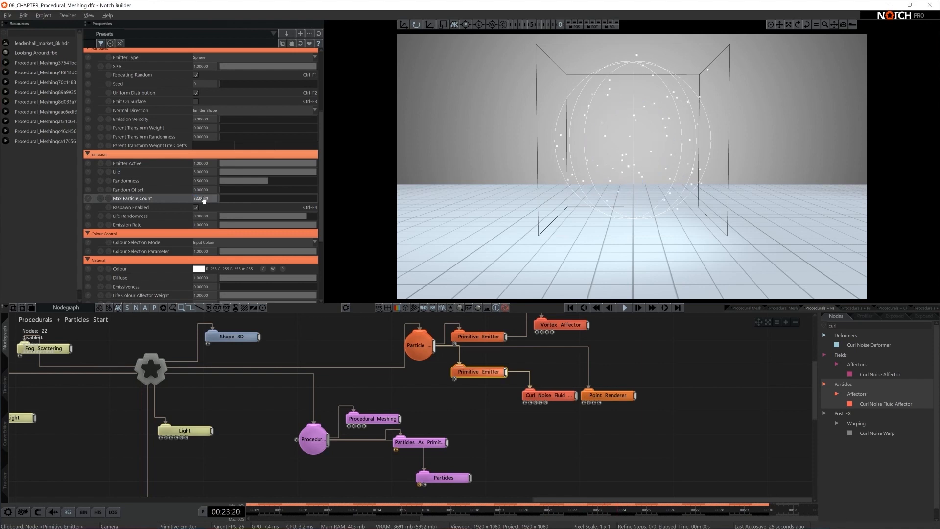
Step: Reduce the Curl Noise Fluid Affector's Radius to about 1.1 while the timeline plays
left_click(544, 395)
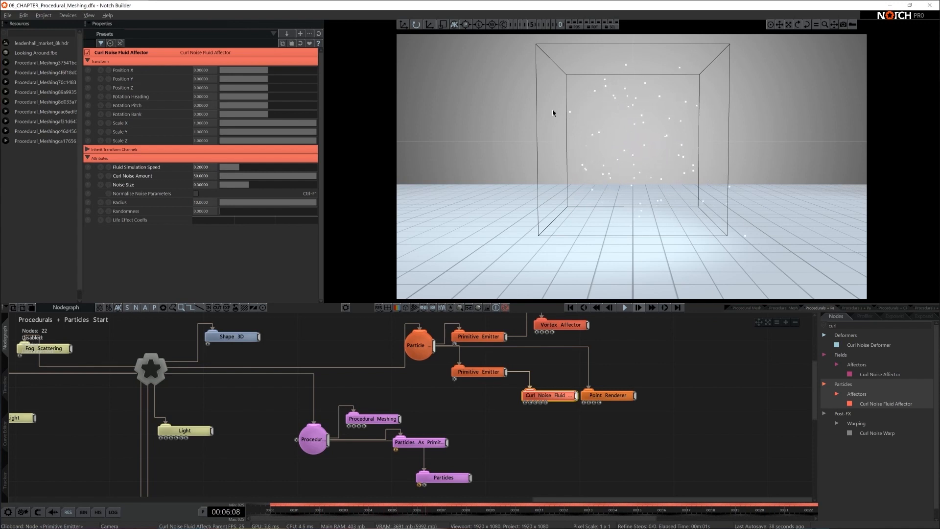
key("space")
left_click_drag(299, 202, 286, 204)
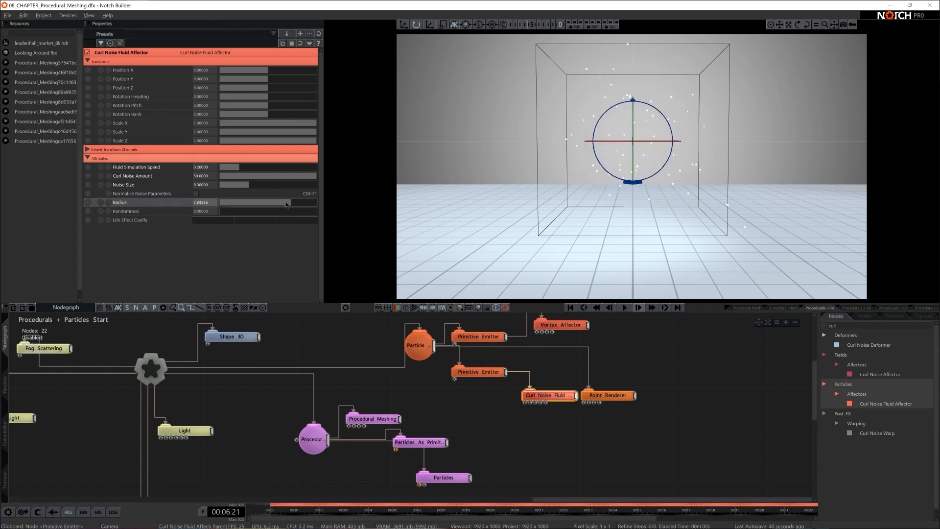
key("space")
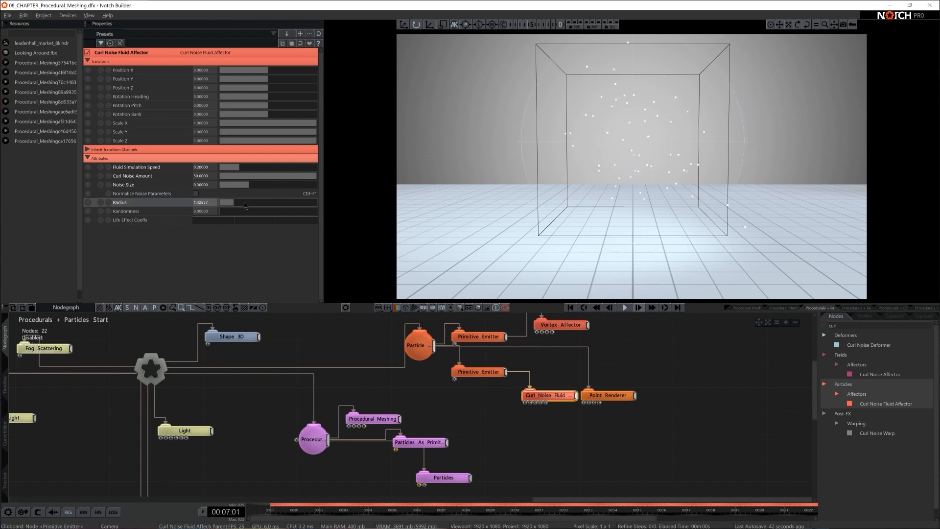
left_click_drag(231, 203, 231, 203)
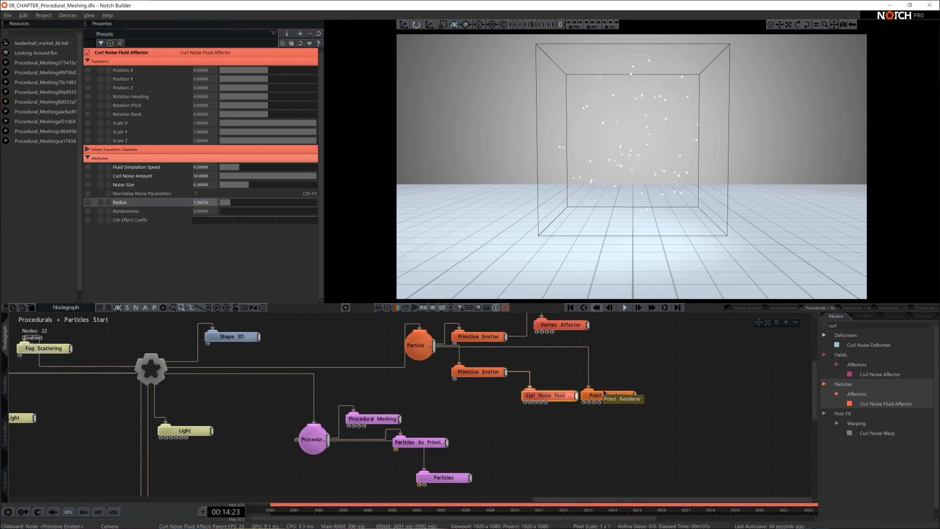
Step: Move the Point Renderer away from the Curl Noise Fluid Affector and disable it
left_click_drag(603, 391, 660, 367)
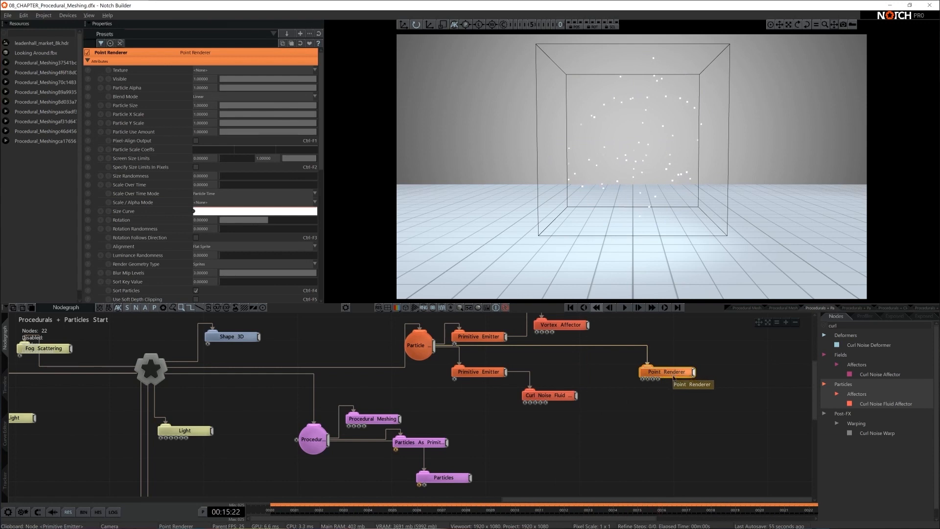
key("d")
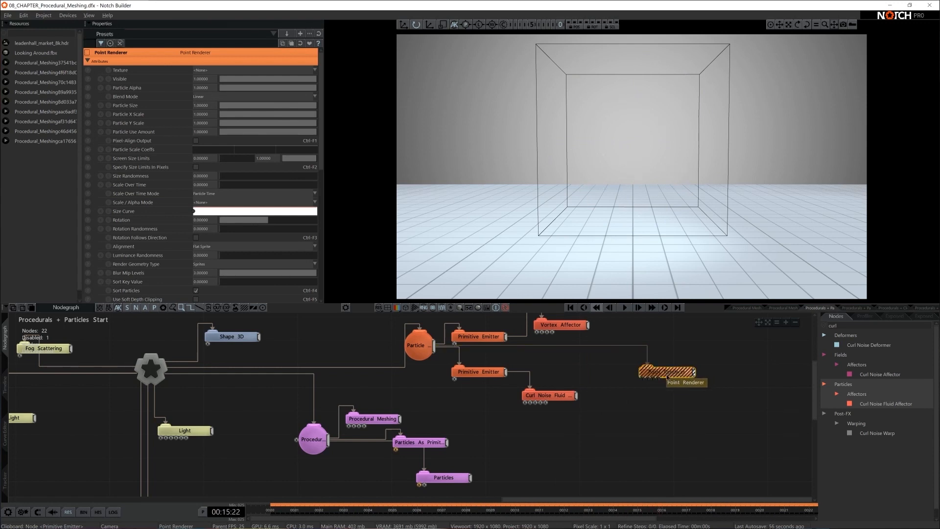
Step: Space out the procedural nodes, then connect the upper Primitive Emitter to Particles and the lower one to Particles As Primitives
mouse_move(439, 478)
left_mouse_down()
mouse_move(438, 432)
mouse_move(435, 466)
left_mouse_up()
left_click_drag(442, 431, 377, 403)
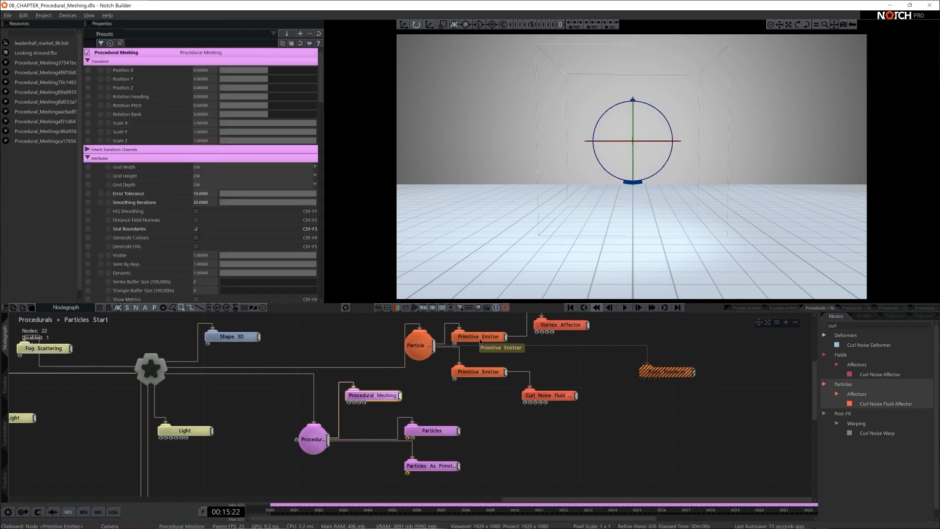
left_click_drag(506, 336, 411, 438)
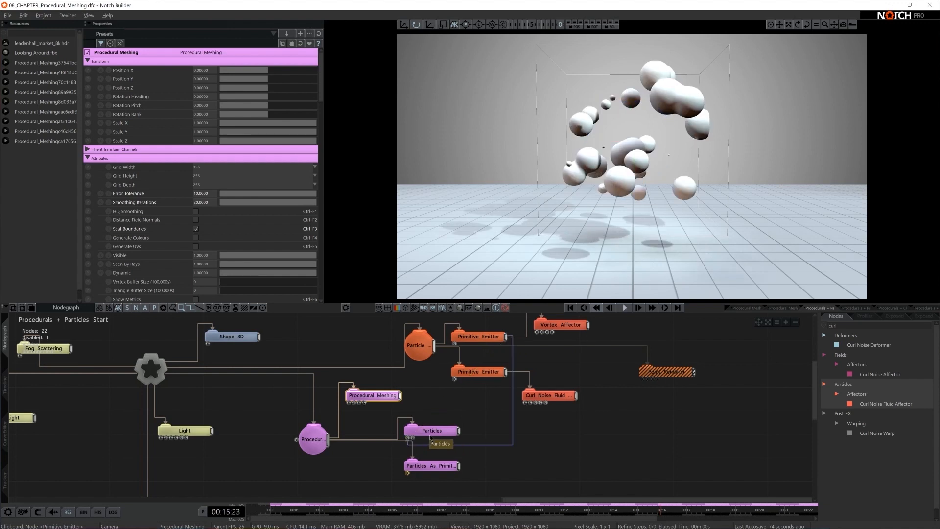
left_click(438, 466)
left_click_drag(506, 373, 409, 473)
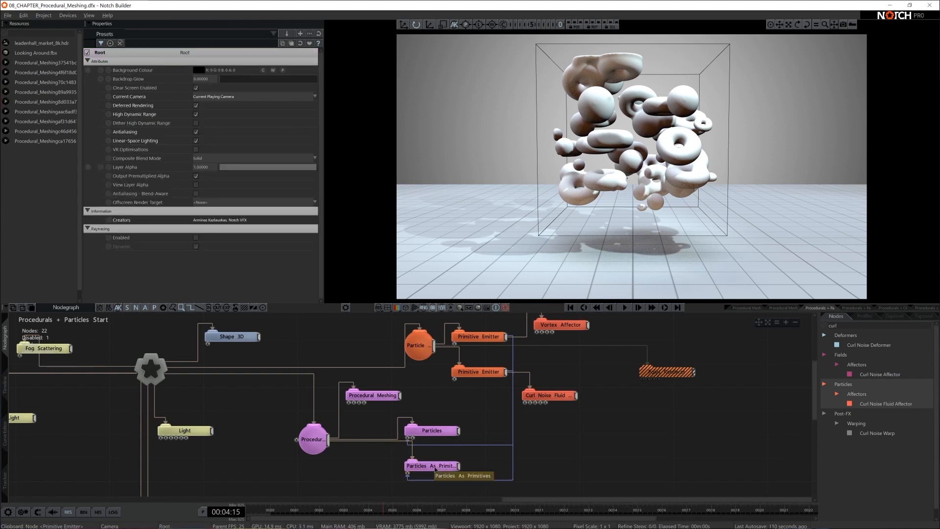
Step: Set the CSG Mode of Particles As Primitives to Smooth Union
left_click(434, 467)
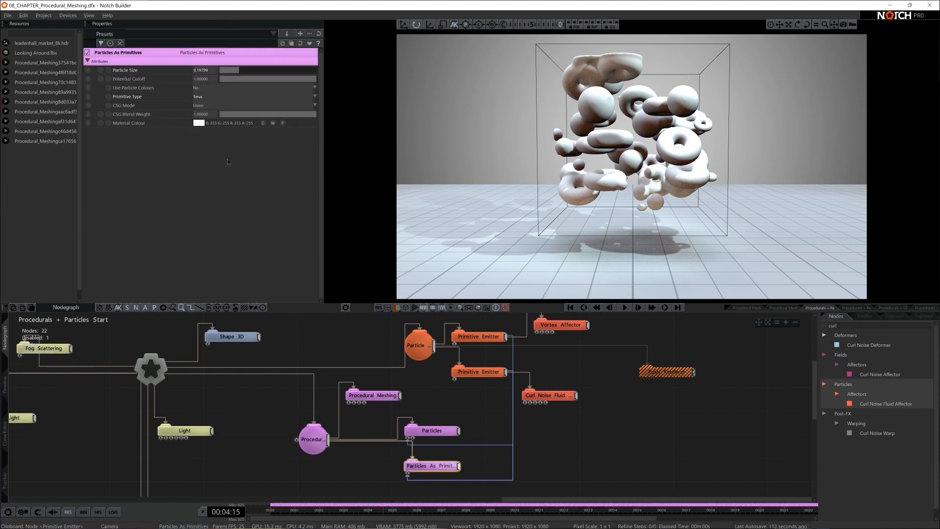
left_click(198, 105)
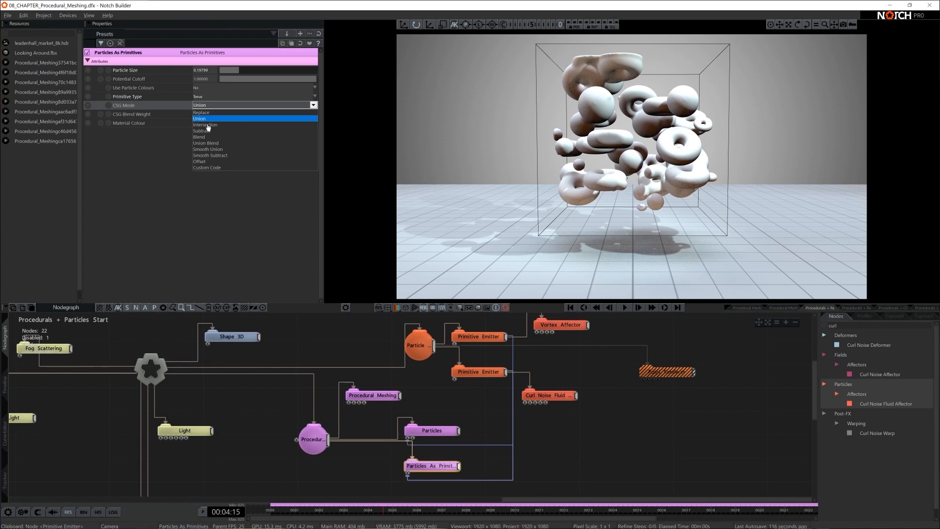
left_click(208, 149)
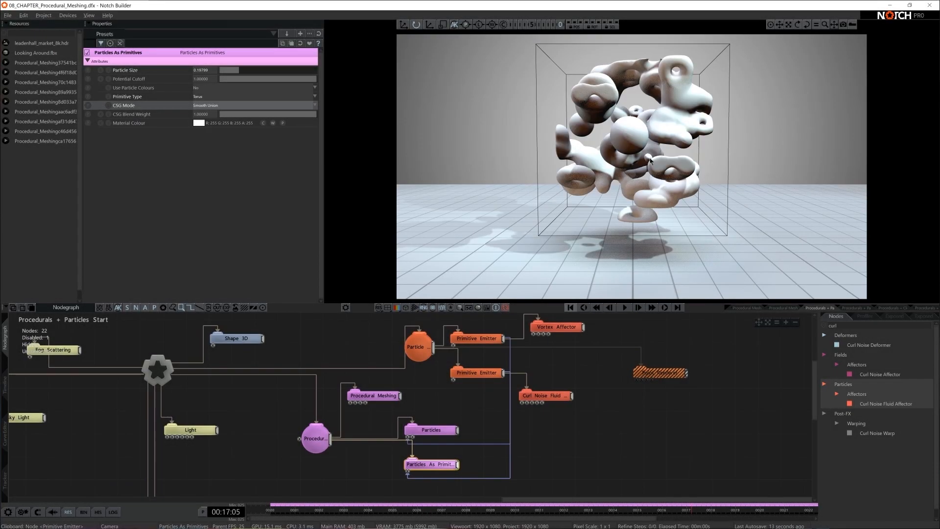
Step: Add a Material node and connect it to Procedural Meshing
left_click(360, 396)
left_click(858, 324)
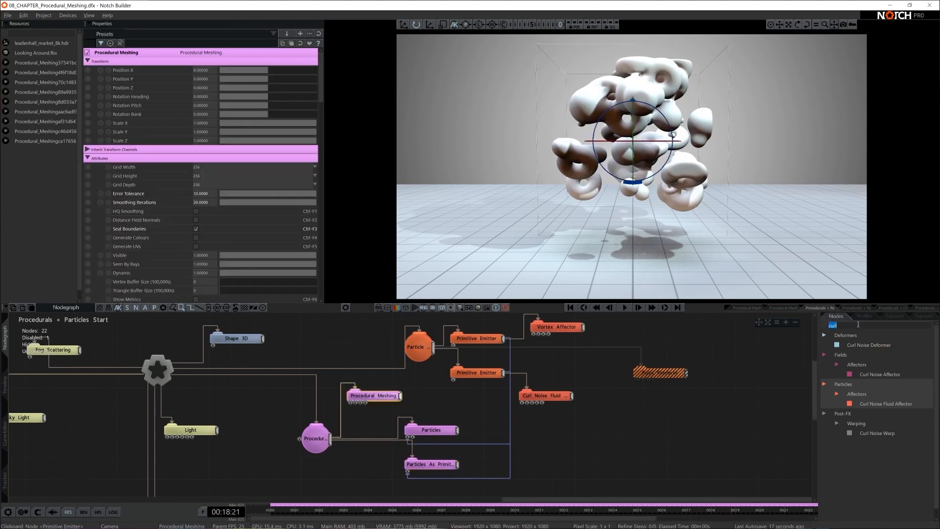
type("mater")
left_click_drag(856, 394, 360, 391)
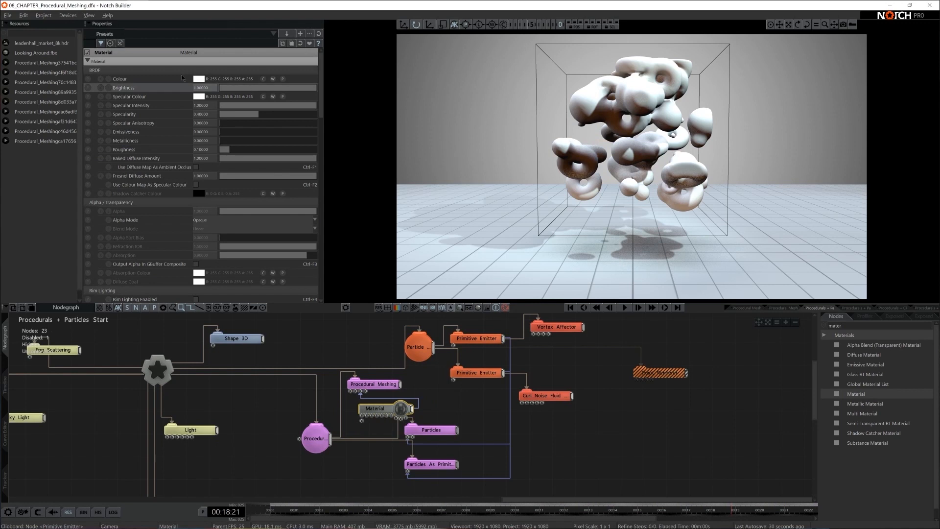
Step: Darken the Material's Colour to a grey of about 169 and raise its Specularity to 1
left_click(199, 79)
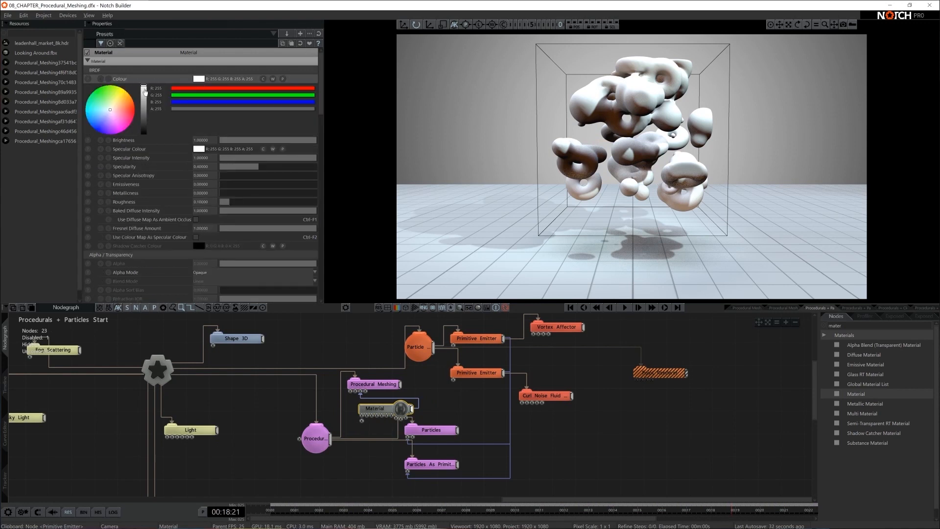
left_click_drag(144, 91, 146, 104)
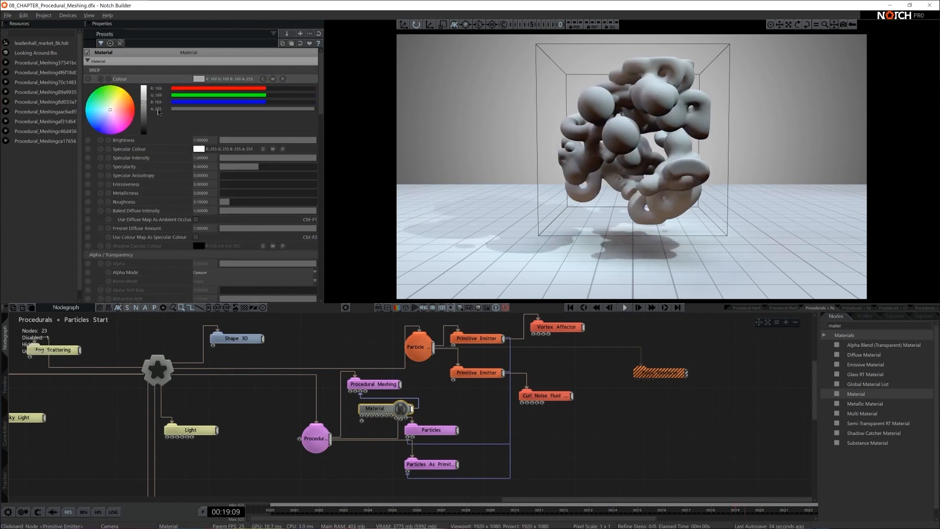
scroll(171, 199, "down", 5)
scroll(172, 199, "down", 2)
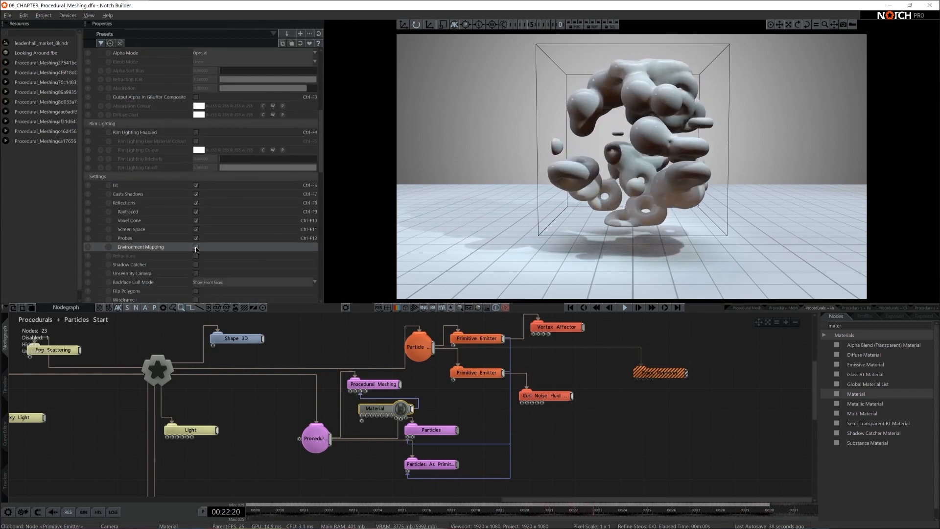
scroll(230, 211, "up", 5)
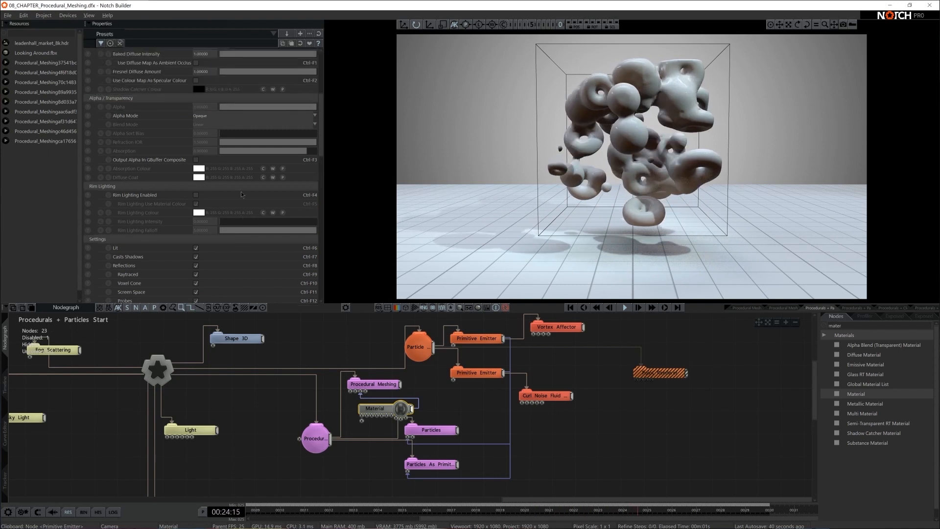
left_click_drag(261, 139, 310, 141)
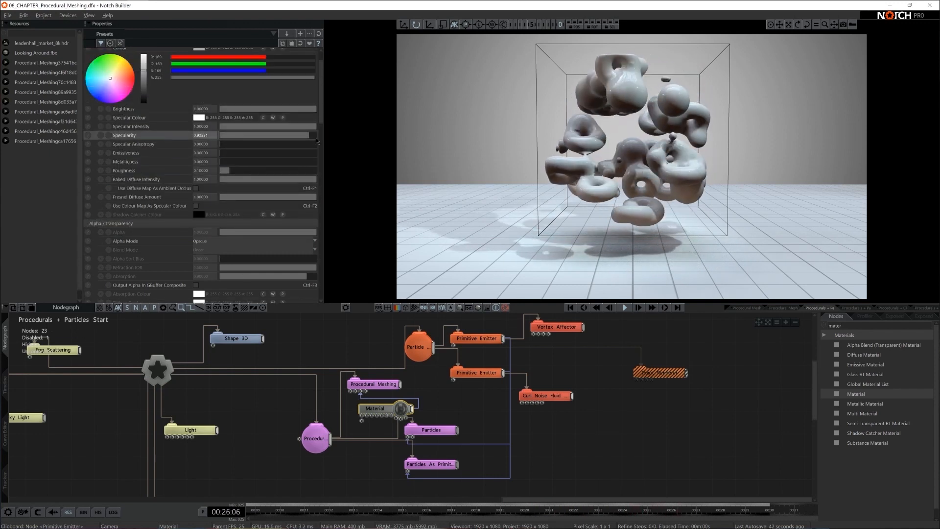
left_click(519, 461)
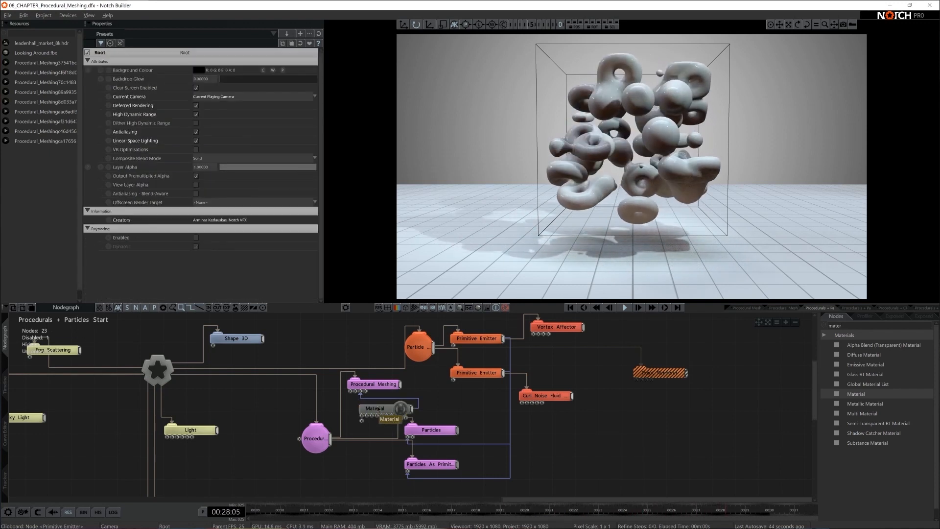
Step: Spread out the node layout by moving Particle Root, Procedural Root, and Procedural Meshing together with its Material
left_click(374, 384)
left_click(384, 409, "ctrl")
left_click_drag(384, 410, 384, 398)
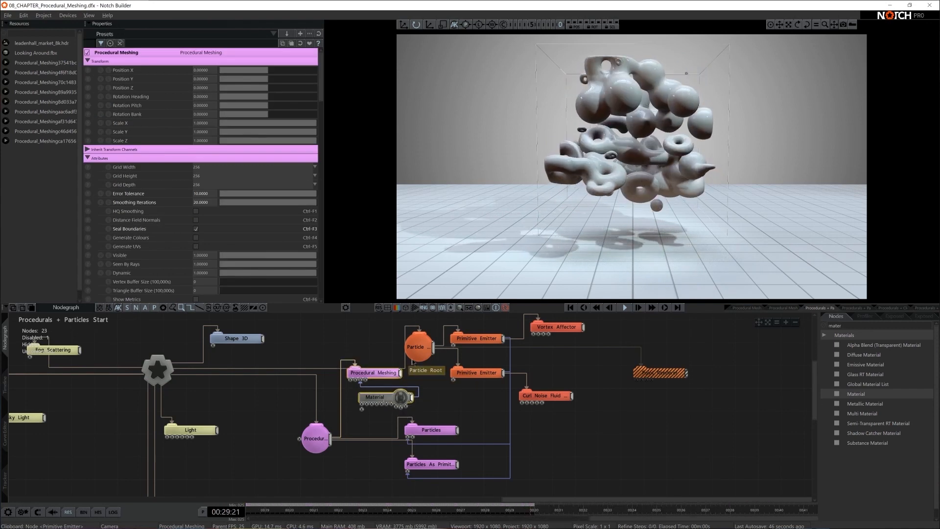
left_click_drag(419, 348, 419, 325)
left_click(307, 438)
left_click_drag(297, 437, 274, 437)
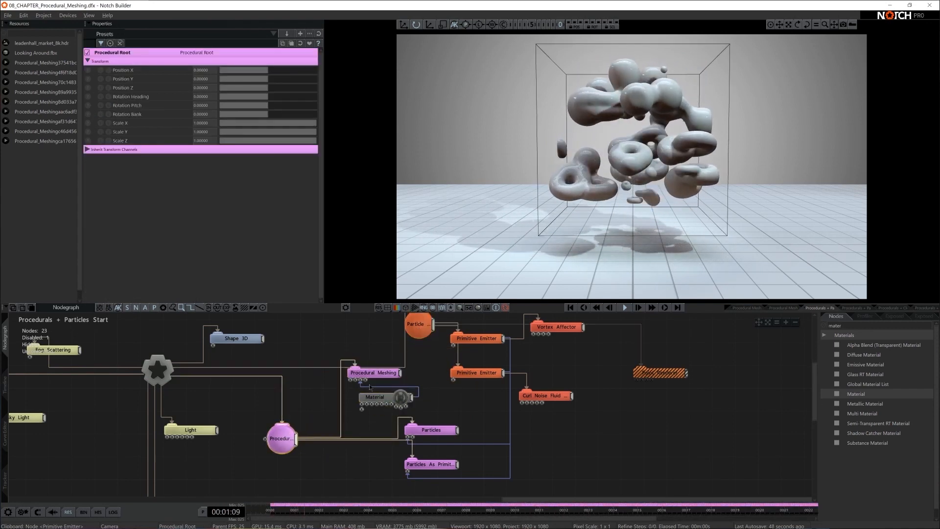
left_click_drag(365, 417, 352, 392)
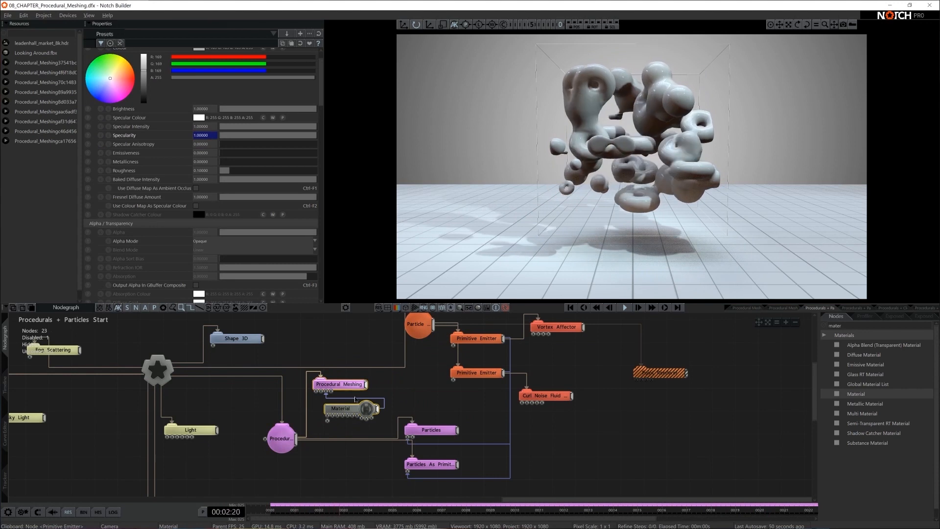
Step: Reposition the Particles and Particles As Primitives nodes to leave more space between them and the Material
middle_click_drag(355, 397, 355, 380)
left_click_drag(392, 468, 469, 435)
left_click(439, 418)
scroll(479, 393, "down", 1)
scroll(480, 393, "down", 1)
middle_click_drag(480, 394, 474, 419)
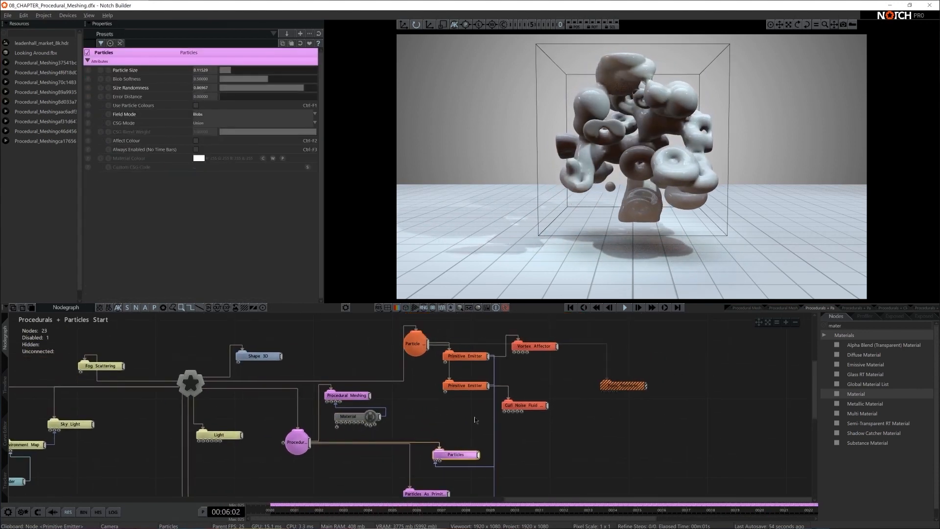
Step: Reposition the Curl Noise Fluid node and the lower Primitive Emitter so the emitter connections are easier to follow
left_click_drag(522, 408, 530, 399)
left_click(535, 447)
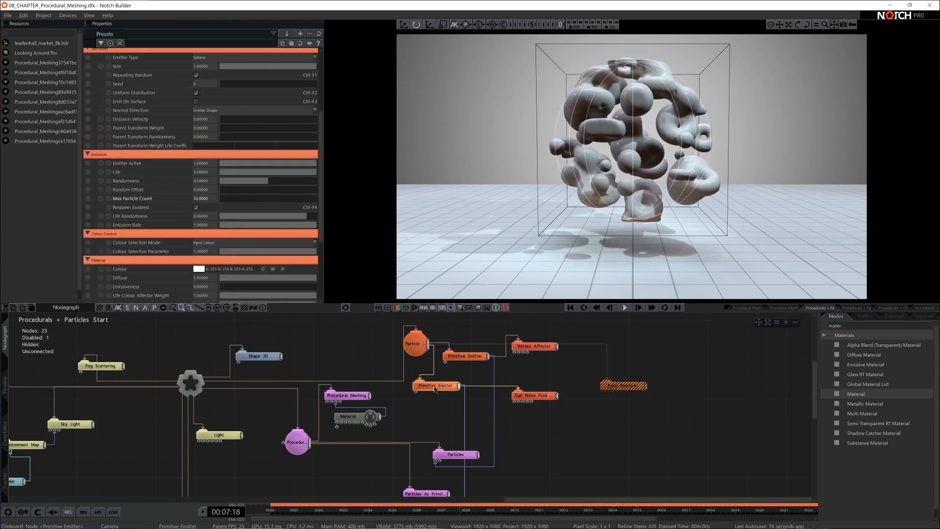
middle_click_drag(535, 447, 597, 415)
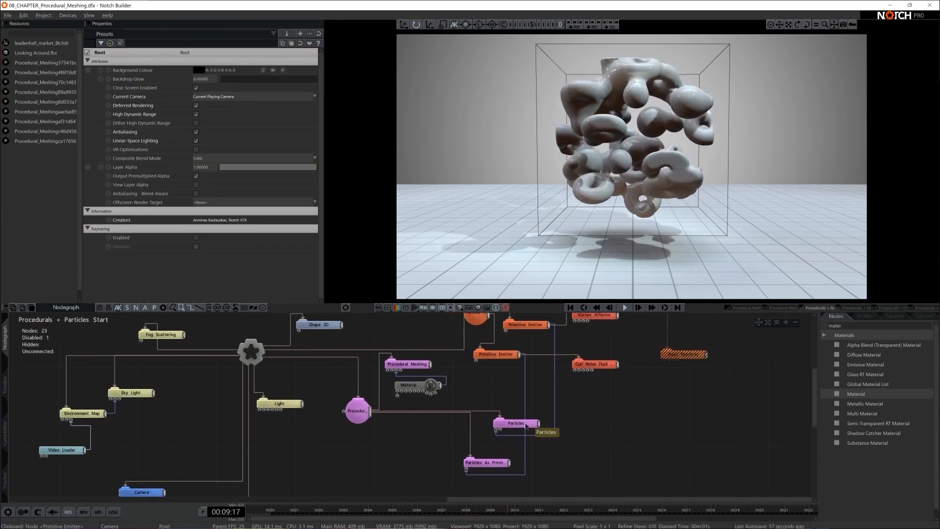
Step: Give Particles As Primitives an orange Material Colour and set its Use Particle Colours option to Yes
left_click(488, 463)
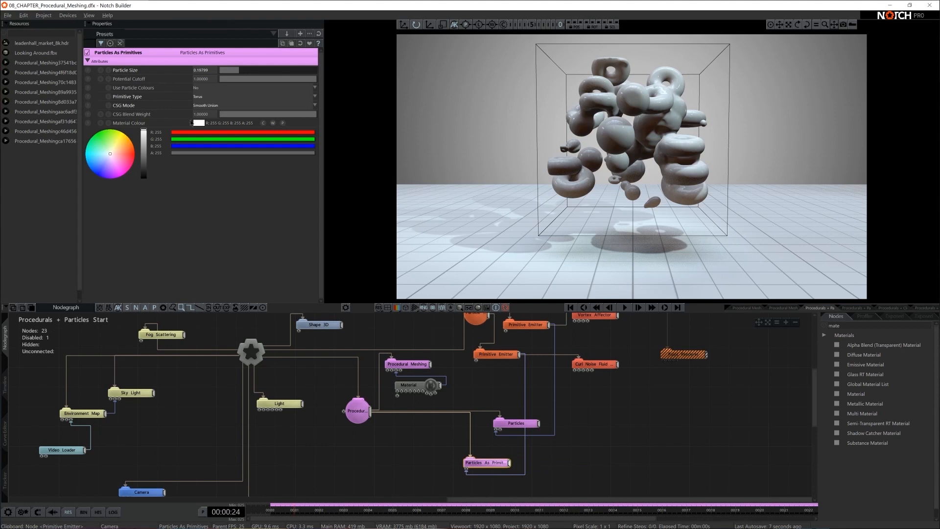
left_click_drag(116, 151, 138, 142)
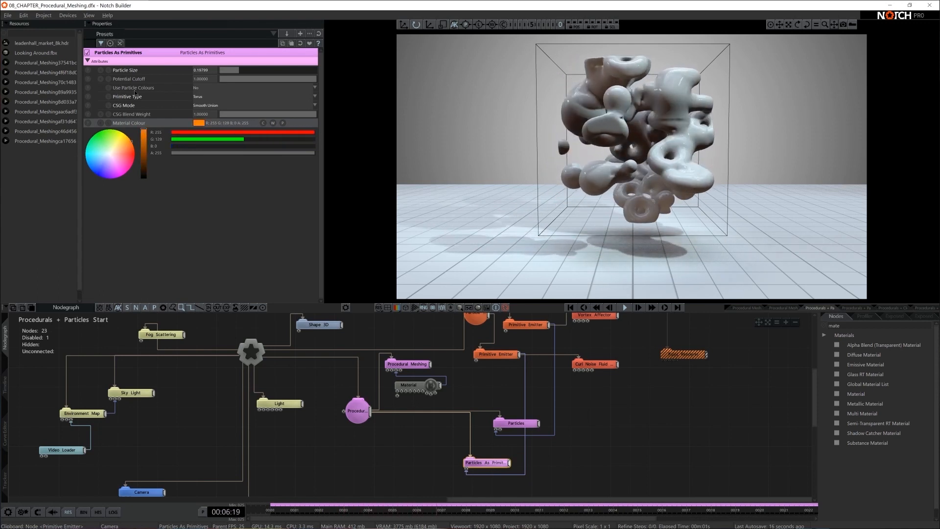
left_click(215, 89)
left_click(216, 100)
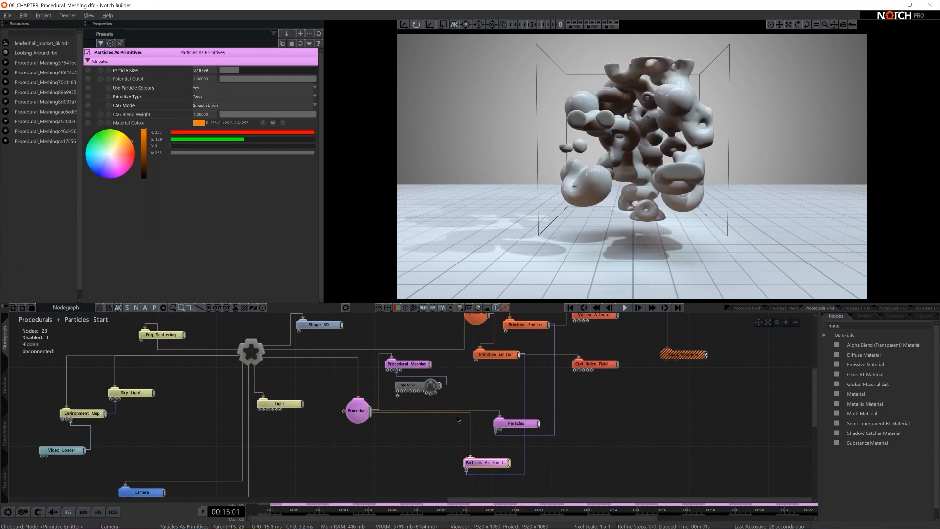
Step: Enable Generate Colours on Procedural Meshing and change the Particles As Primitives Material Colour to bright blue, about R 0, G 203, B 255
left_click(406, 364)
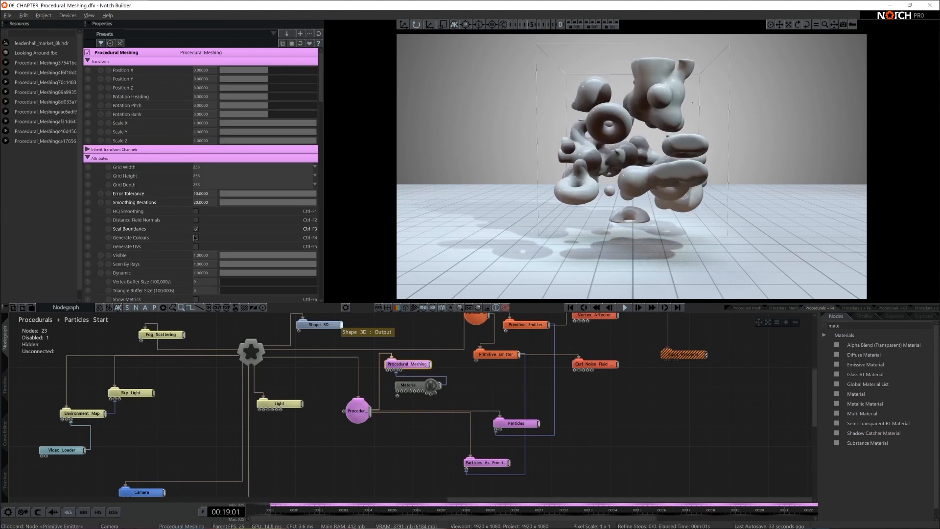
left_click(196, 238)
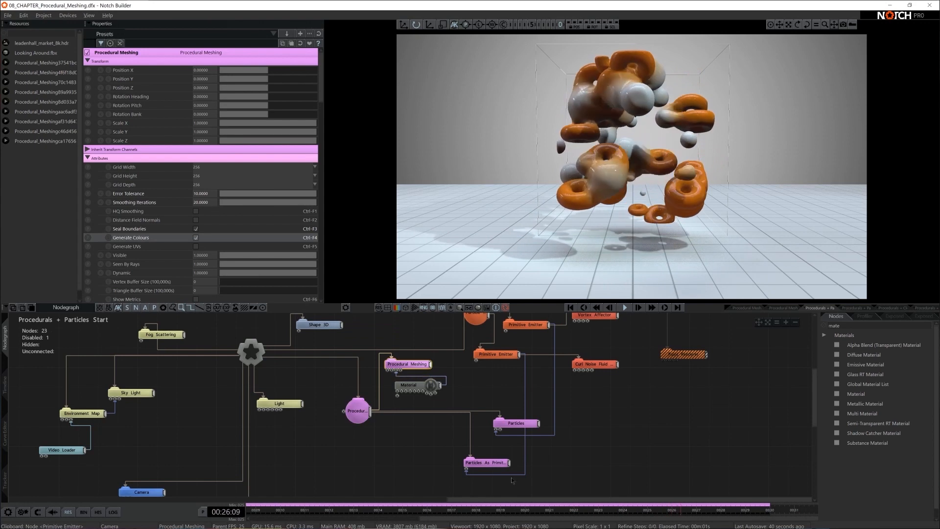
left_click(486, 463)
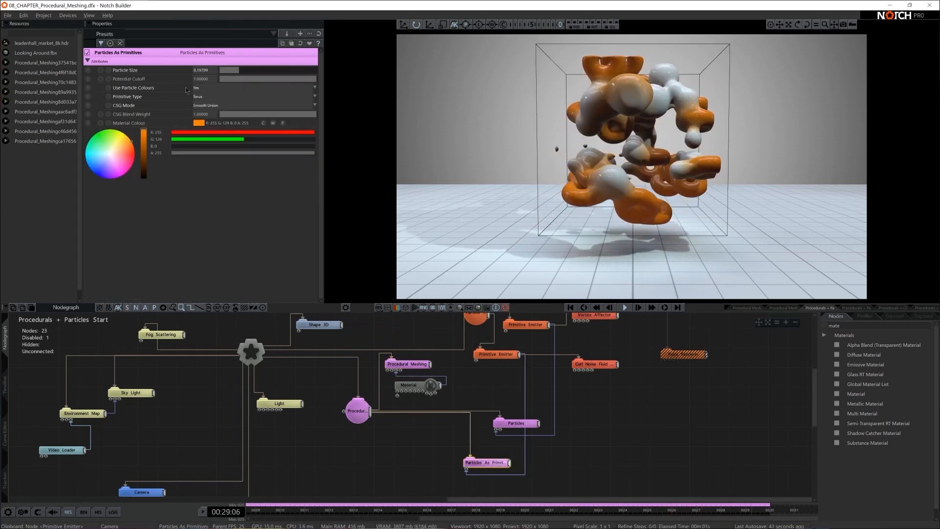
left_click_drag(119, 142, 71, 161)
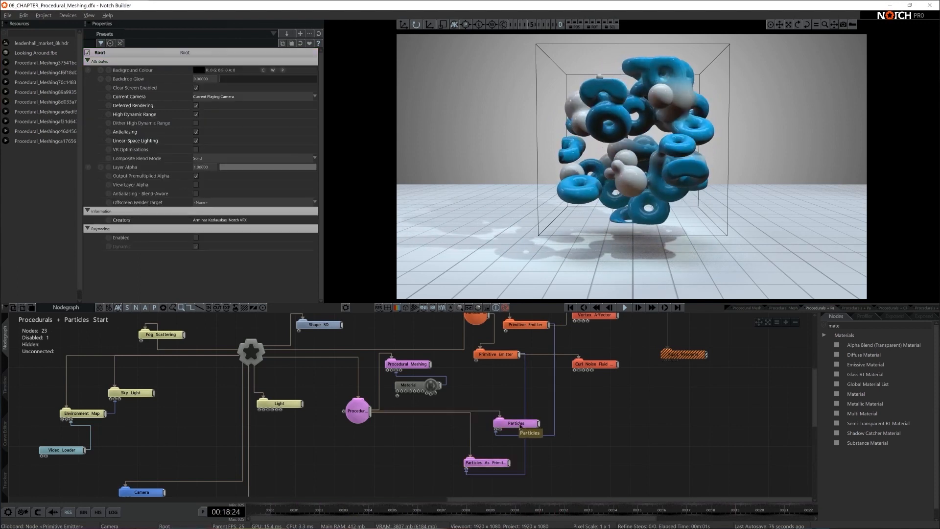
Step: Enable Affect Colour on the Particles node and set its Material Colour to orange
left_click(520, 424)
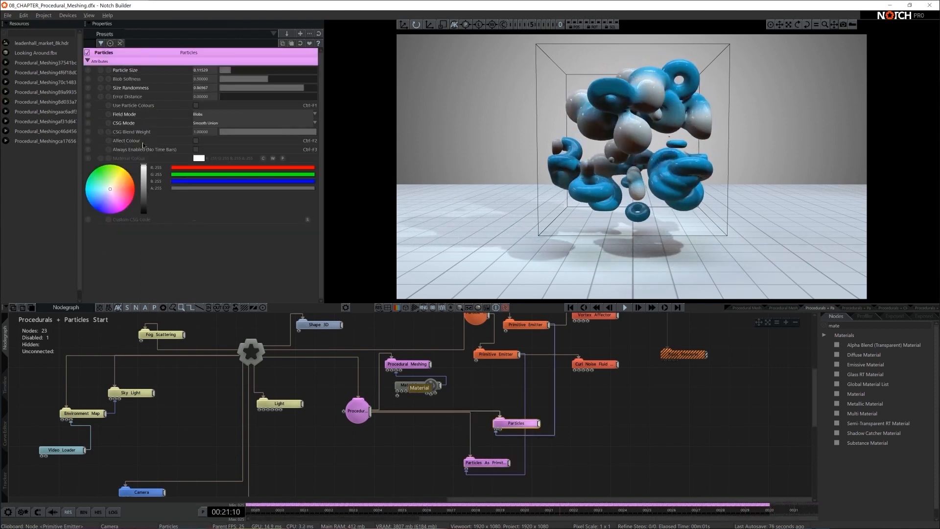
left_click(196, 142)
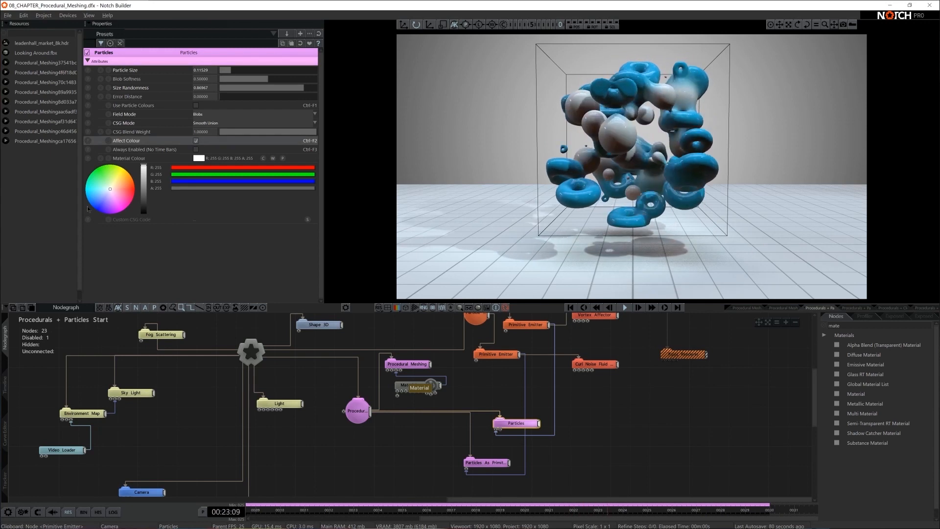
left_click_drag(115, 191, 152, 164)
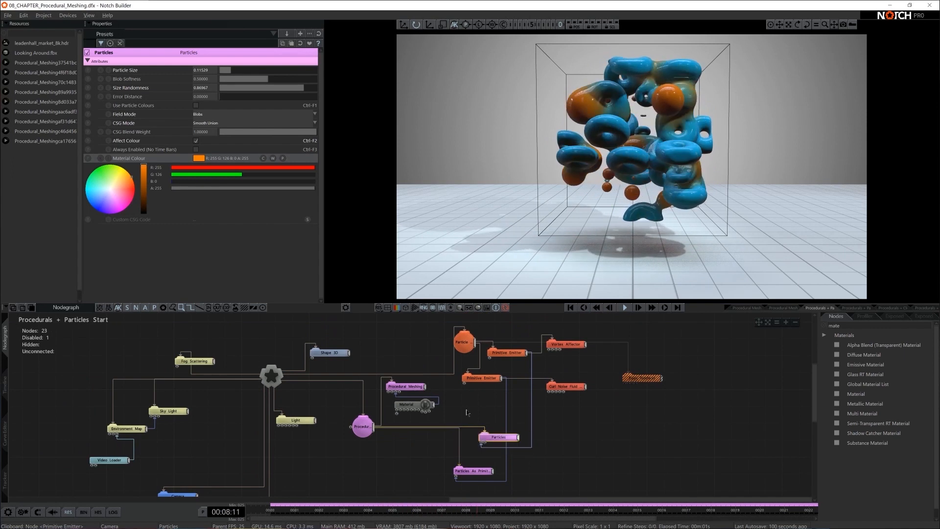
Step: Review the colour settings of the Particles As Primitives and Procedural Meshing nodes
middle_click_drag(500, 420, 499, 414)
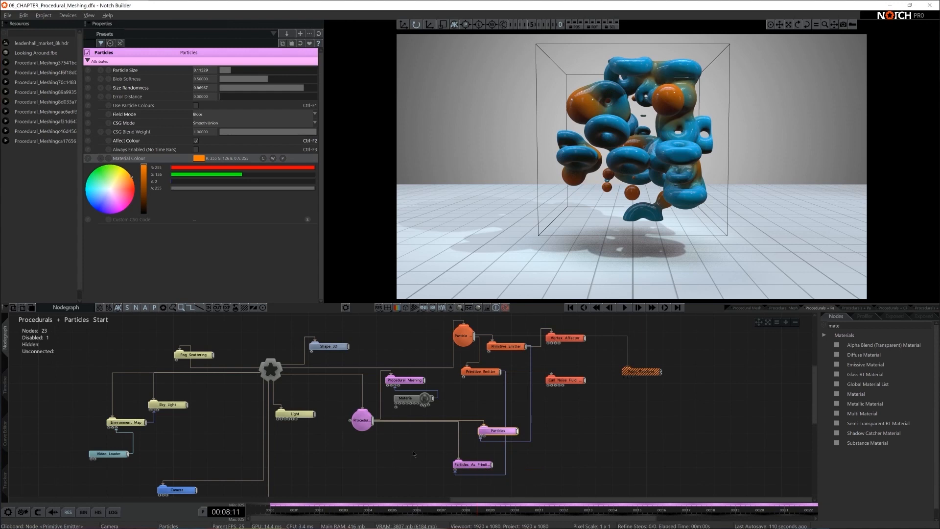
left_click(458, 463)
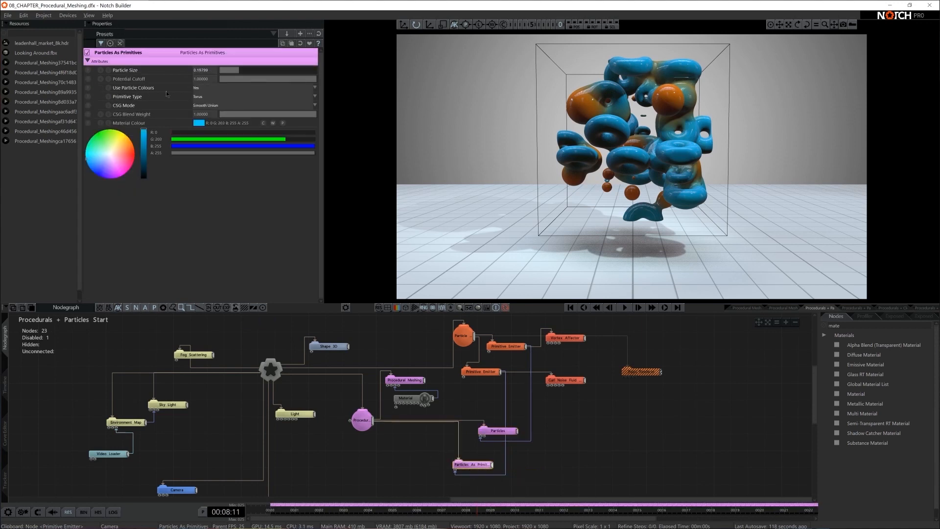
left_click(405, 380)
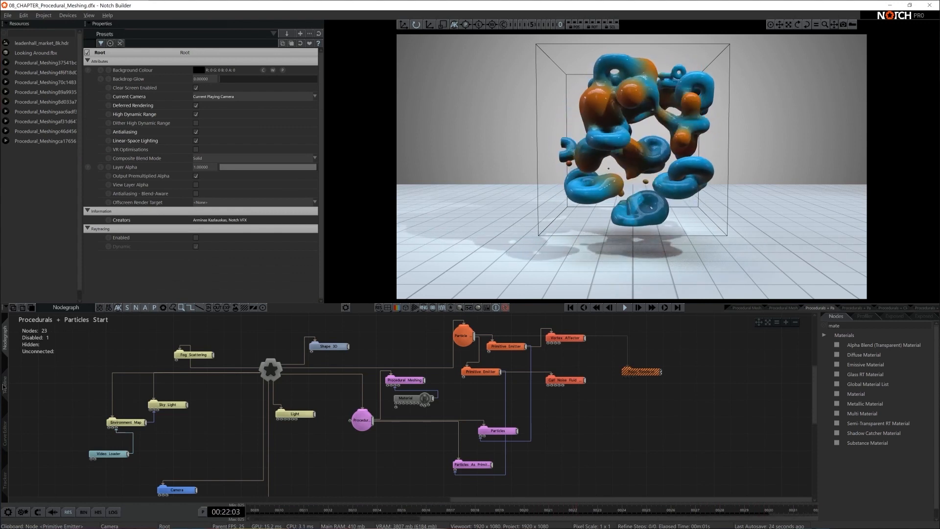
Step: Preview the Procedurals + Clones Finish layer in the timeline and open Procedurals + Clones Start in the nodegraph
left_click(5, 384)
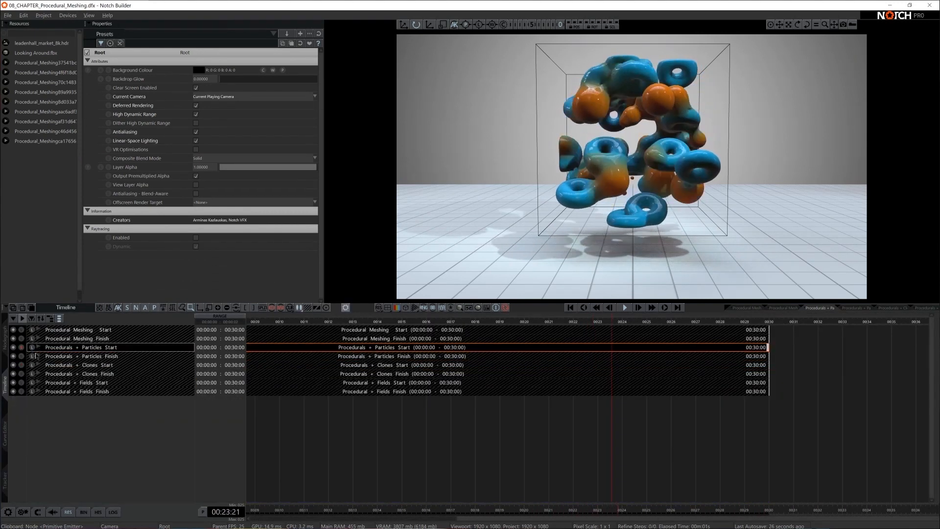
left_click(116, 375)
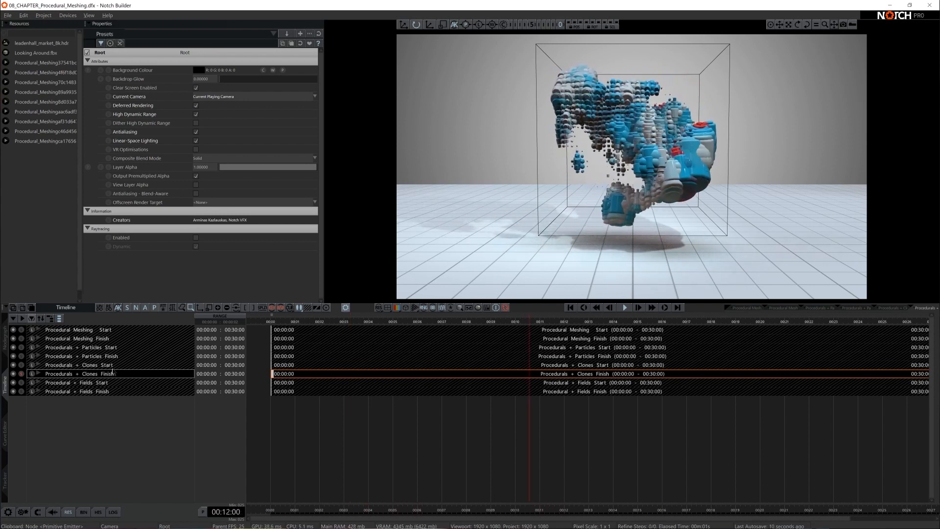
left_click(21, 365)
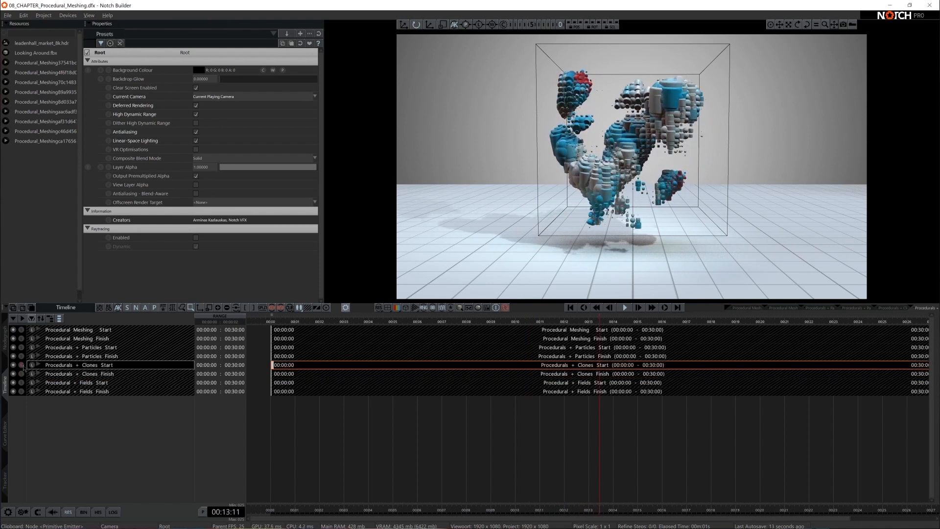
left_click(5, 339)
Step: Examine the prepared scene's Fog Scattering, Light, floor plane and bounding box Shape 3D nodes and their properties
scroll(353, 404, "down", 1)
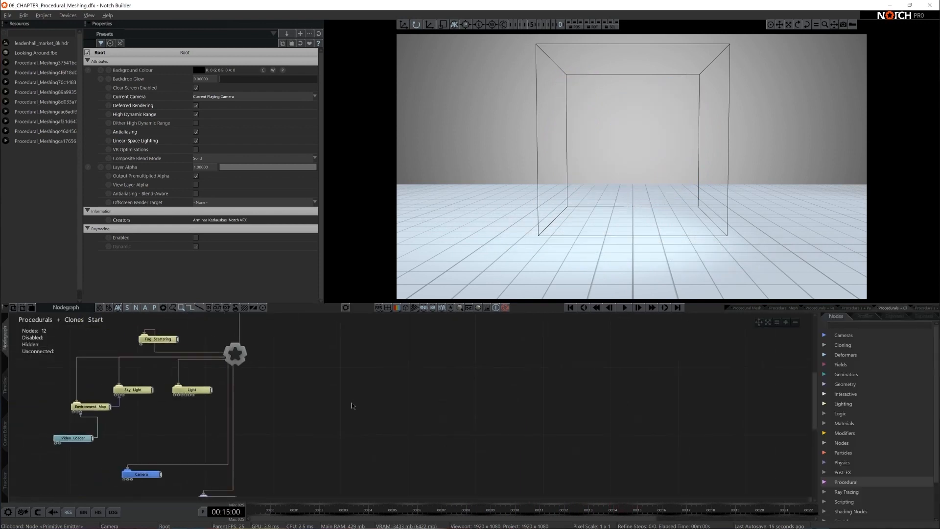
middle_click_drag(351, 405, 542, 429)
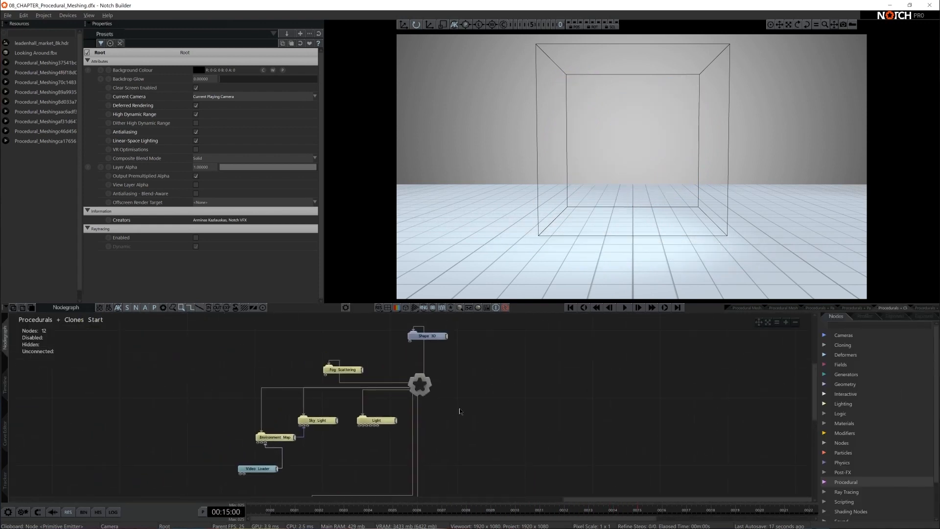
middle_click_drag(459, 409, 464, 400)
scroll(518, 427, "down", 1)
middle_click_drag(516, 425, 526, 410)
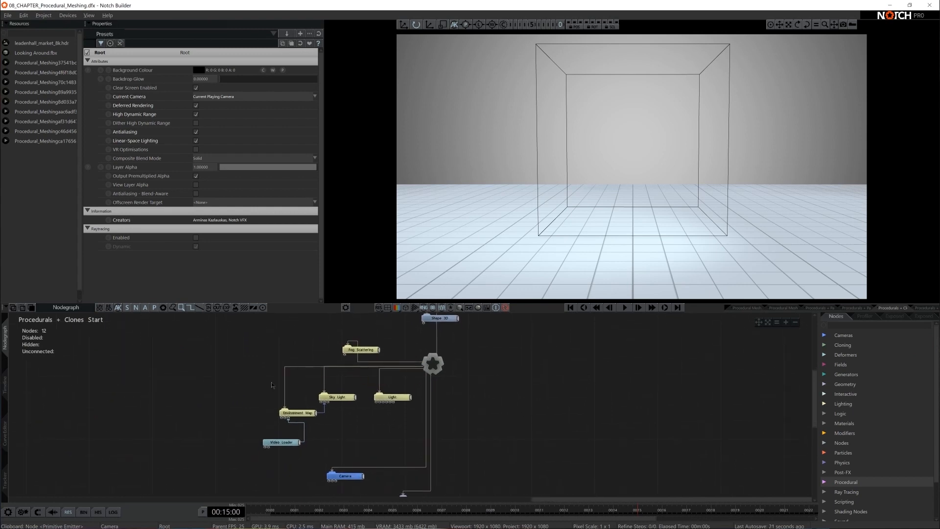
left_click(361, 350)
left_click(397, 397)
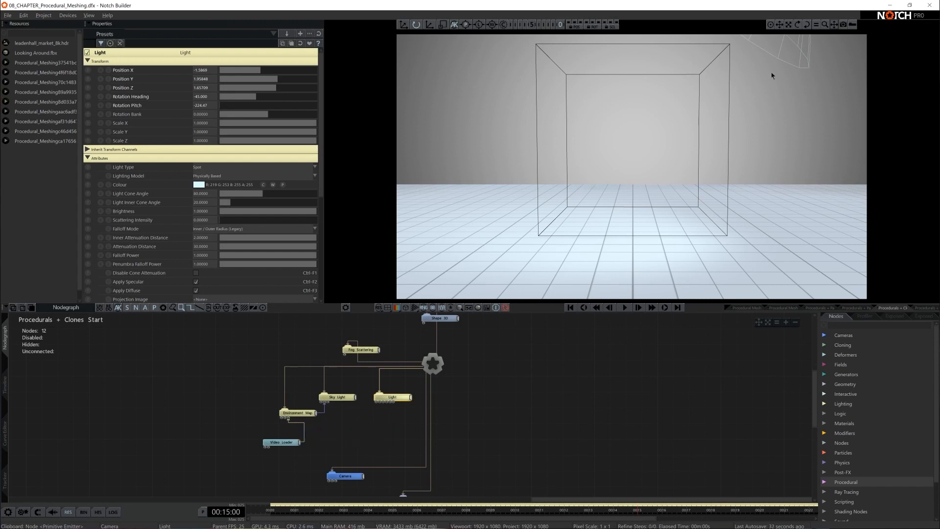
scroll(339, 419, "down", 2)
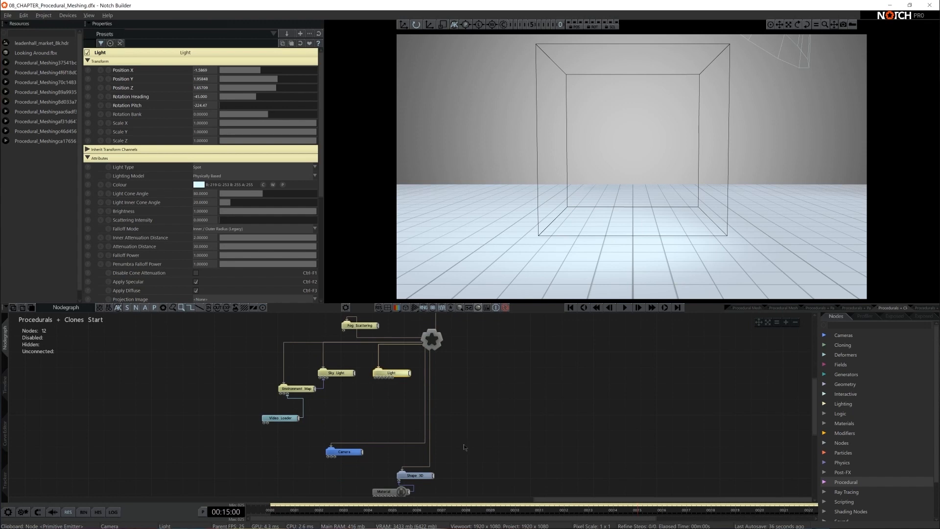
left_click(415, 475)
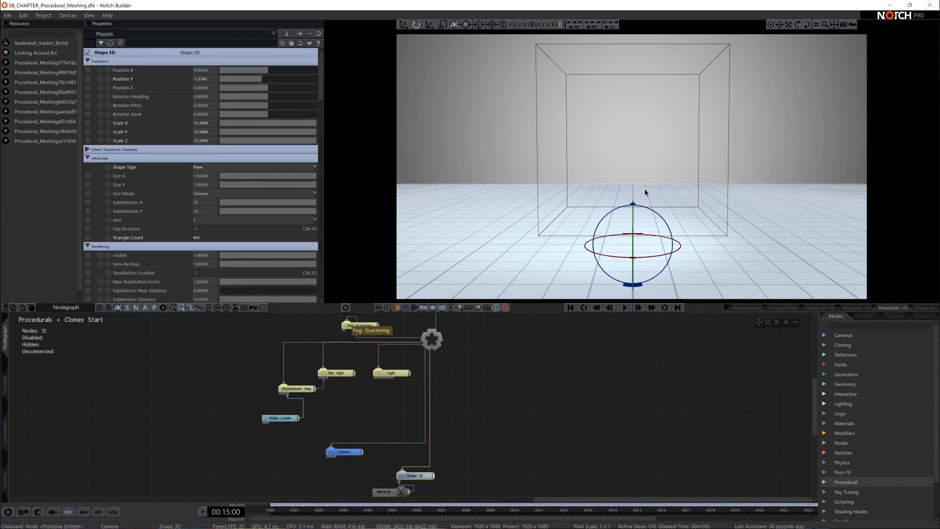
left_click(550, 357)
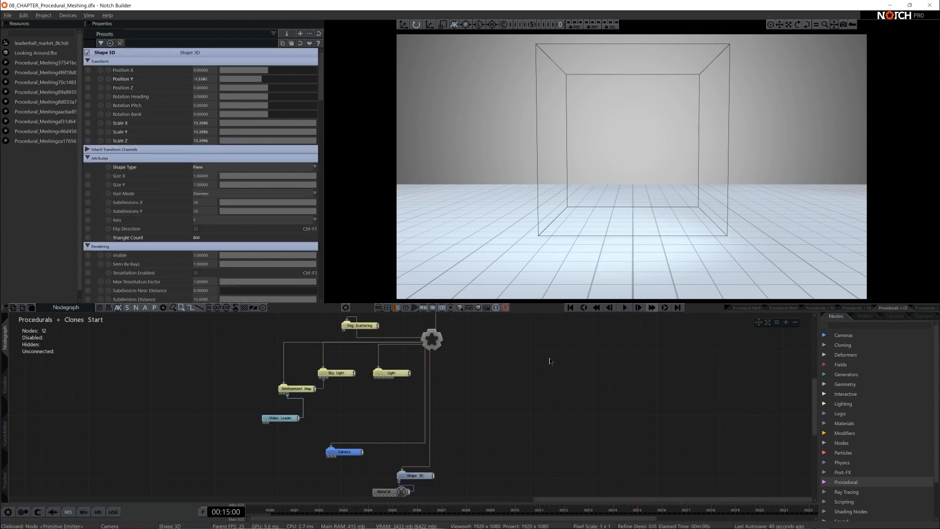
middle_click_drag(534, 344, 516, 405)
left_click(427, 354)
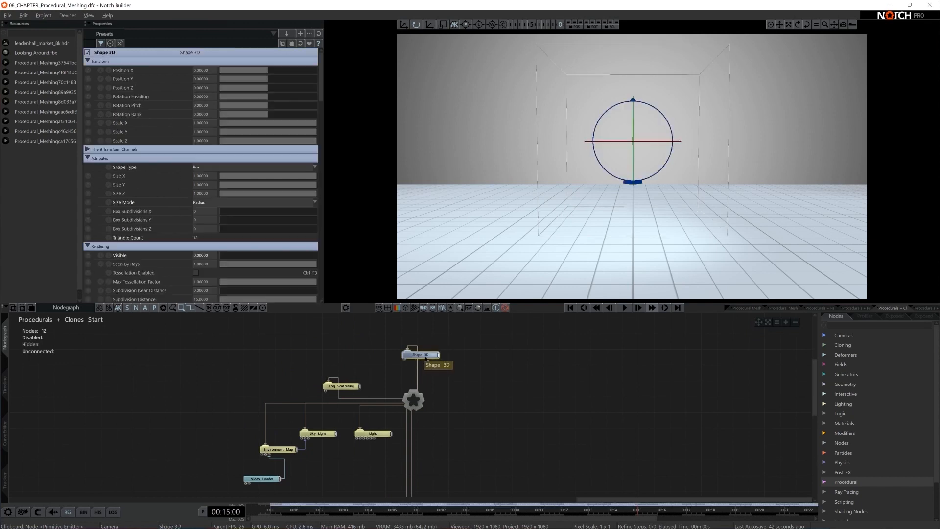
scroll(201, 170, "down", 5)
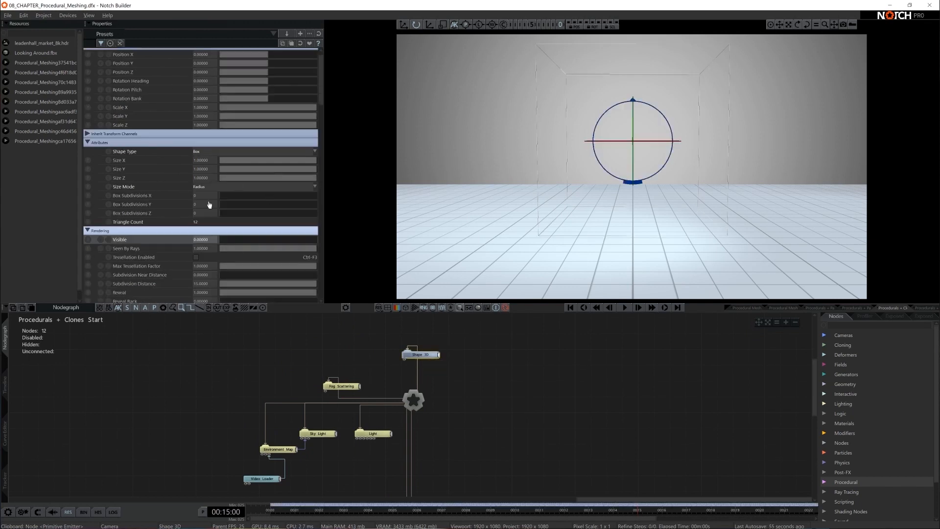
left_click(478, 384)
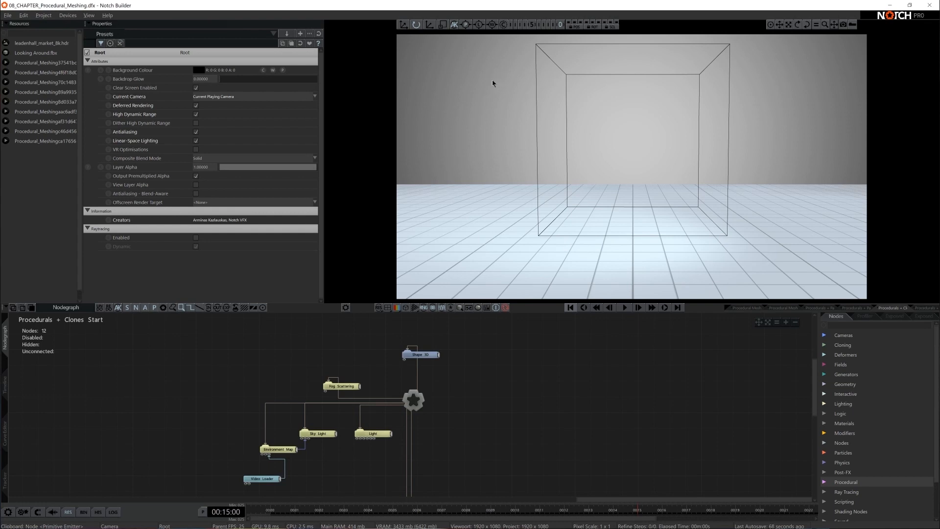
Step: Add a Procedural Root node to the Procedurals + Clones Start layer, connected to the scene root
scroll(475, 409, "up", 3)
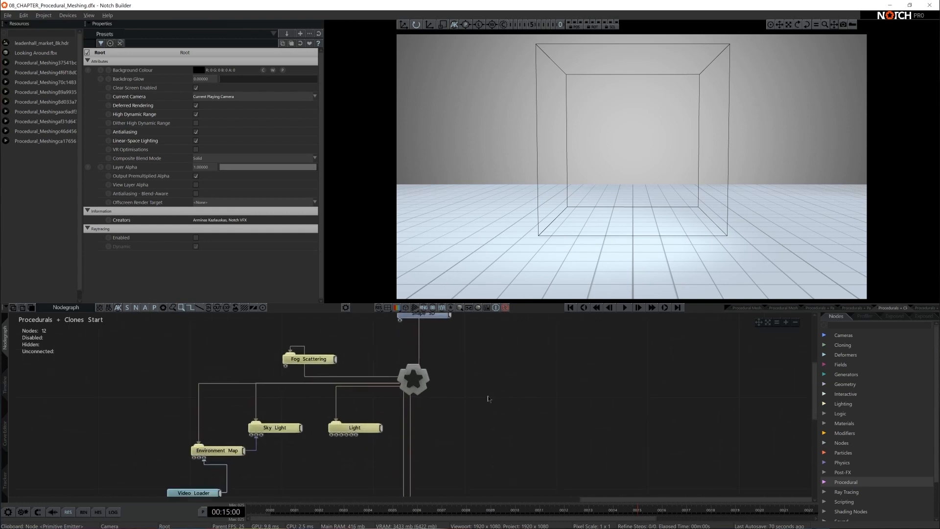
left_click(839, 325)
type("root")
left_click_drag(864, 433, 478, 373)
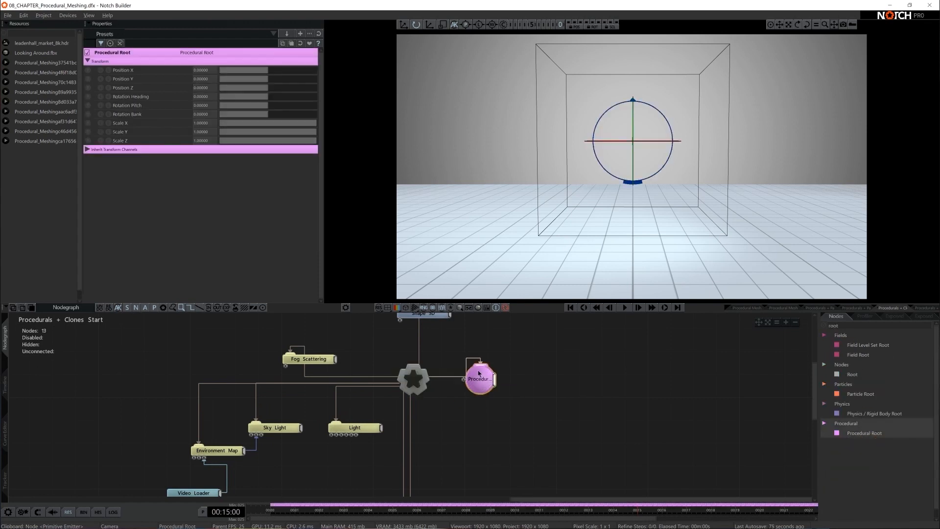
Step: Add a Procedural Meshing node and a 3D Primitive node, both connected to the Procedural Root
type("proce")
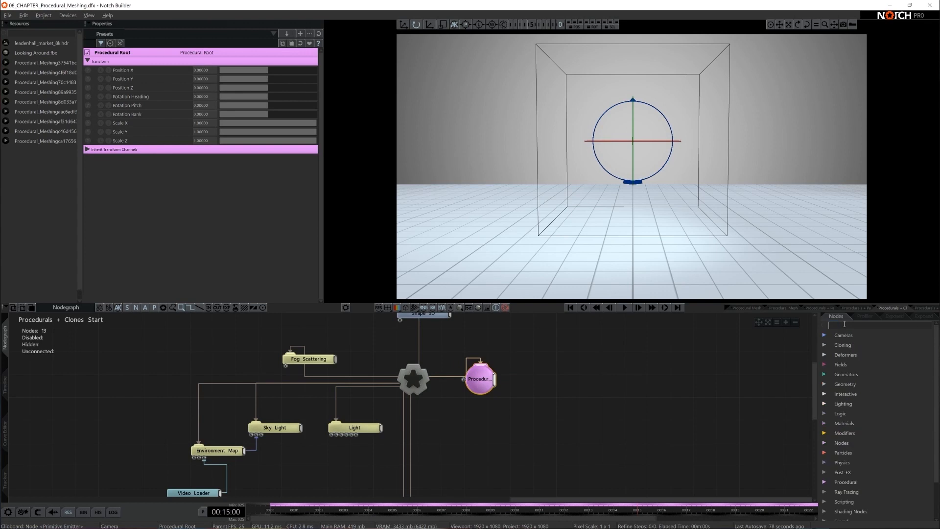
type("dural")
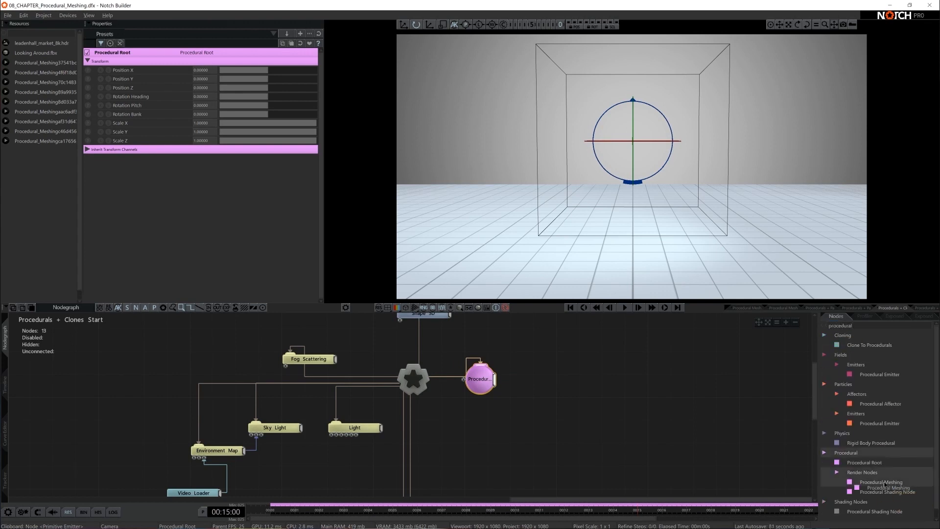
left_click_drag(881, 482, 537, 349)
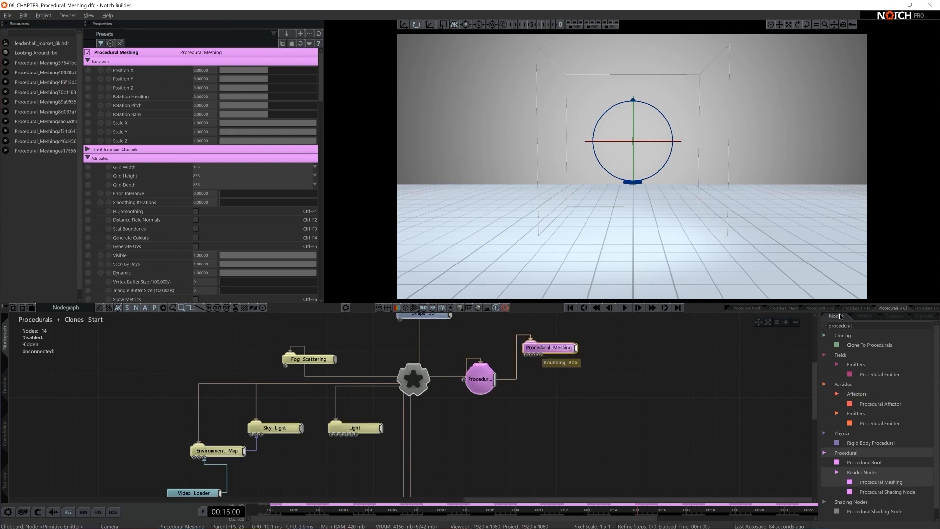
type("3d pri")
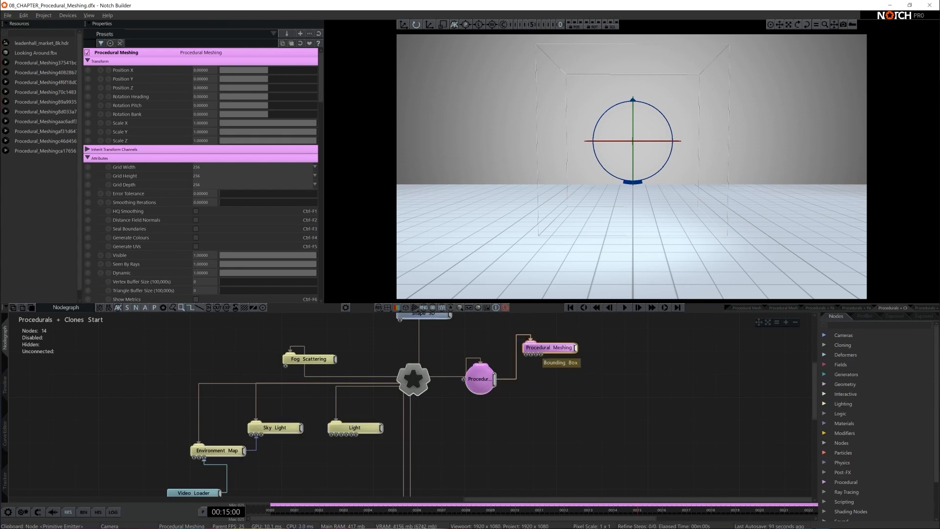
left_click_drag(870, 357, 526, 403)
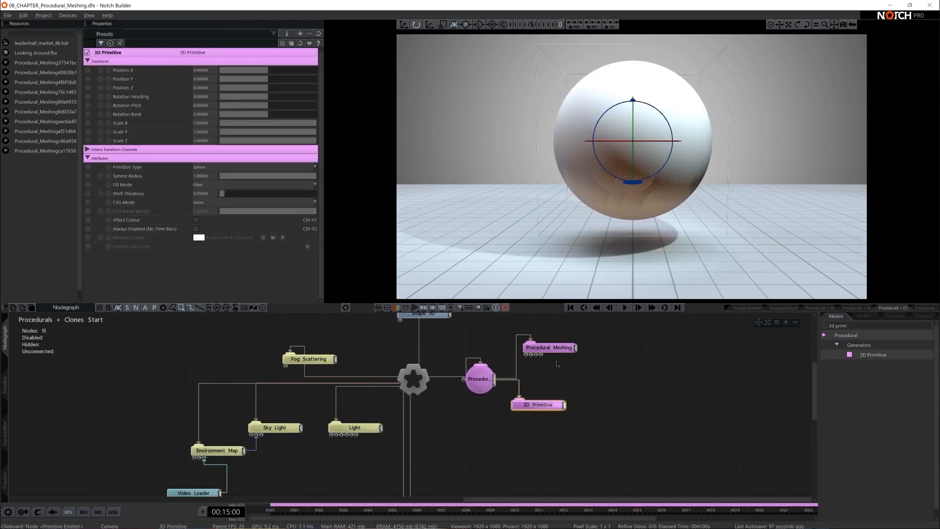
Step: Scale the 3D Primitive sphere down to about 0.46 and add a copy of it connected to the Procedural Root
key("r")
left_click_drag(671, 159, 650, 158)
mouse_move(544, 403)
left_mouse_down()
mouse_move(554, 392)
mouse_move(569, 416)
mouse_move(547, 415)
left_mouse_up()
key("ctrl+c")
key("ctrl+v")
left_click_drag(501, 387, 546, 416)
Step: Raise the copied primitive to about Y 0.44 and turn it into a Box scaled uniformly to about 0.31
key("w")
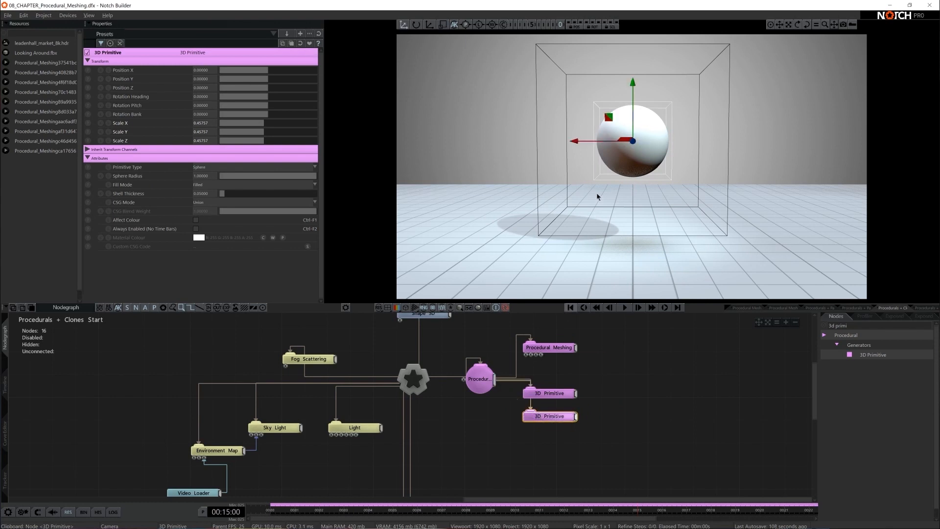
left_click_drag(633, 122, 633, 87)
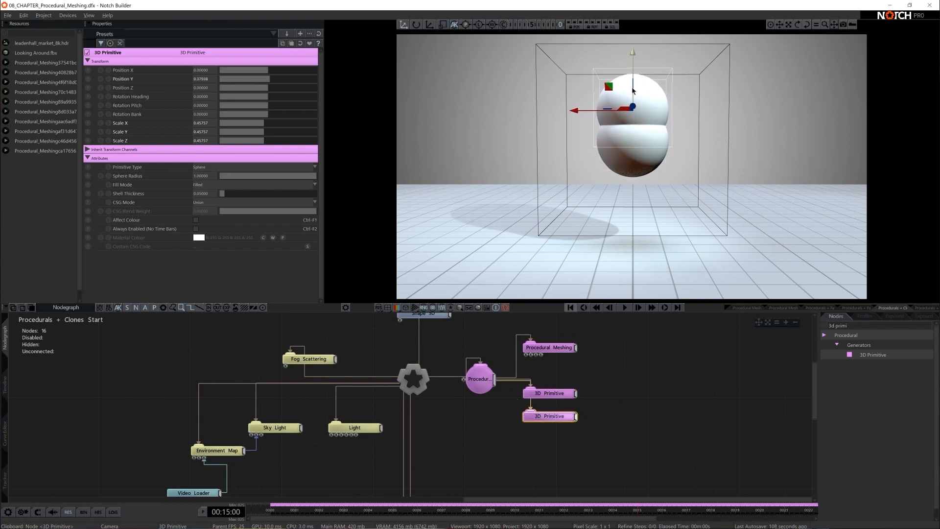
left_click(221, 168)
left_click(223, 176)
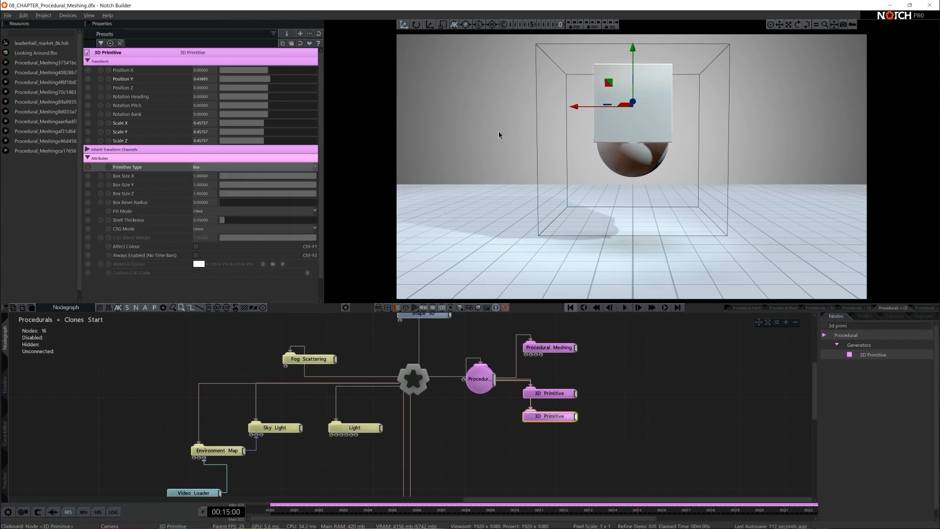
key("r")
left_click_drag(659, 116, 639, 115)
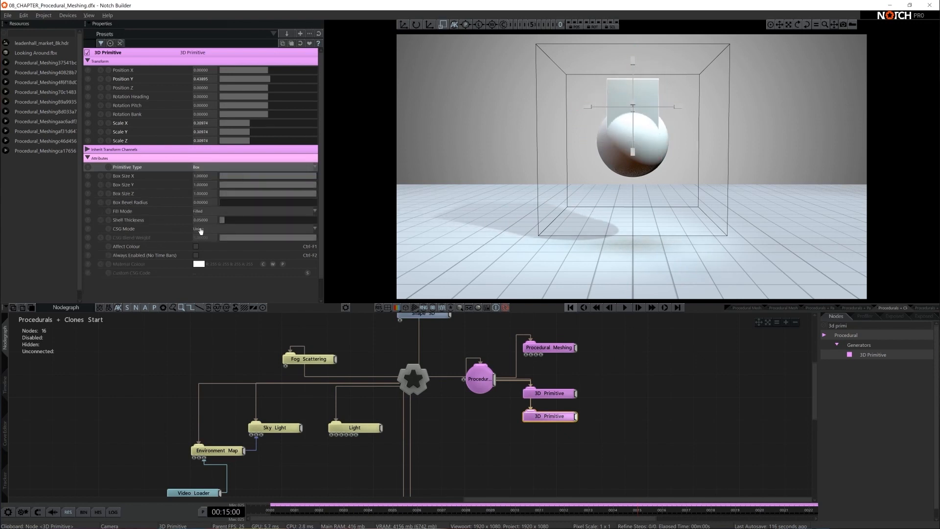
Step: Set the box primitive's CSG Mode to Smooth Union and shift it sideways to about X -0.42
left_click(222, 230)
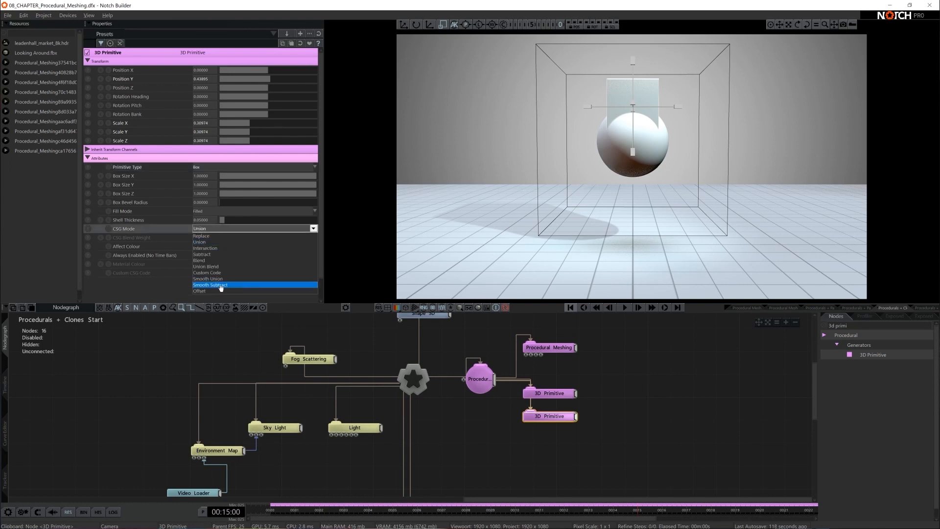
left_click(221, 283)
key("w")
left_click_drag(600, 106, 627, 106)
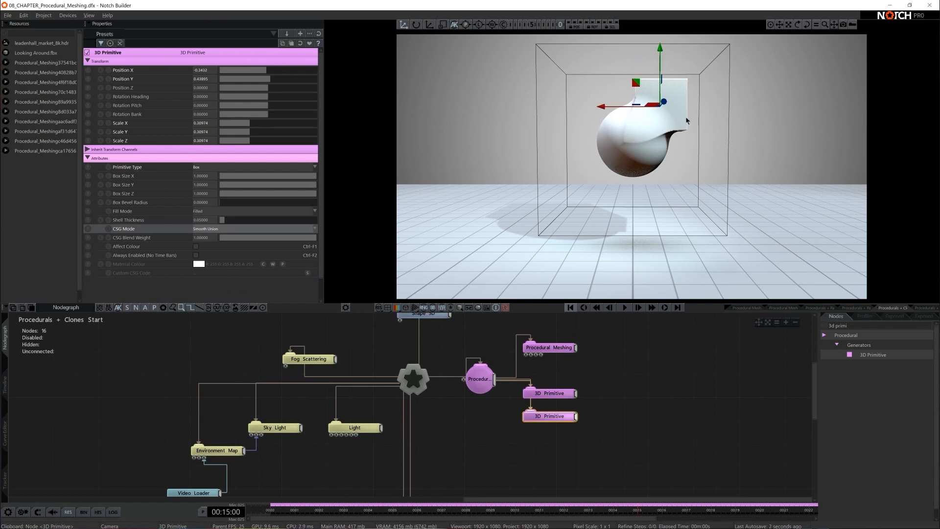
key("e")
key("w")
left_click_drag(624, 107, 630, 109)
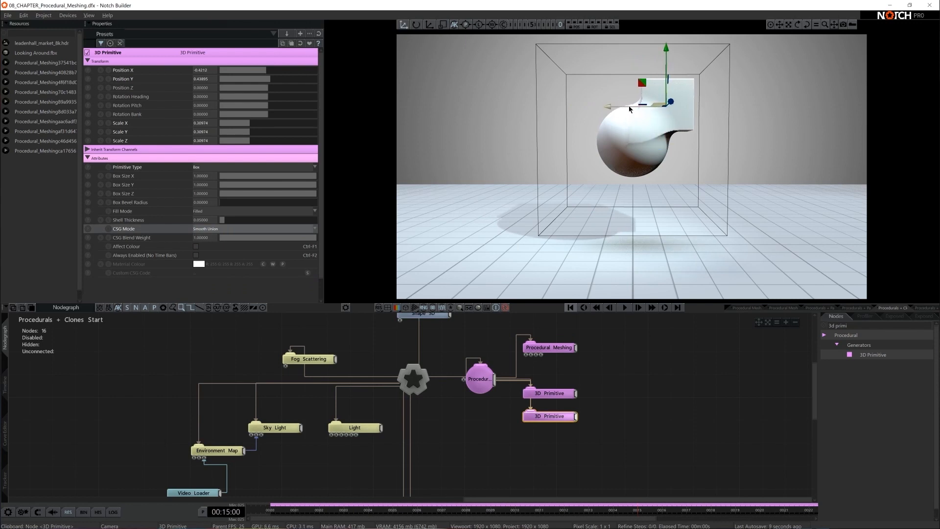
Step: Shrink the box primitive to a scale of about 0.25 at about Z 0.22, with CSG Blend Weight about 1.48
key("t")
left_click_drag(691, 113, 658, 120)
left_click(404, 24)
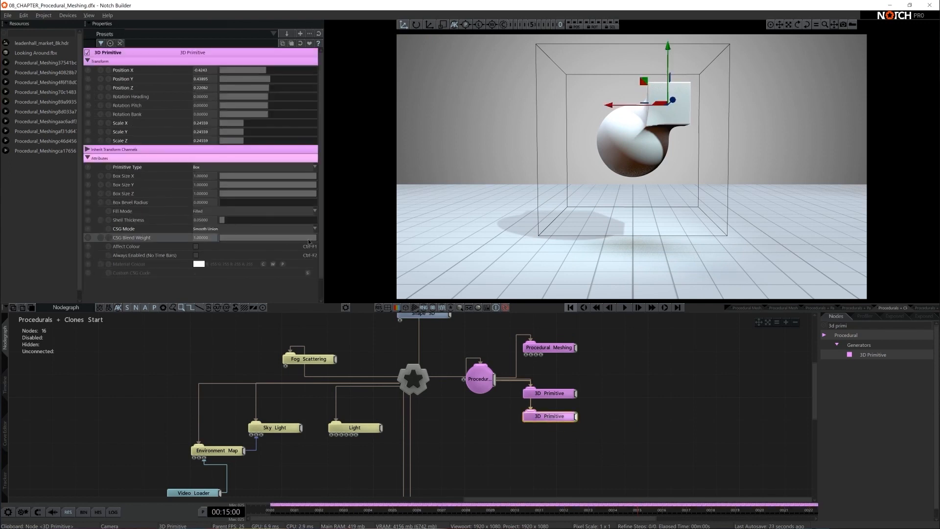
left_click_drag(312, 241, 361, 241)
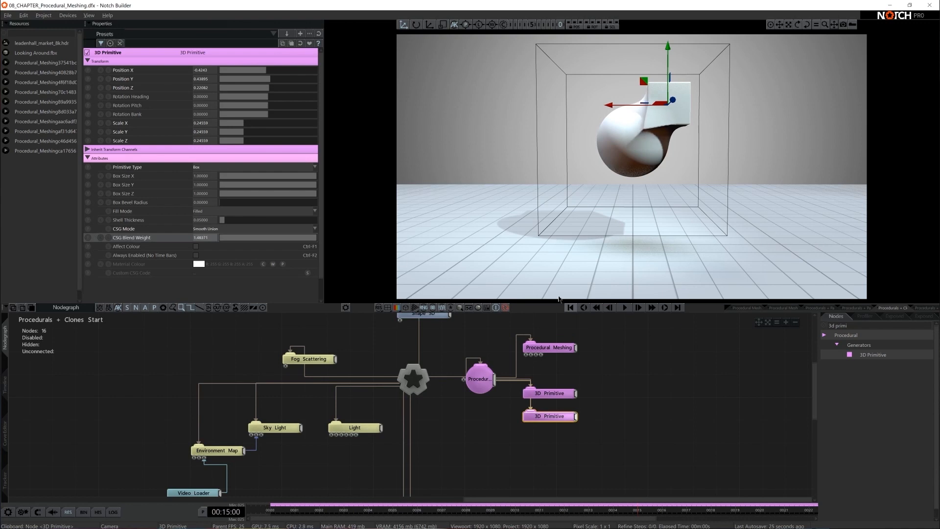
Step: Add a copy of the box primitive connected to the Procedural Root and change its Primitive Type to Torus
key("ctrl+v")
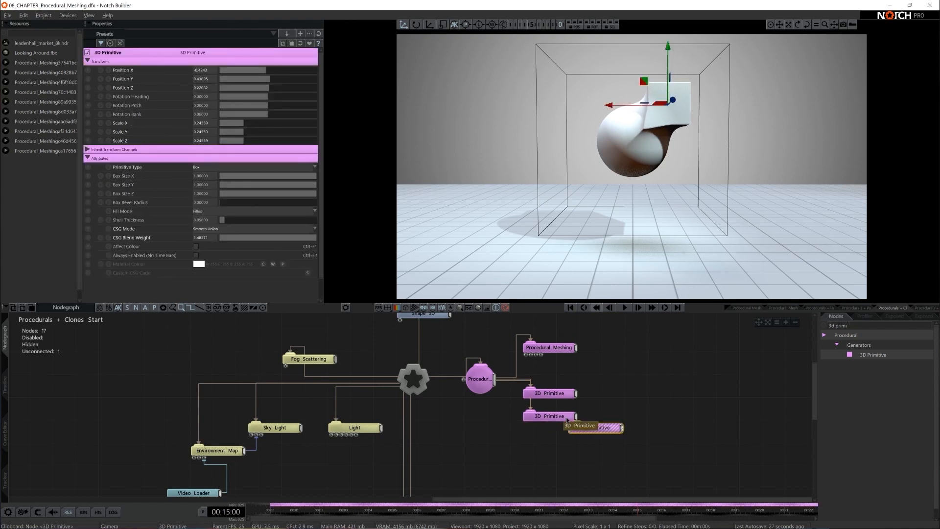
left_click_drag(582, 429, 547, 440)
left_click_drag(494, 379, 530, 437)
left_click(203, 167)
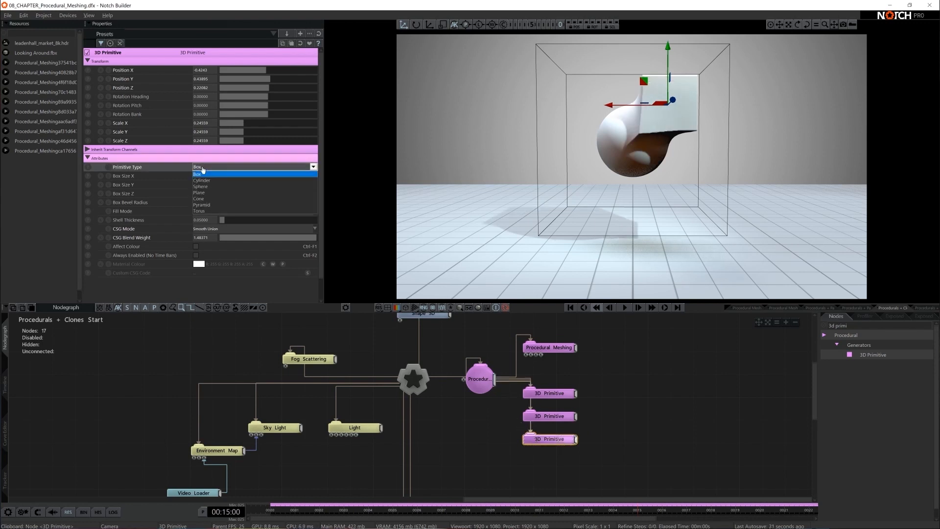
left_click(222, 212)
Step: Place the torus at about X 0.35, Y -0.46, with its pitch rotated to 90 and its scale about 0.34
left_click_drag(634, 108, 605, 201)
key("e")
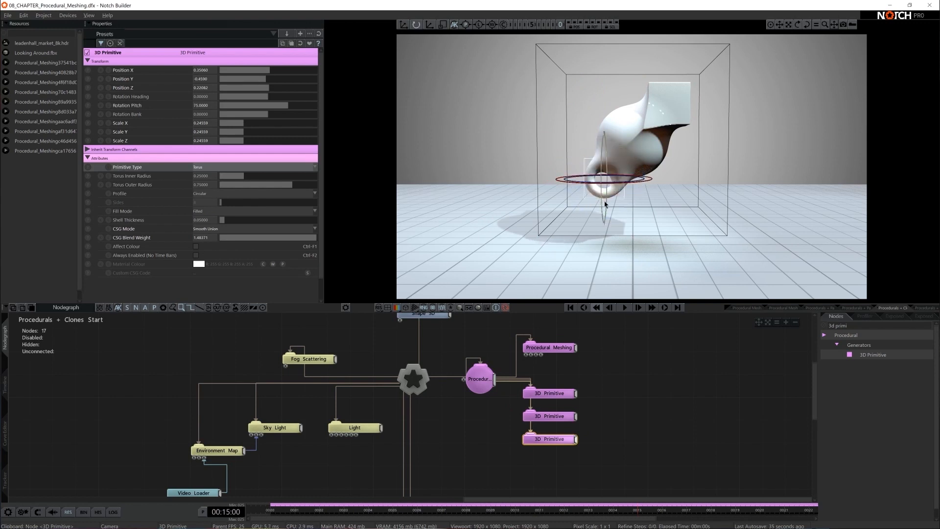
key("r")
left_click_drag(648, 179, 660, 182)
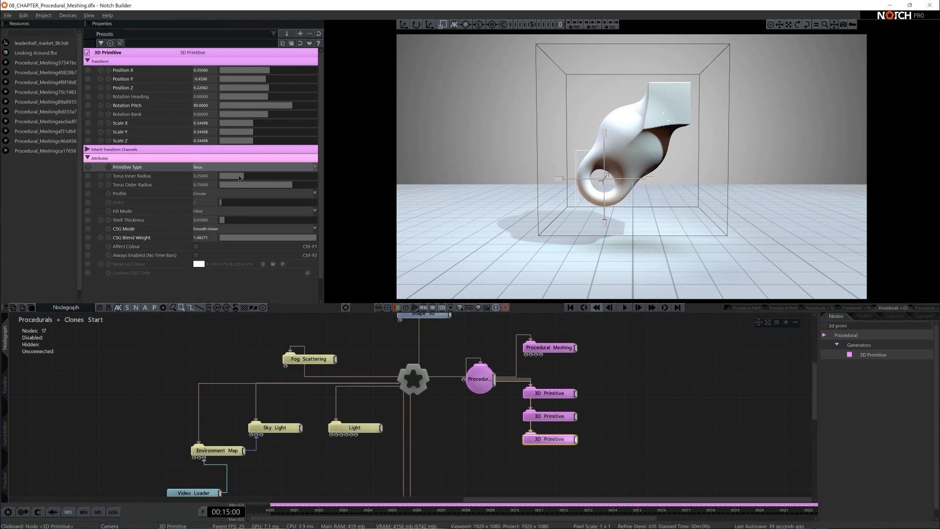
Step: Thicken the torus to an inner radius of about 0.55 and move it along Z to about 0.50
left_click_drag(240, 174, 272, 178)
key("w")
left_click_drag(603, 184, 598, 207)
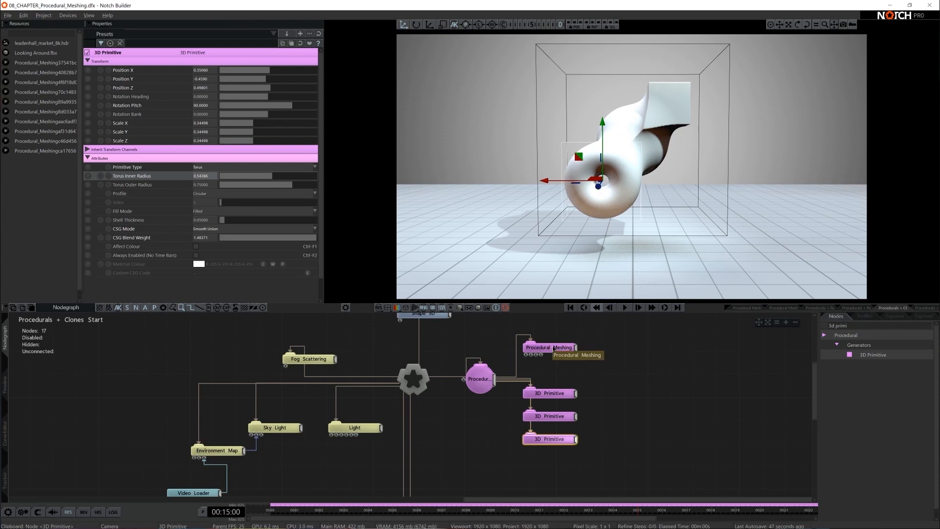
Step: Set the Procedural Meshing node's Smoothing Iterations to 20 and check the mesh from another angle
left_click(570, 350)
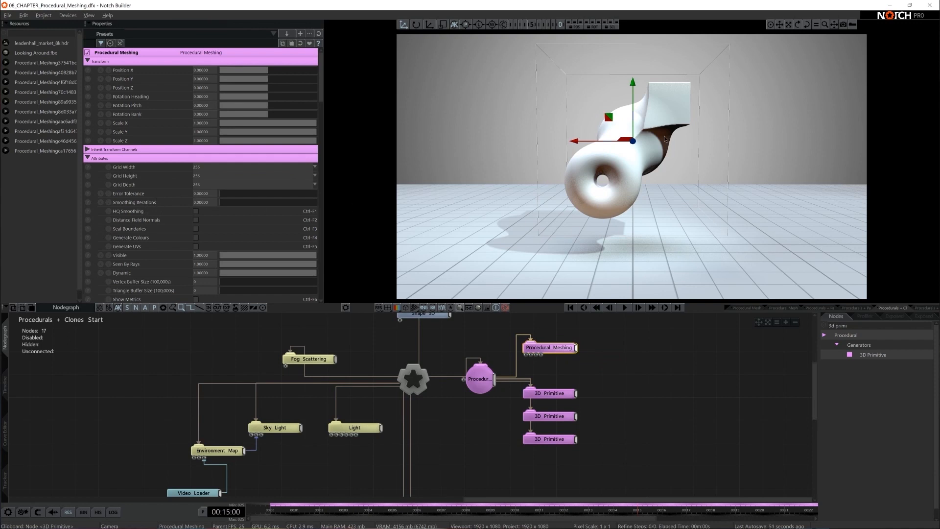
double_click(205, 203)
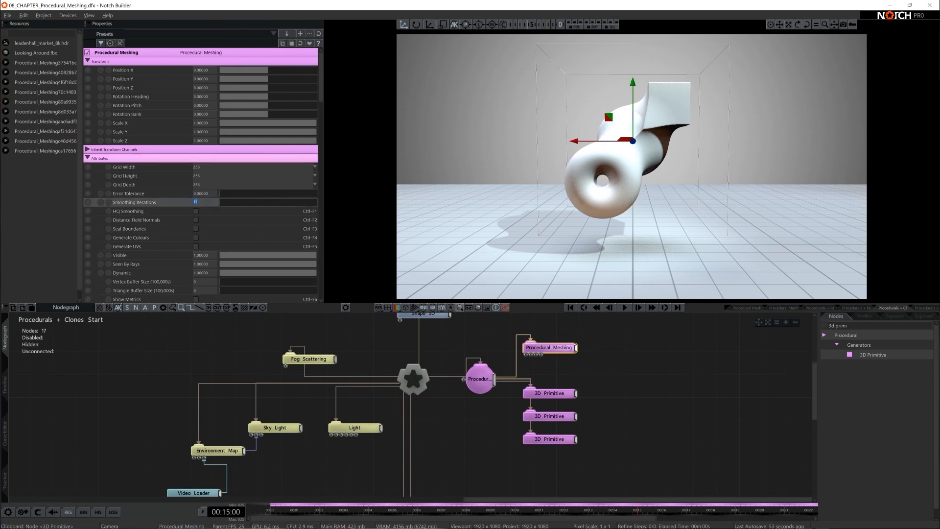
type("20")
key("Return")
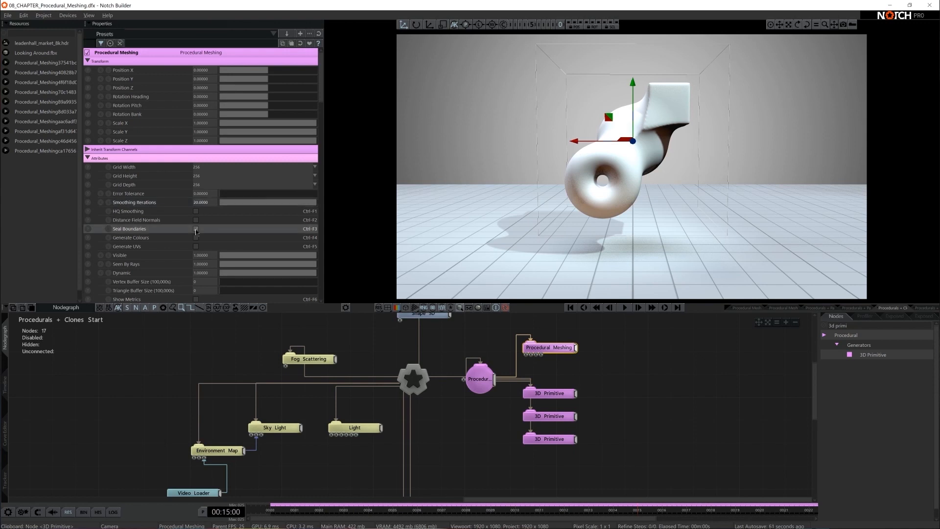
left_click(651, 368)
key("Tab")
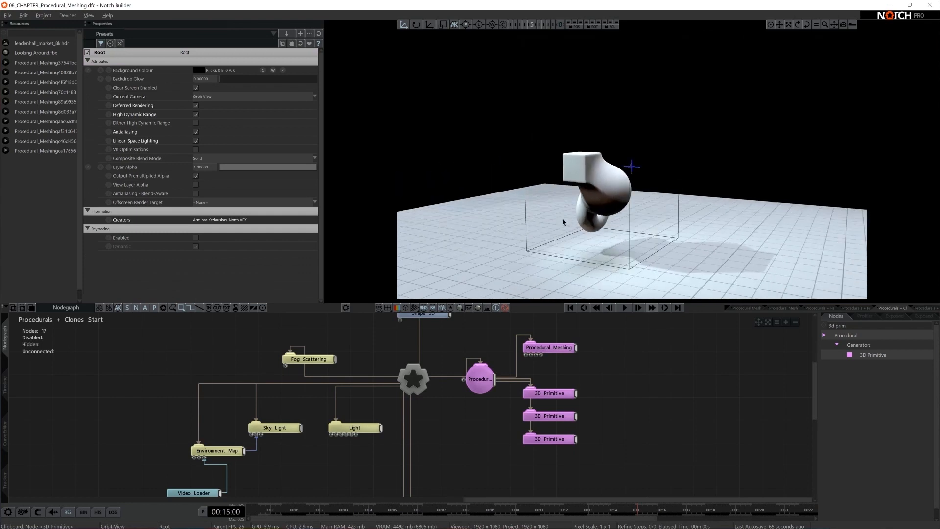
key("Tab")
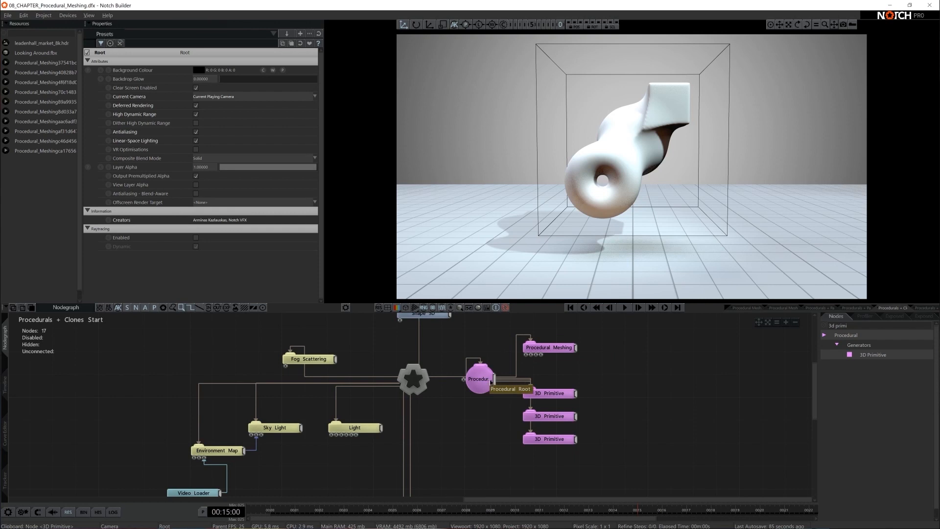
Step: Add a Clone To Procedurals node under the scene root and link the Procedural Root to its Procedural Root input
left_click(824, 326)
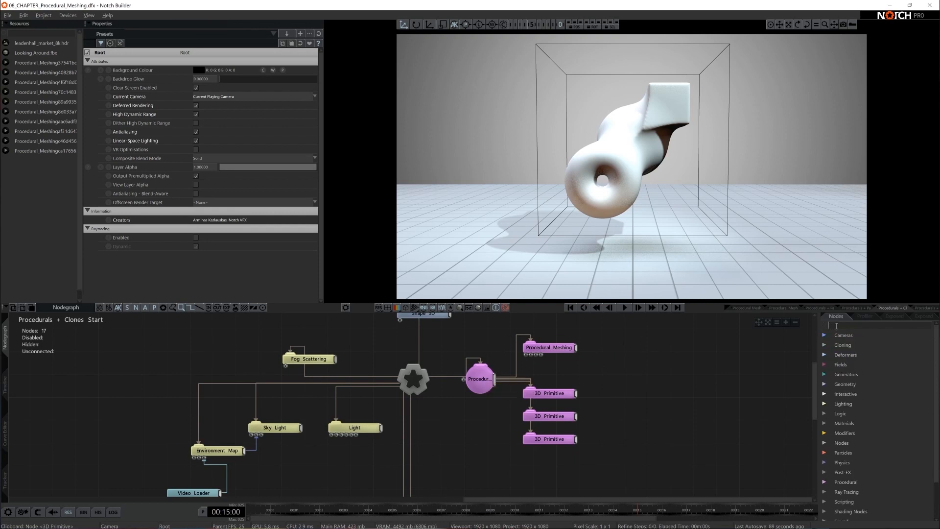
type("clone to")
mouse_move(869, 384)
left_mouse_down()
mouse_move(521, 458)
mouse_move(483, 447)
left_mouse_up()
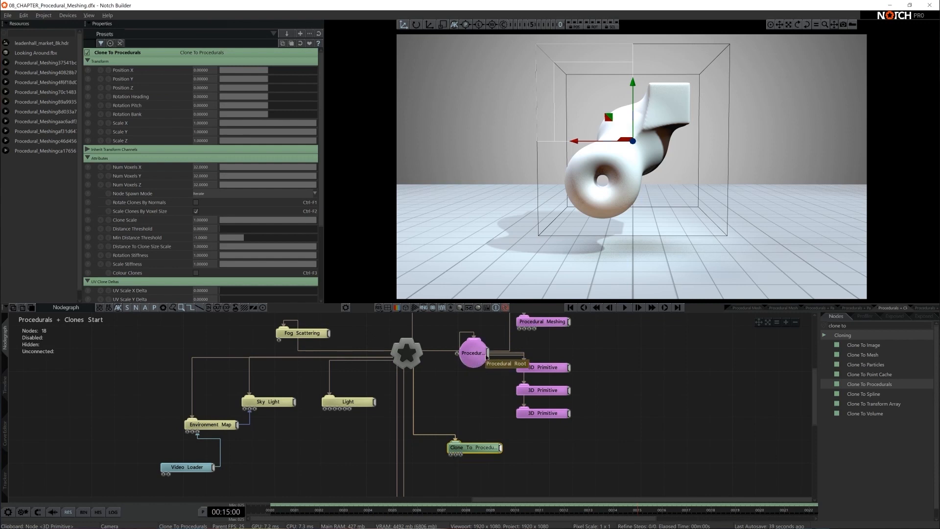
left_click_drag(488, 353, 451, 455)
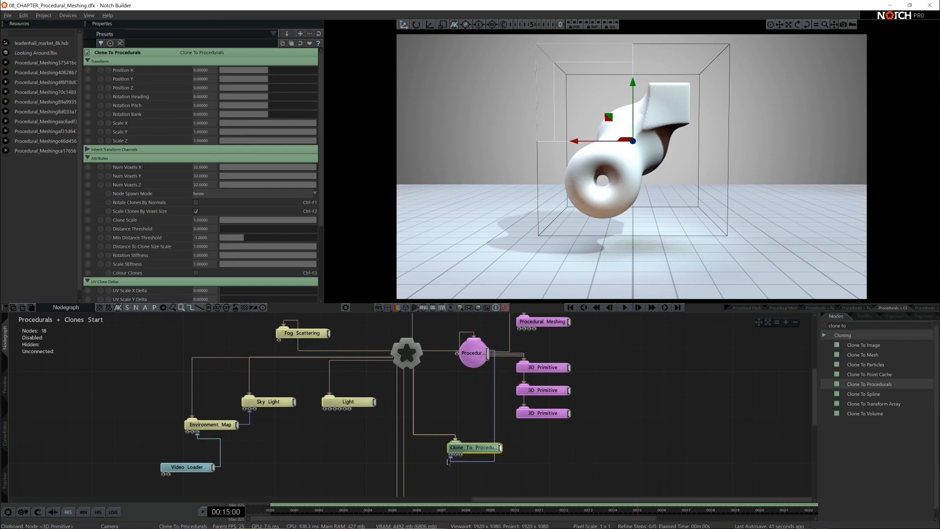
mouse_move(465, 458)
left_mouse_down()
mouse_move(501, 458)
mouse_move(511, 470)
mouse_move(488, 470)
left_mouse_up()
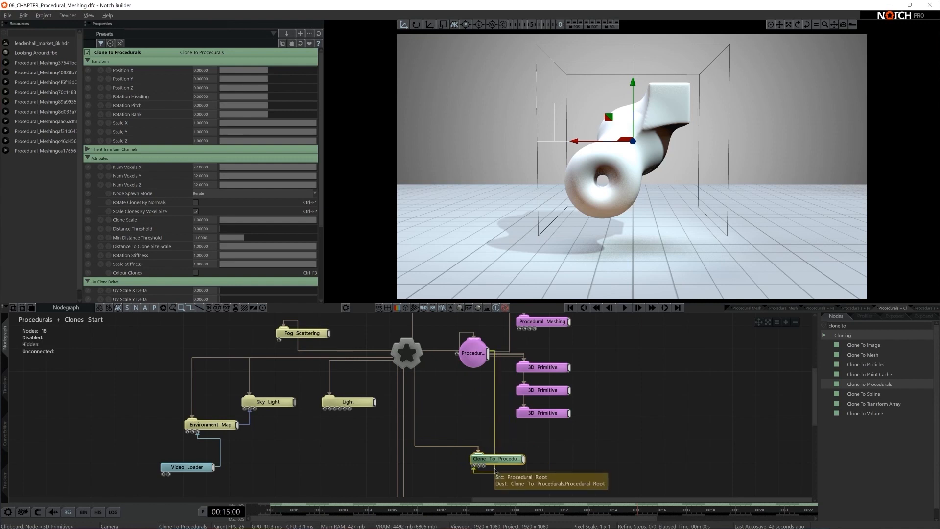
middle_click_drag(532, 465, 525, 445)
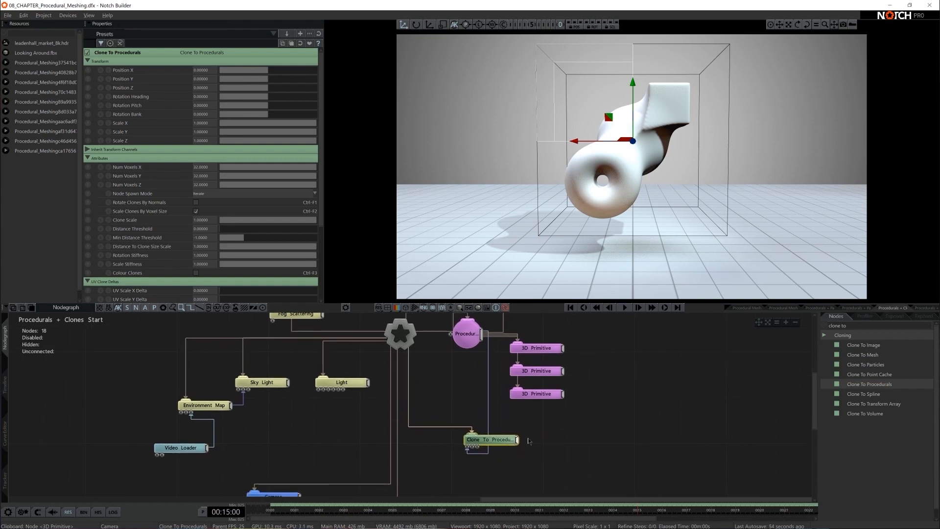
Step: Connect a new Shape 3D node to Clone To Procedurals and increase the clone node's Clone Scale to about 2.99
left_click(867, 326)
type("shape")
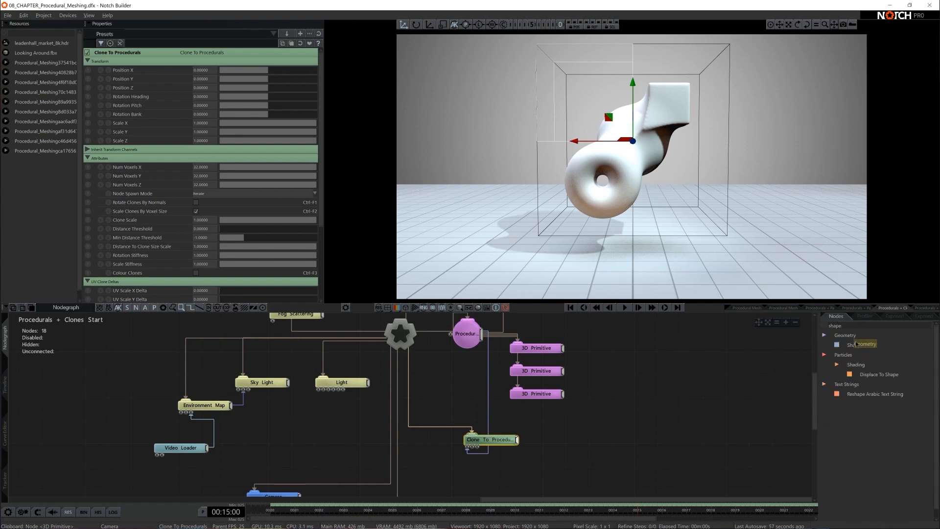
mouse_move(856, 344)
left_mouse_down()
mouse_move(529, 441)
mouse_move(543, 440)
left_mouse_up()
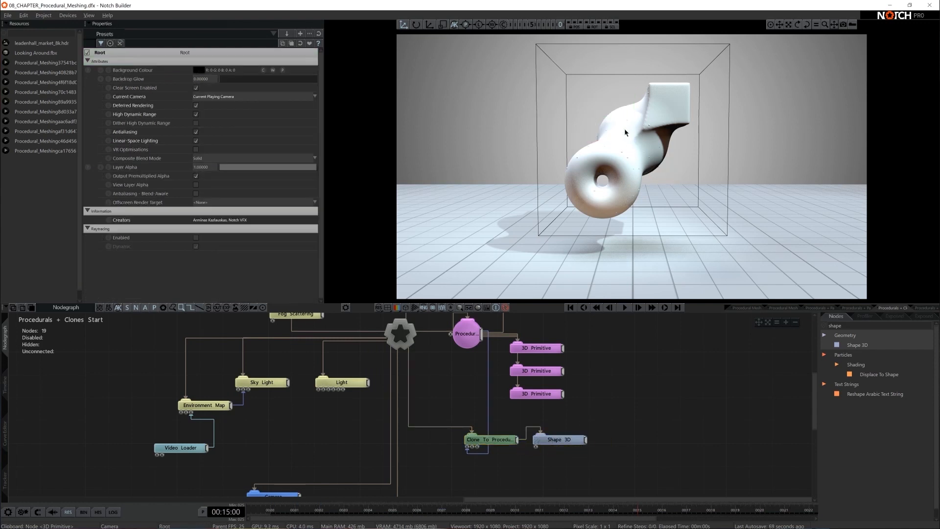
left_click(489, 440)
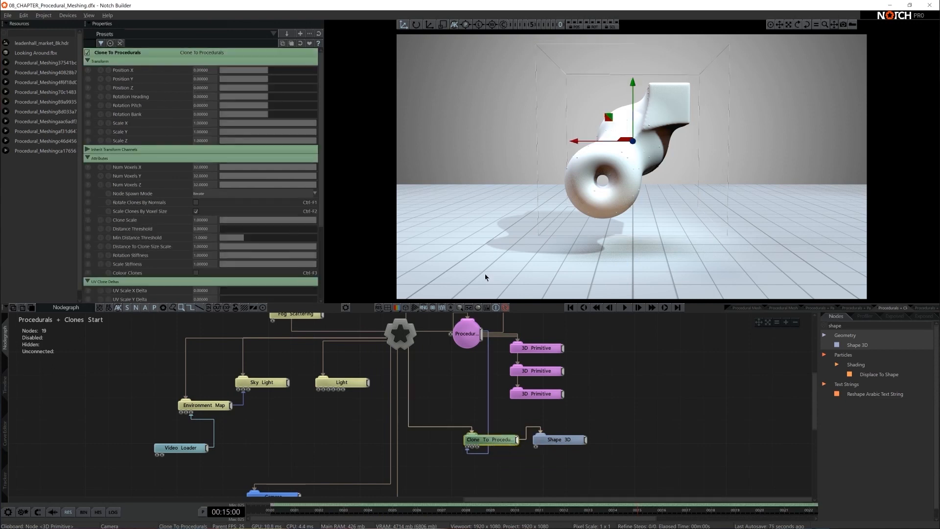
left_click_drag(313, 220, 511, 215)
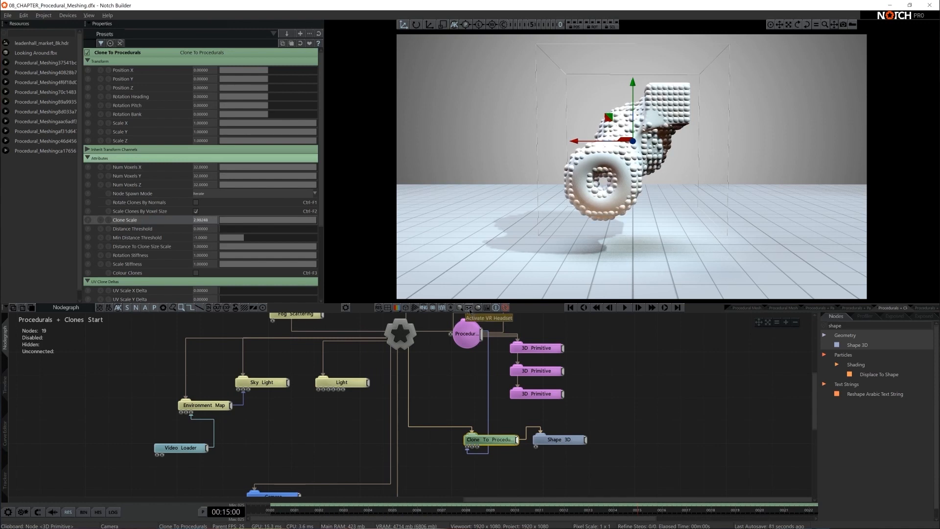
Step: Duplicate the Shape 3D sphere under Clone To Procedurals and set the copy's Shape Type to Box
left_click(556, 419)
mouse_move(562, 439)
left_mouse_down()
mouse_move(562, 428)
mouse_move(556, 451)
mouse_move(496, 442)
left_mouse_up()
left_click(562, 427)
key("ctrl+c")
key("ctrl+v")
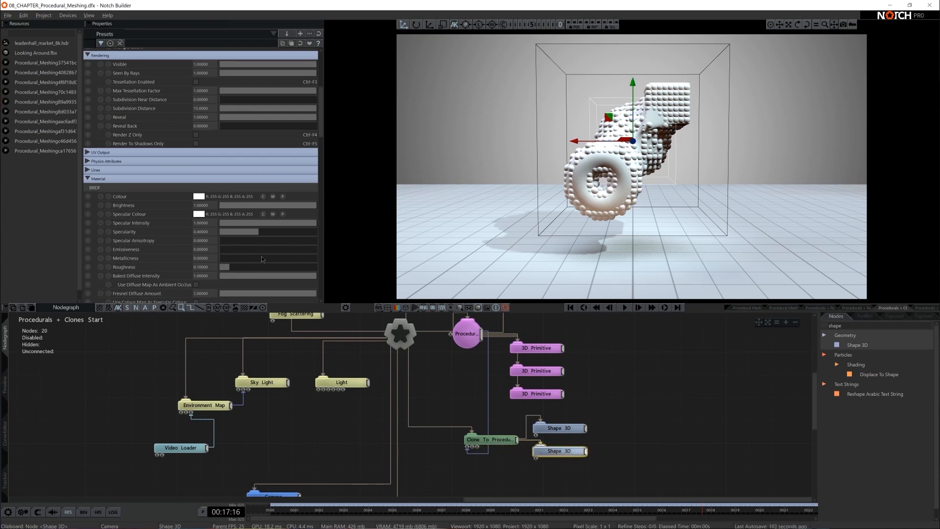
scroll(208, 201, "up", 3)
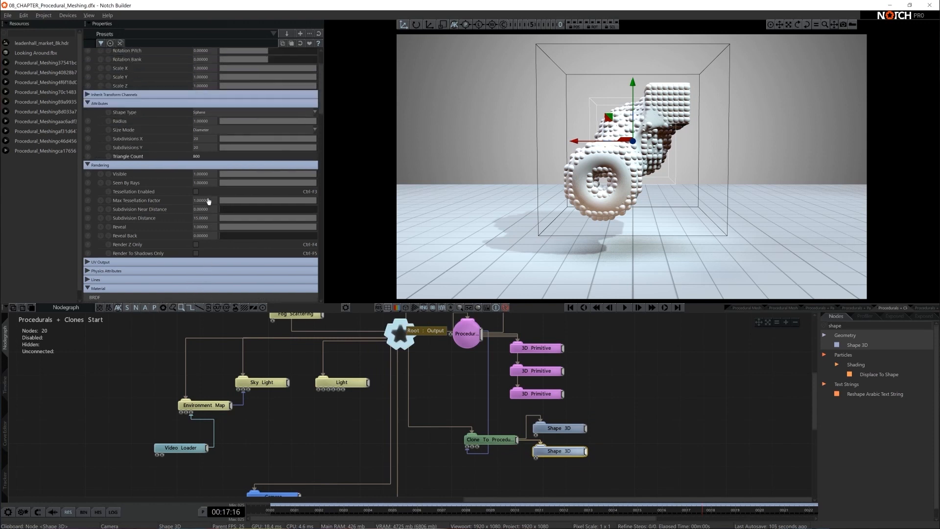
scroll(208, 201, "up", 2)
left_click(209, 161)
left_click(210, 173)
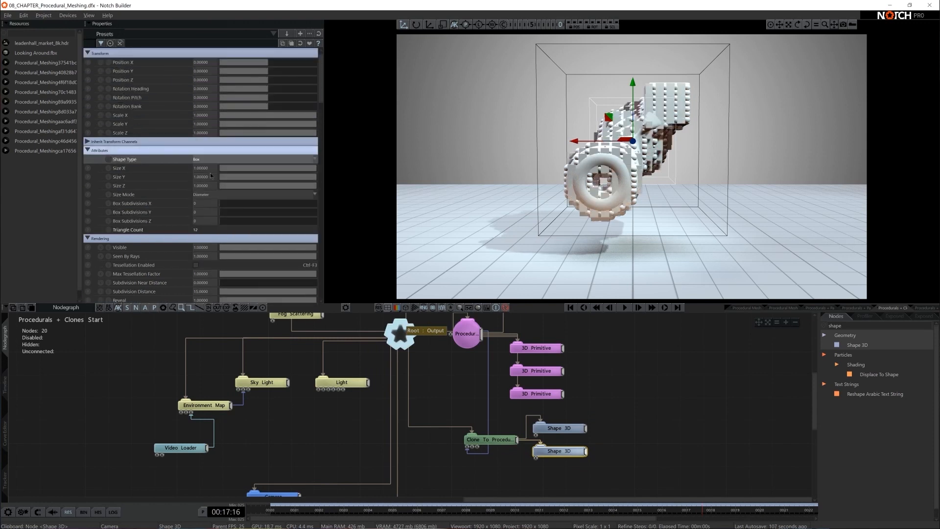
Step: Set the Clone To Procedurals node's Node Spawn Mode to Random
left_click(490, 440)
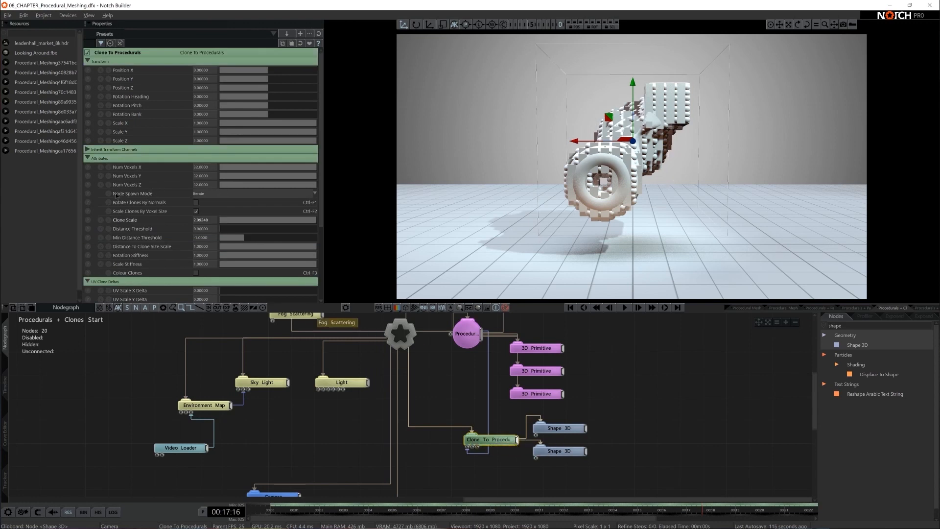
left_click(209, 197)
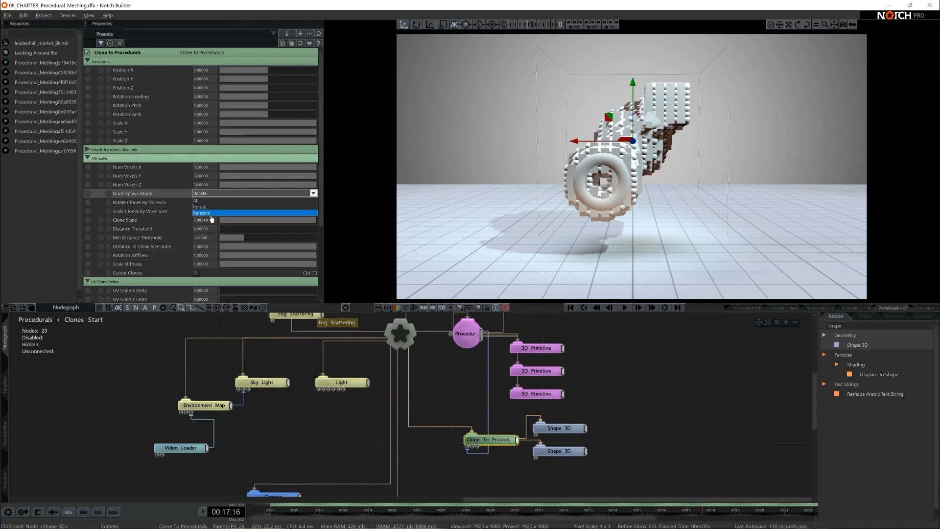
left_click(212, 218)
left_click(665, 416)
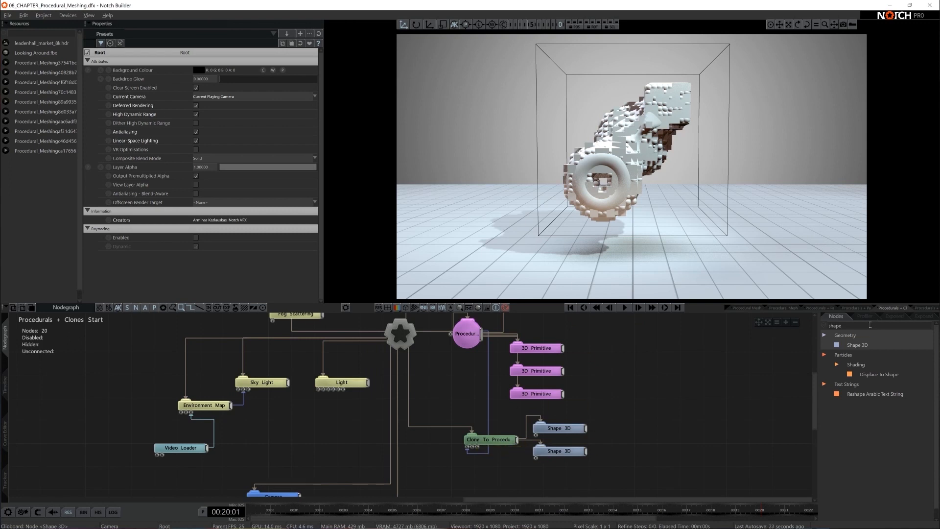
Step: Add a Turbulence Effector and connect it to the effector input of the Clone To Procedurals node
type("turb")
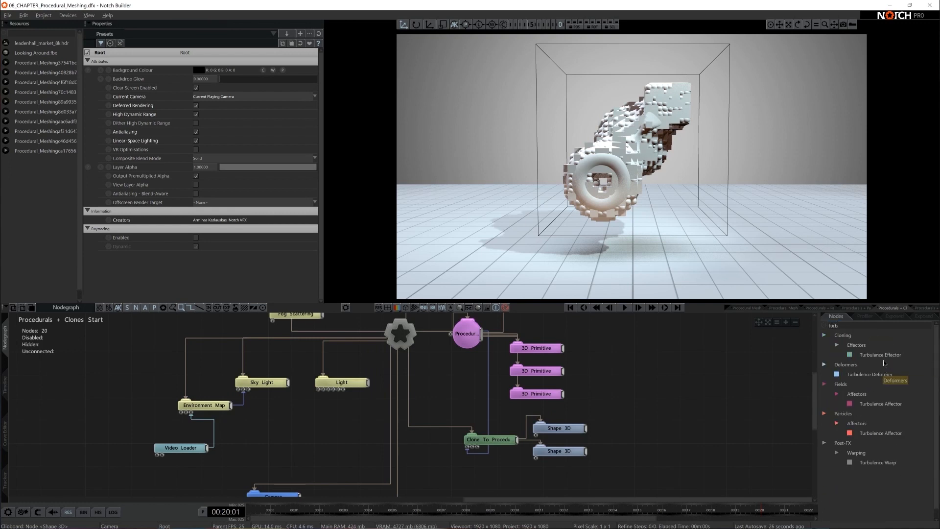
left_click_drag(882, 357, 801, 403)
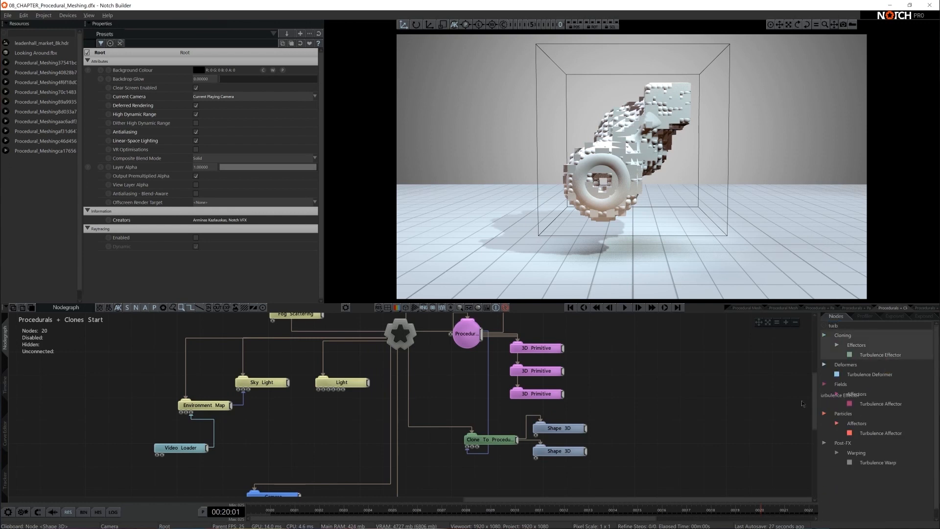
left_click_drag(418, 464, 472, 446)
left_click_drag(496, 481, 413, 428)
Step: Enable Uniform Scale on the Turbulence Effector with Scale X at about -0.28, and reduce its Animation Rate to about 0.27
scroll(243, 255, "down", 5)
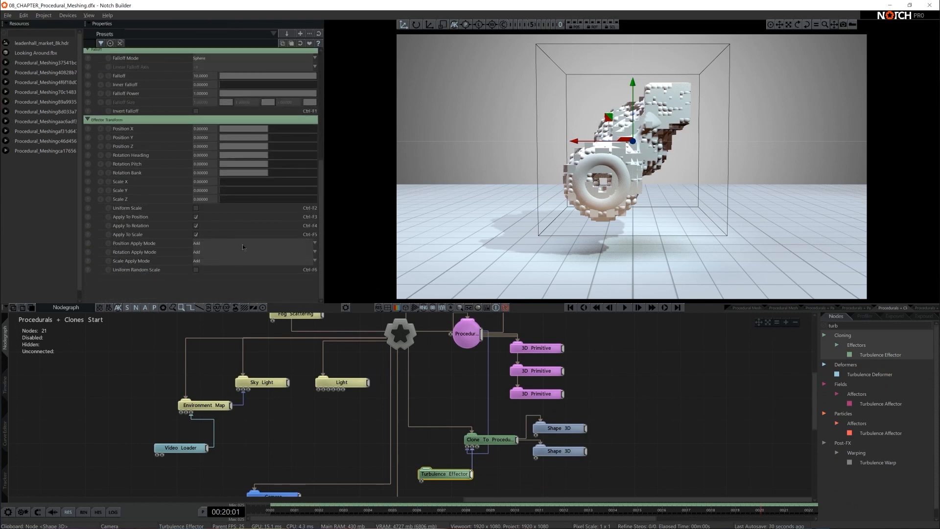
left_click(196, 208)
left_click_drag(222, 183, 210, 184)
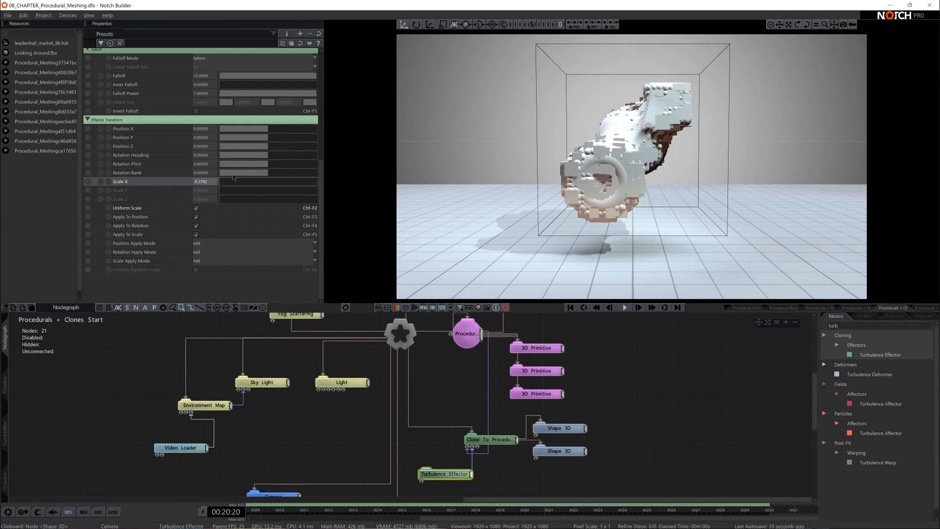
scroll(241, 184, "up", 2)
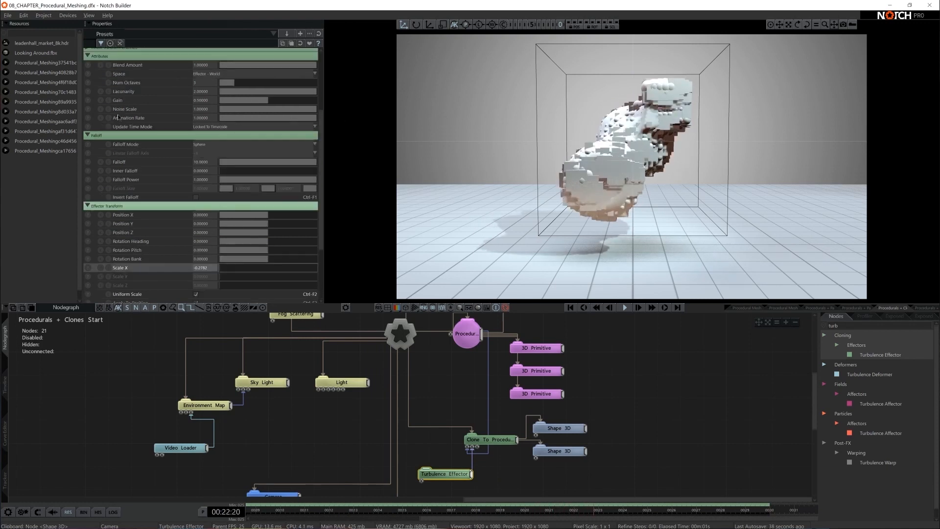
left_click(245, 118)
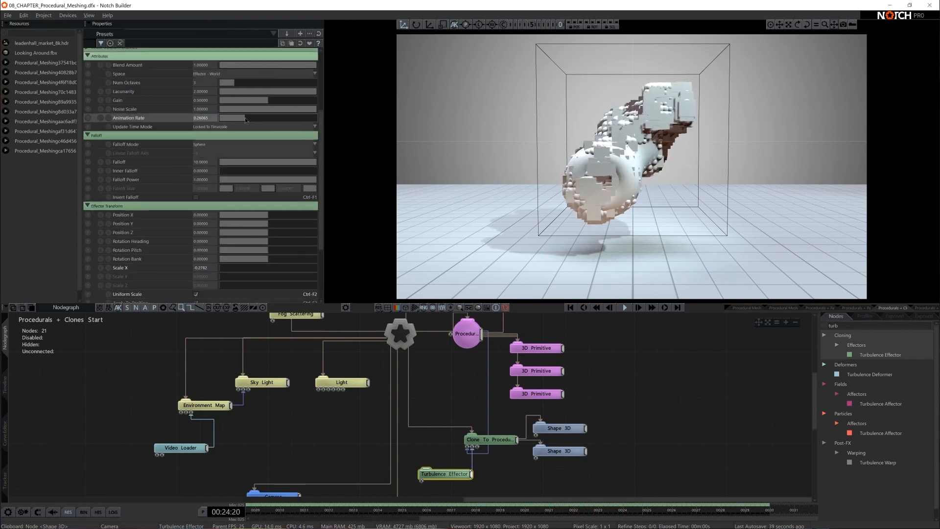
Step: Hide the original mesh by setting the Procedural Meshing node's Visible value to 0
left_click_drag(604, 354, 605, 376)
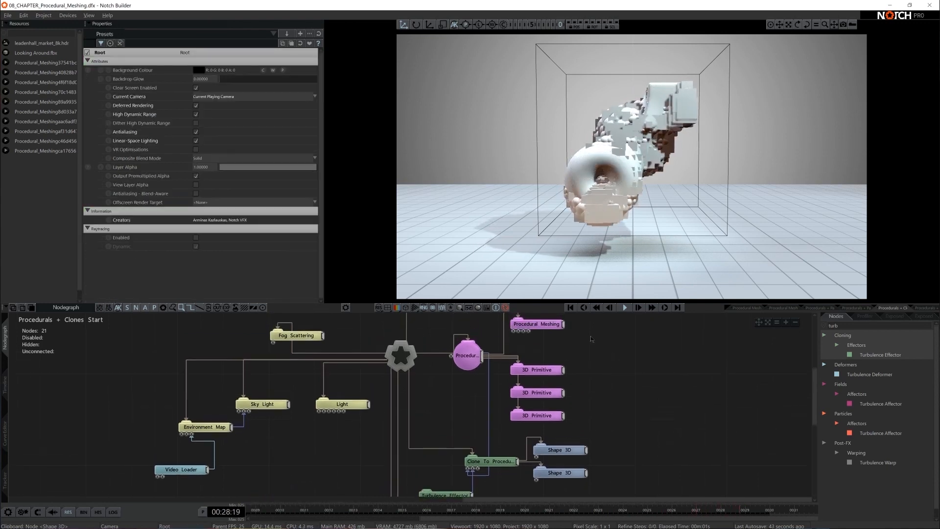
left_click(550, 325)
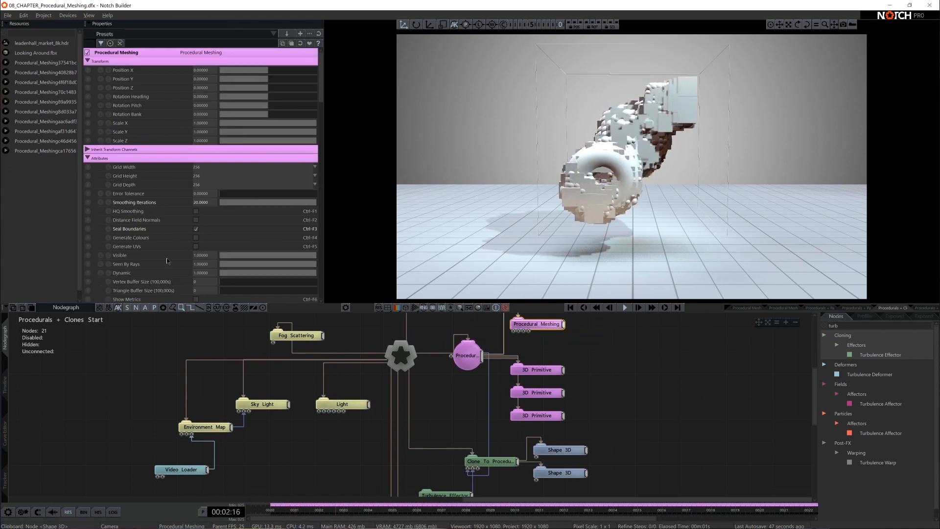
left_click(207, 255)
type("0")
key("Return")
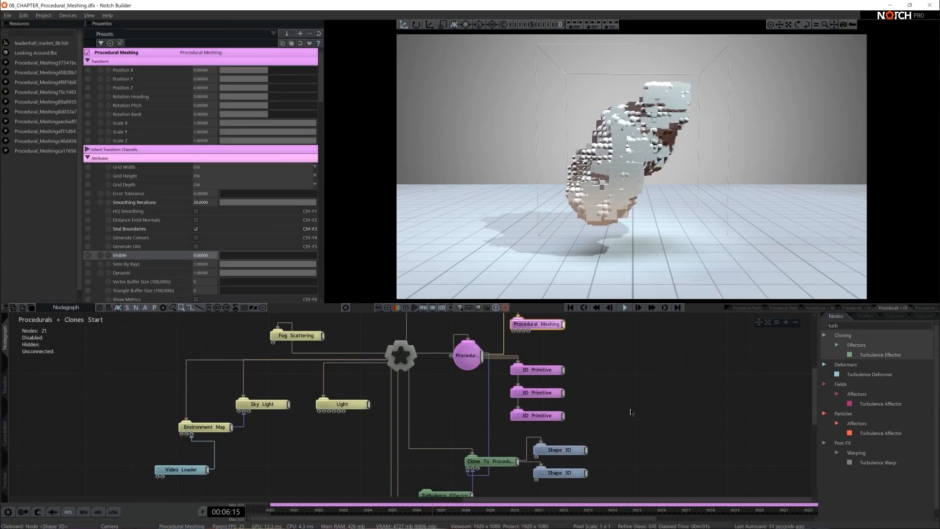
left_click(630, 409)
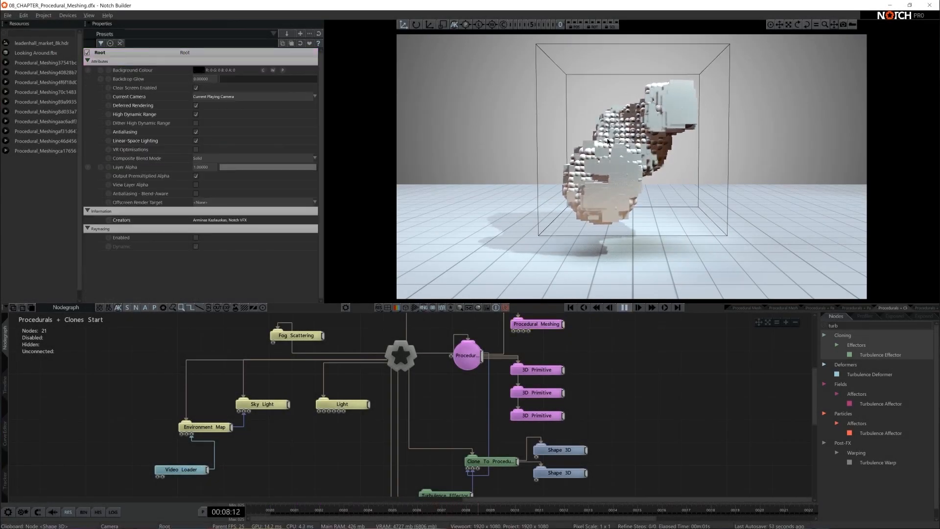
Step: Enable Rotate Clones By Normals on the Clone To Procedurals node and play back the animation
middle_click_drag(627, 413, 633, 402)
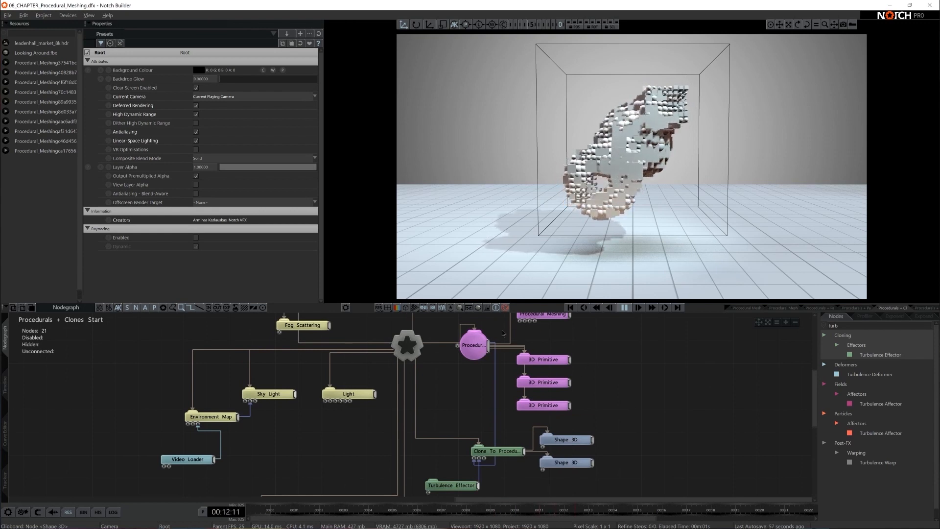
middle_click_drag(630, 392, 632, 375)
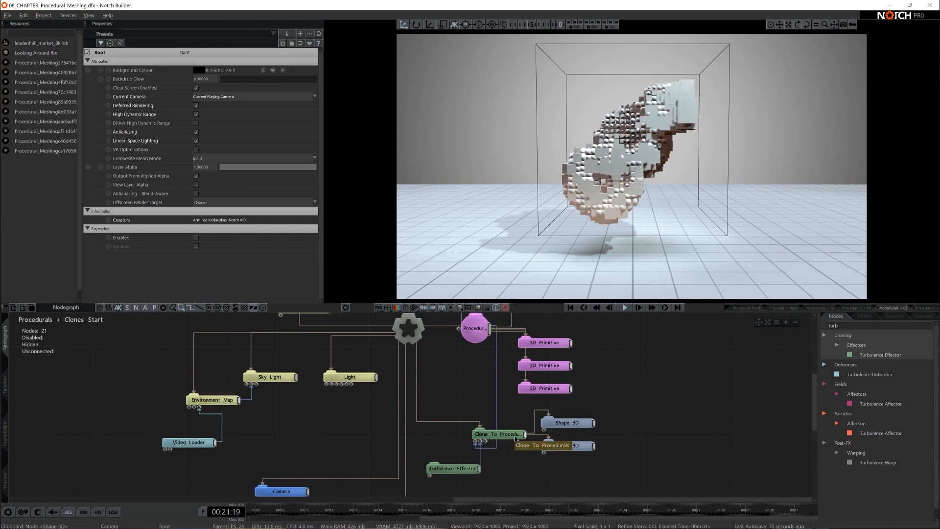
left_click(514, 435)
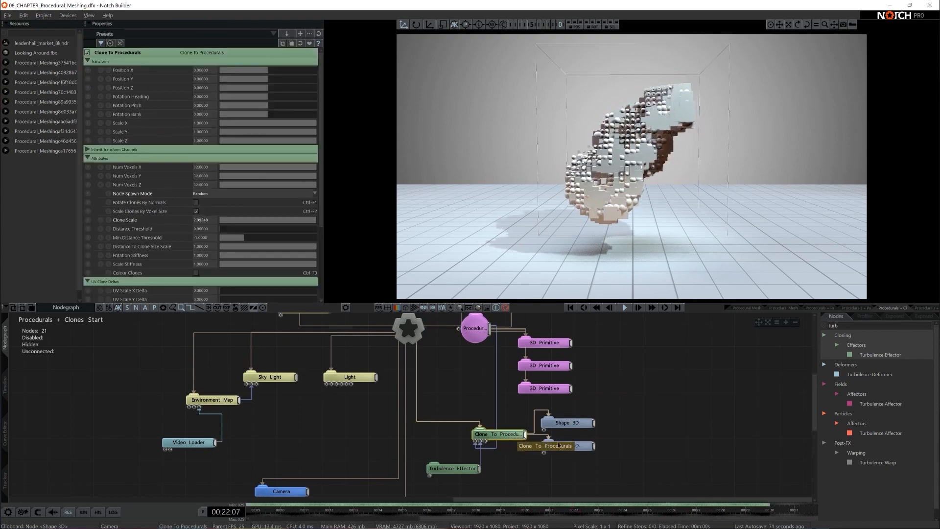
left_click(196, 204)
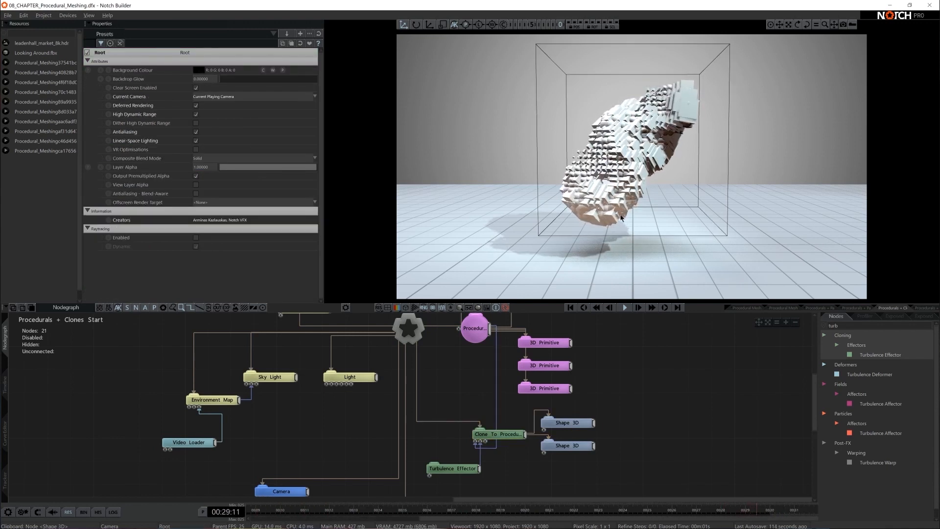
key("space")
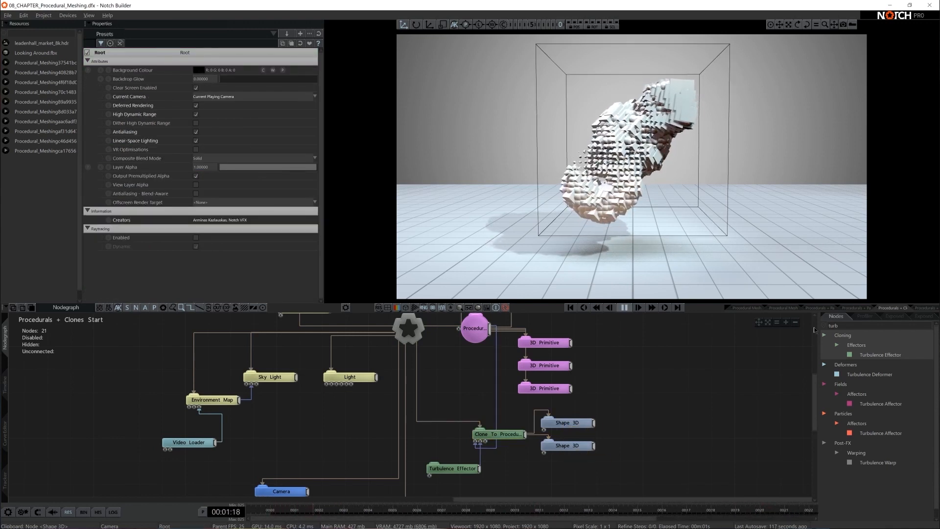
Step: Add a Material node beside the cloned shapes and connect it to both Shape 3D nodes
type("mater")
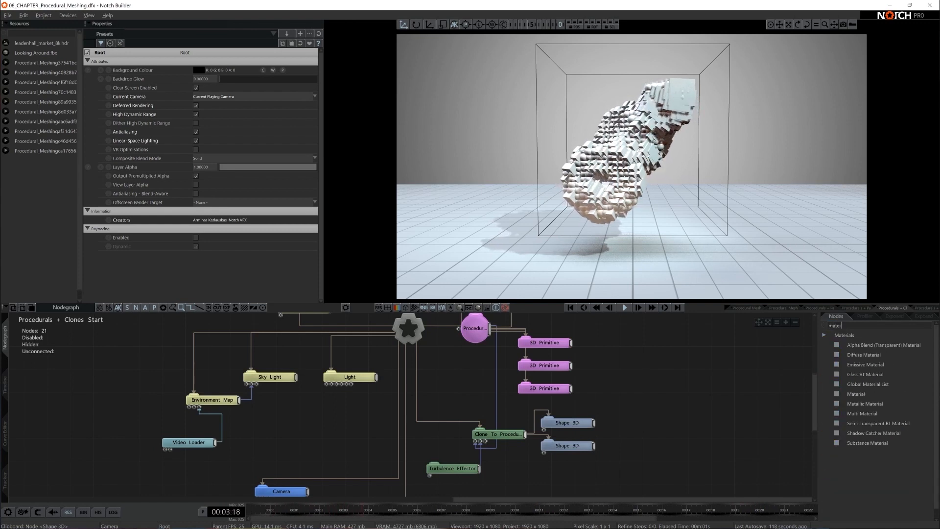
left_click_drag(857, 393, 637, 436)
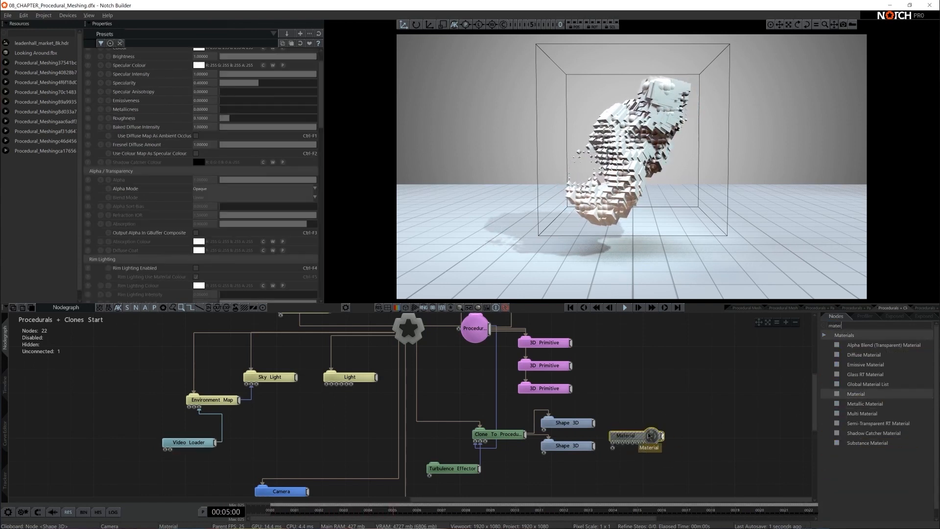
left_click_drag(557, 433, 544, 430)
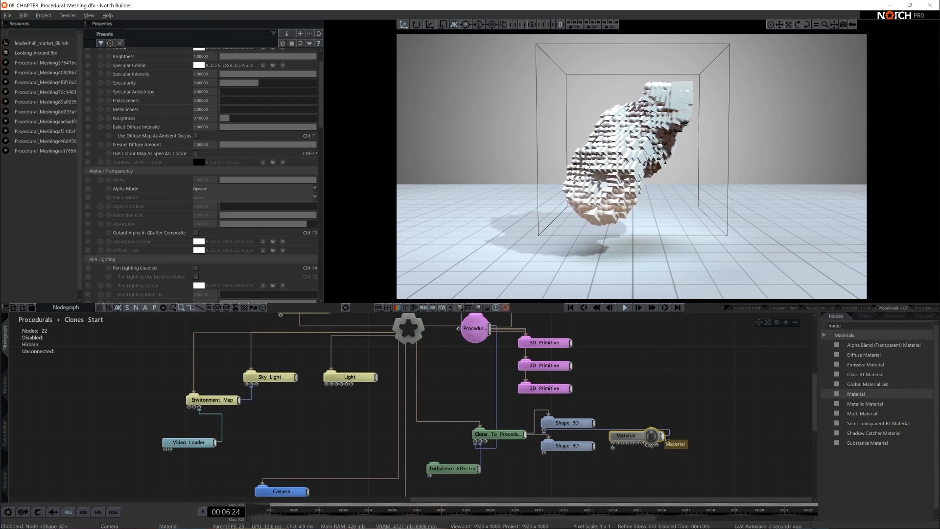
left_click_drag(662, 435, 544, 453)
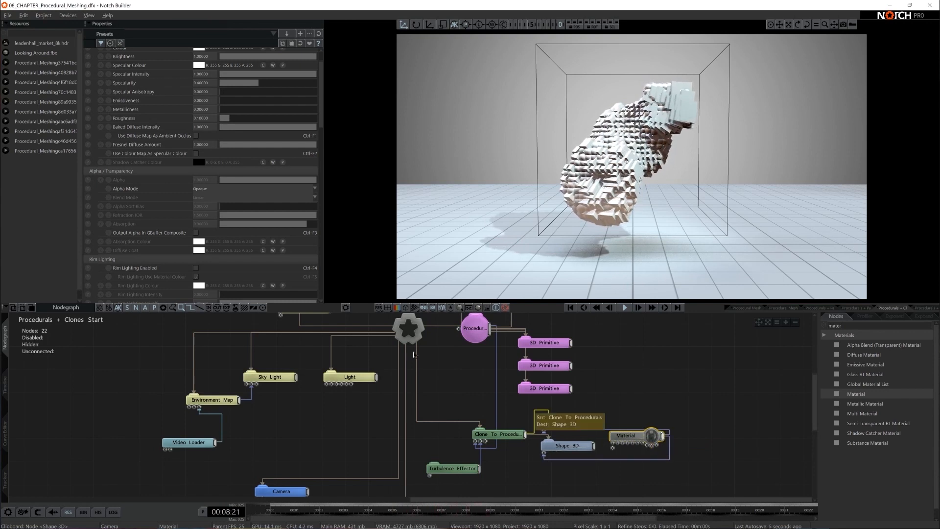
Step: Lower the new Material node's Brightness to about 0.62
scroll(201, 153, "down", 3)
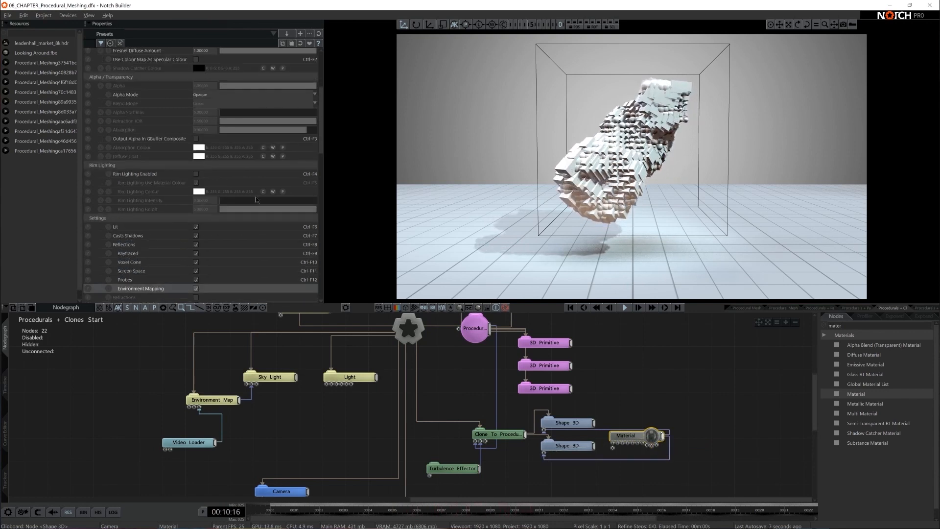
scroll(254, 183, "up", 5)
left_click_drag(267, 88, 281, 90)
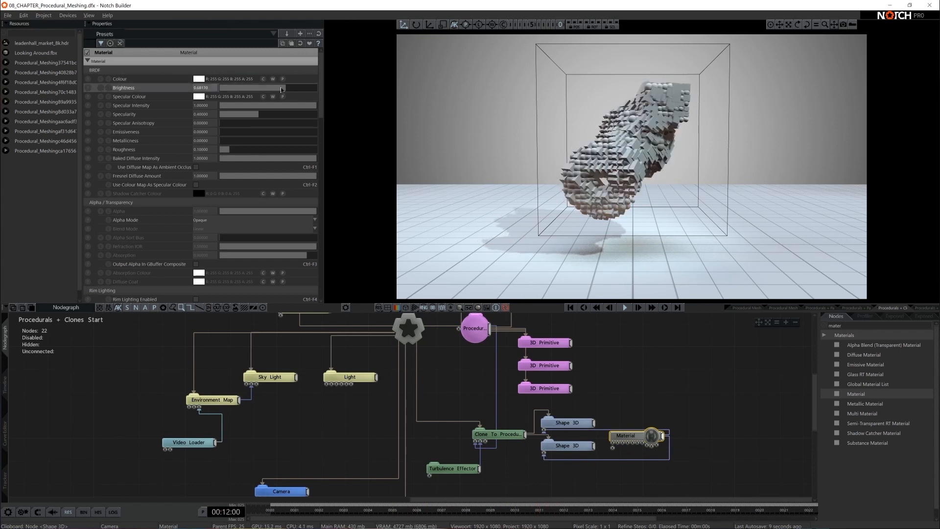
Step: Set the Turbulence Effector's Scale X to about -0.6
middle_click_drag(631, 409, 648, 386)
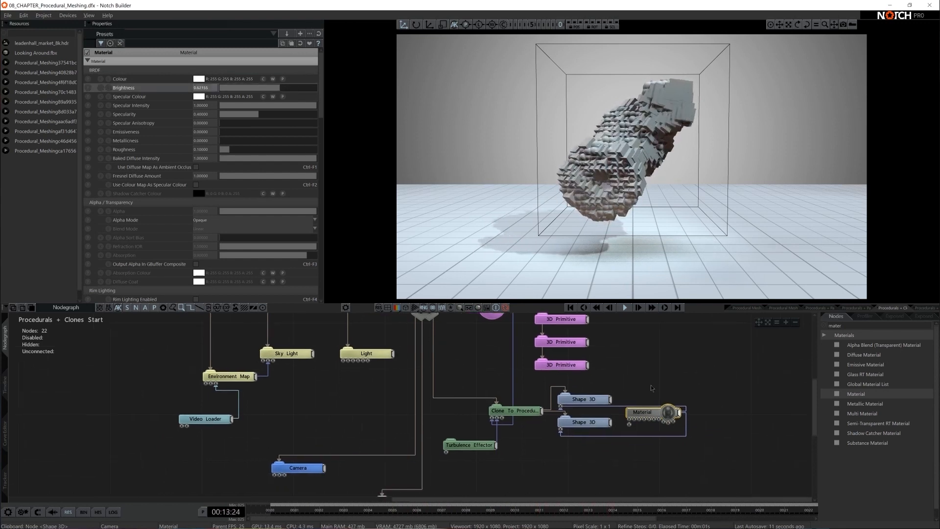
left_click(476, 446)
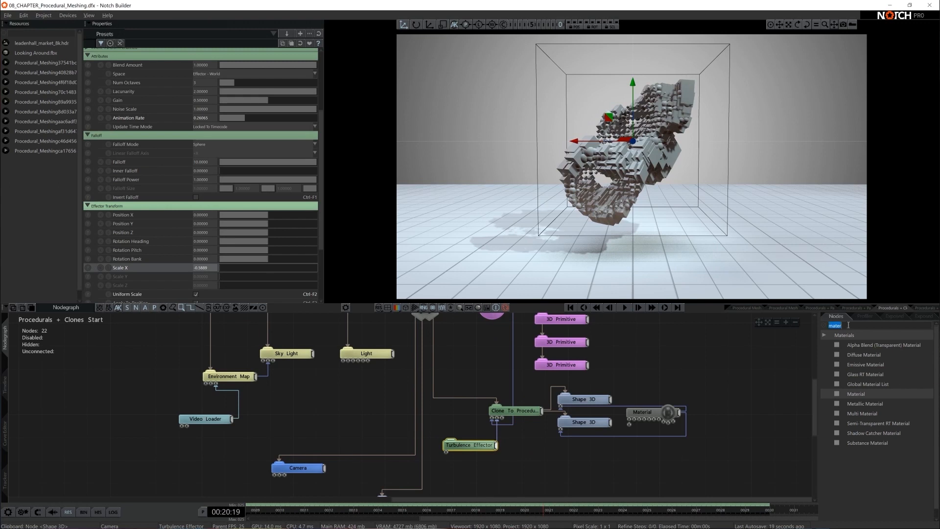
Step: Add a Randomise Effector to the Clone To Procedurals node and align it beneath the Turbulence Effector
type("ra")
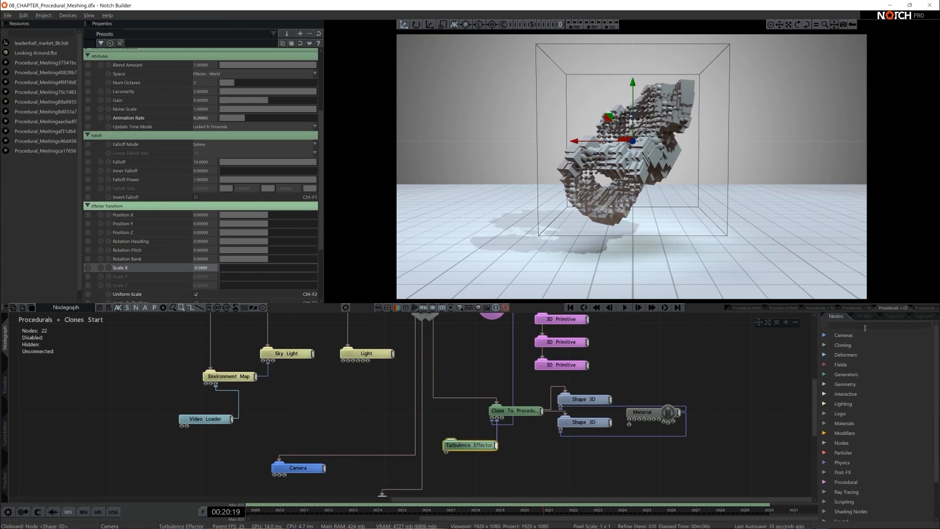
type("ndom")
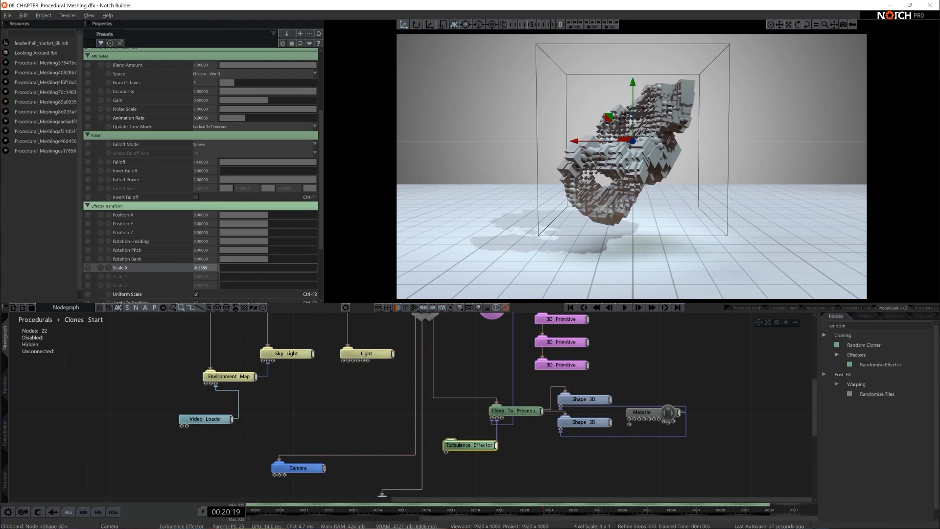
mouse_move(520, 454)
left_mouse_down()
mouse_move(482, 467)
mouse_move(497, 419)
left_mouse_up()
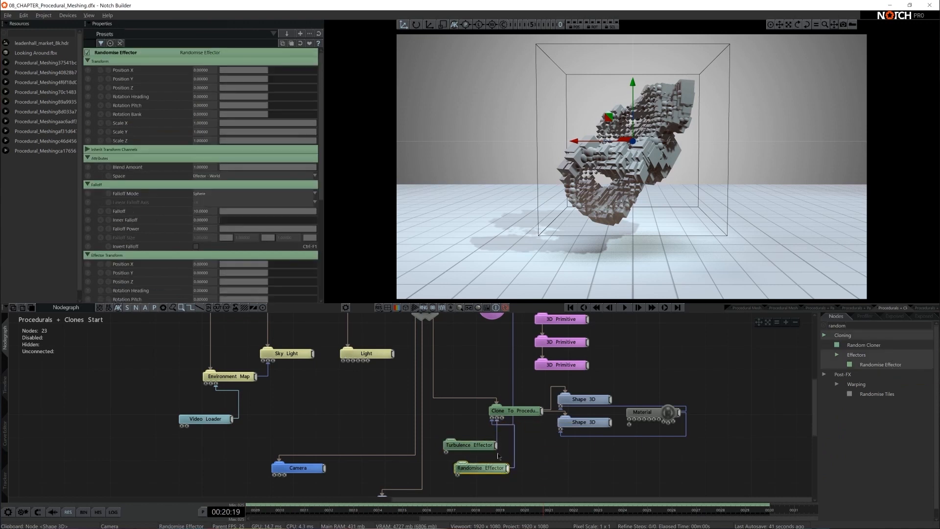
left_click_drag(489, 468, 476, 468)
Step: Enable Uniform Scale on the Randomise Effector and set its Scale X to about -0.12
scroll(255, 252, "down", 5)
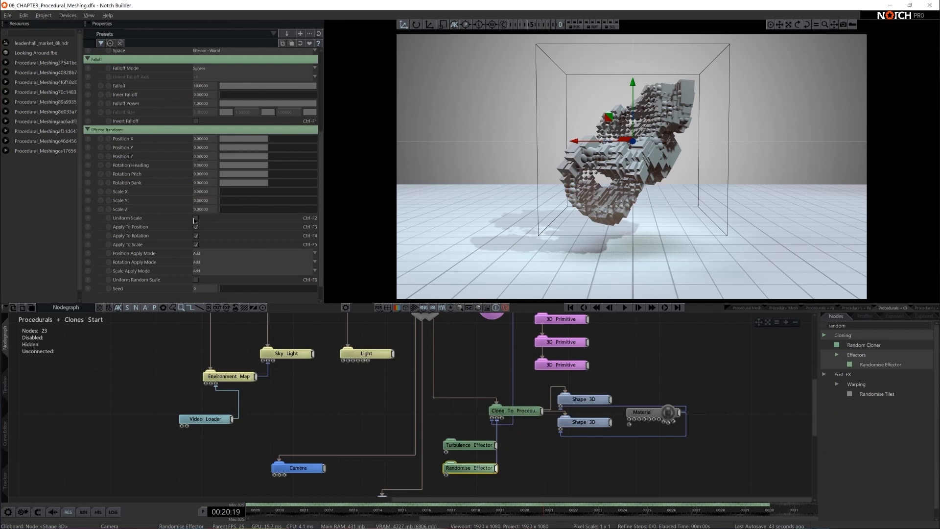
left_click(196, 218)
mouse_move(222, 194)
left_mouse_down()
mouse_move(234, 194)
mouse_move(219, 194)
left_mouse_up()
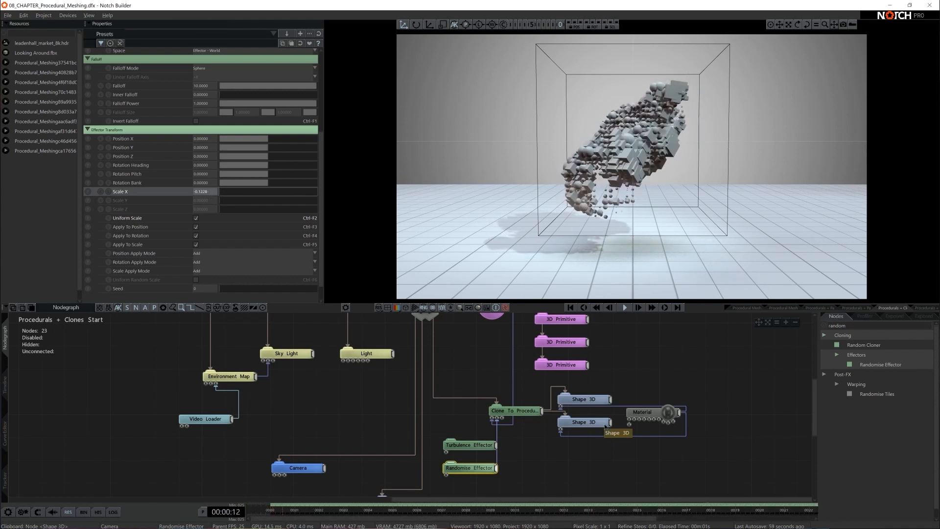
Step: Try Cylinder as the Shape Type of the box Shape 3D clone, and settle on Capsule
left_click(584, 422)
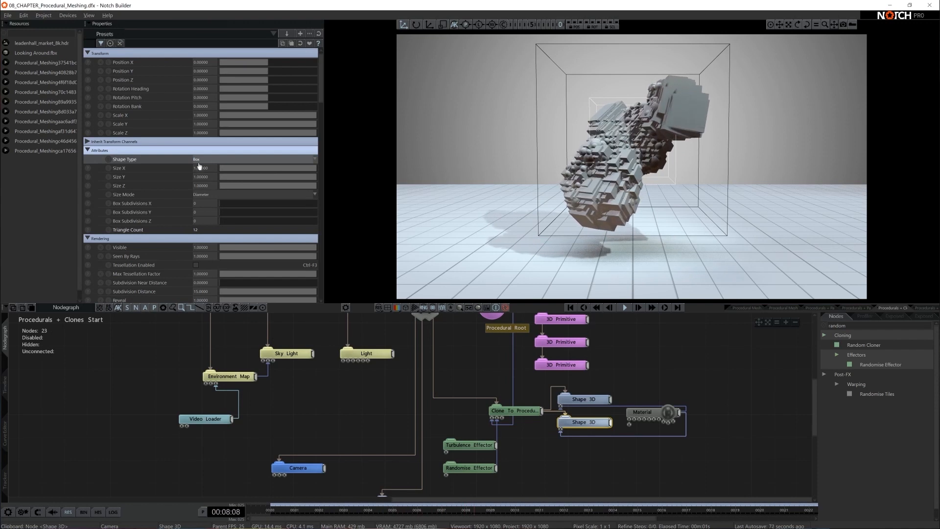
left_click(201, 160)
left_click(201, 190)
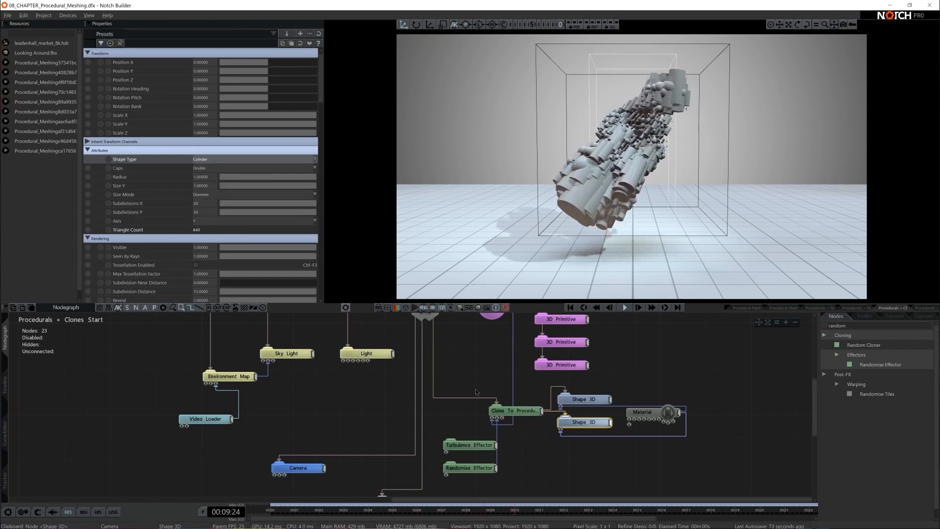
left_click(201, 160)
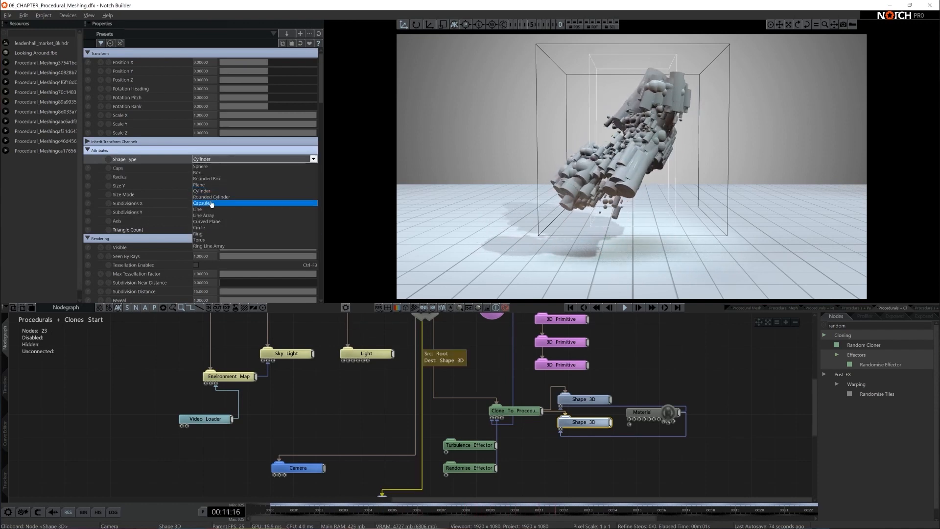
left_click(205, 202)
left_click(588, 450)
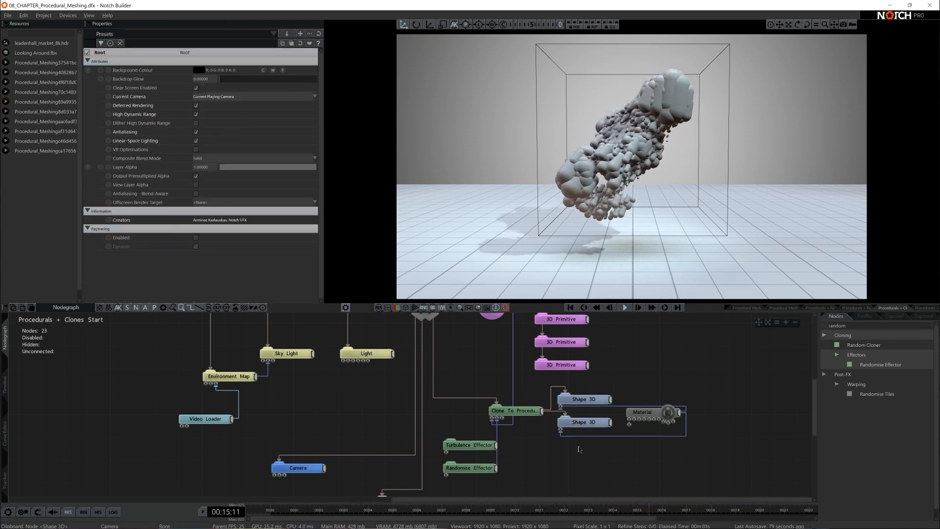
Step: Add a Sine Effector below the Randomise Effector and connect it to the Clone To Procedurals node
scroll(560, 454, "down", 3)
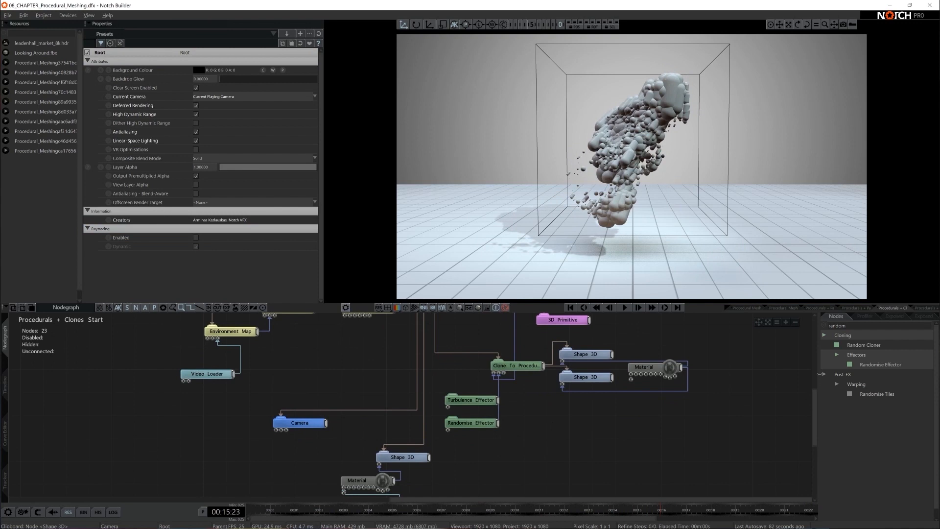
type("sine")
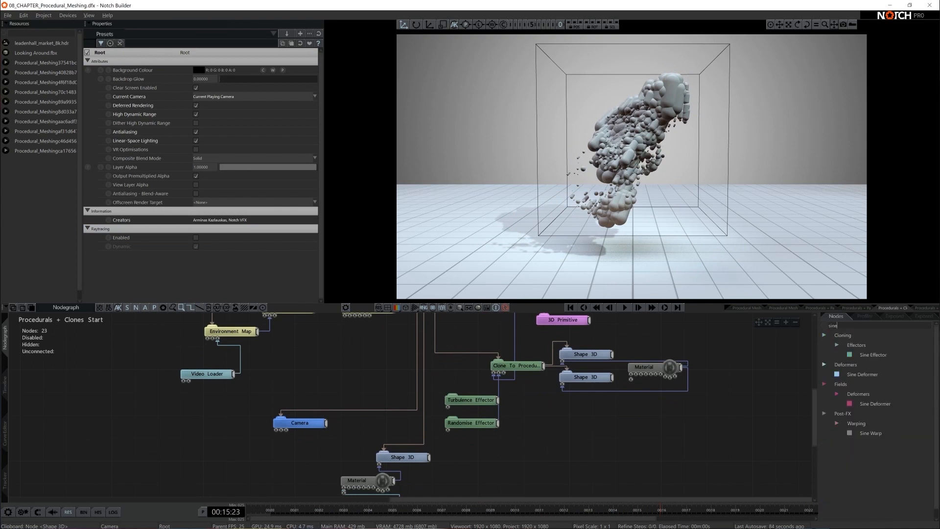
mouse_move(873, 354)
left_mouse_down()
mouse_move(430, 450)
mouse_move(470, 446)
mouse_move(498, 394)
mouse_move(499, 373)
left_mouse_up()
left_click(520, 445)
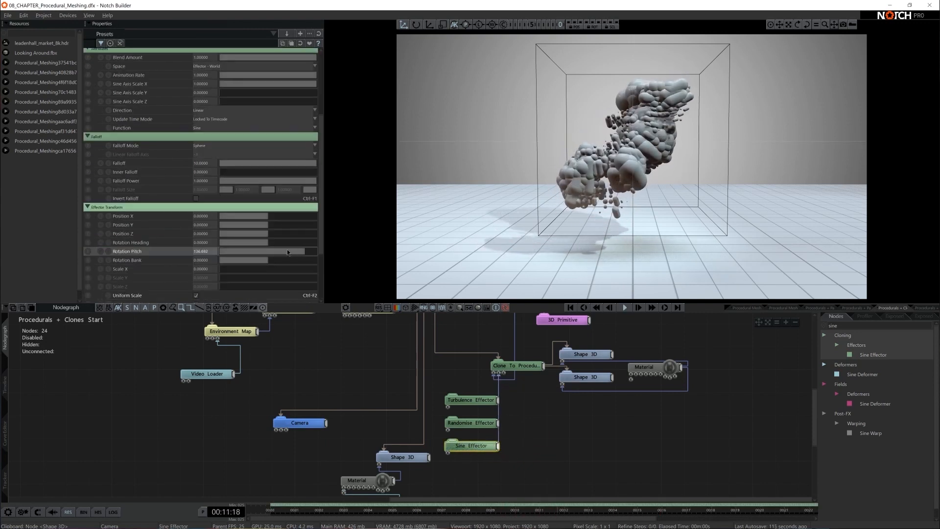
Step: Set the Sine Effector's Direction to Radial
scroll(284, 248, "up", 3)
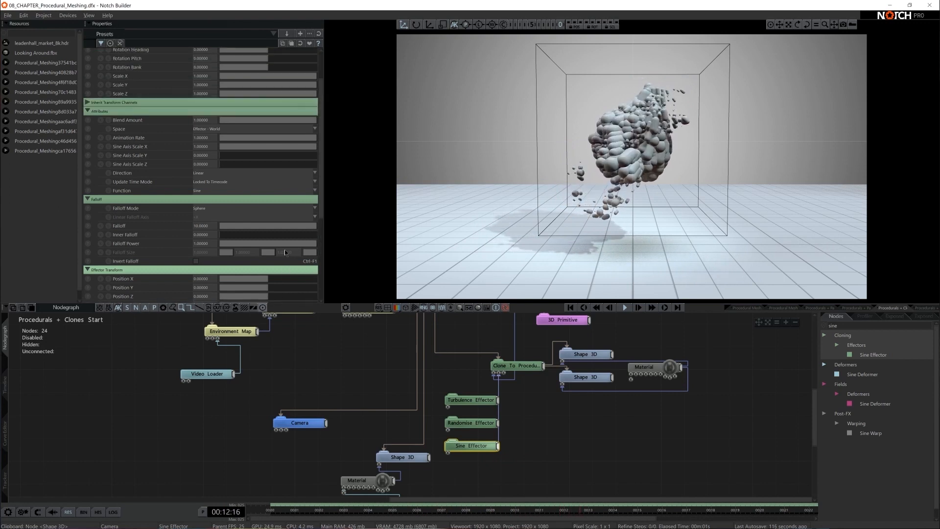
left_click(206, 174)
key("Down")
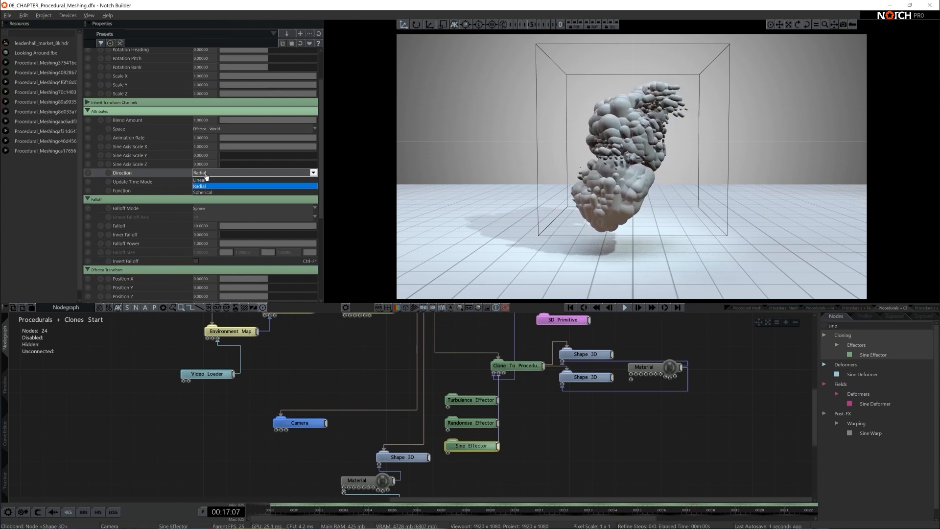
key("Return")
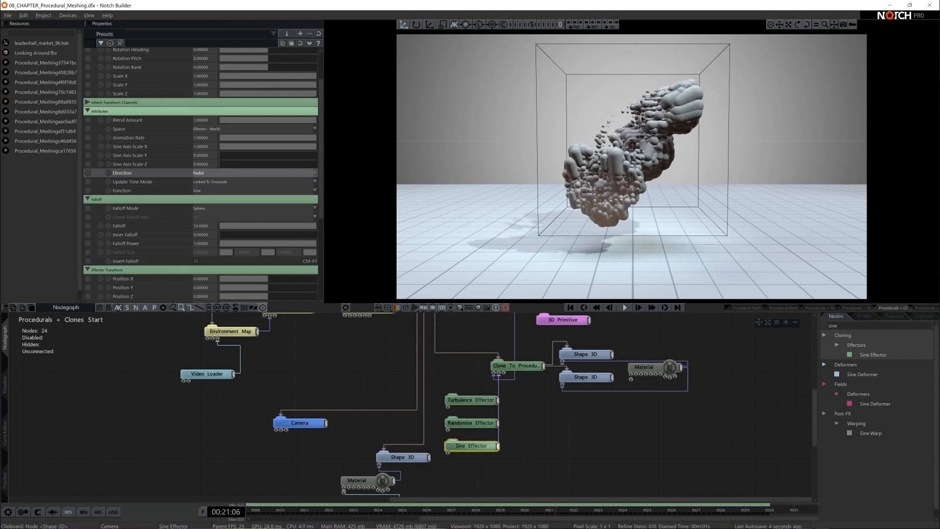
Step: Move the floor's Shape 3D, Material and grid nodes away from the effector stack to free space beneath it
middle_click_drag(535, 442, 601, 419)
left_click(423, 464)
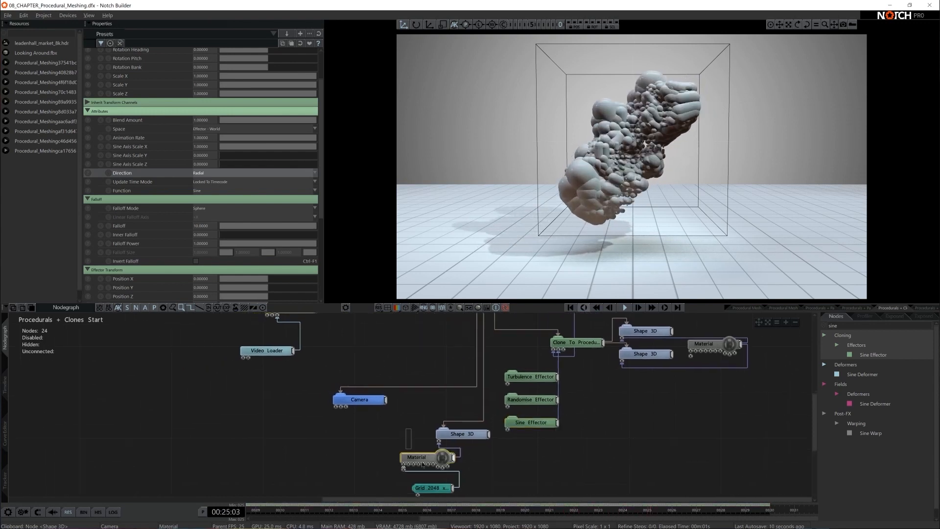
left_click_drag(422, 462, 454, 490)
left_click_drag(479, 434, 446, 435)
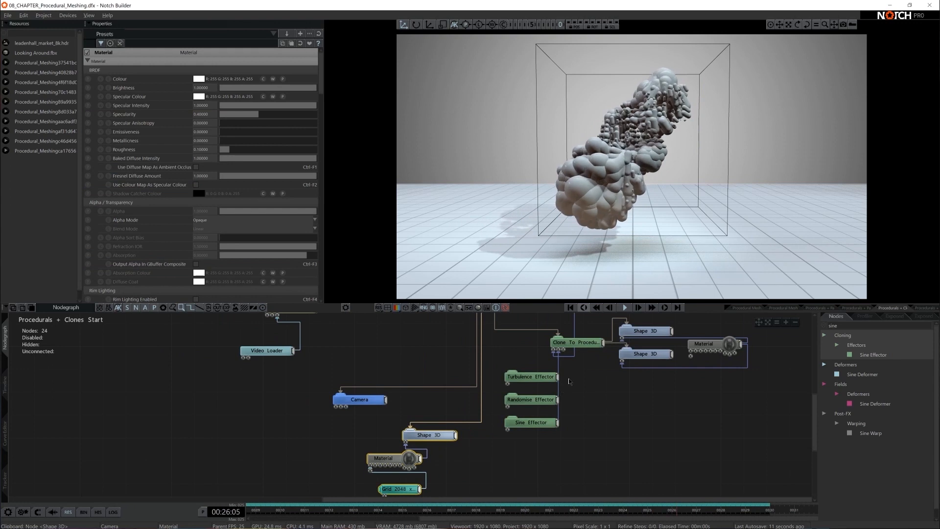
Step: Add a Colour Ramp Effector to the Clone To Procedurals node and connect a new Colour Ramp node to that effector
double_click(856, 326)
type("c")
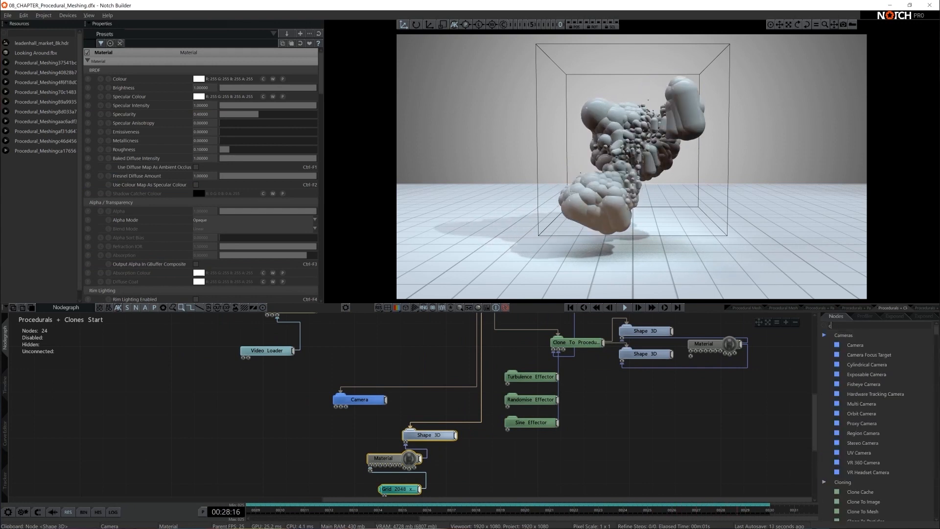
type("olour")
mouse_move(877, 354)
left_mouse_down()
mouse_move(500, 440)
mouse_move(561, 367)
mouse_move(558, 349)
left_mouse_up()
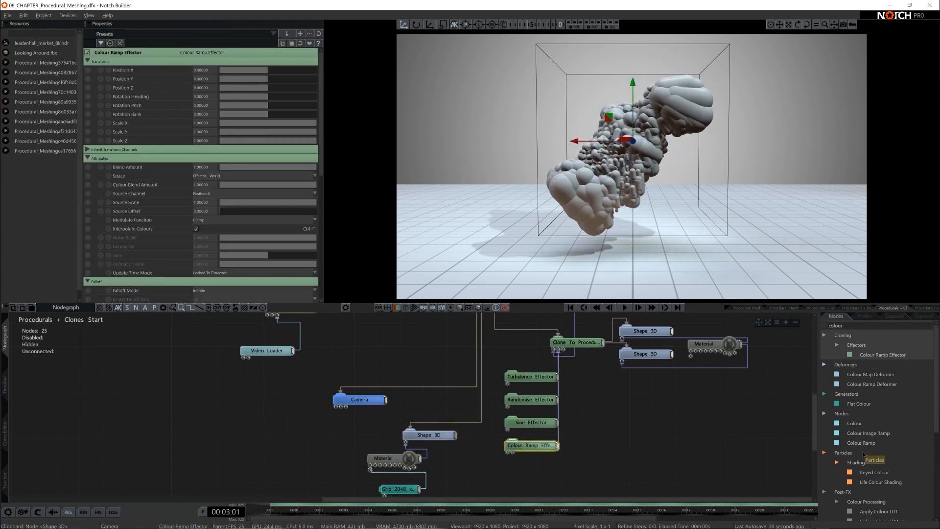
left_click_drag(855, 443, 839, 446)
mouse_move(496, 466)
left_mouse_down()
mouse_move(507, 453)
mouse_move(513, 467)
left_mouse_up()
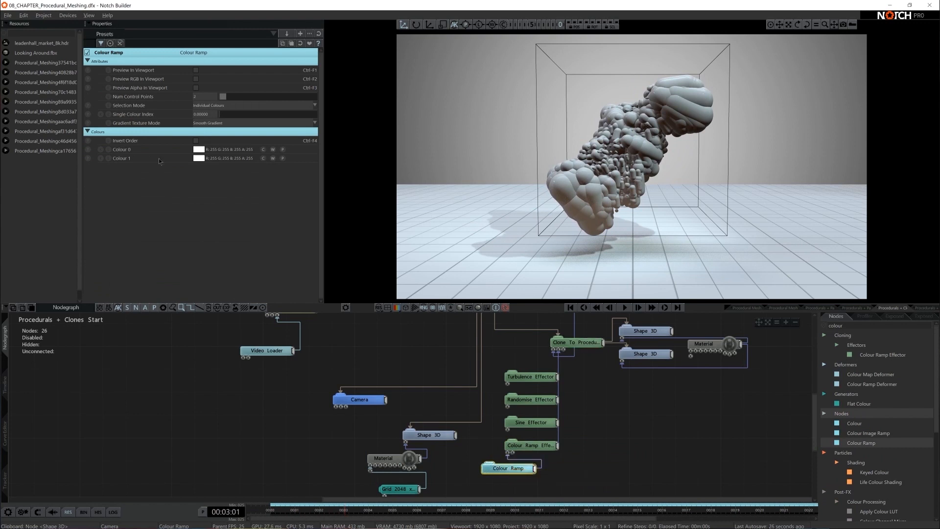
Step: Set the Colour Ramp's Colour 0 to bright blue and Colour 1 to magenta, and play the animation
left_click(198, 149)
left_click_drag(117, 183, 77, 191)
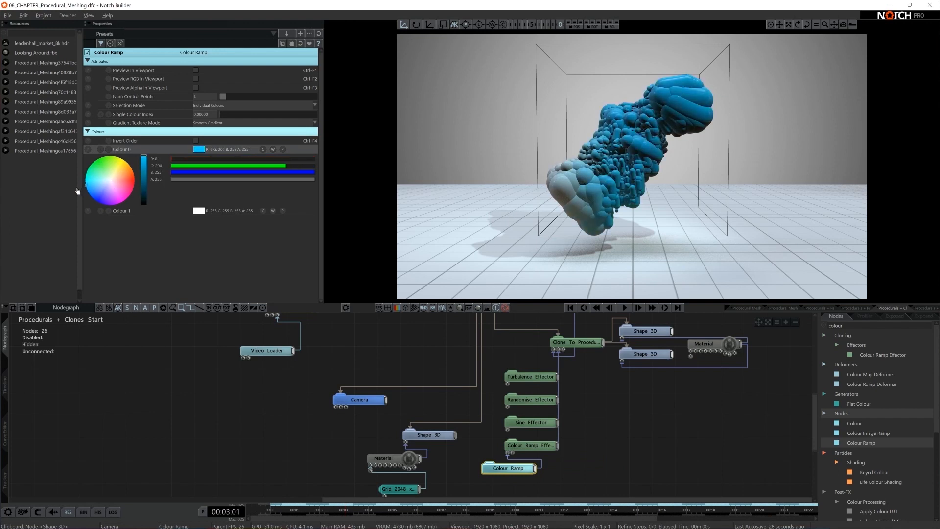
left_click(199, 211)
mouse_move(118, 236)
left_mouse_down()
mouse_move(151, 220)
mouse_move(139, 196)
mouse_move(172, 266)
mouse_move(162, 283)
left_mouse_up()
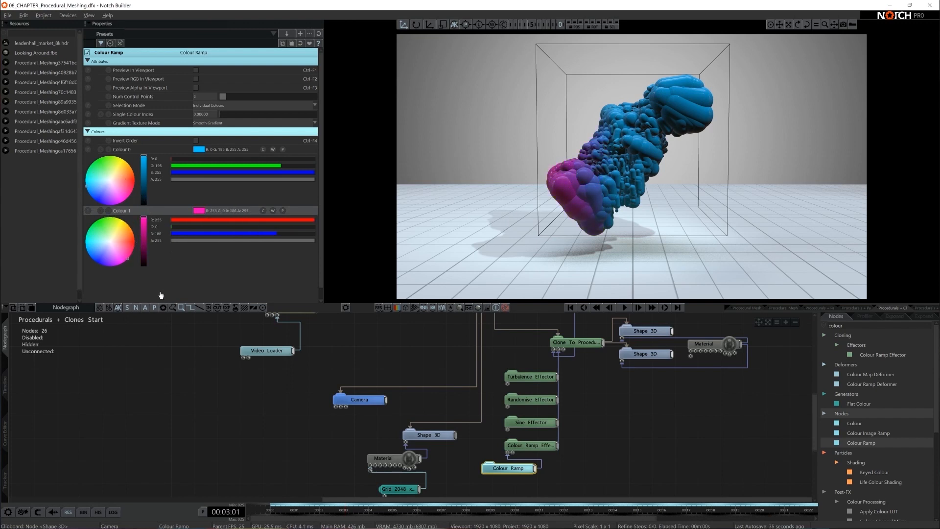
key("space")
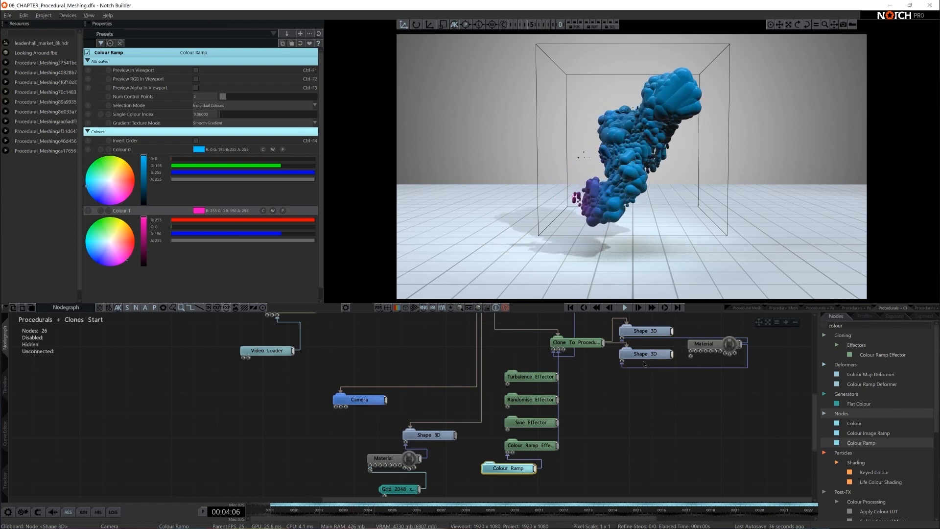
Step: Try several Source Channel options on the Colour Ramp Effector, settle on Distance, and set Source Offset to about -0.1
left_click(534, 446)
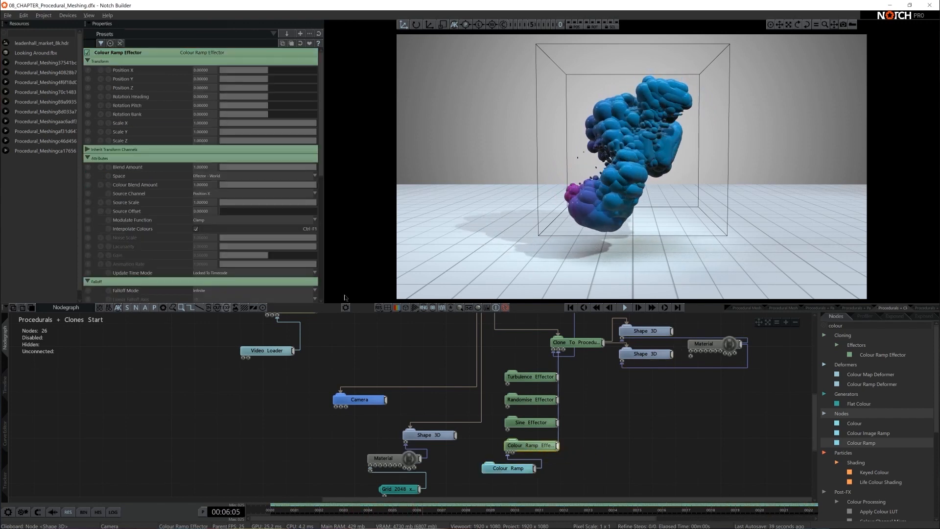
left_click(216, 194)
key("Down")
key("Down")
key("Down")
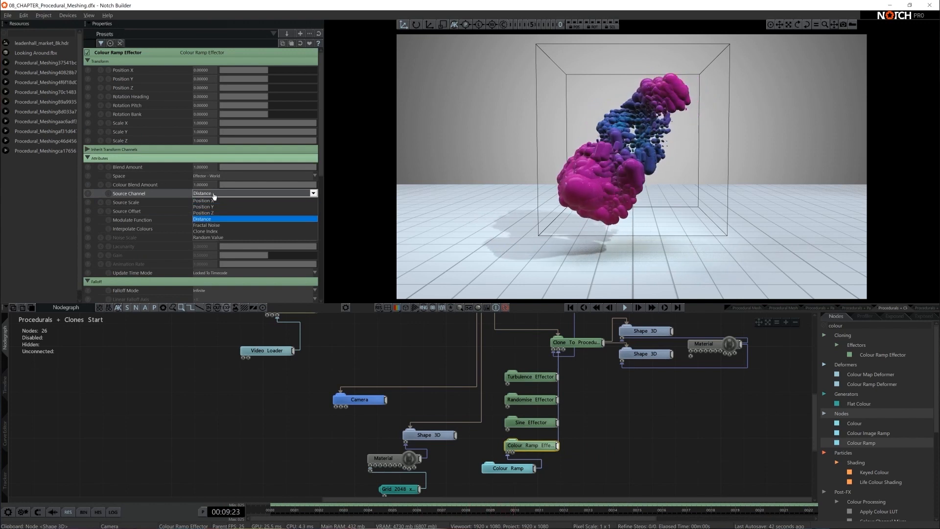
key("Down")
key("Down")
key("Down")
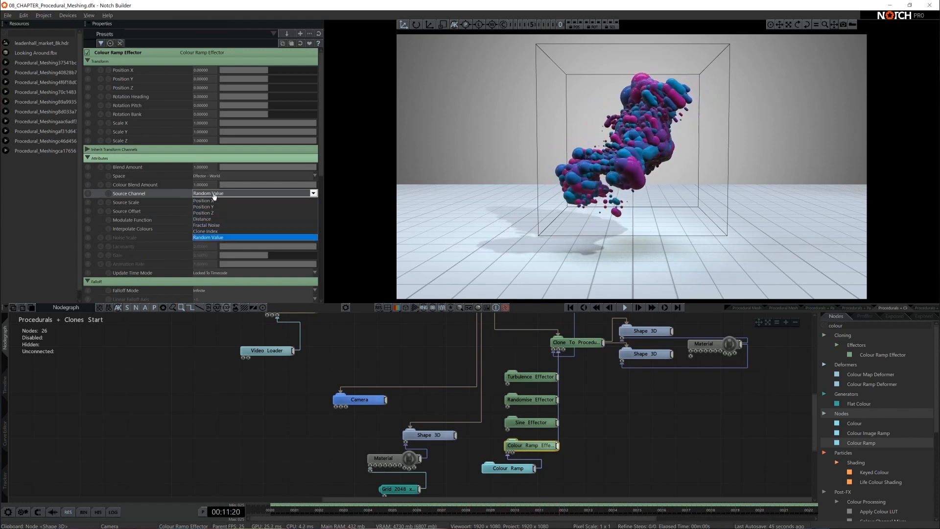
key("Up")
key("Up")
key("Up")
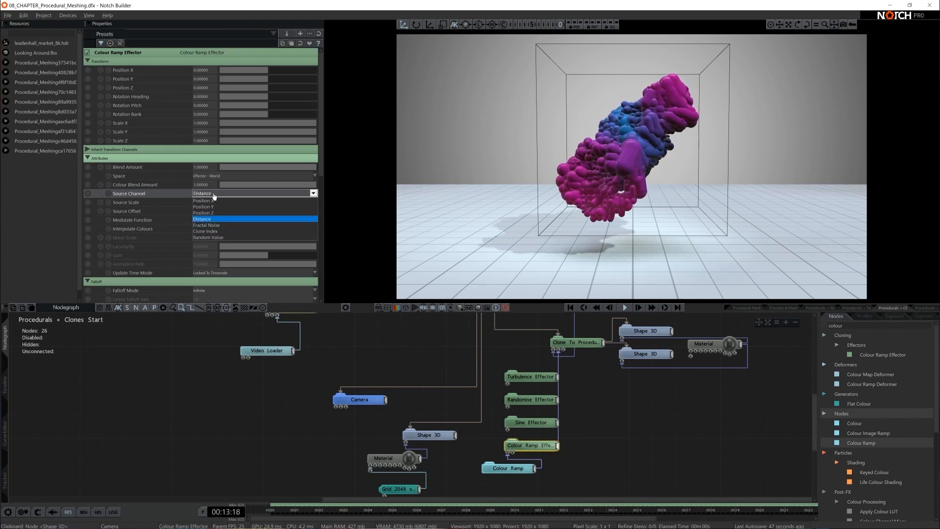
key("Return")
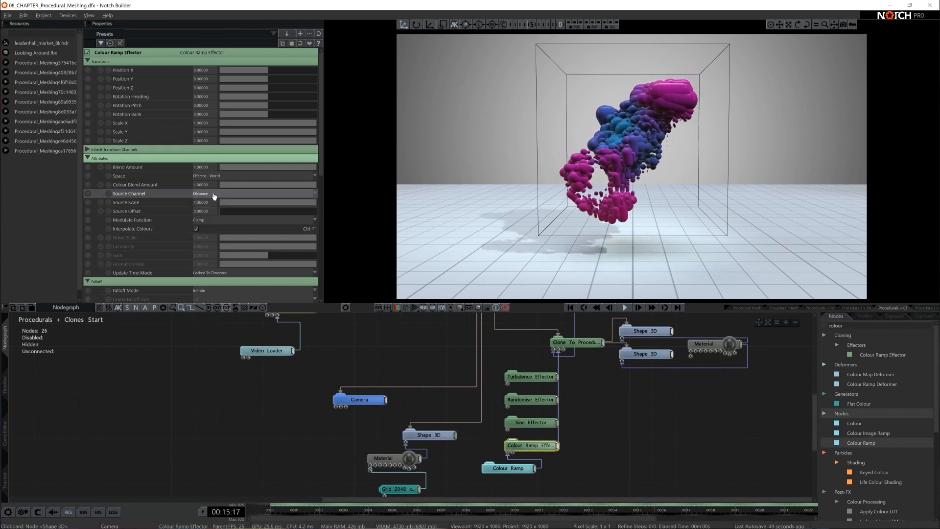
mouse_move(228, 211)
left_mouse_down()
mouse_move(256, 213)
mouse_move(195, 214)
mouse_move(205, 216)
left_mouse_up()
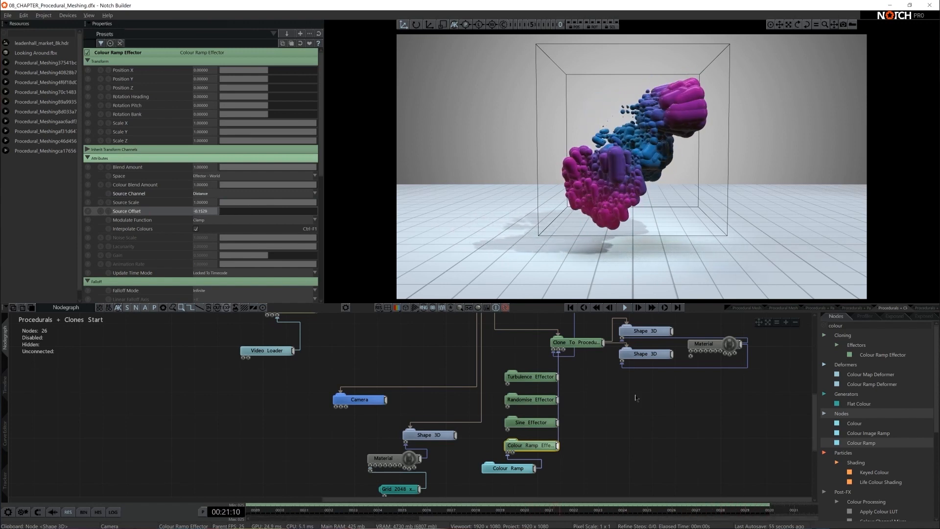
left_click(636, 426)
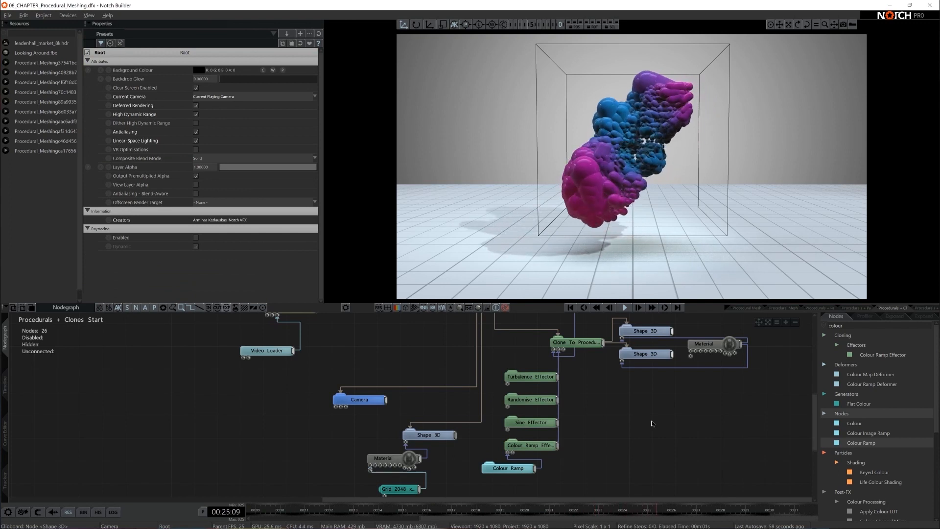
Step: Examine the Visible setting of the Procedural Meshing node and the shape types of the two cloned Shape 3D nodes
scroll(668, 451, "down", 6)
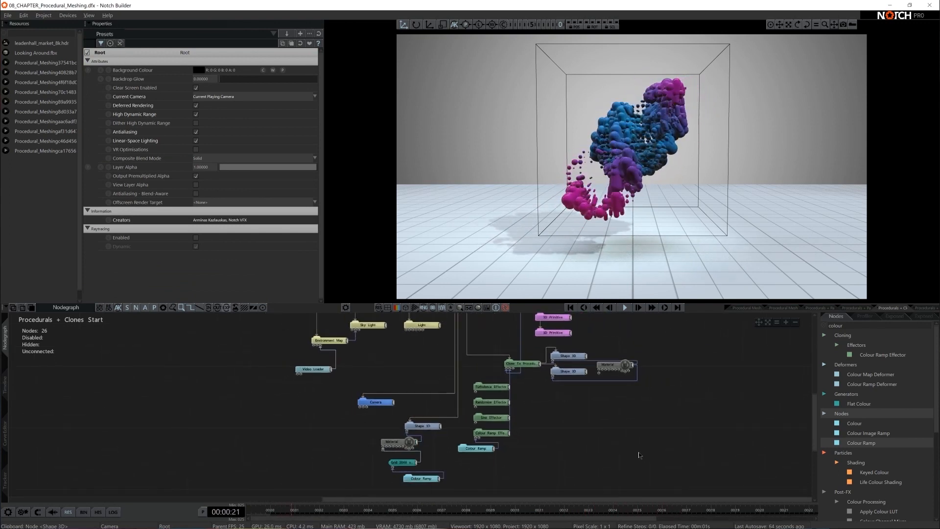
scroll(467, 341, "up", 1)
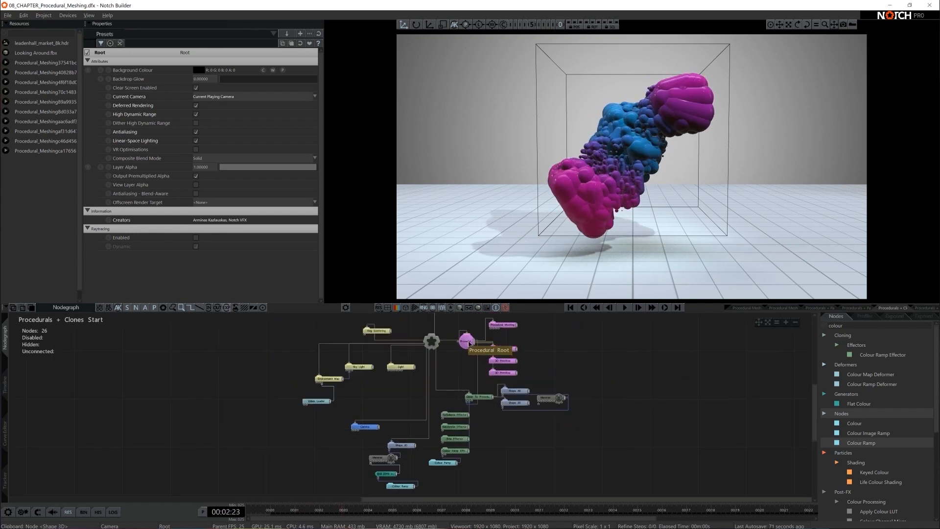
left_click(503, 325)
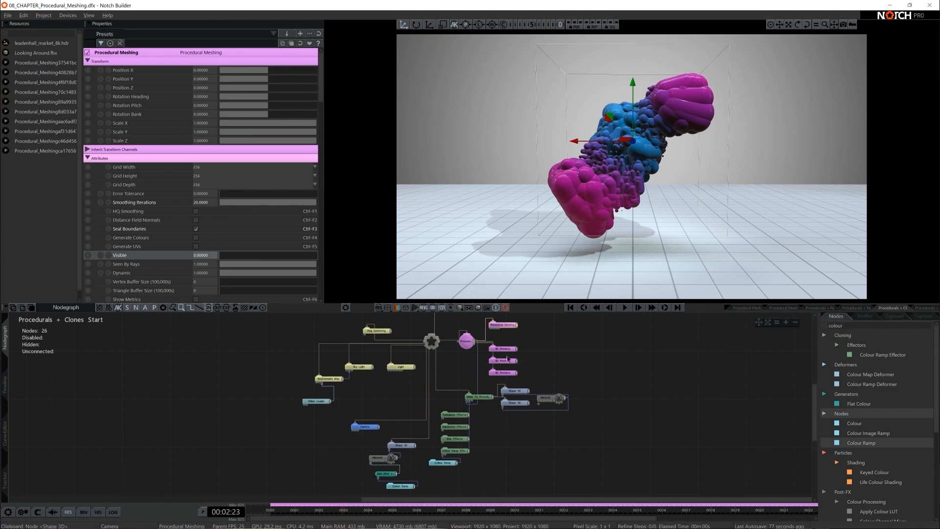
left_click_drag(220, 255, 160, 252)
scroll(509, 428, "up", 3)
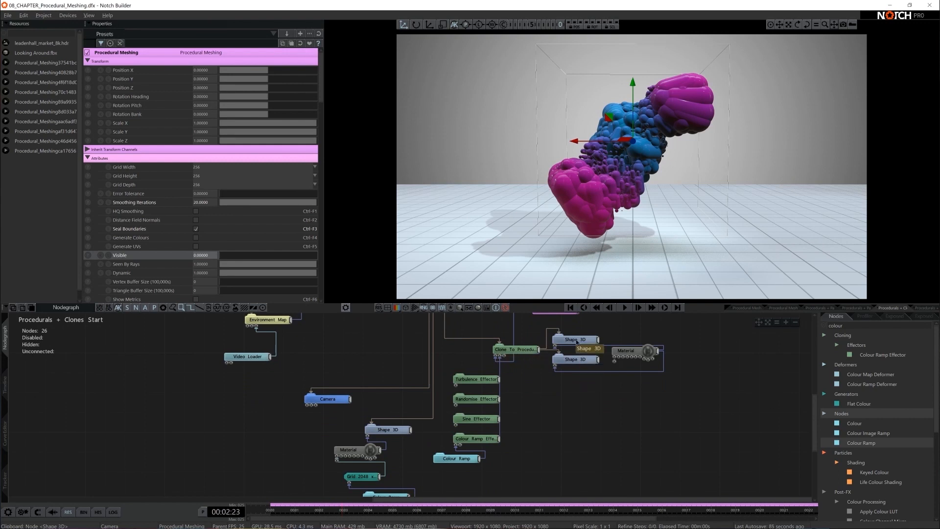
left_click(580, 359)
left_click(581, 342)
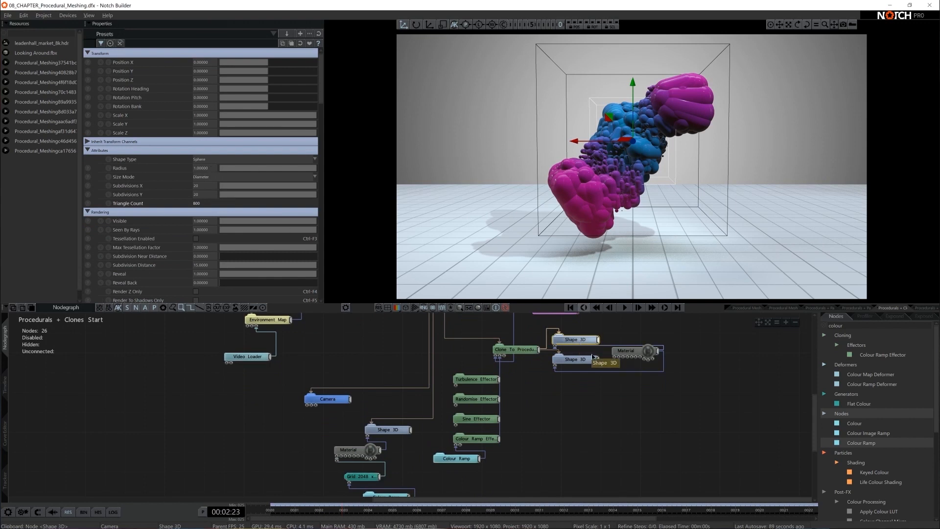
left_click(575, 360)
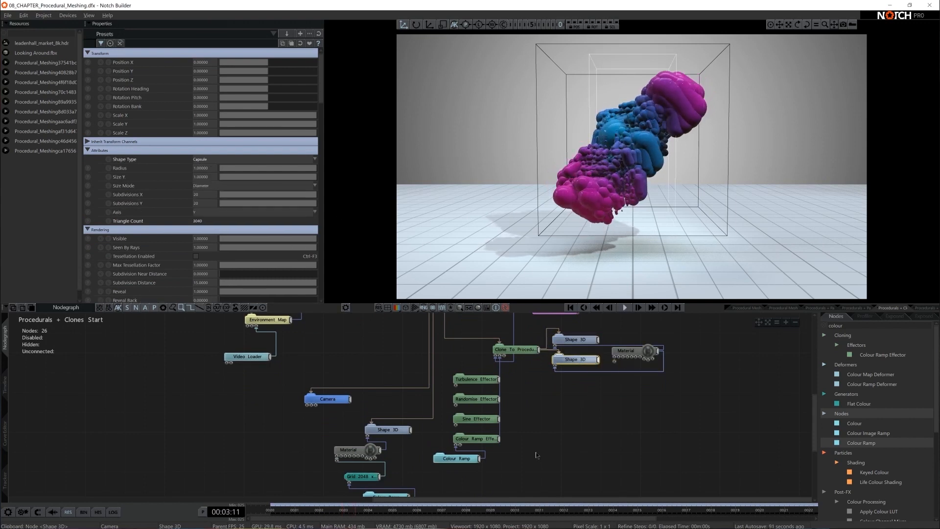
middle_click_drag(536, 451, 553, 443)
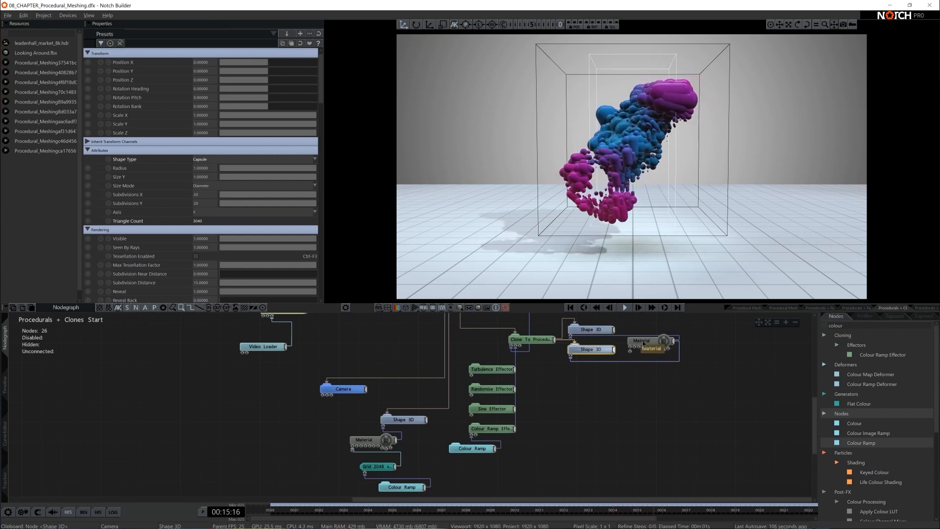
Step: Try a Specularity of 1.0 on the clones' Material and undo it
left_click(654, 344)
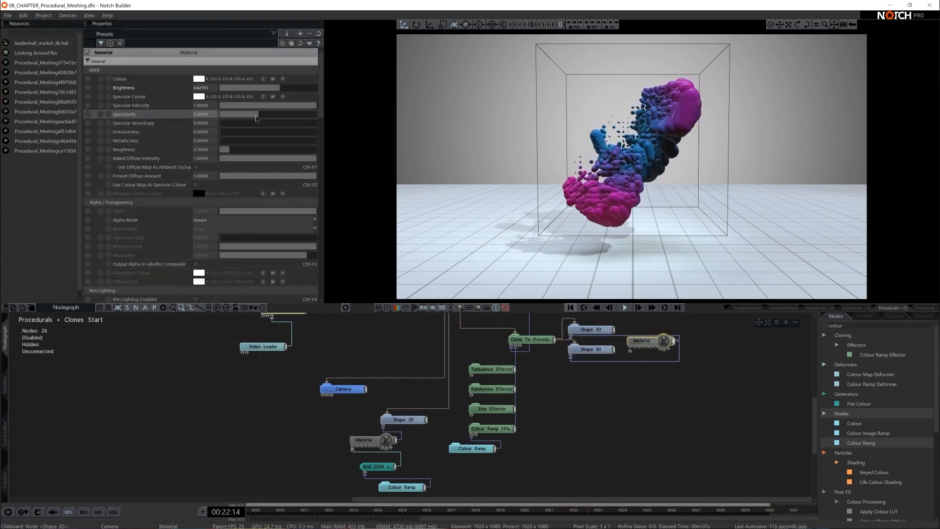
left_click_drag(257, 118, 323, 121)
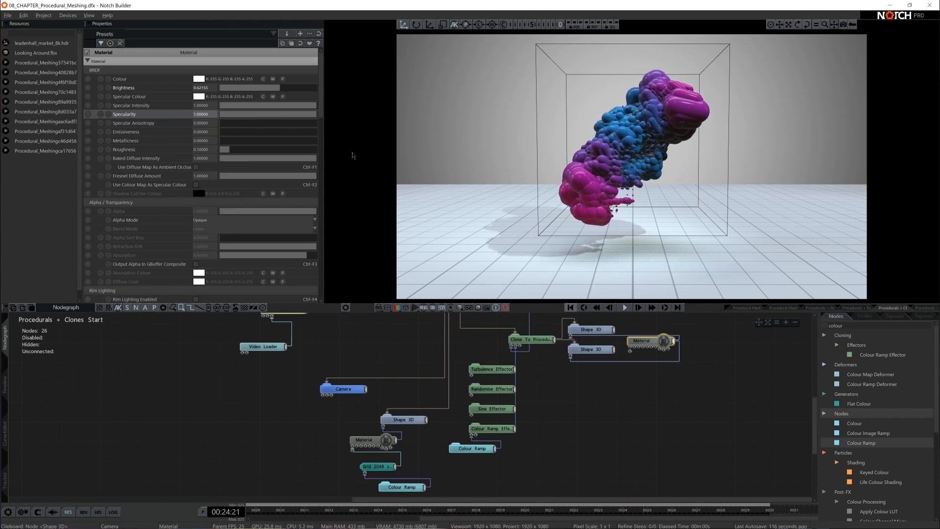
key("ctrl+z")
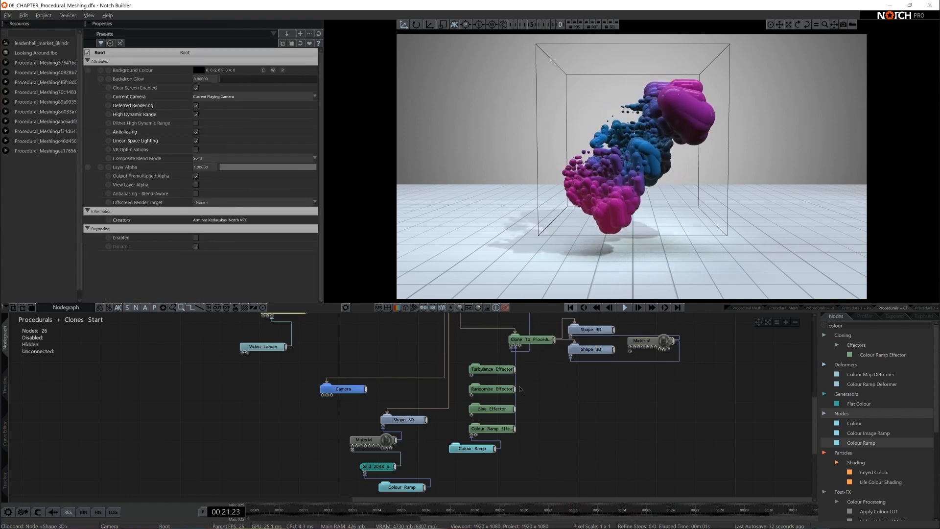
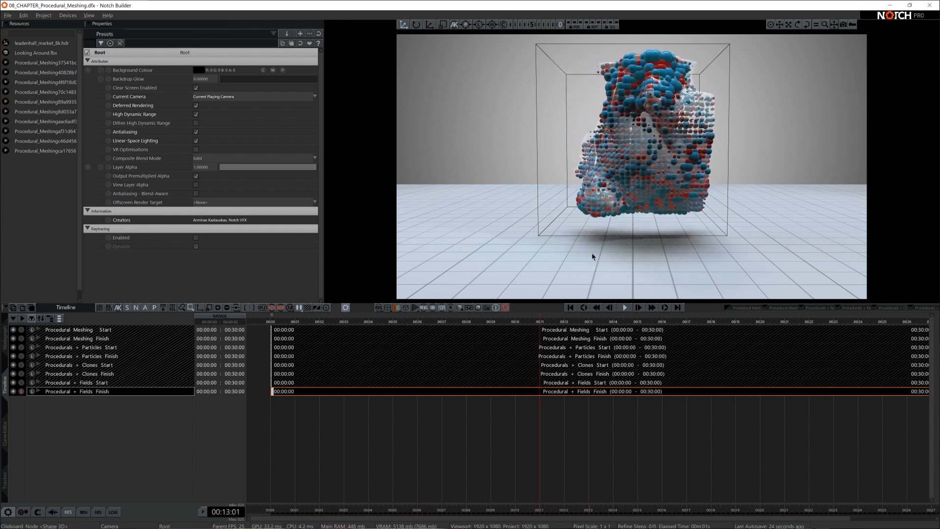
Step: Solo the Procedural + Fields Start layer and bring up its node graph
left_click(22, 385)
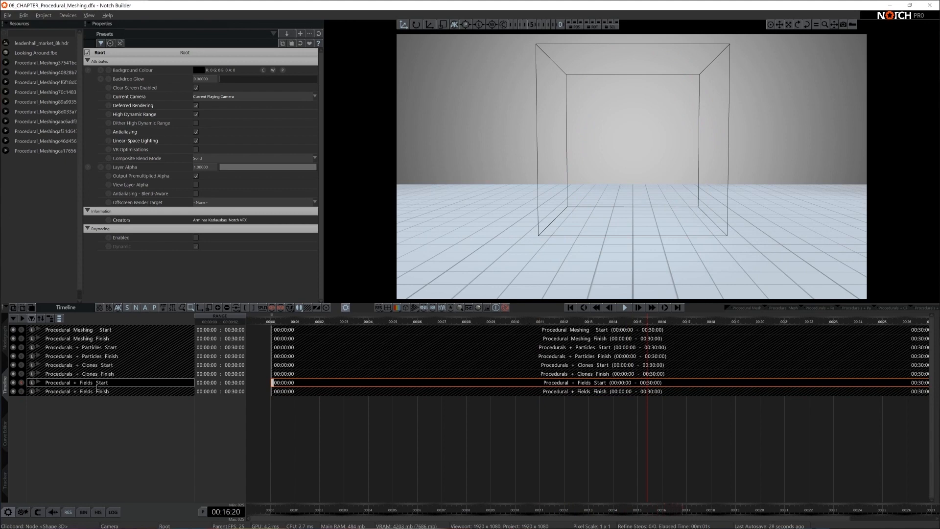
left_click(5, 339)
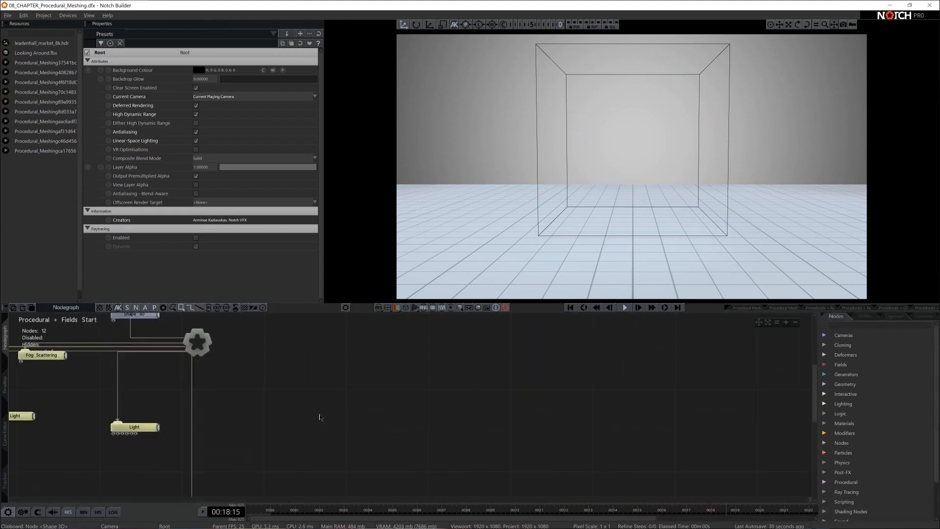
scroll(301, 404, "down", 3)
middle_click_drag(308, 402, 451, 391)
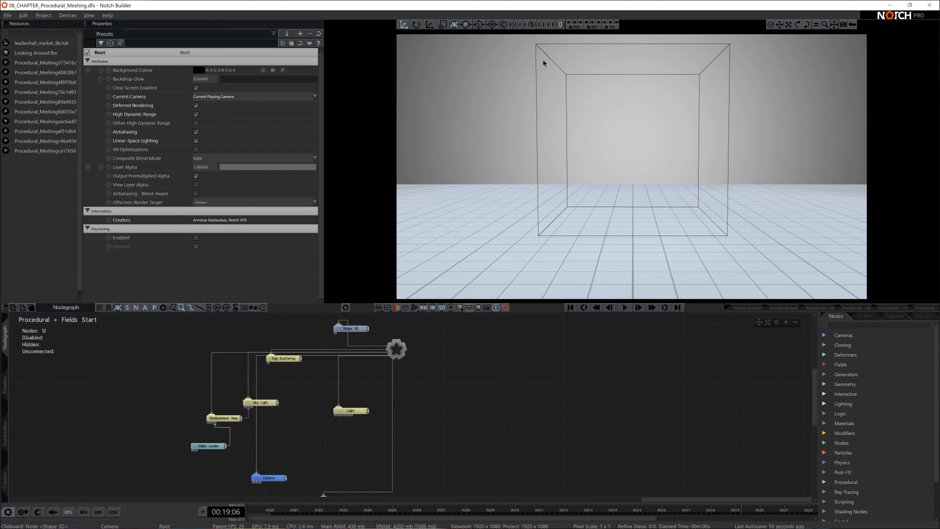
Step: Examine the Light, Fog Scattering and floor Shape 3D nodes of the starting scene
left_click(351, 410)
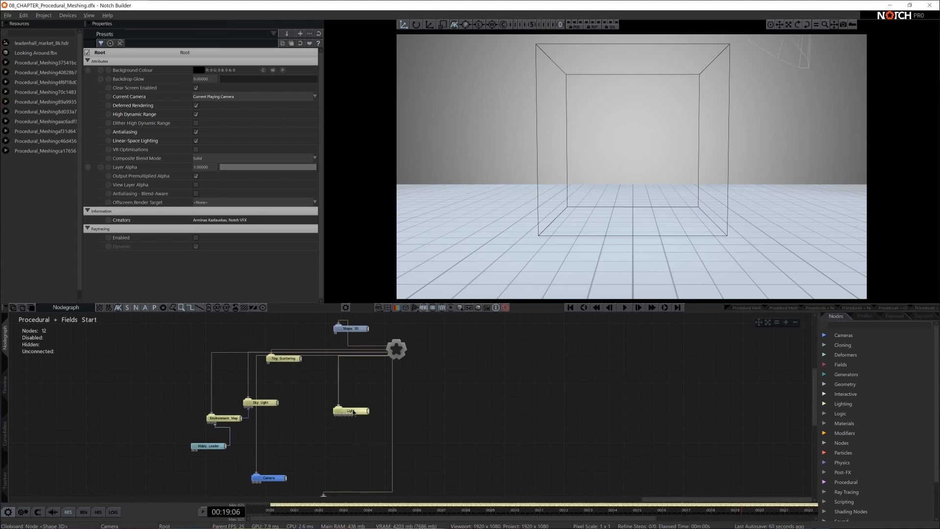
left_click(289, 359)
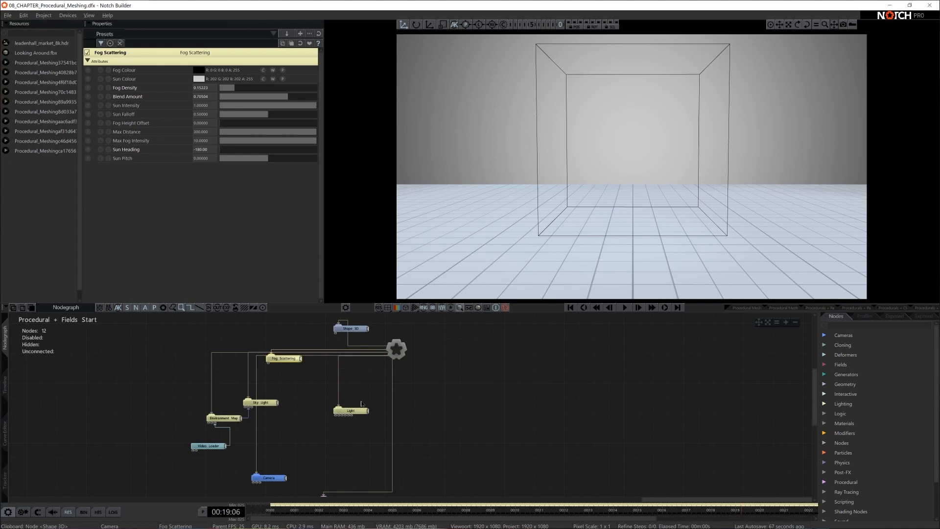
middle_click_drag(361, 403, 356, 347)
left_click(330, 444)
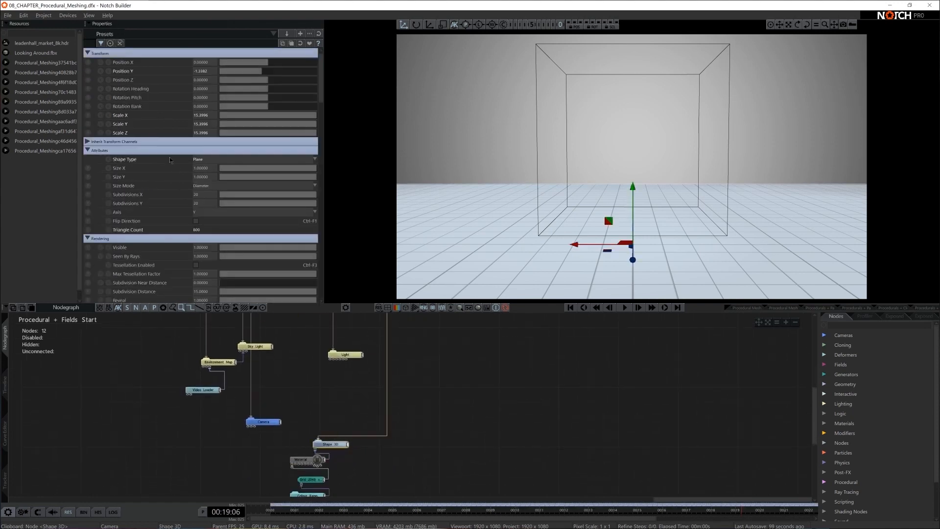
Step: Examine the settings of the Camera and of the box Shape 3D that frames the starting scene
left_click(265, 422)
middle_click_drag(310, 383, 288, 451)
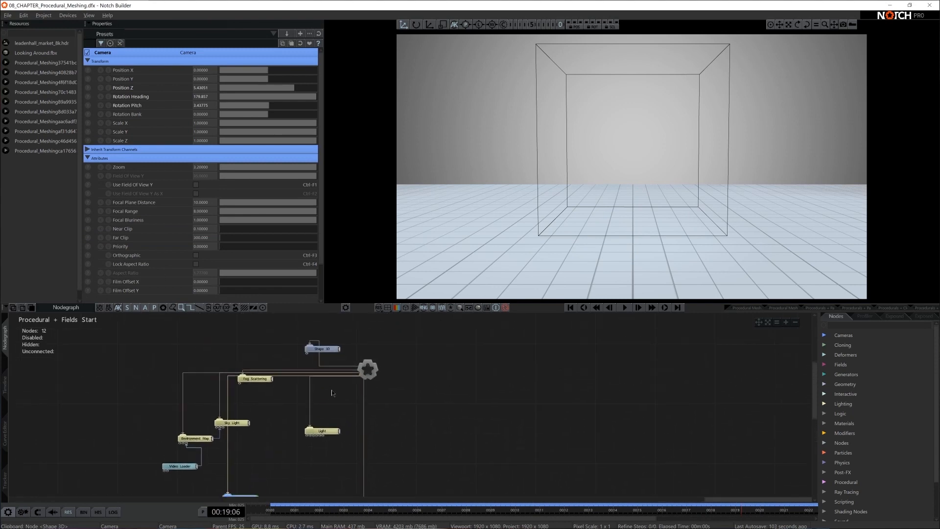
left_click(328, 350)
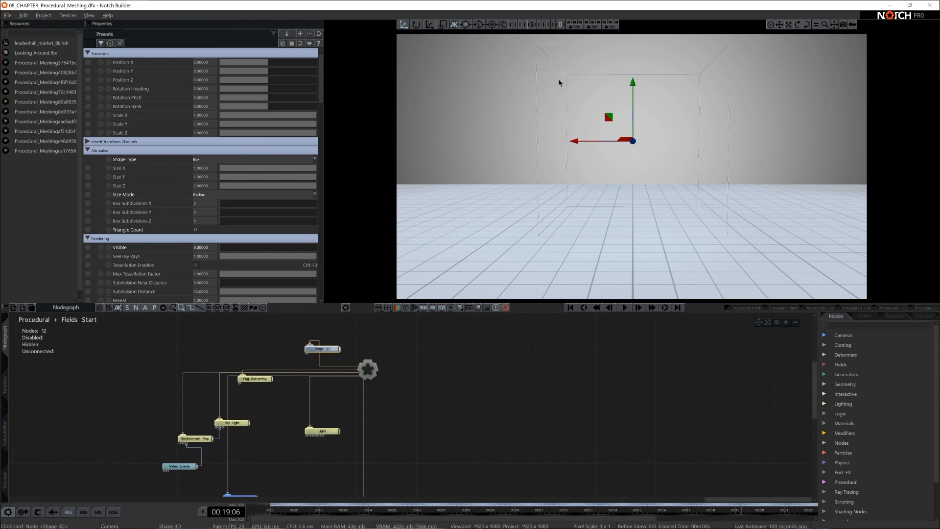
left_click(478, 402)
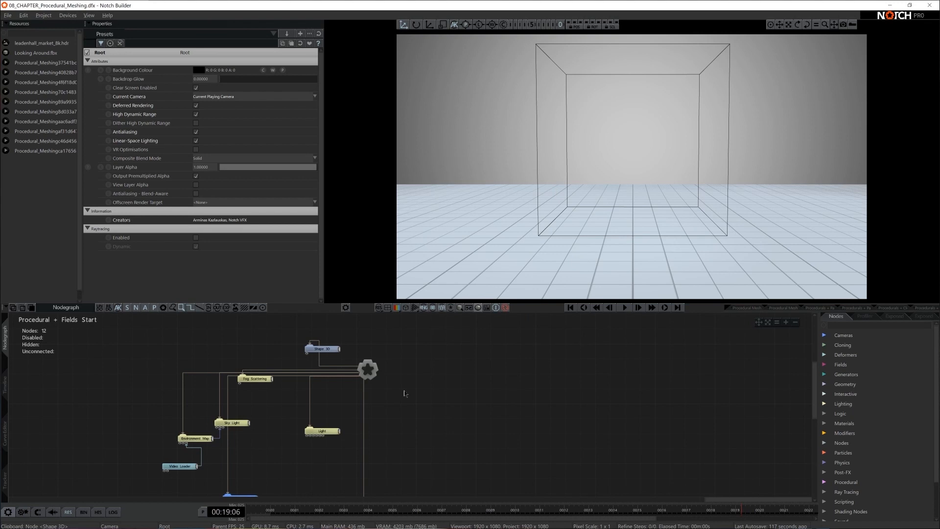
Step: Add a Field Root node connected to the scene's root
scroll(411, 384, "up", 5)
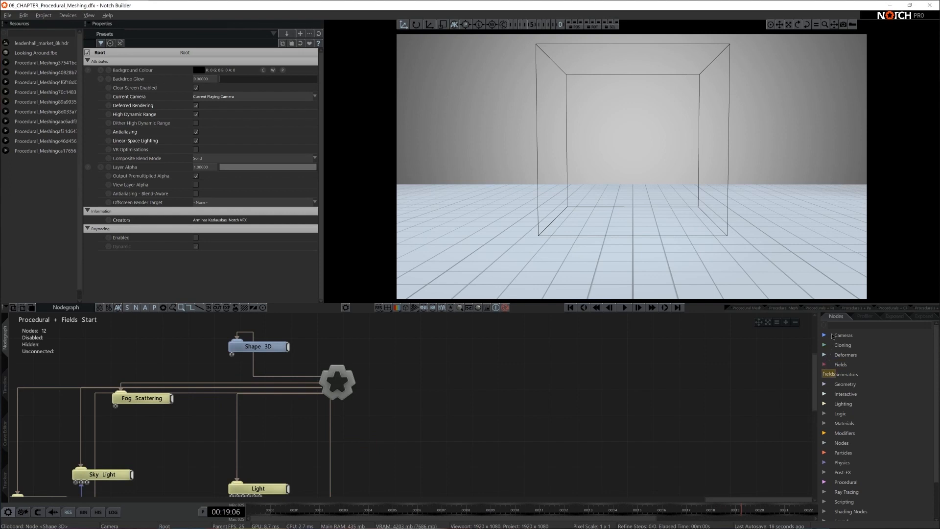
type("root")
left_click_drag(858, 355, 385, 370)
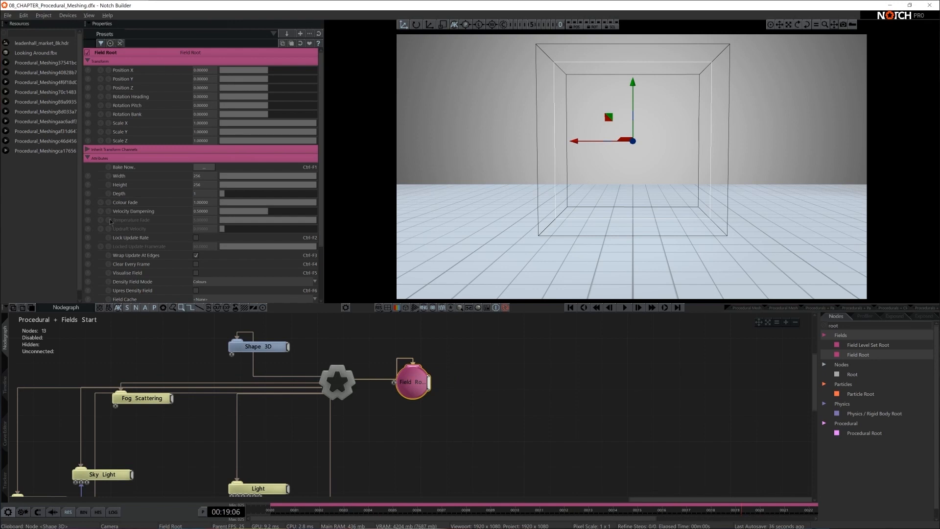
Step: Set the Field Root's Width, Height and Depth to 100 each
double_click(203, 176)
type("100")
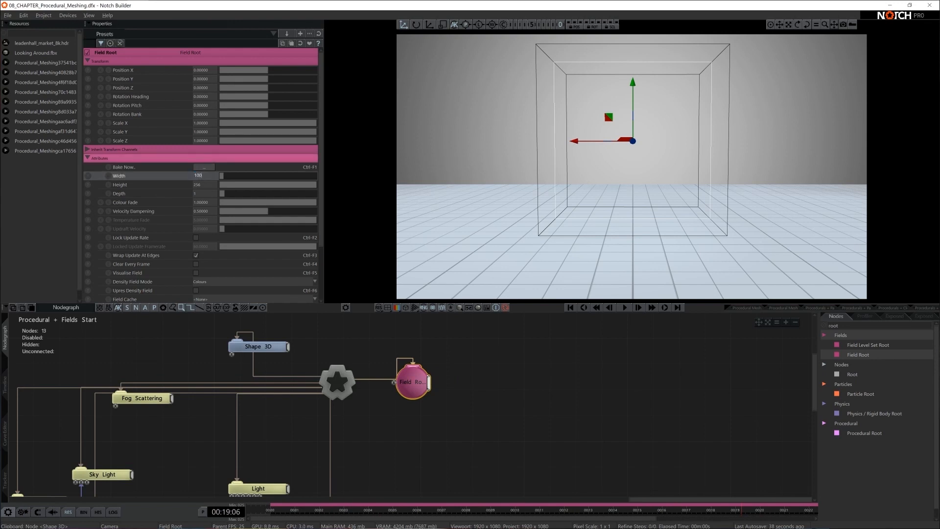
key("Tab")
type("100")
key("Tab")
type("100")
key("Return")
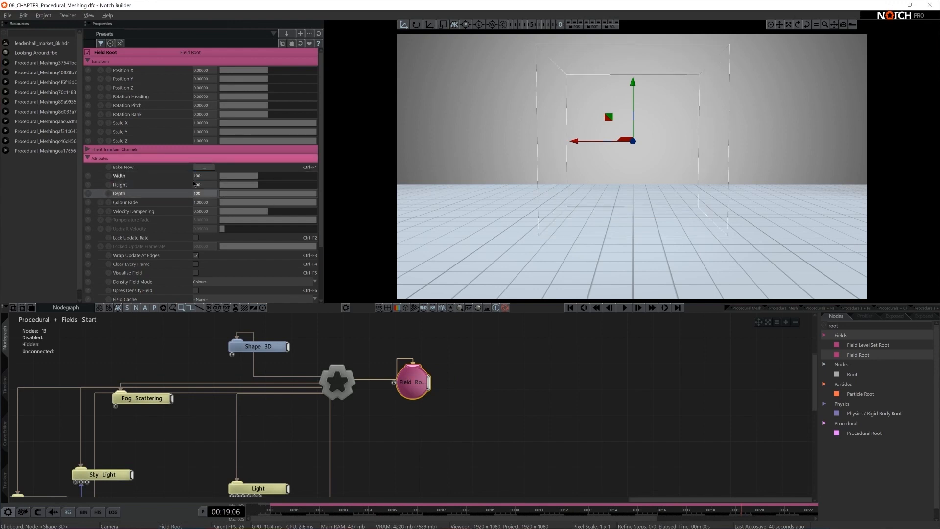
Step: Add a field Primitive Emitter connected to the Field Root
left_click(485, 392)
left_click(847, 325)
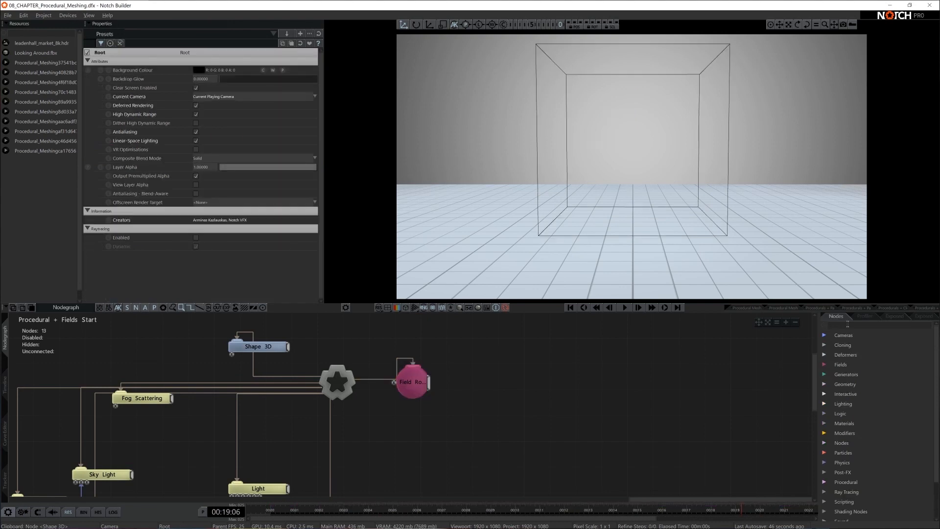
type("emitter")
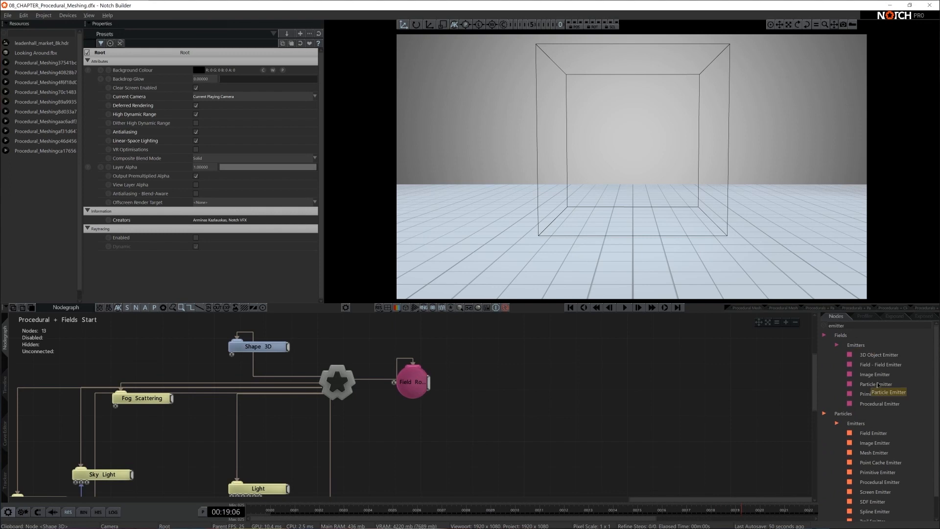
left_click_drag(877, 394, 469, 345)
Step: Add a Field Renderer to the Field Root and play the timeline to preview the emitted field
double_click(869, 326)
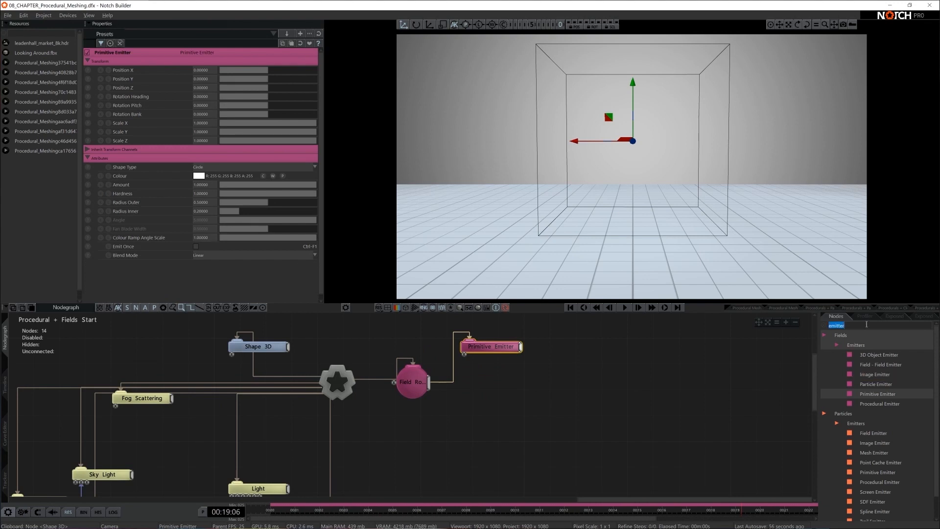
key("BackSpace")
type("render")
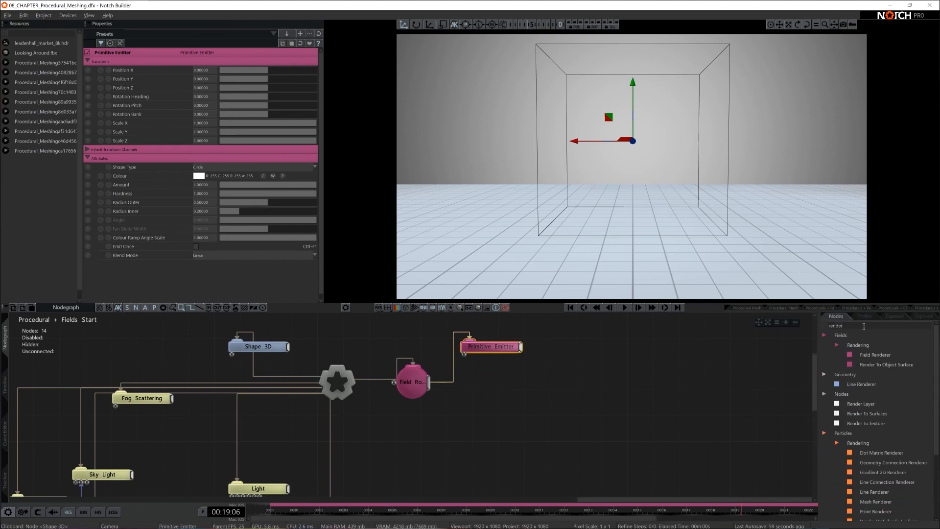
left_click_drag(875, 354, 538, 371)
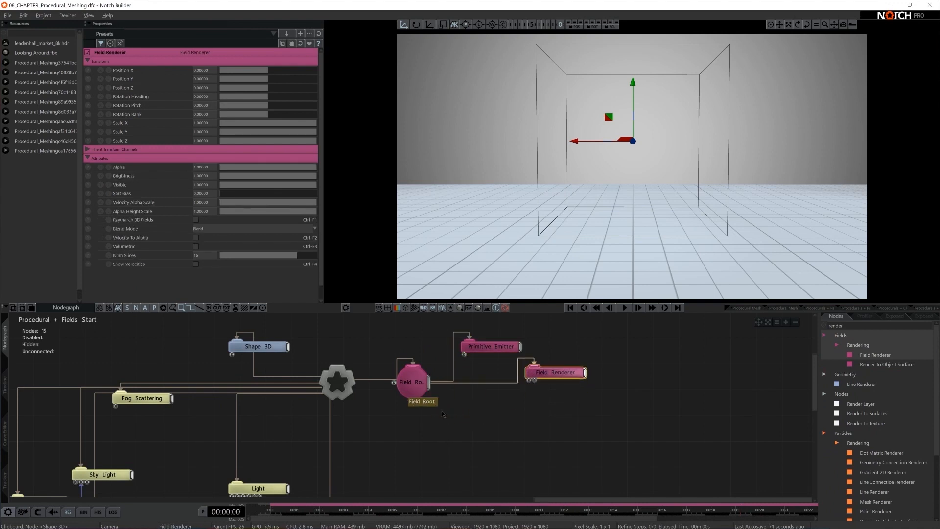
key("space")
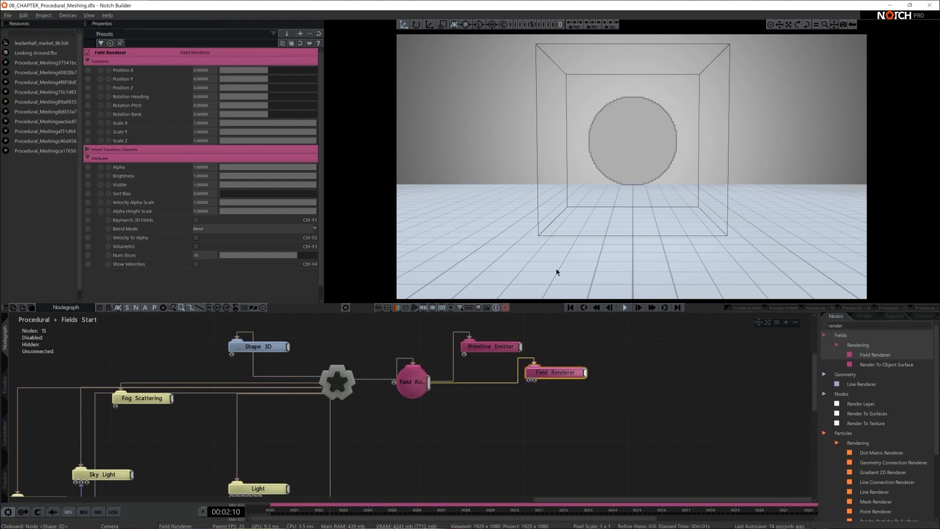
left_click_drag(638, 123, 564, 182)
key("c")
Step: Change the Primitive Emitter's Shape Type to Sphere
left_click(532, 327)
left_click(504, 347)
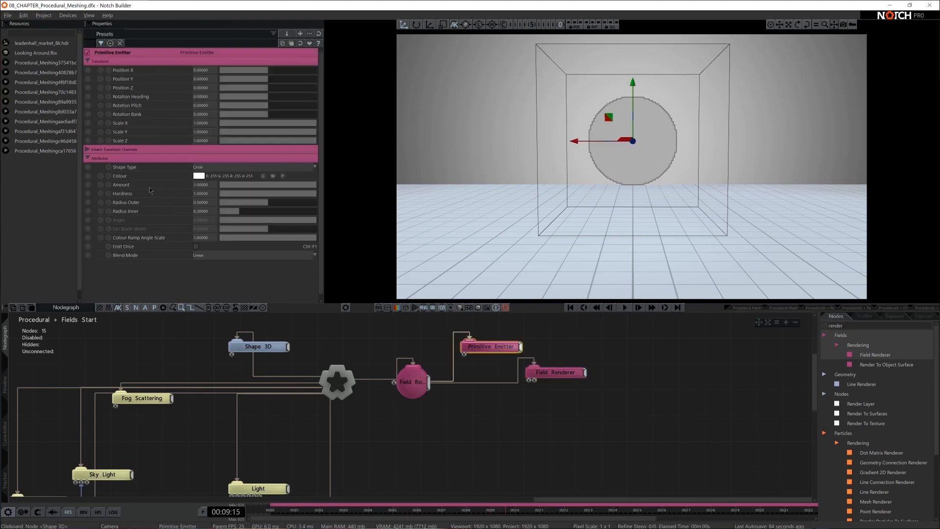
left_click(204, 166)
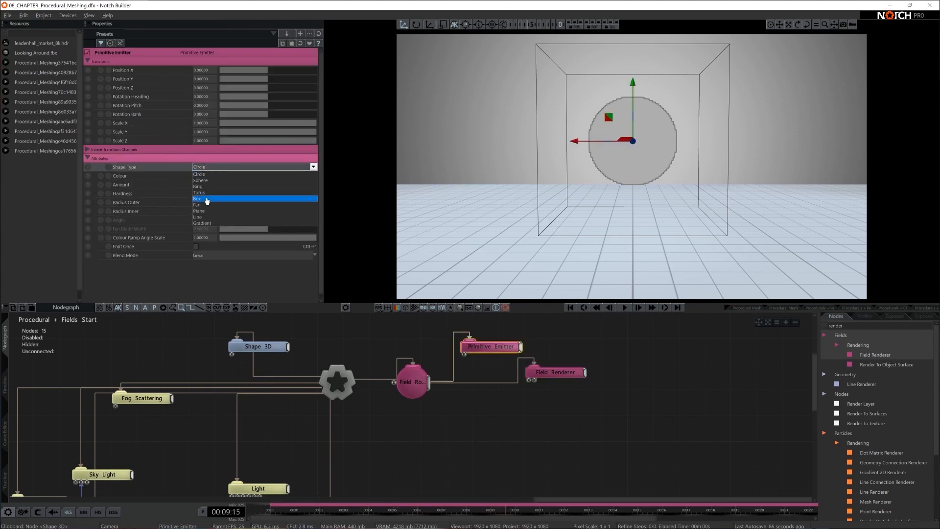
left_click(209, 182)
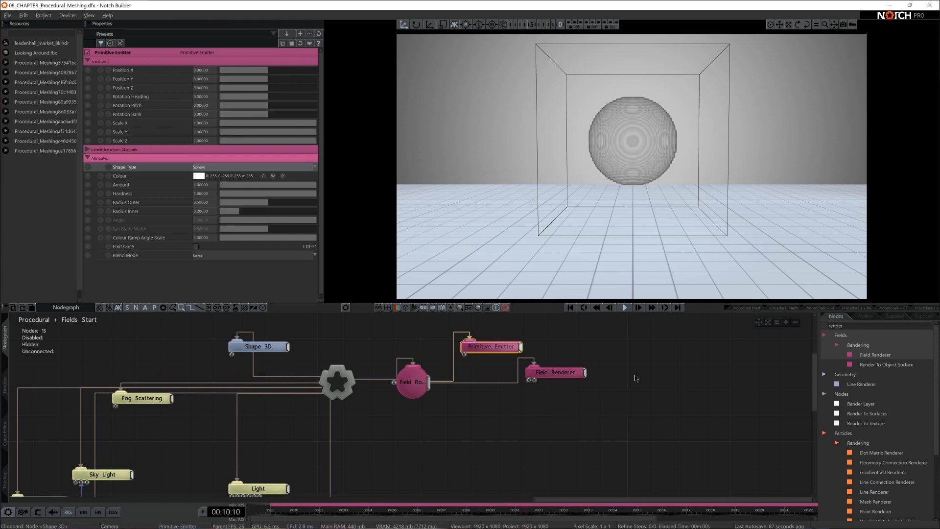
Step: Add a field Curl Noise Affector connected to the Field Root
left_click(591, 360)
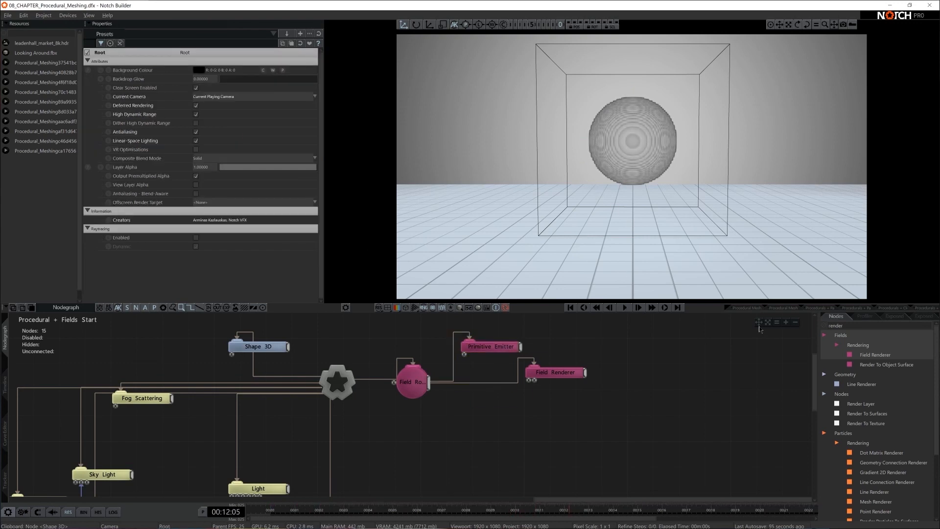
key("BackSpace")
type("curl")
left_click_drag(880, 374, 449, 413)
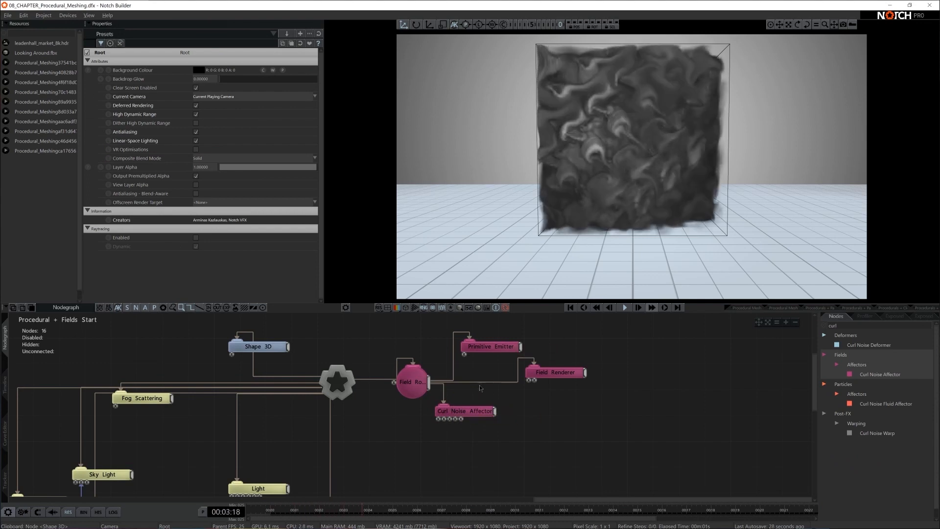
Step: Set the Curl Noise Affector's Noise Size to 0.2
left_click(465, 411)
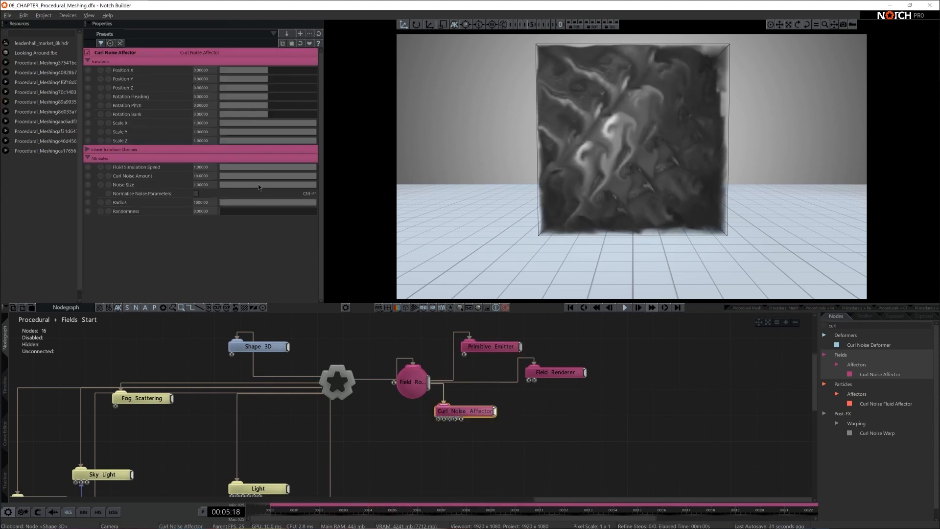
left_click_drag(257, 184, 234, 188)
left_click(203, 185)
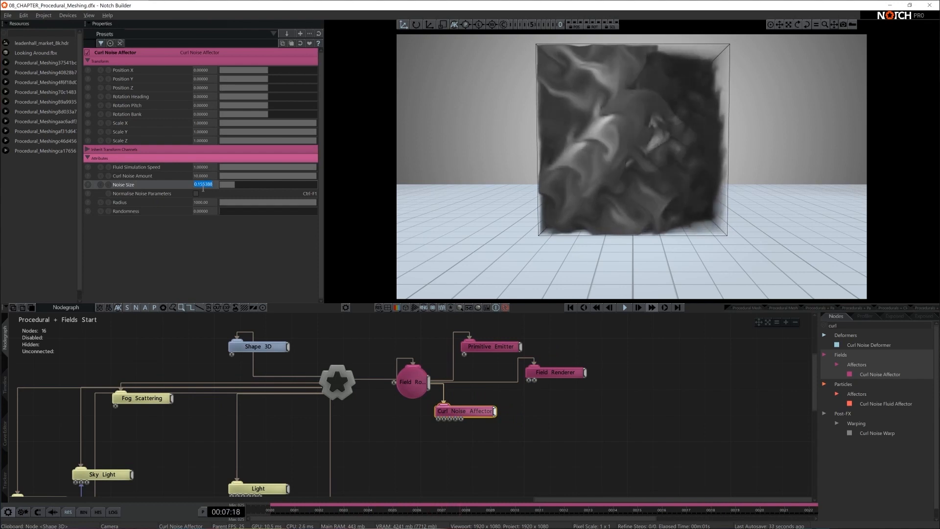
type("0.2")
key("Return")
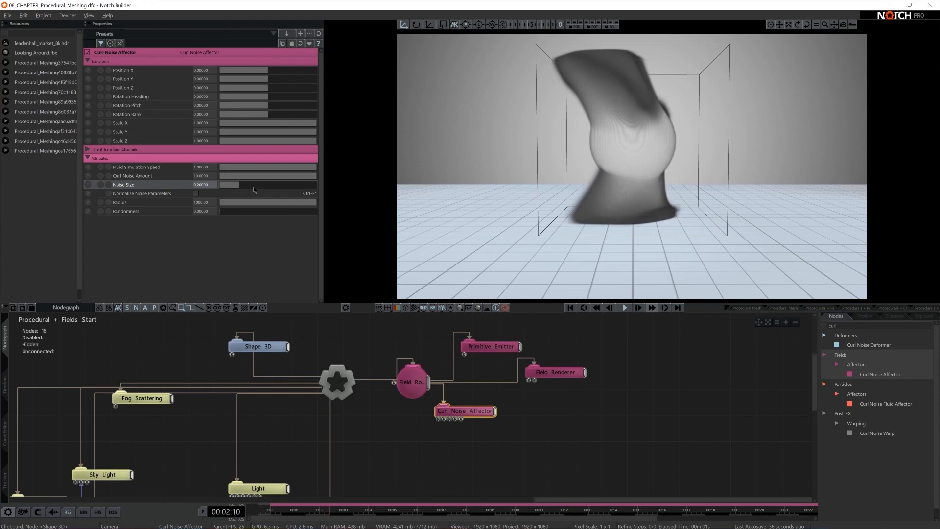
Step: Add a field Turbulence Affector and connect it to the Field Root
left_click(851, 326)
type("turb")
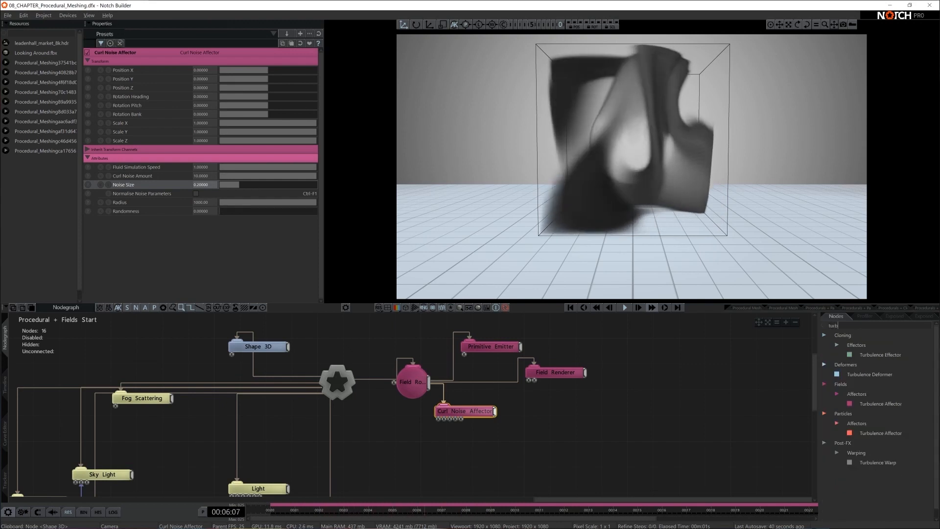
left_click_drag(881, 403, 451, 449)
left_click_drag(433, 385, 430, 445)
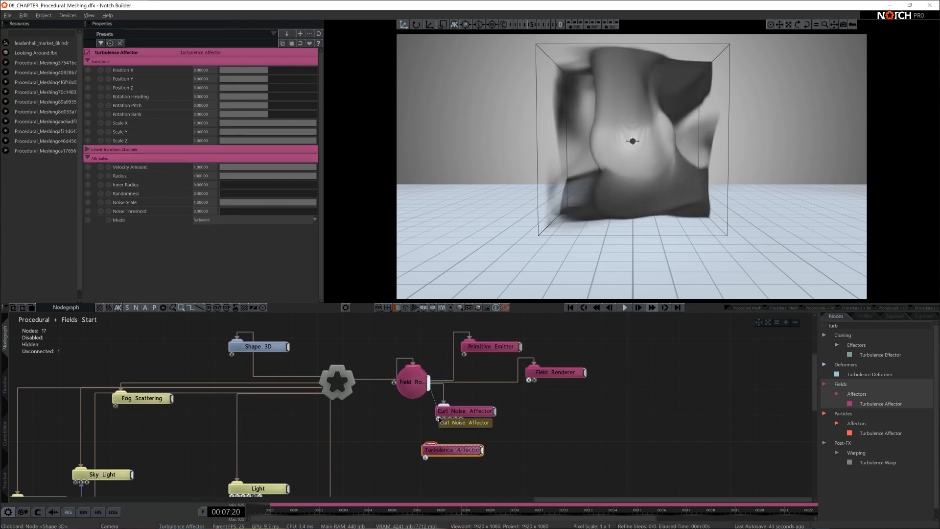
Step: Set the Turbulence Affector's Velocity Amount to 0.2 and its Noise Scale to 8
left_click(200, 169)
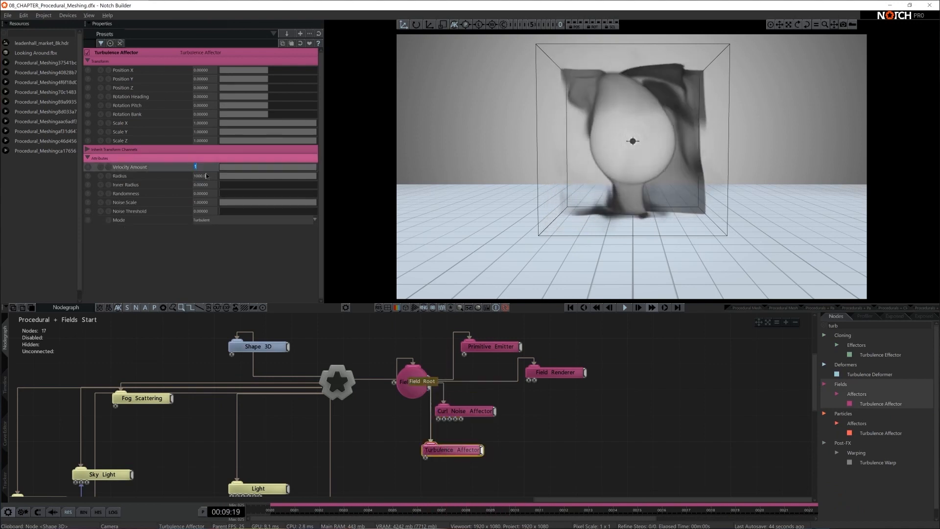
type("0.2")
key("Return")
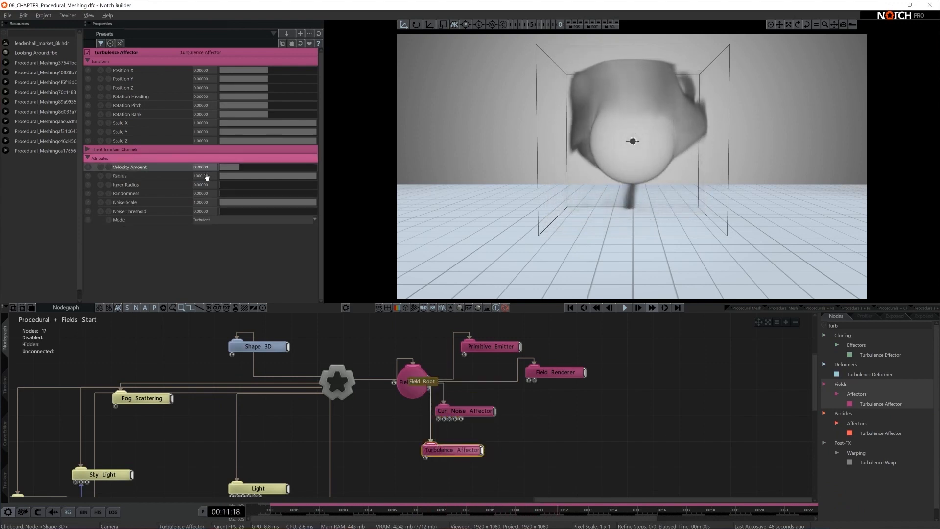
left_click(198, 202)
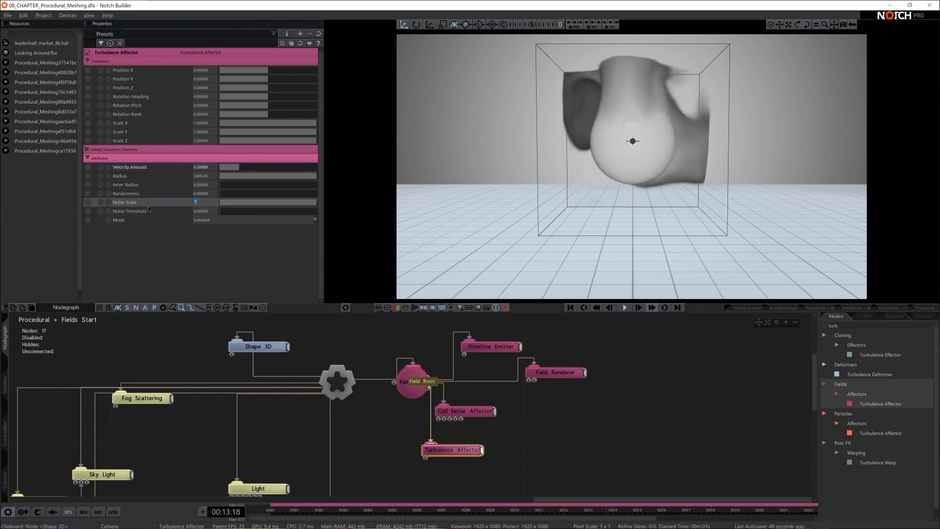
type("8")
key("Return")
key("Return")
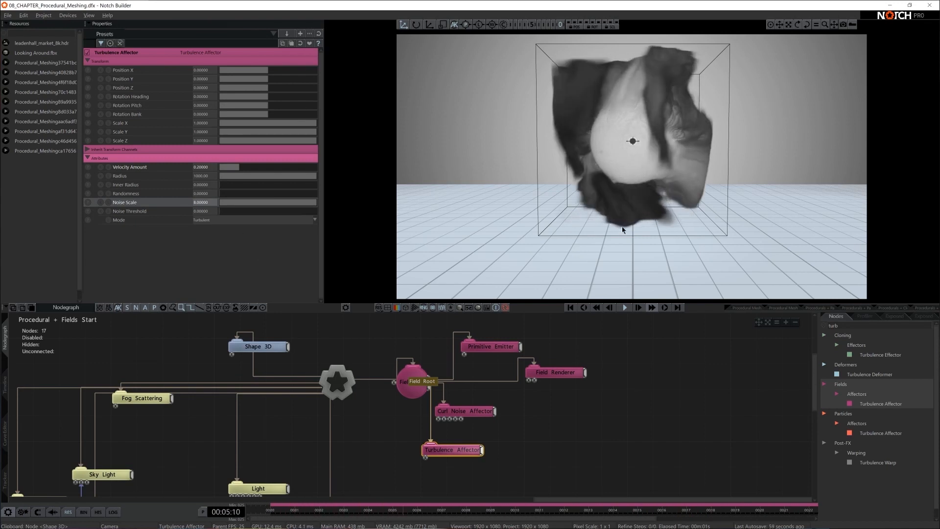
Step: Rotate the Turbulence Affector in the viewport to a Rotation Pitch of about -75
key("e")
left_click_drag(634, 126, 637, 88)
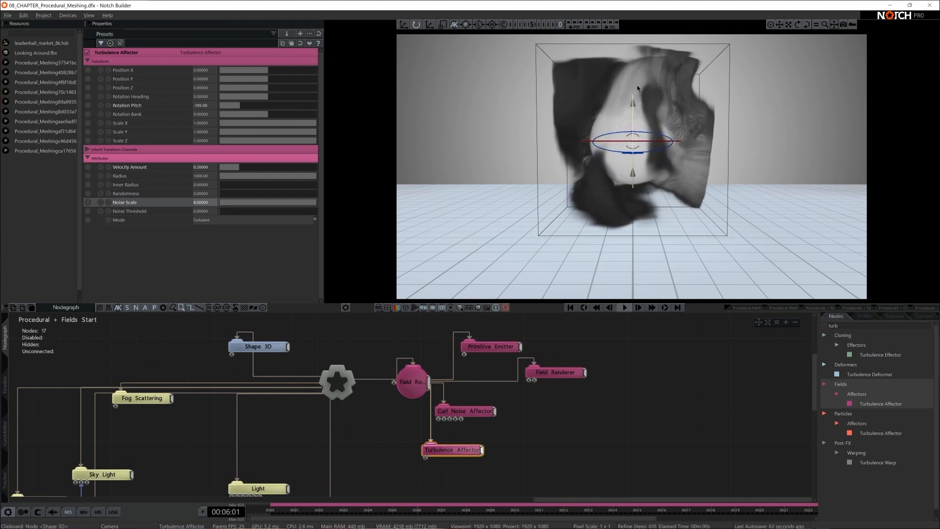
left_click(583, 436)
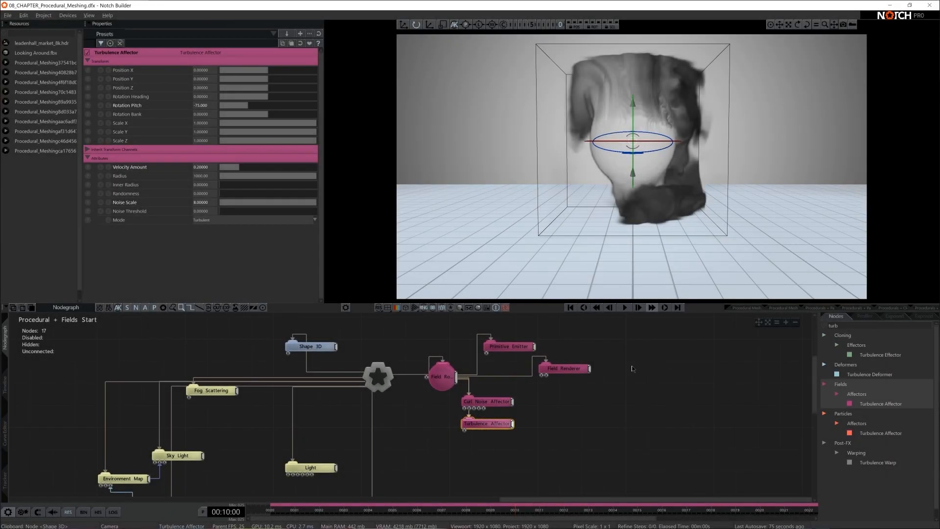
Step: Move the Field Root and its connected field nodes together further away from the scene root
middle_click_drag(631, 367, 628, 381)
left_click_drag(630, 366, 449, 454)
left_click_drag(440, 399, 517, 367)
left_click(504, 411)
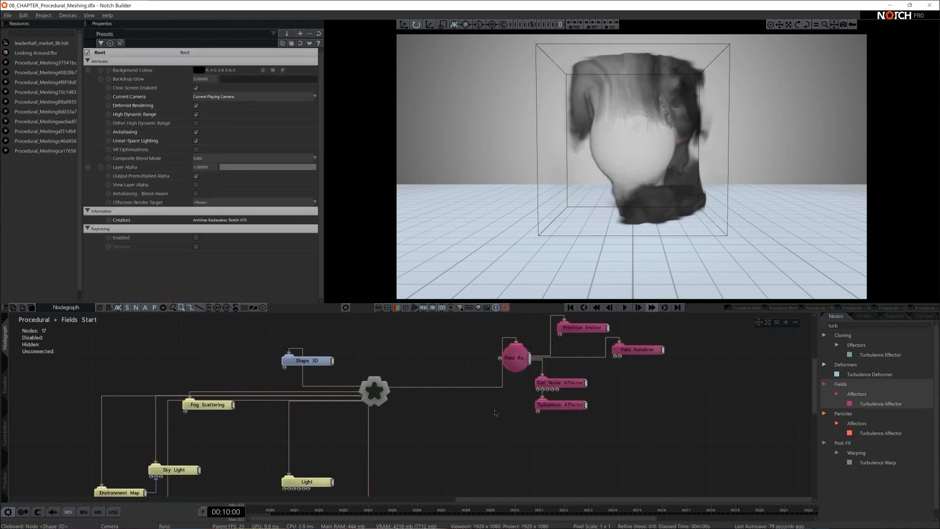
Step: Add a Procedural Root connected to the scene's root, below the field nodes
left_click(833, 326)
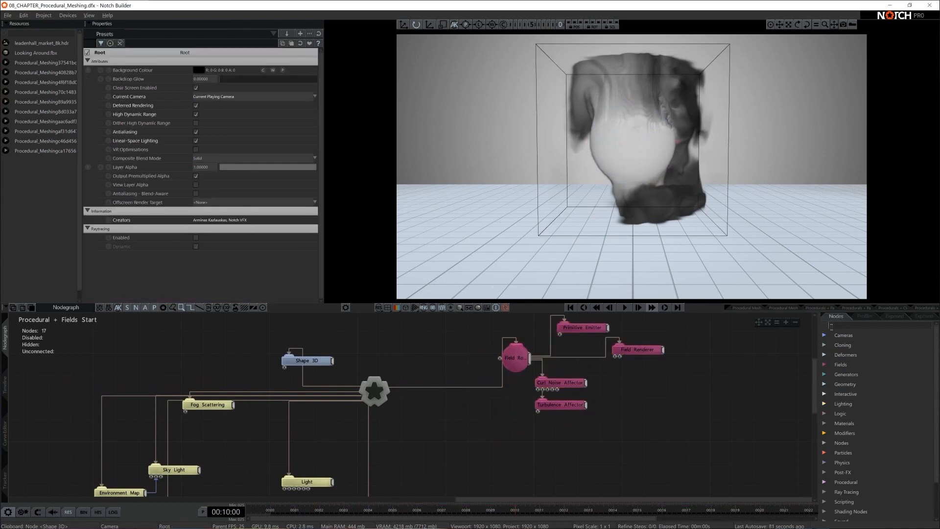
type("root")
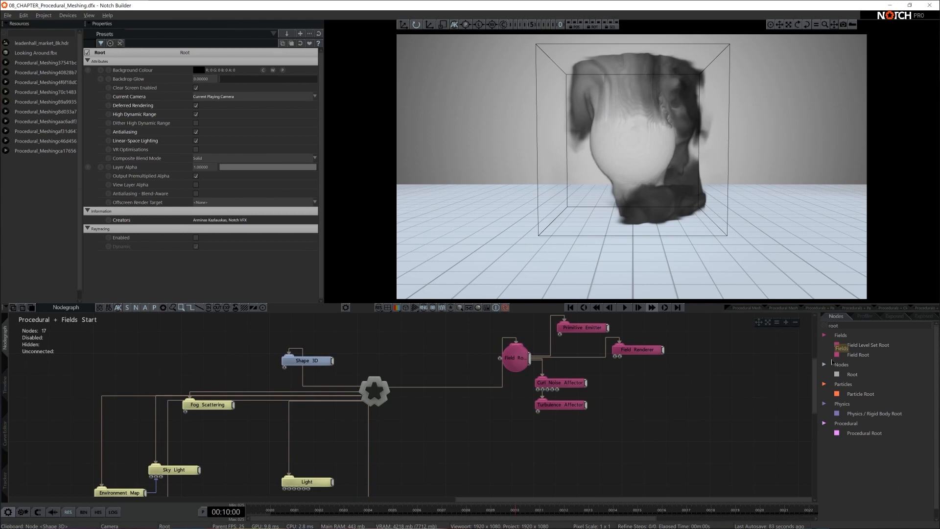
left_click_drag(865, 433, 482, 463)
Step: Add a Procedural Meshing node connected to the Procedural Root
middle_click_drag(540, 443, 462, 409)
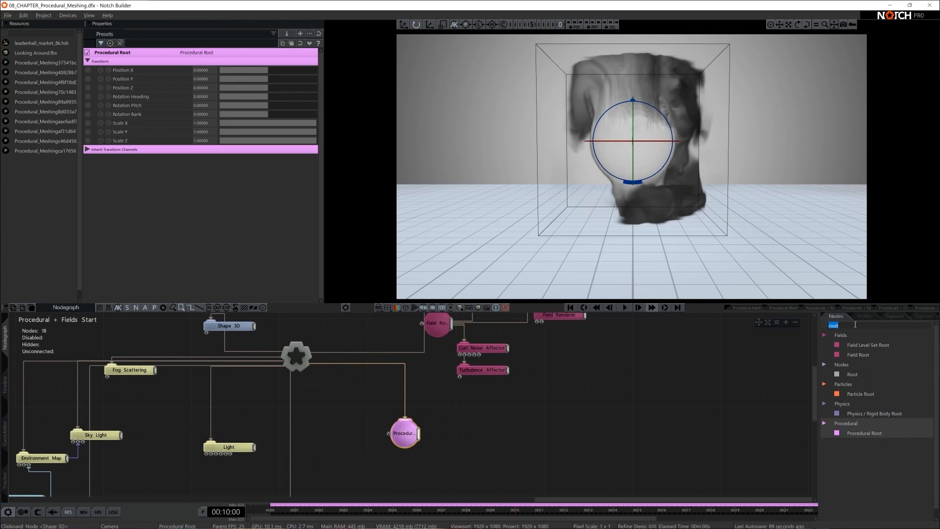
key("BackSpace")
type("mesh")
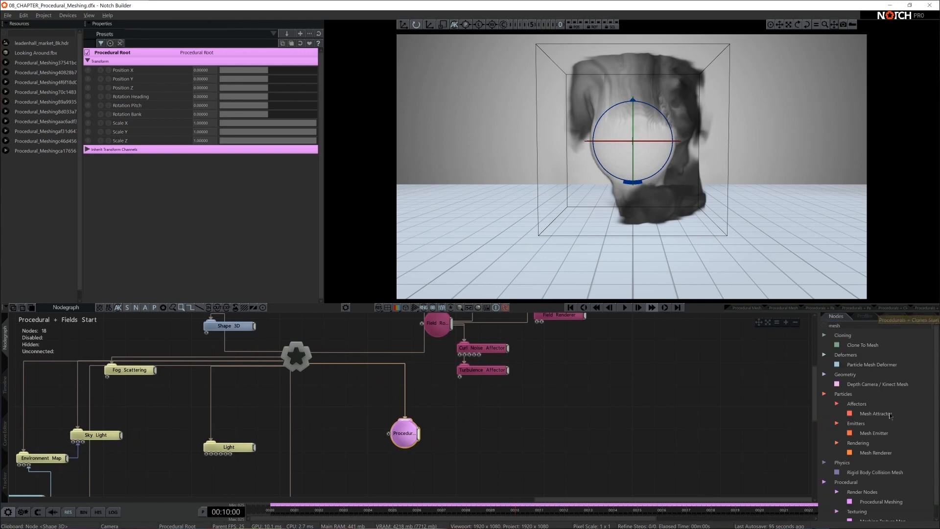
scroll(901, 464, "down", 1)
mouse_move(874, 494)
left_mouse_down()
mouse_move(482, 446)
mouse_move(452, 421)
left_mouse_up()
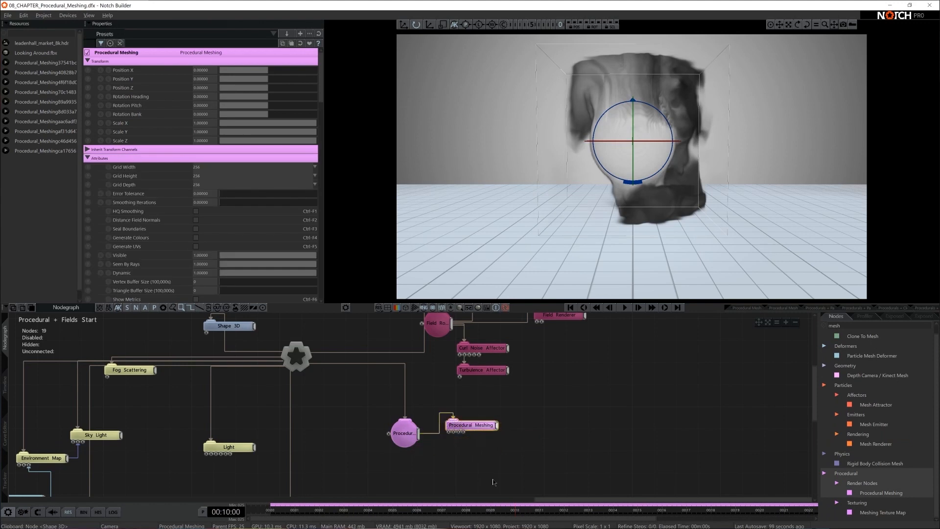
Step: Add a Level Set (Field) node from the procedural generators beside the Procedural Meshing node
key("BackSpace")
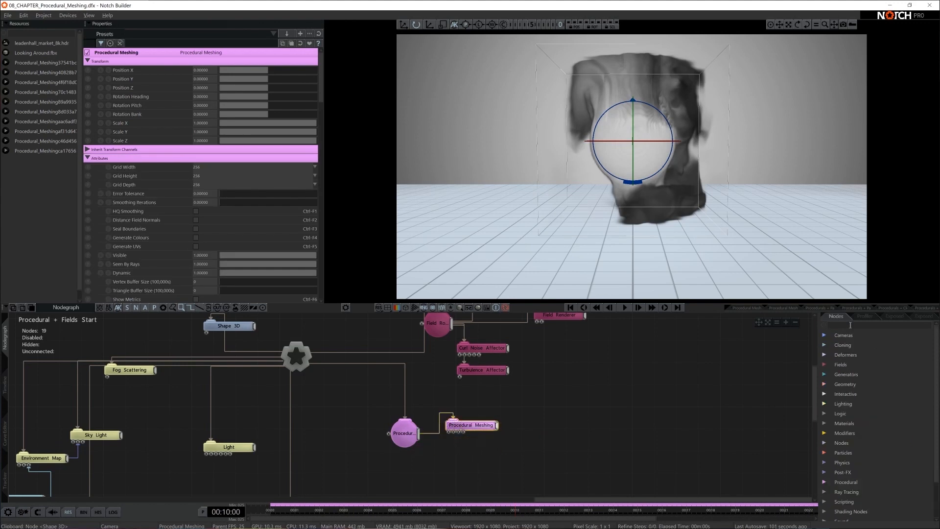
scroll(856, 393, "down", 2)
left_click(825, 449)
scroll(863, 437, "down", 3)
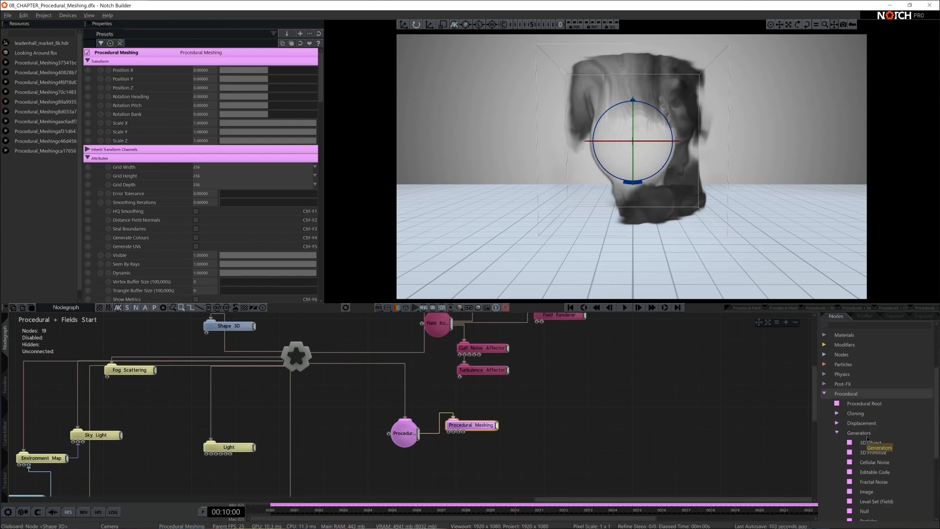
scroll(862, 427, "down", 3)
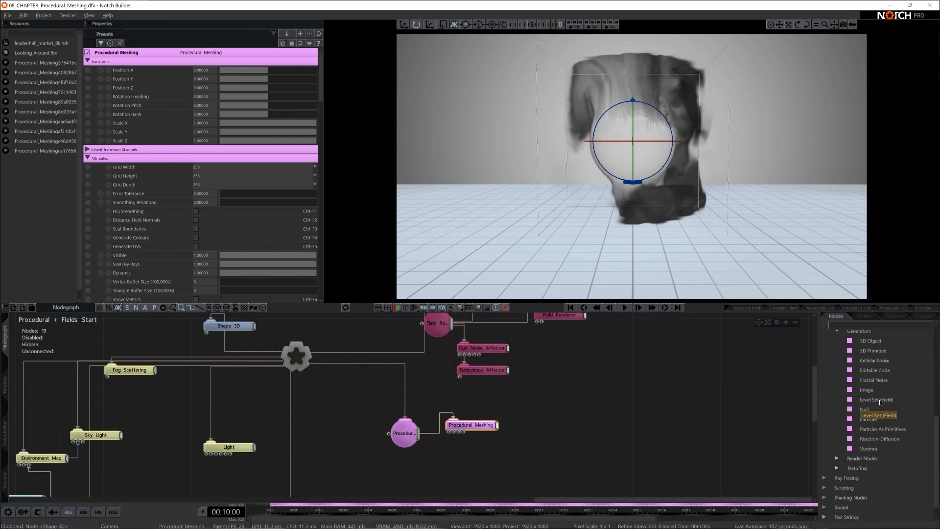
middle_click_drag(656, 406, 650, 415)
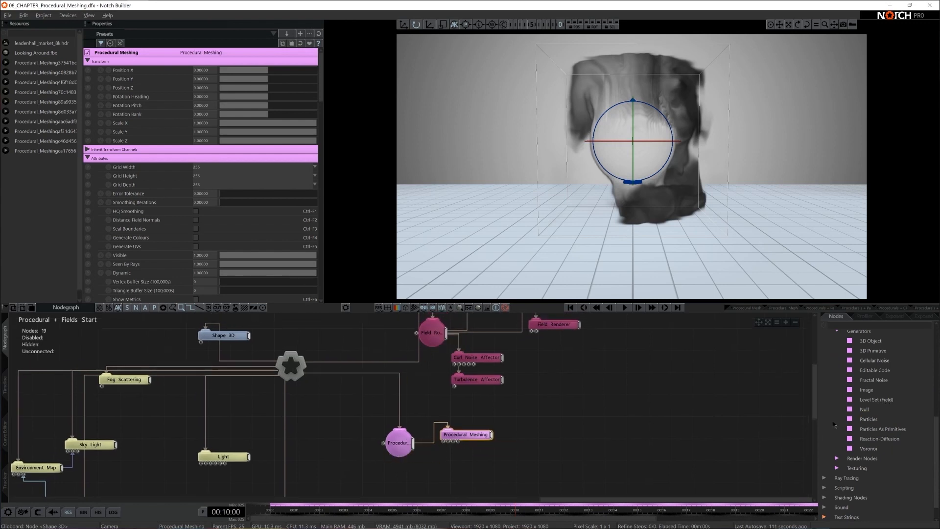
left_click_drag(884, 400, 543, 413)
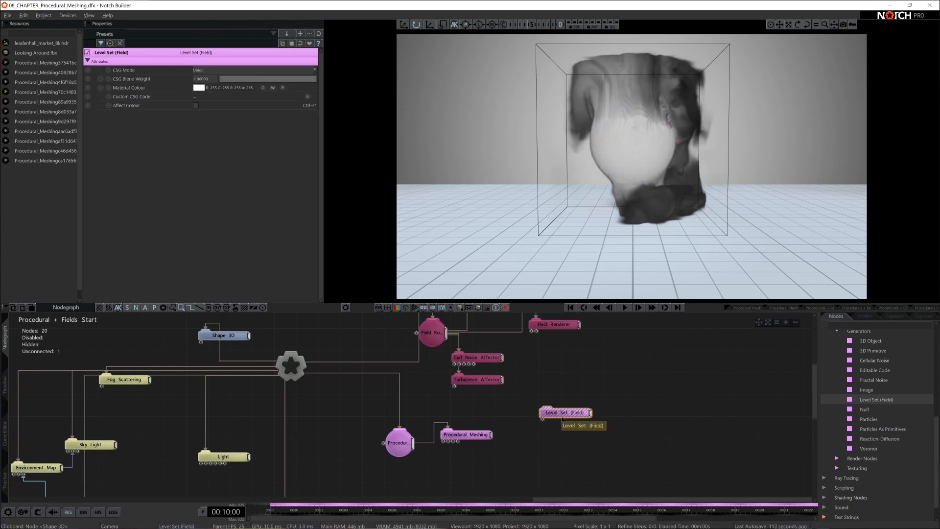
Step: Connect the Level Set (Field) node to the Procedural Root and try linking the Field Root to its Field Source
left_click_drag(456, 444, 457, 466)
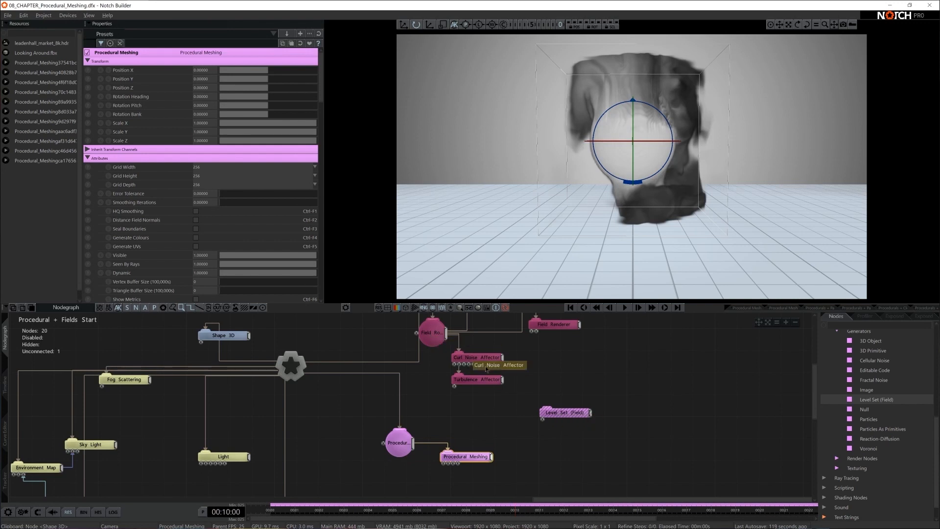
left_click_drag(414, 443, 492, 412)
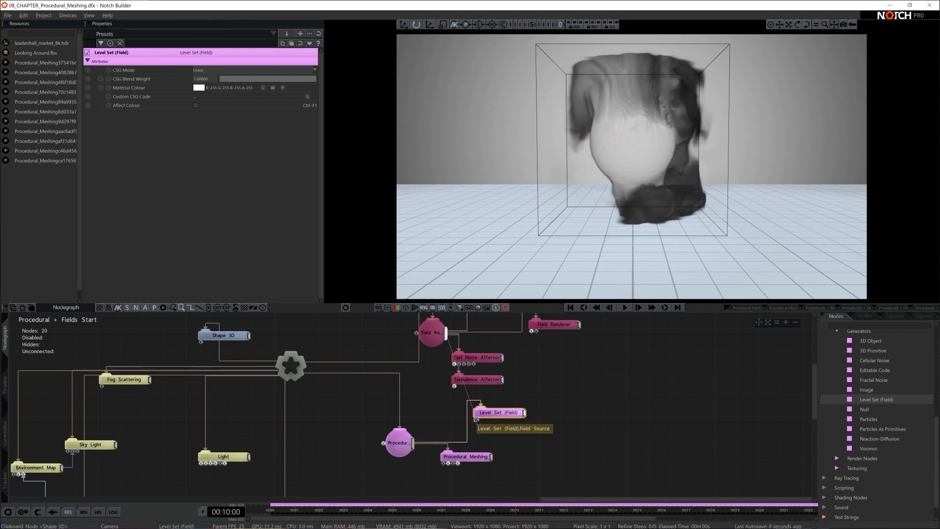
left_click_drag(462, 395, 477, 419)
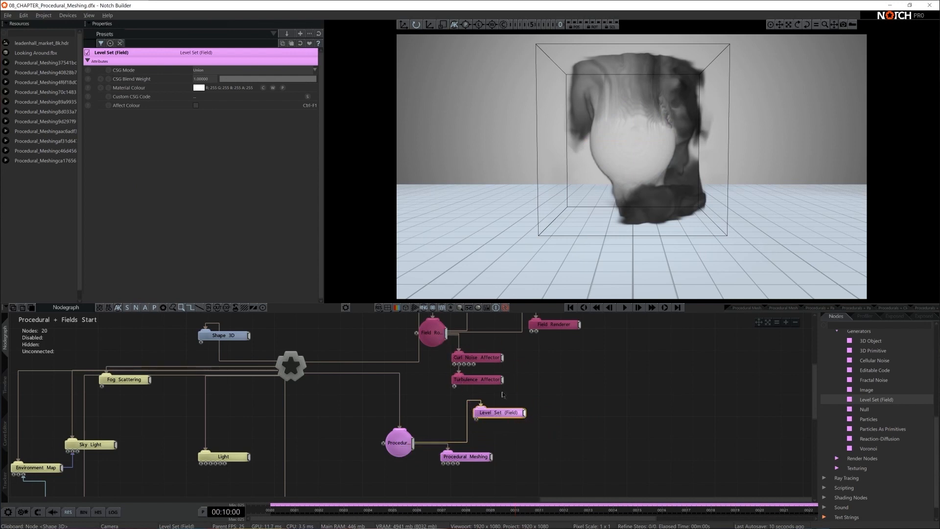
middle_click_drag(538, 382, 540, 393)
left_click(539, 393)
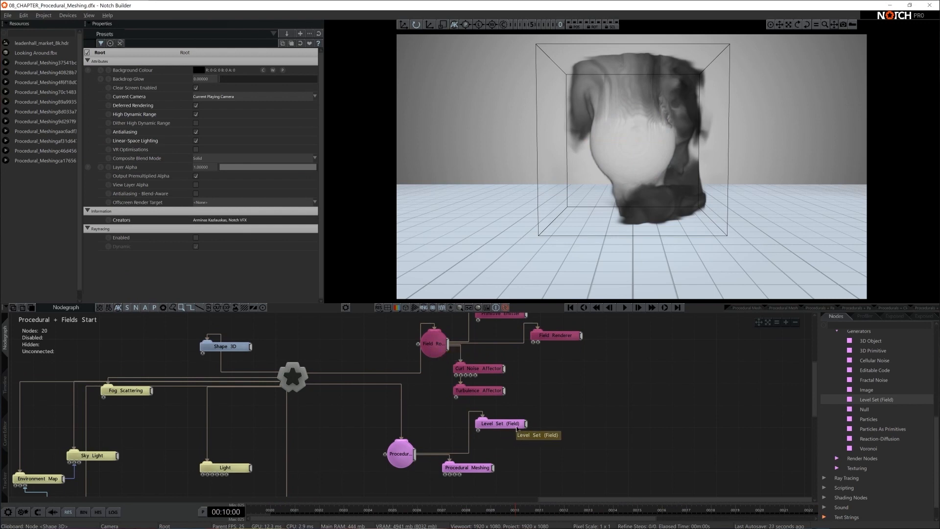
Step: Replace the Field Root node with a Field Level Set Root
right_click(436, 346)
mouse_move(461, 348)
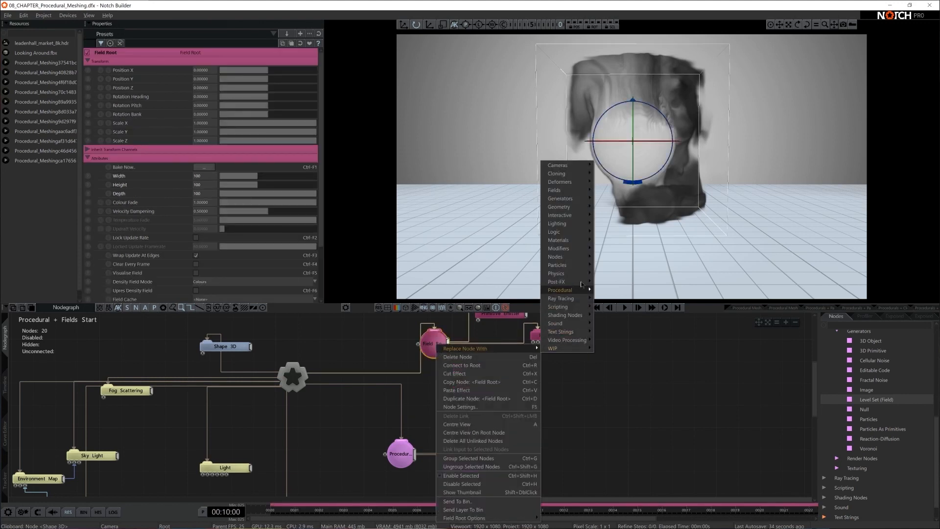
mouse_move(579, 192)
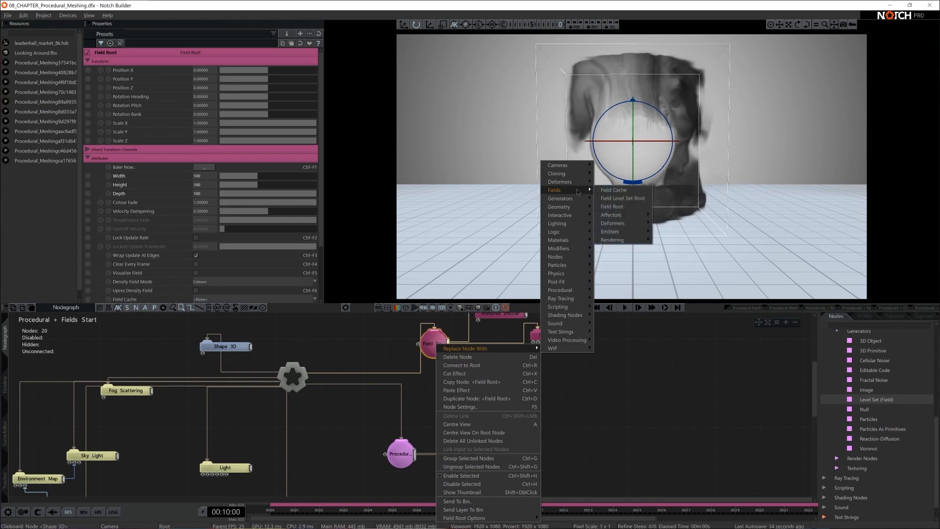
left_click(628, 199)
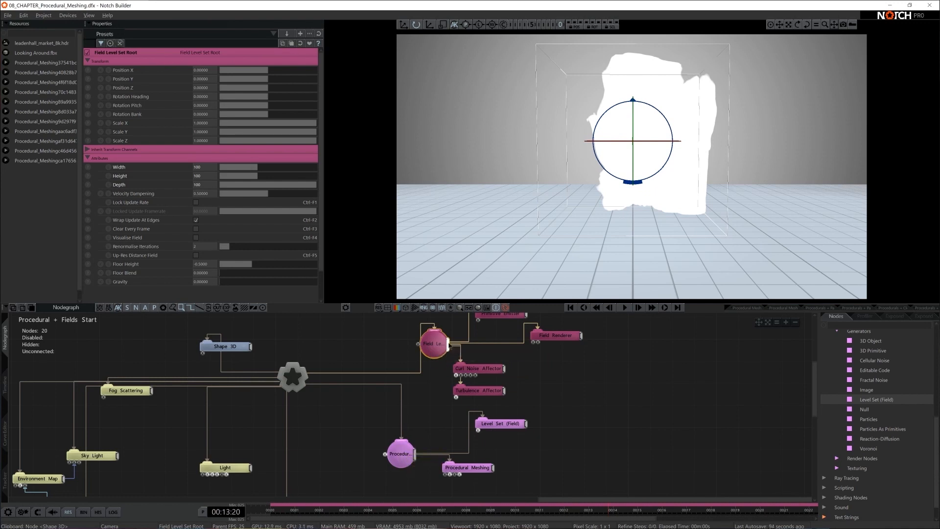
Step: Reposition the Level Set (Field) node and connect the Field Level Set Root to its Field Source input
left_click_drag(494, 425, 549, 436)
left_click_drag(448, 345, 533, 441)
left_click(500, 345)
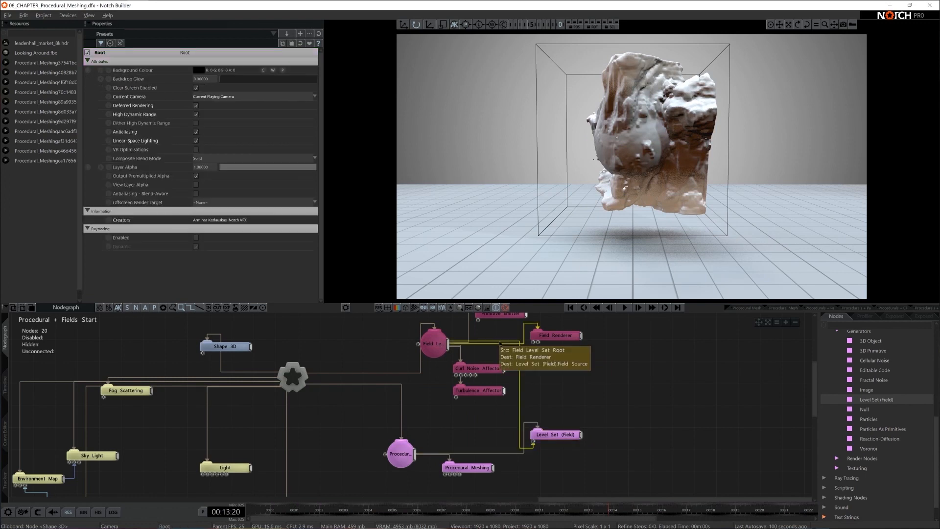
Step: Disable the Field Renderer and play the simulation from the start
left_click(558, 336)
key("d")
left_click(619, 376)
key("Home")
key("space")
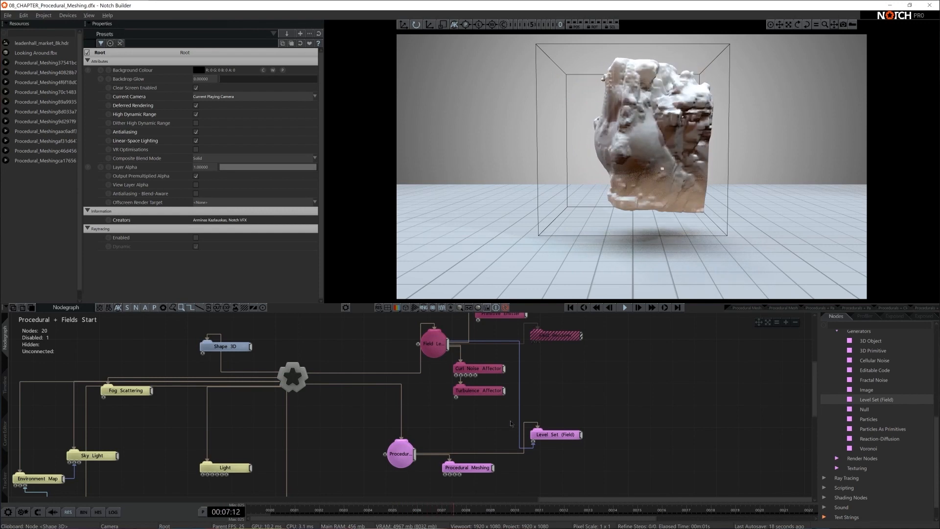
Step: Set the Procedural Meshing node's Error Tolerance to 10 and Smoothing Iterations to 20
left_click_drag(465, 467, 443, 425)
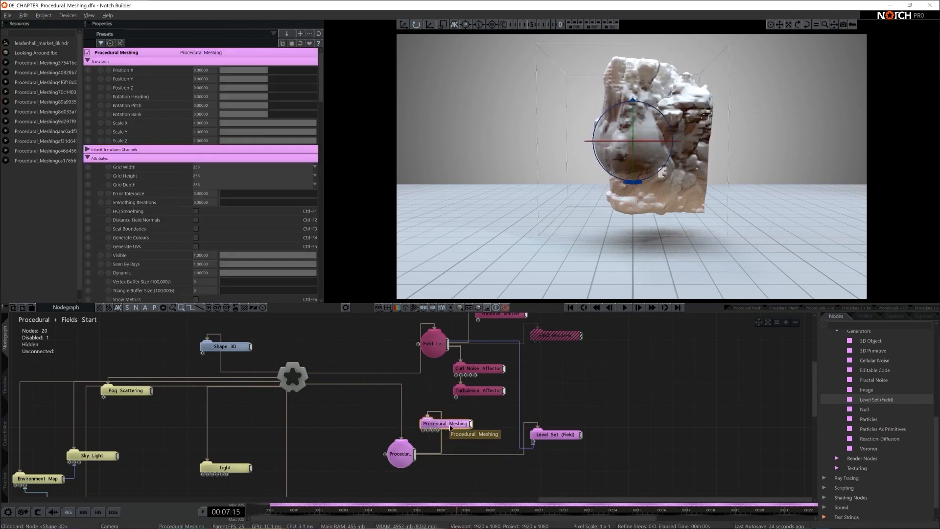
double_click(206, 195)
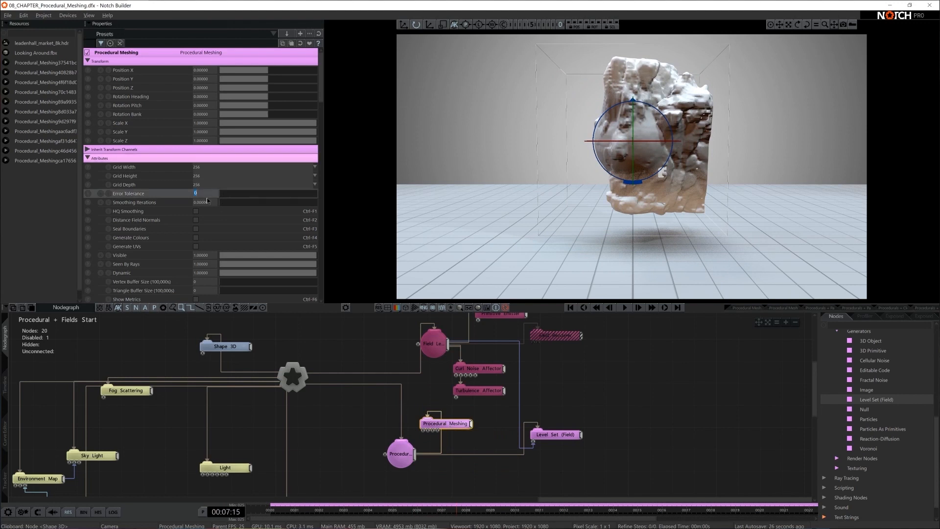
type("10")
key("Return")
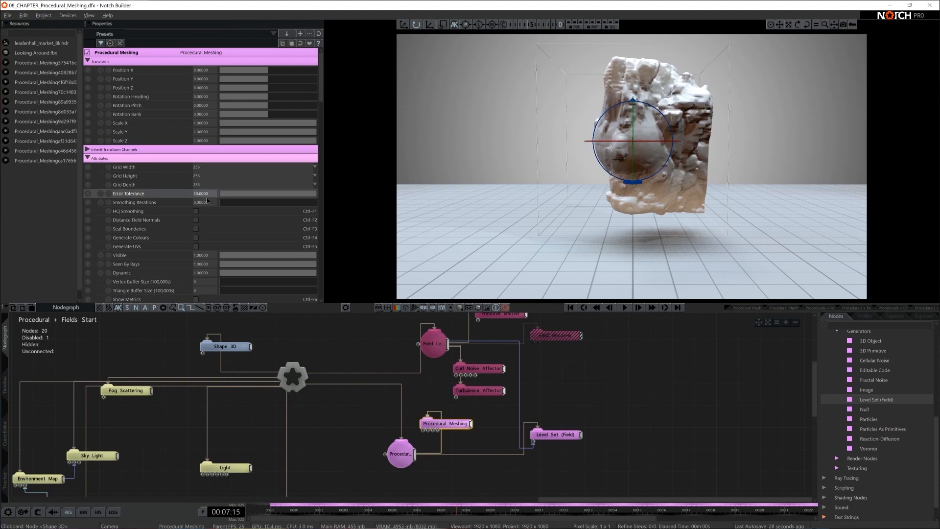
double_click(197, 203)
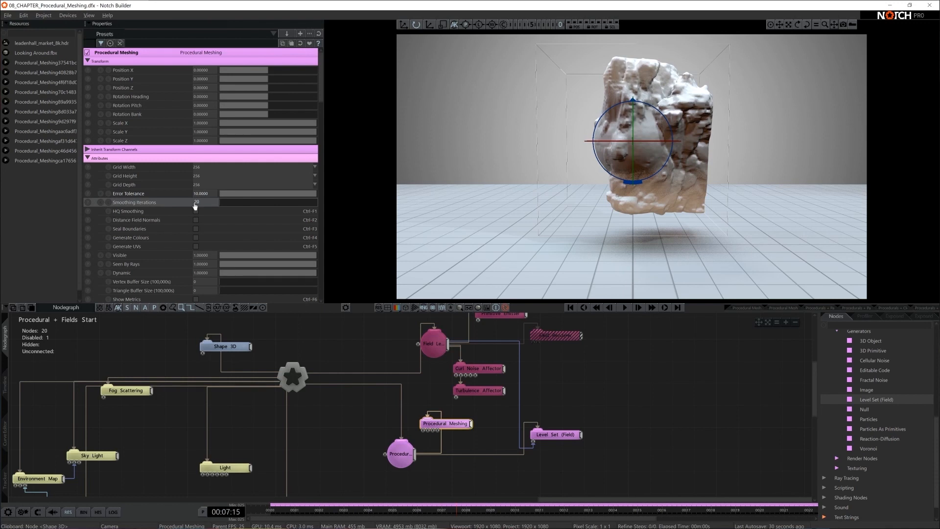
type("20")
key("Return")
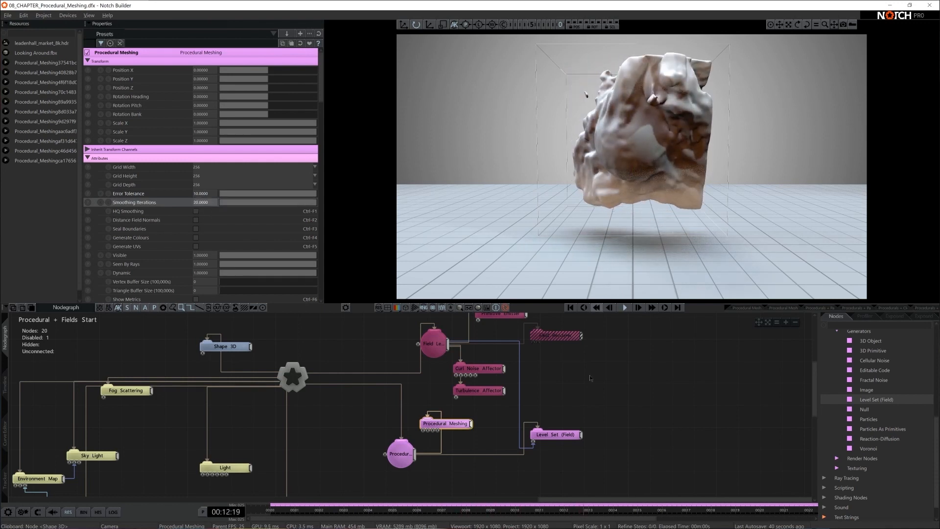
Step: Move the field nodes and the procedural nodes further away from the scene root to free up space
left_click(509, 462)
scroll(510, 461, "down", 2)
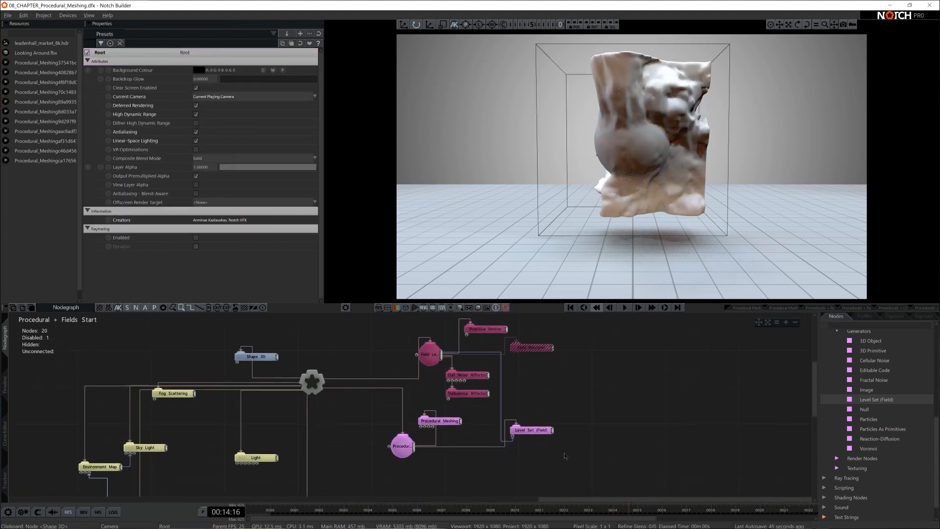
mouse_move(587, 319)
left_mouse_down()
mouse_move(566, 341)
mouse_move(443, 398)
left_mouse_up()
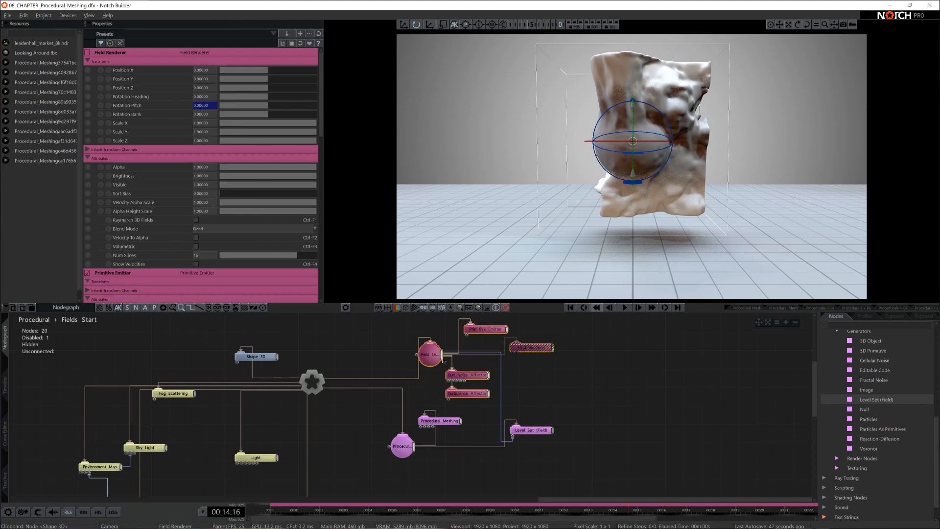
left_click_drag(436, 359, 491, 350)
left_click_drag(582, 412, 453, 452)
middle_click_drag(497, 467, 523, 445)
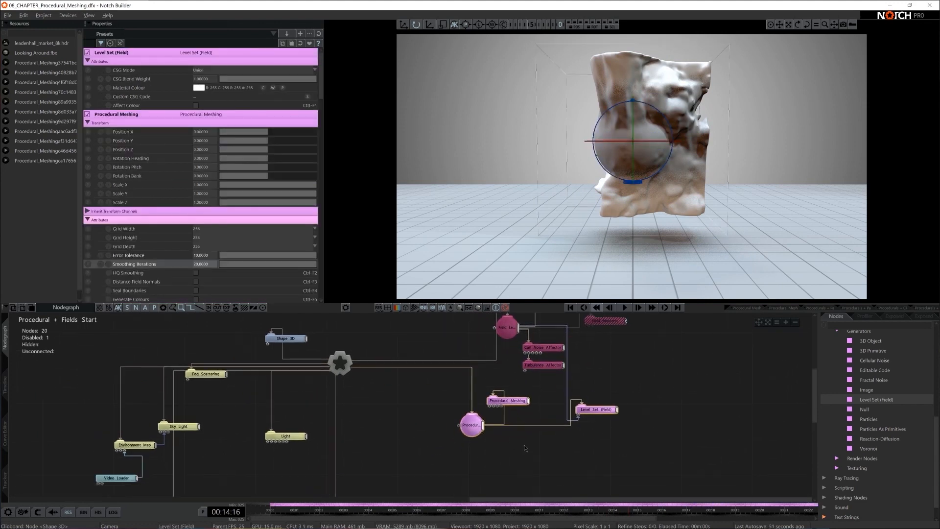
Step: Add a Clone To Procedurals node connected to the scene root and feed the Procedural Root into it
left_click(859, 325)
type("c")
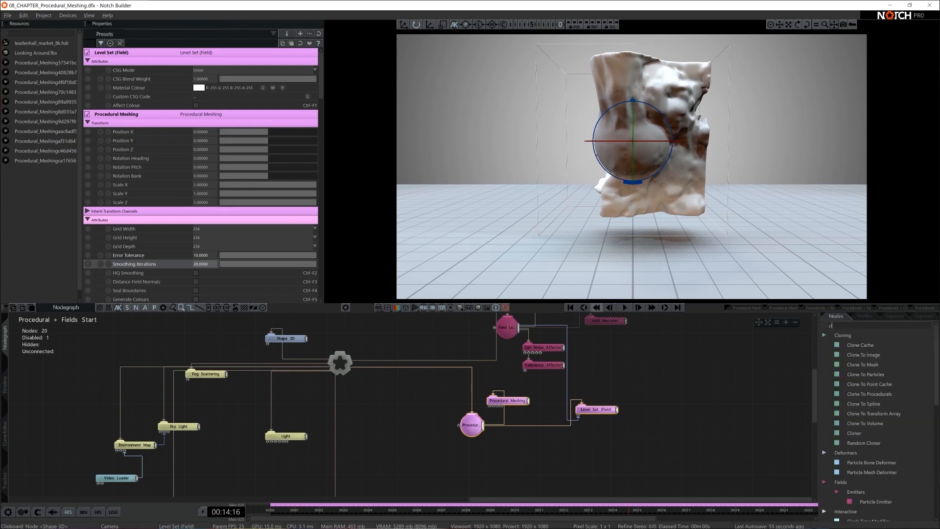
type("lone to pr")
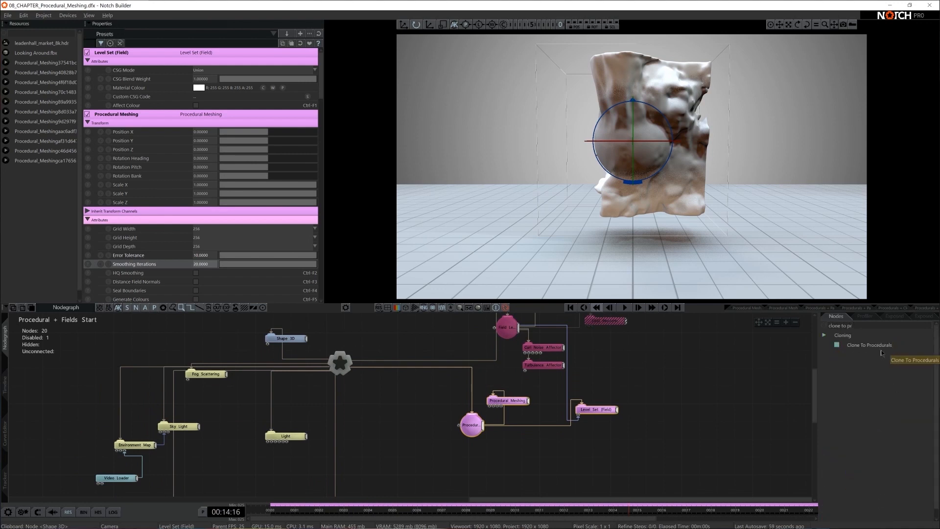
left_click_drag(881, 349, 416, 455)
mouse_move(341, 366)
left_mouse_down()
mouse_move(373, 427)
mouse_move(445, 464)
left_mouse_up()
left_click_drag(482, 426, 434, 466)
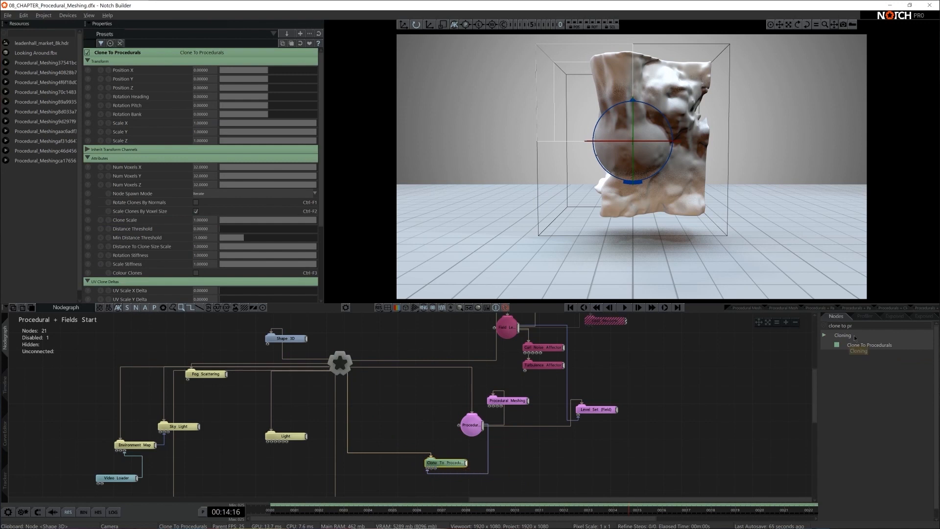
Step: Attach a Shape 3D to the Clone To Procedurals node and raise the Clone Scale to just above 3
type("shape")
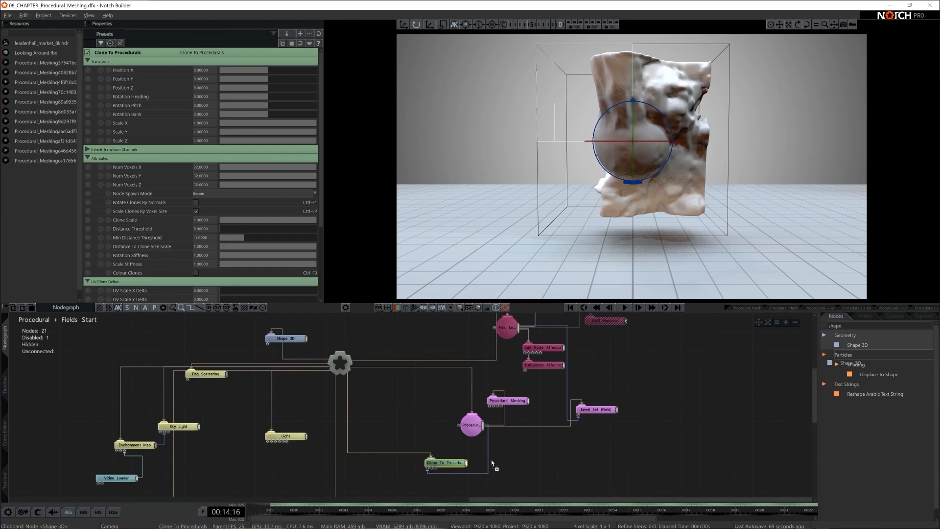
left_click_drag(492, 463, 492, 462)
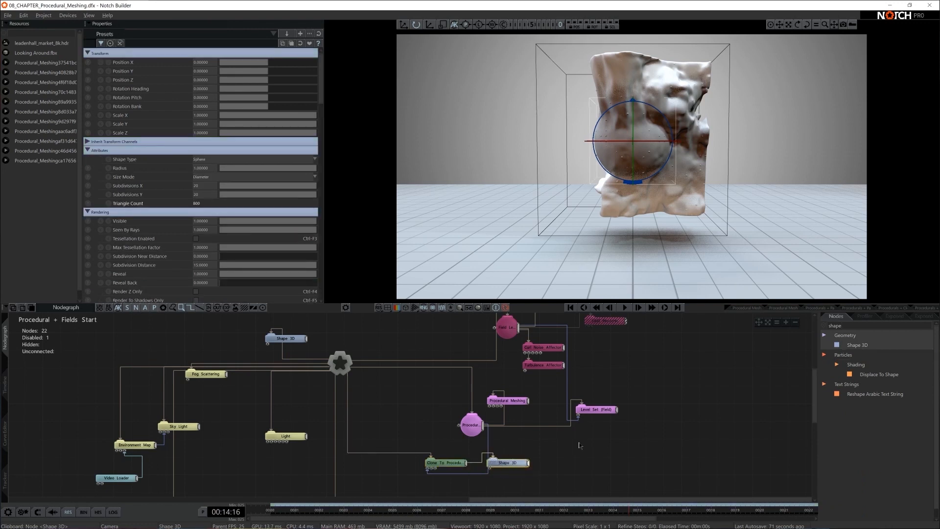
left_click(445, 462)
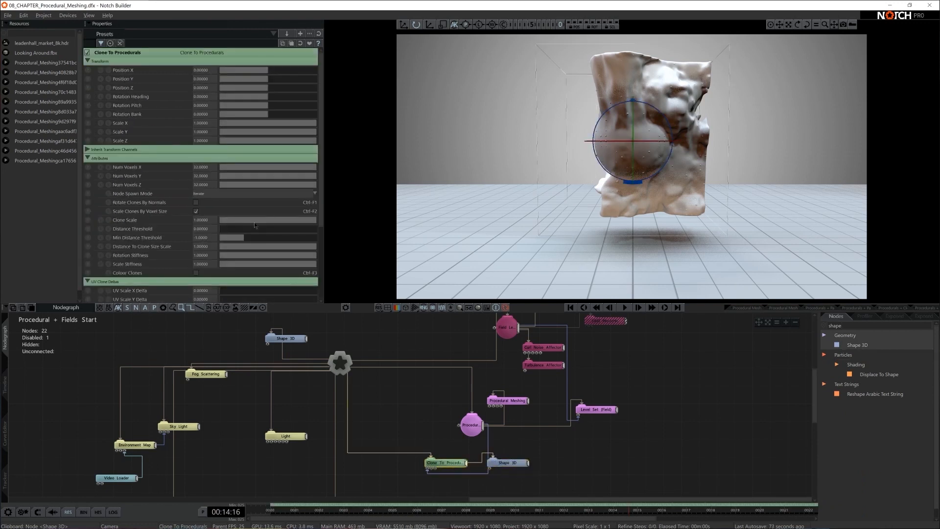
left_click_drag(288, 220, 541, 210)
key("space")
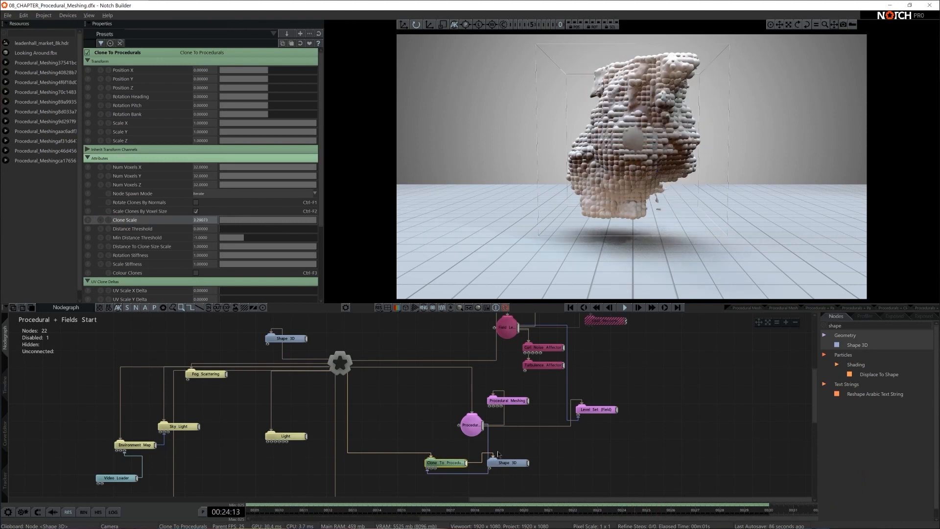
left_click(541, 456)
Step: Move the Procedural Meshing node out beyond the Level Set (Field) node, keeping its Visible value at 1
middle_click_drag(613, 373, 567, 403)
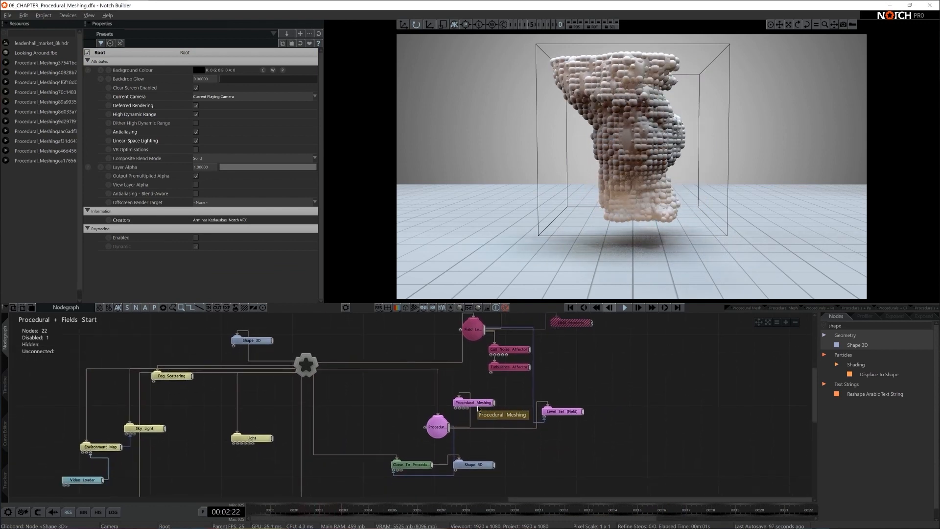
left_click(473, 403)
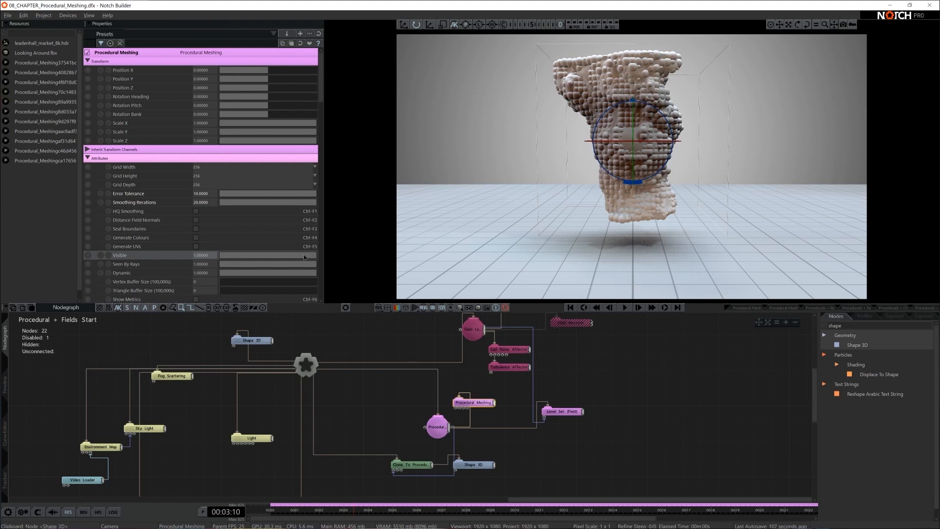
left_click_drag(304, 255, 384, 259)
left_click_drag(484, 399, 608, 381)
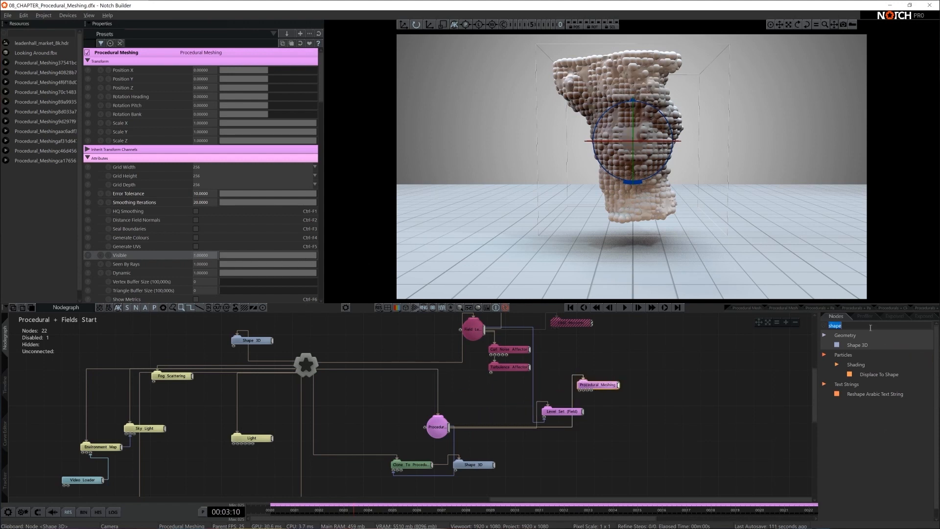
Step: Add a Material node feeding the Procedural Meshing node and raise its Specularity to about 4.8
type("mater")
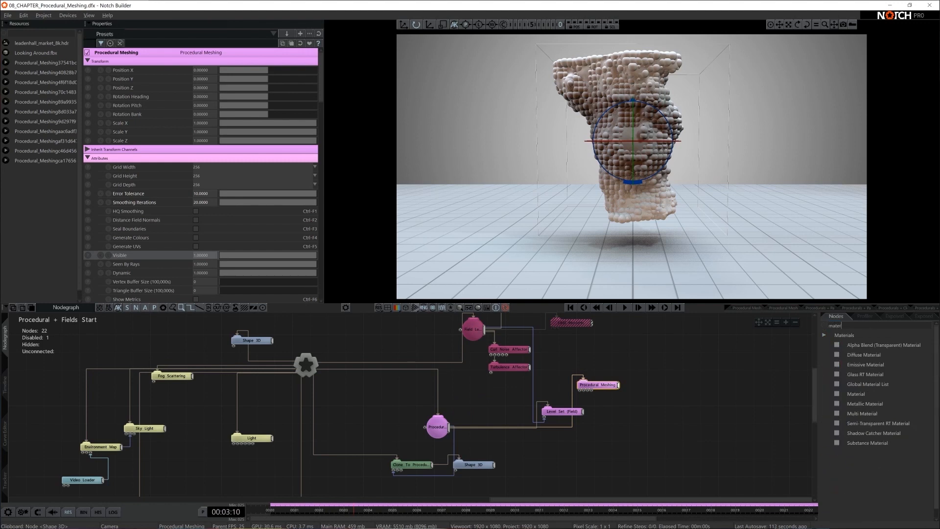
left_click_drag(856, 393, 588, 390)
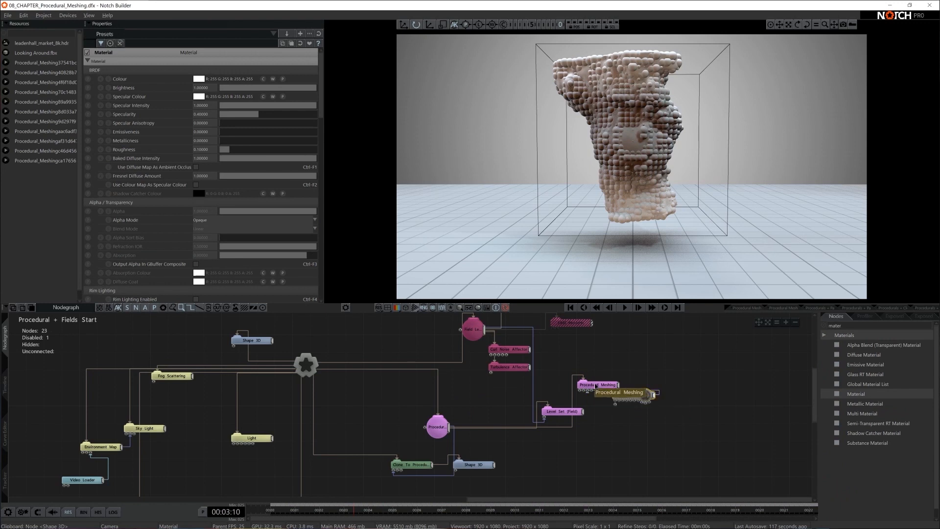
scroll(205, 289, "down", 3)
scroll(205, 290, "down", 3)
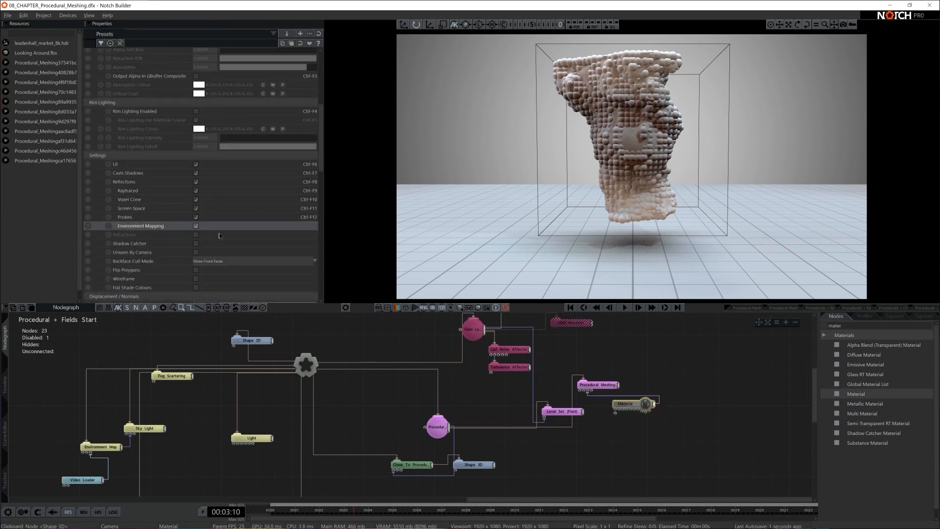
scroll(248, 233, "up", 6)
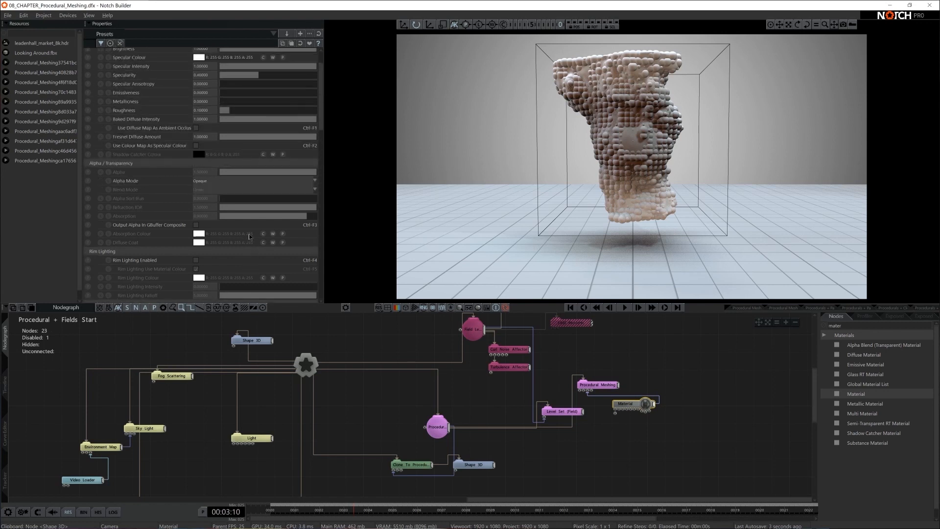
left_click_drag(247, 113, 319, 114)
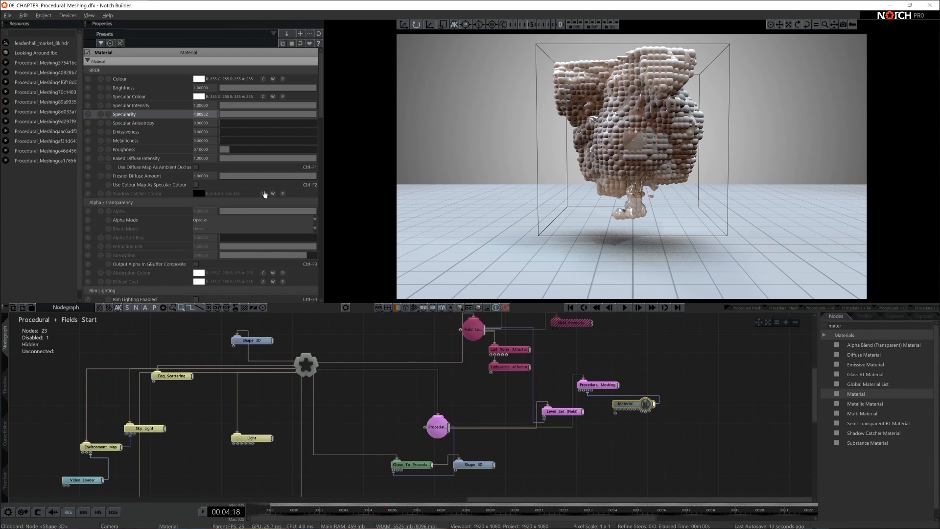
Step: Set the material's Alpha Mode to Alpha Blended and its Blend Mode to Additive
scroll(196, 194, "down", 2)
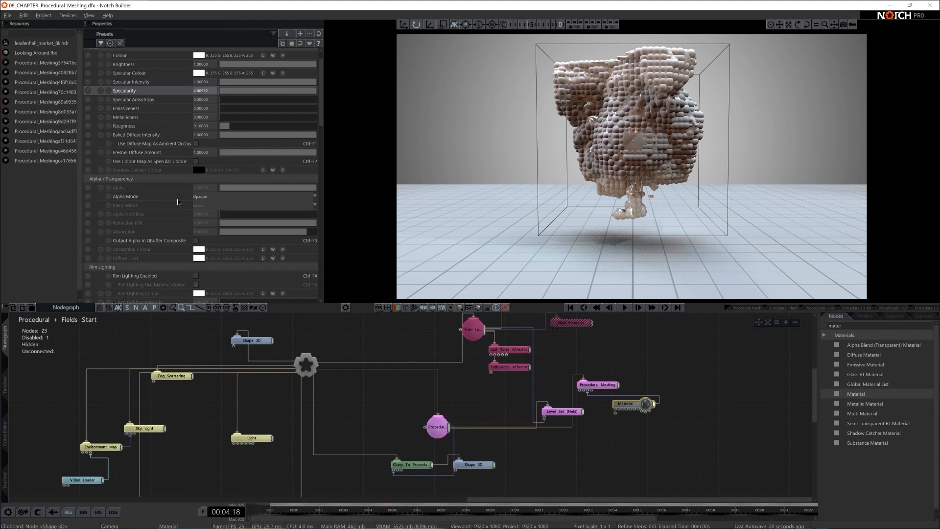
left_click(217, 197)
left_click(223, 222)
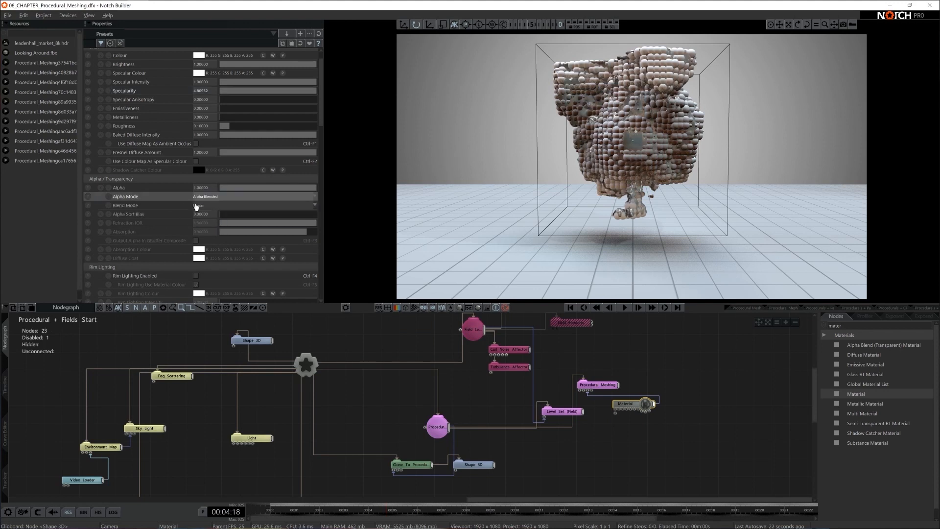
left_click(208, 206)
left_click(210, 225)
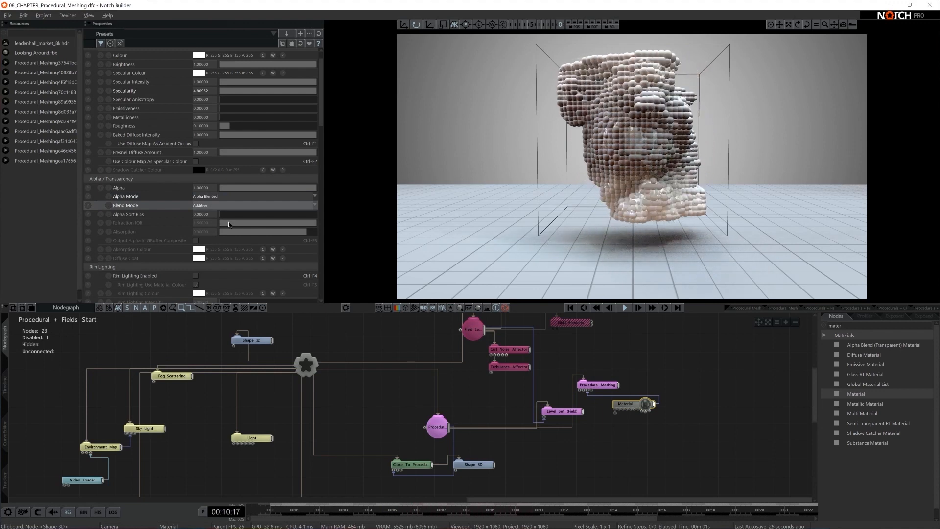
Step: Lower the Clone Scale of the Clone To Procedurals node to about 2.34
key("space")
left_click(411, 464)
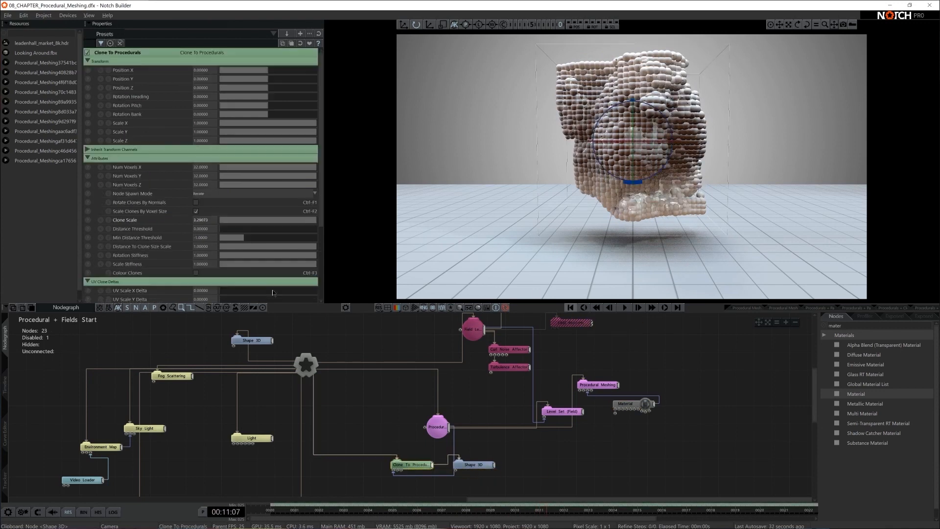
mouse_move(282, 223)
left_mouse_down()
mouse_move(304, 221)
mouse_move(290, 223)
left_mouse_up()
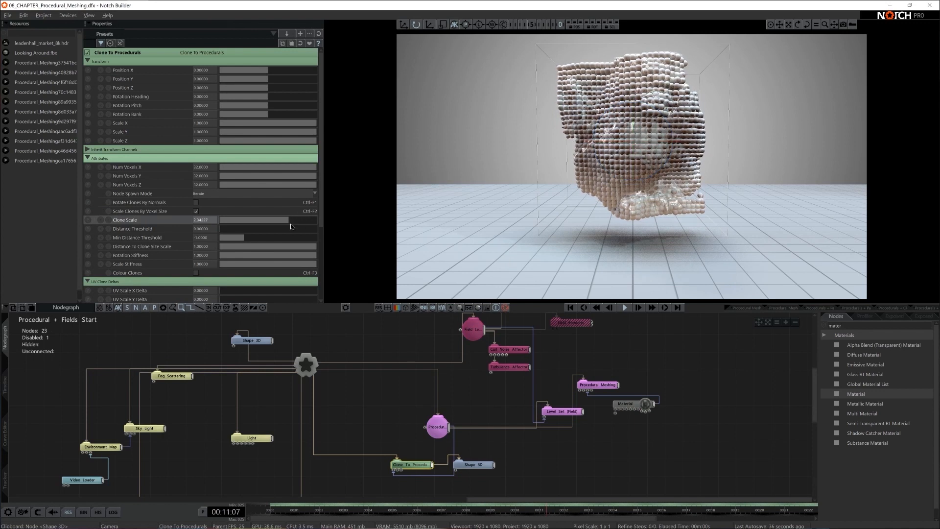
key("space")
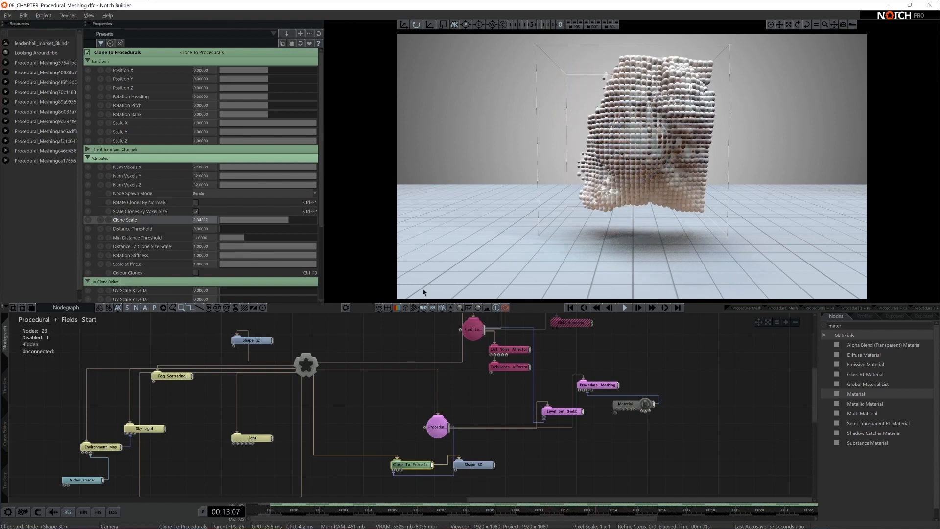
Step: Open the Colour of the Material node for editing
left_click(626, 403)
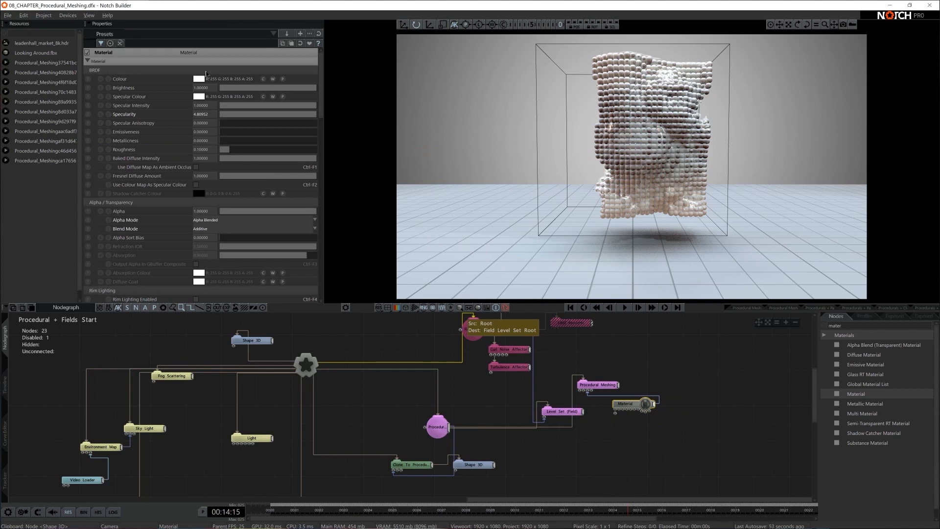
left_click(199, 80)
left_click_drag(67, 124, 52, 137)
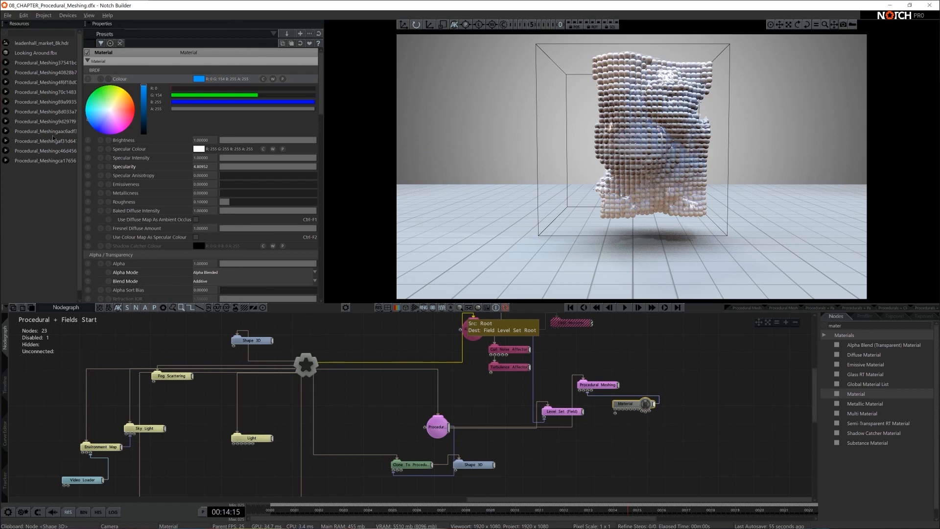
key("ctrl+z")
left_click_drag(112, 111, 180, 107)
key("ctrl+z")
left_click_drag(269, 165, 547, 168)
key("ctrl+z")
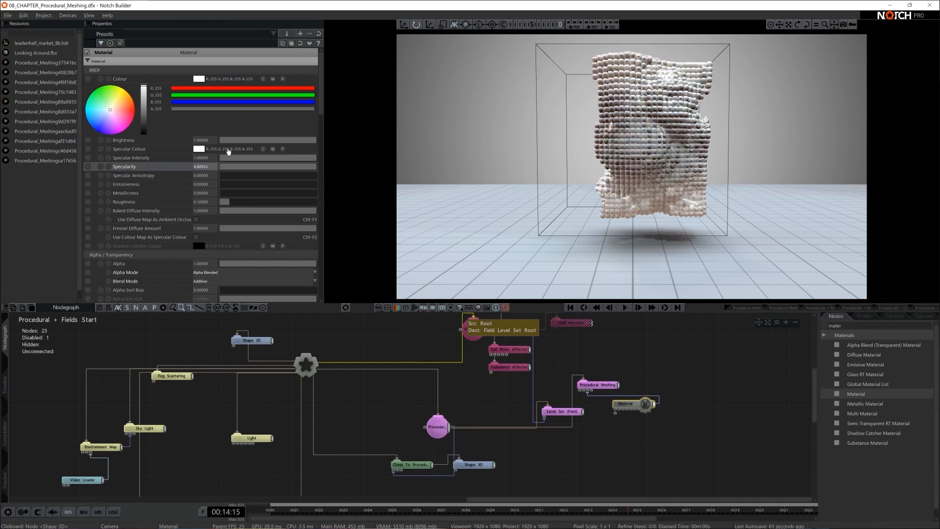
Step: Set the material's Colour to orange (R 255, G 138, B 0) and raise its Specularity to about 15.5
left_click_drag(121, 102, 146, 86)
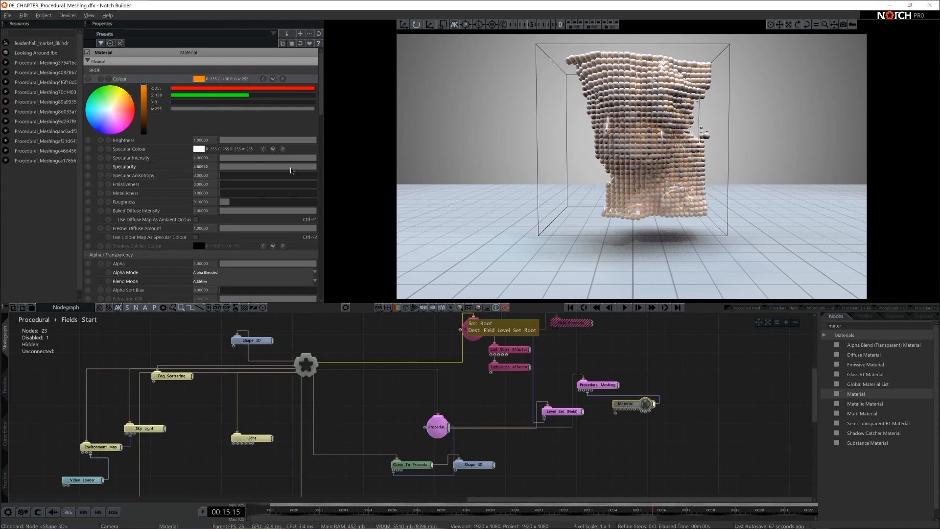
left_click_drag(308, 169, 481, 168)
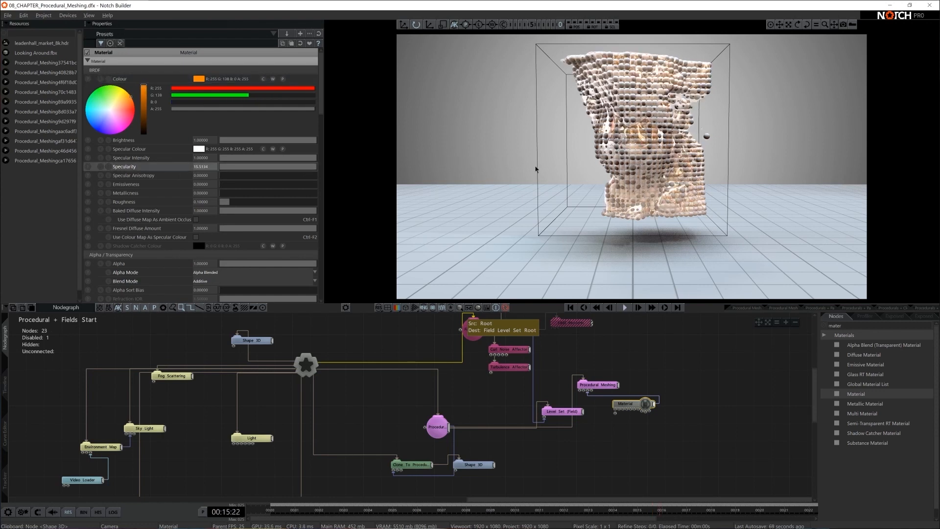
Step: Enable rim lighting on the material and raise the Rim Lighting Intensity to about 2.5
scroll(243, 178, "down", 3)
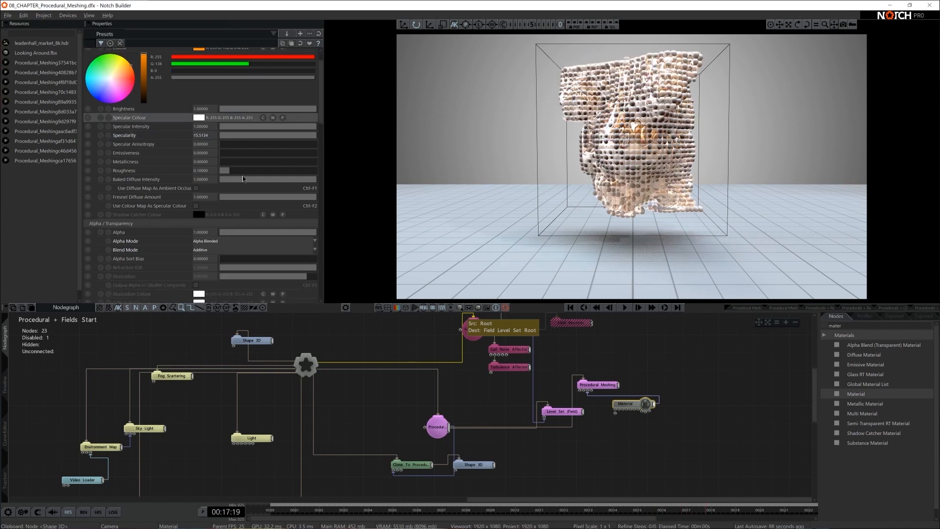
scroll(242, 177, "down", 2)
left_click(196, 218)
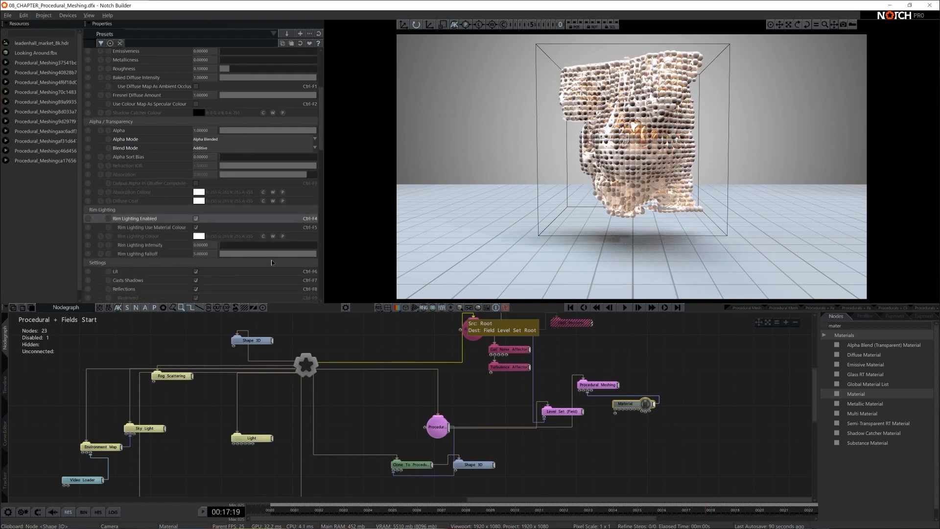
left_click_drag(246, 247, 433, 238)
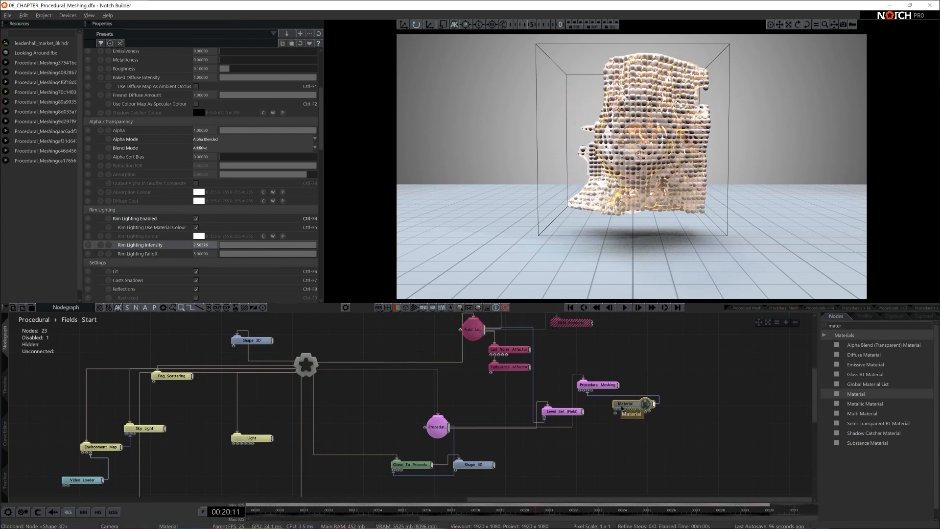
Step: Darken the material's Specular Colour to a mid grey of about 150 per channel
scroll(188, 108, "up", 4)
scroll(188, 107, "up", 2)
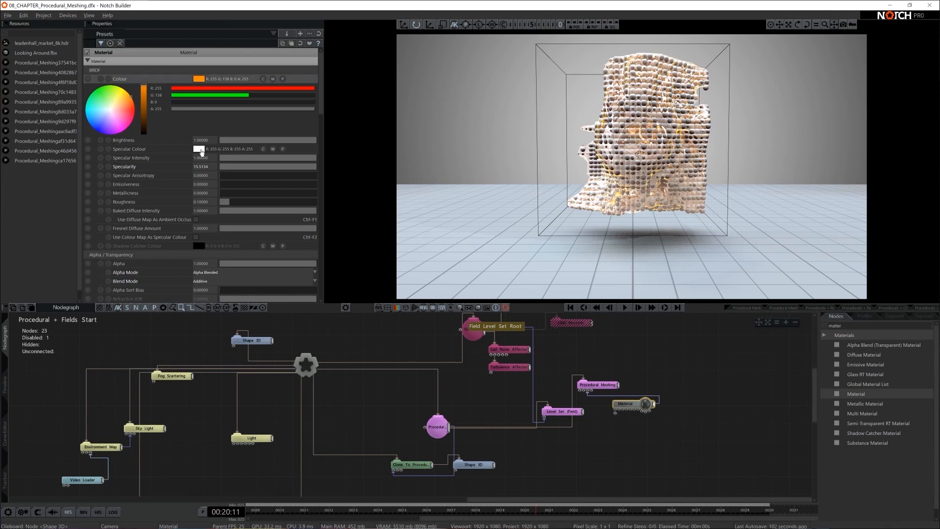
left_click(139, 149)
left_click_drag(143, 164, 143, 176)
key("space")
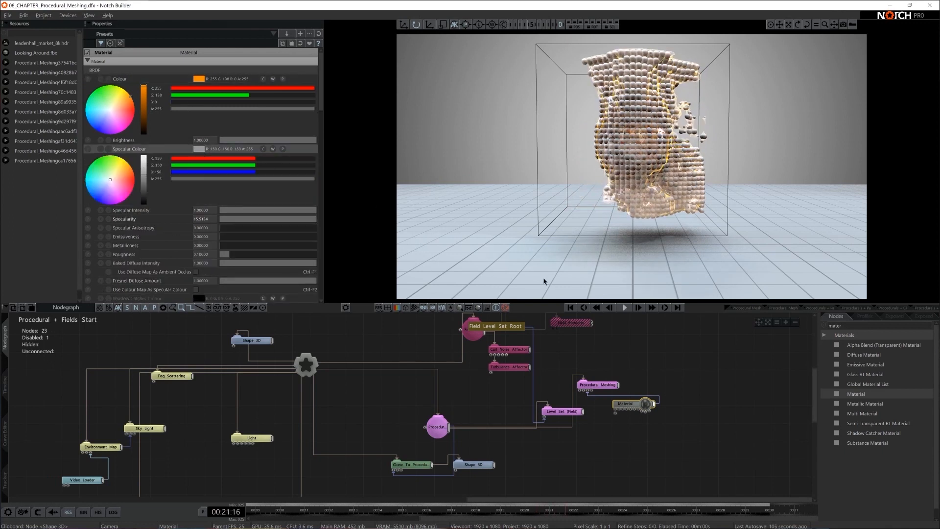
Step: Add a Colour Ramp Effector to the Clone To Procedurals node and feed a Colour Ramp node into the effector
middle_click_drag(402, 450, 429, 405)
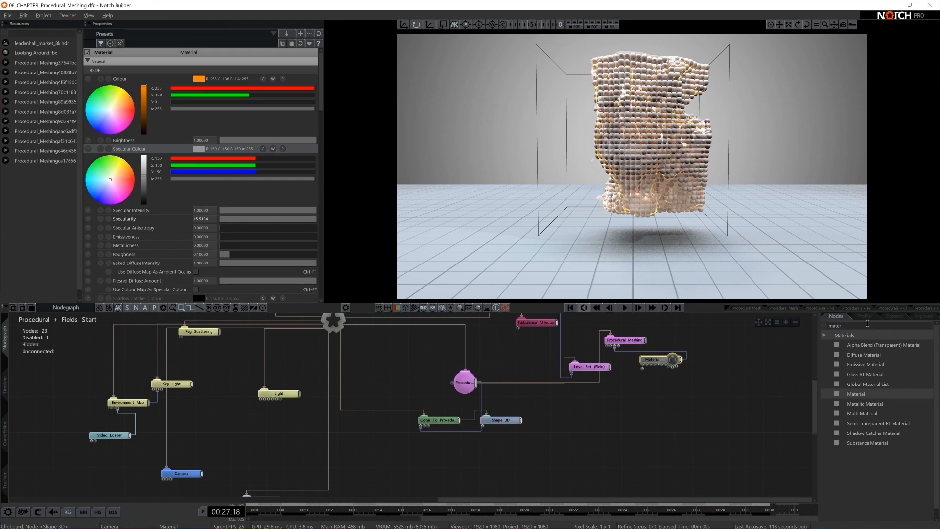
type("col")
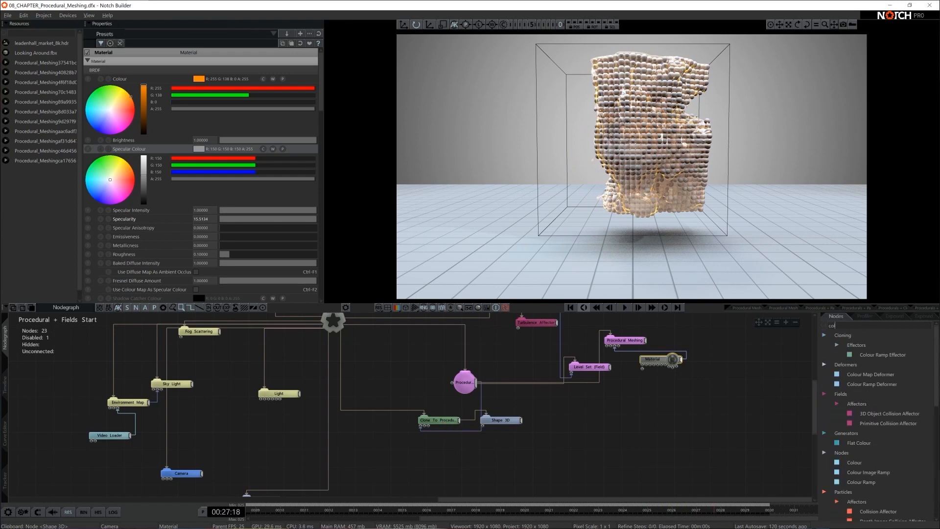
type("ou ra")
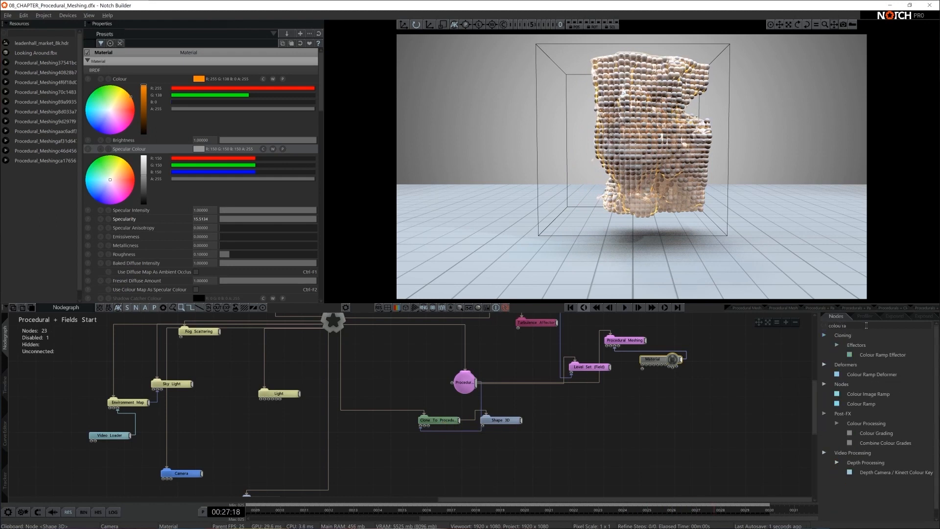
mouse_move(878, 355)
left_mouse_down()
mouse_move(402, 455)
mouse_move(426, 428)
left_mouse_up()
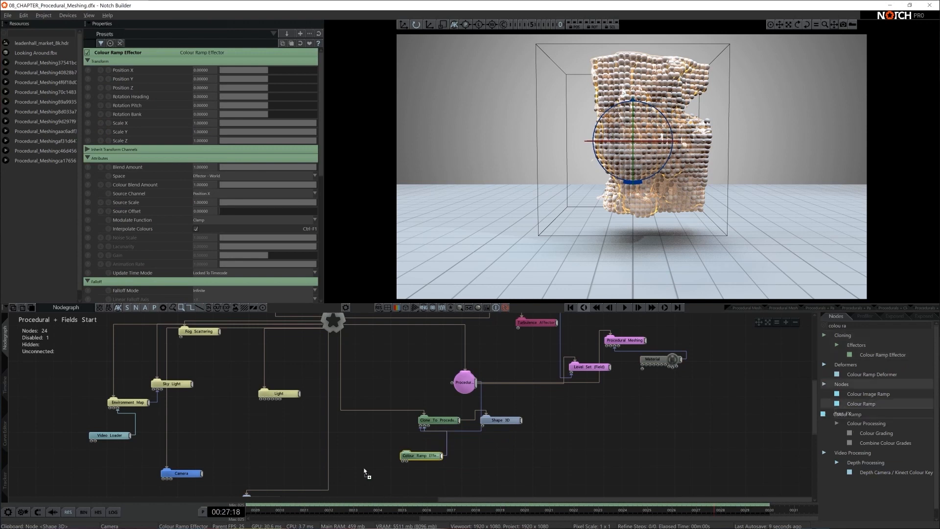
left_click_drag(365, 472, 367, 473)
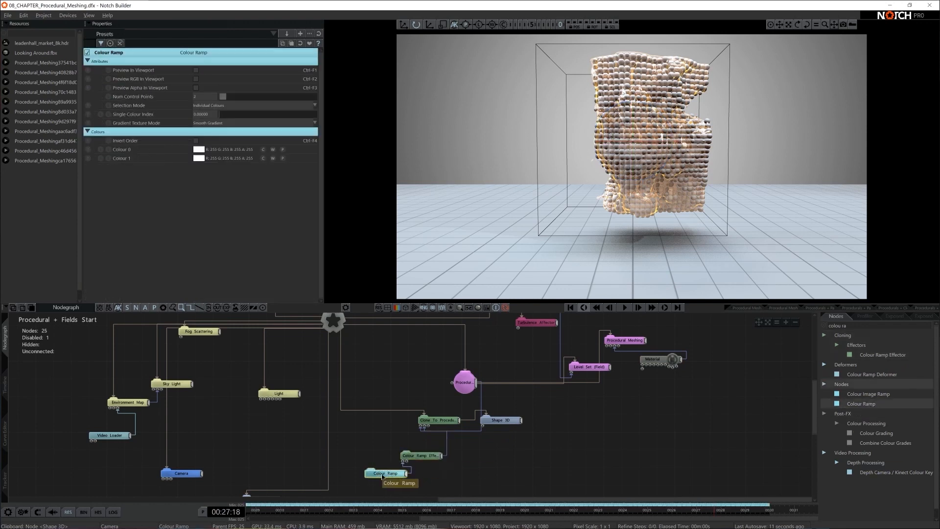
Step: Set the colour ramp's Colour 0 to orange (R 255, G 127, B 0) and Colour 1 to light blue
left_click(200, 149)
left_click_drag(122, 178, 158, 152)
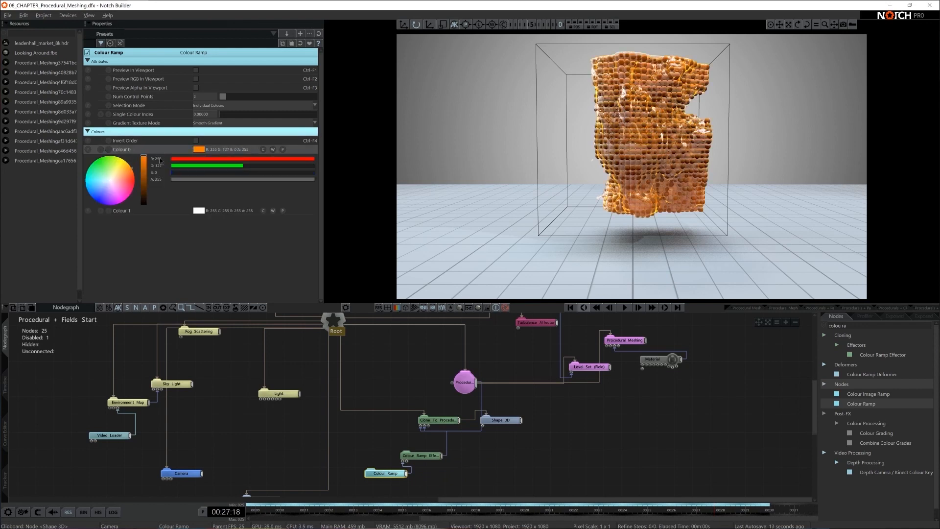
left_click(196, 212)
left_click_drag(115, 241, 53, 262)
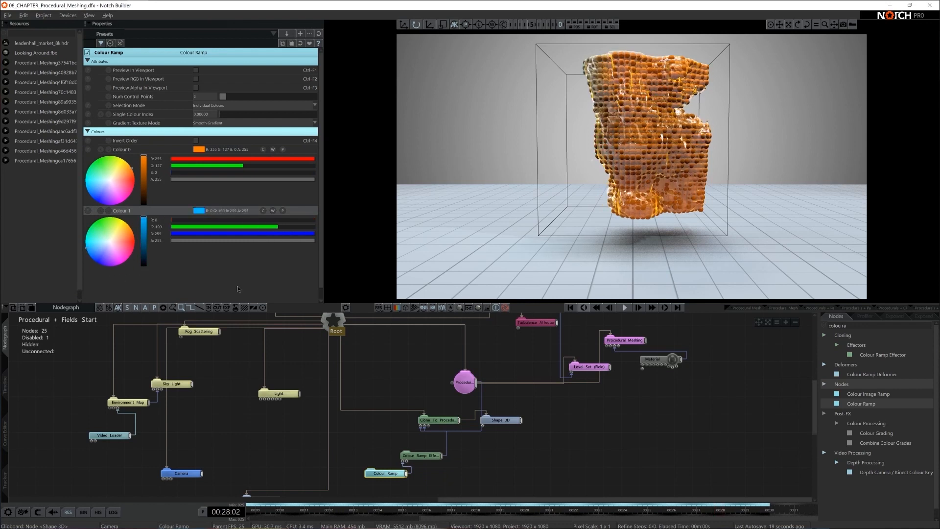
Step: Set the Colour Ramp Effector's Source Channel to Fractal Noise with a Noise Scale of about 0.26
left_click(420, 455)
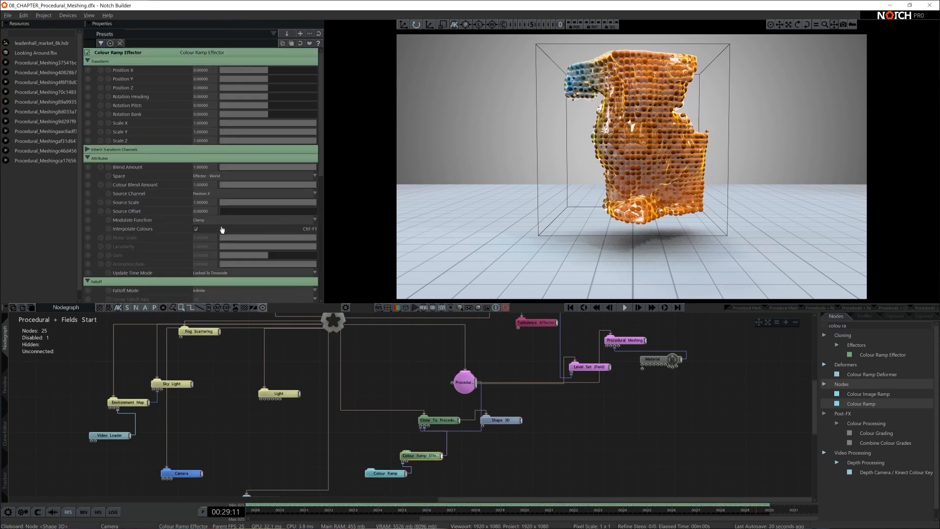
left_click(213, 193)
key("Down")
key("Down")
key("Down")
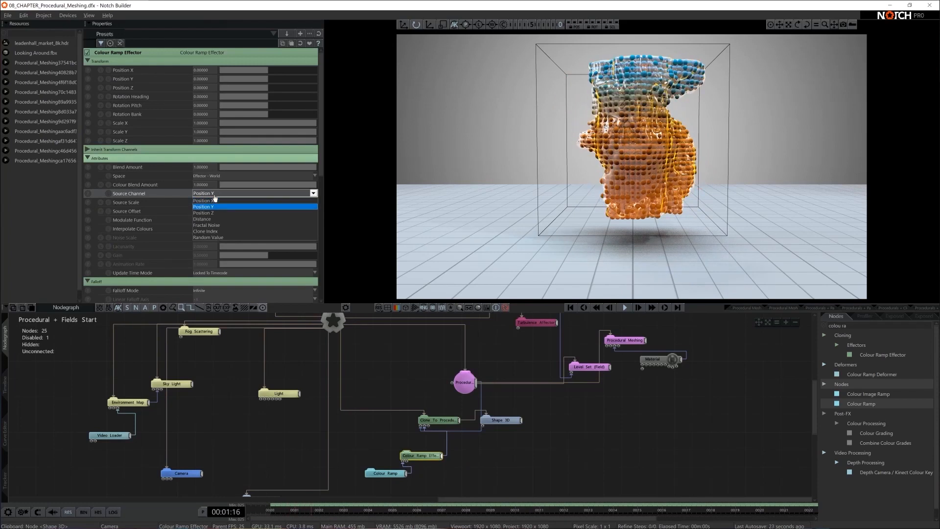
key("Down")
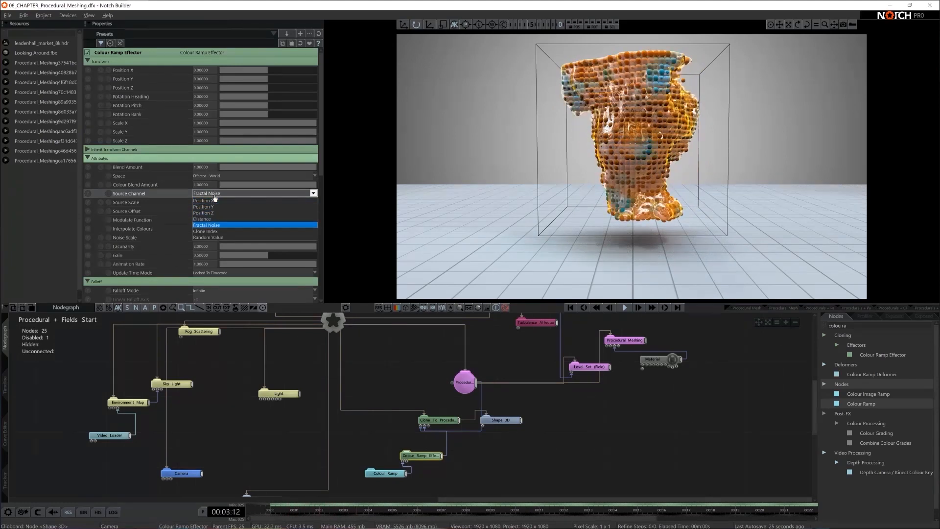
key("Down")
key("Up")
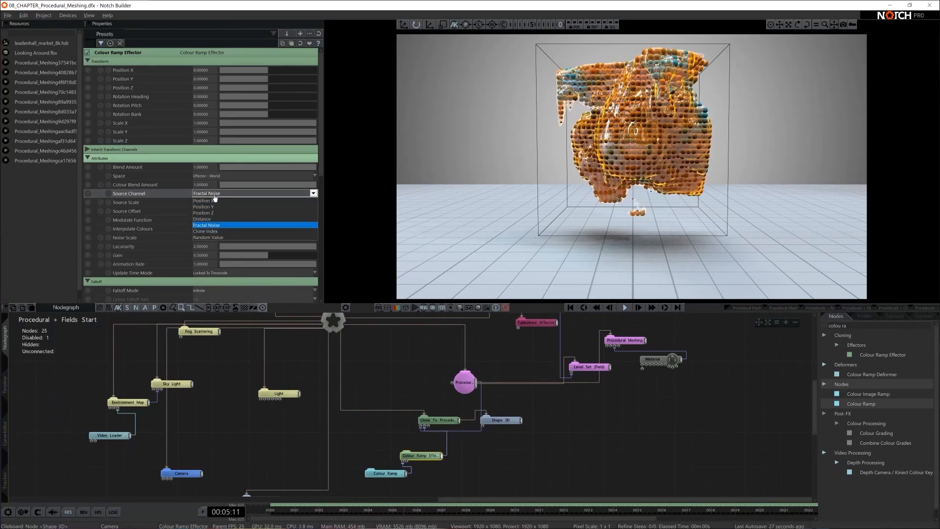
key("Return")
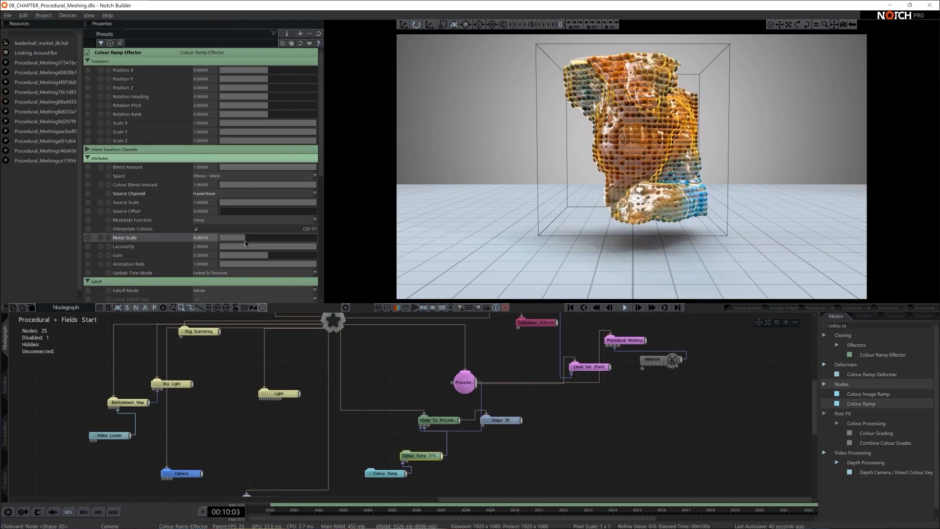
Step: Lower the Colour Ramp Effector's Animation Rate to about 0.1 and deselect the node
left_click(229, 265)
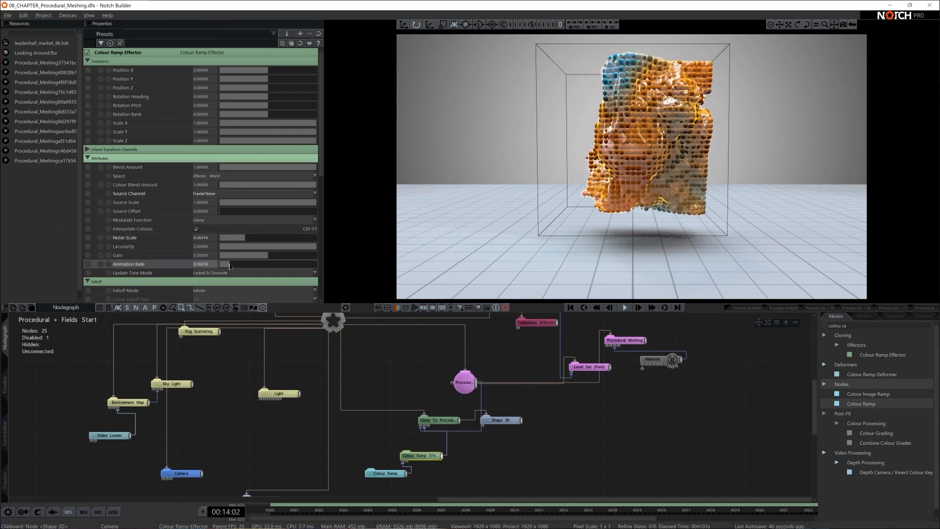
left_click(544, 431)
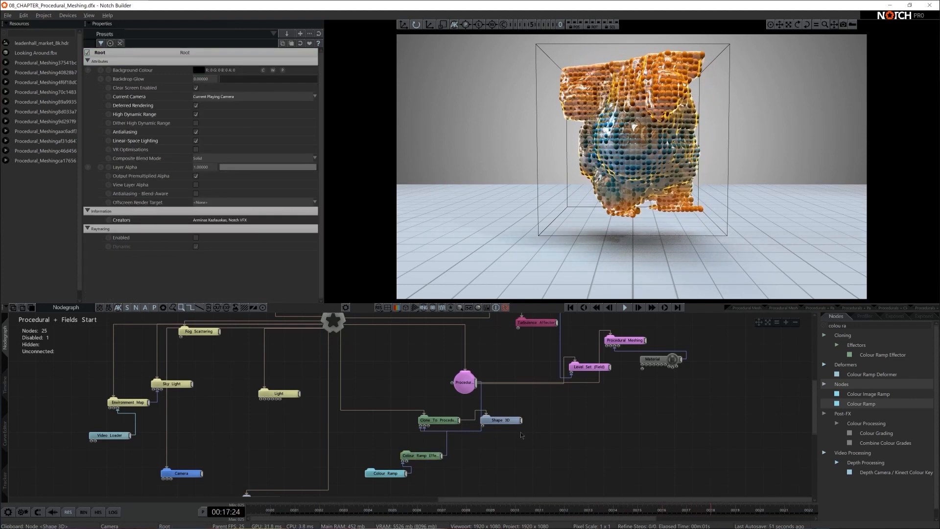
Step: Move the Shape 3D node away from the Clone To Procedurals node and connect a new Material node to it
left_click_drag(510, 420, 543, 421)
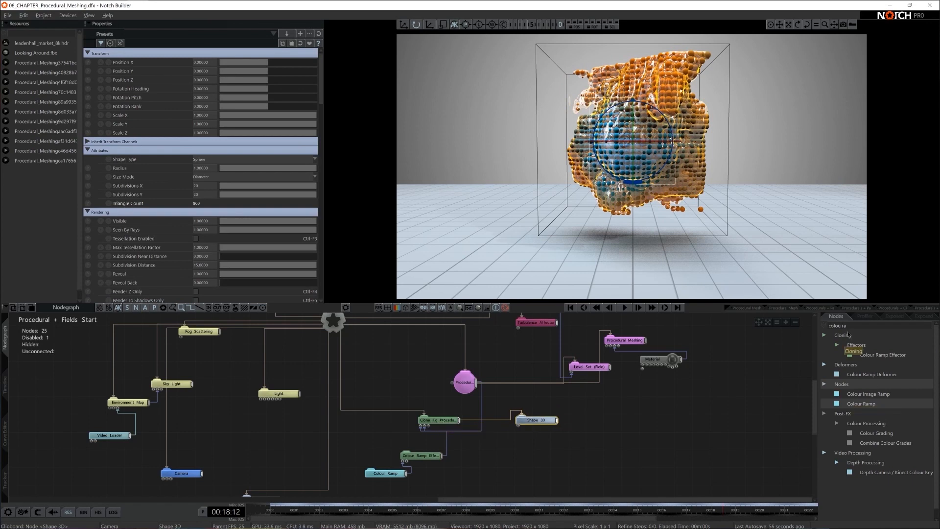
type("mater")
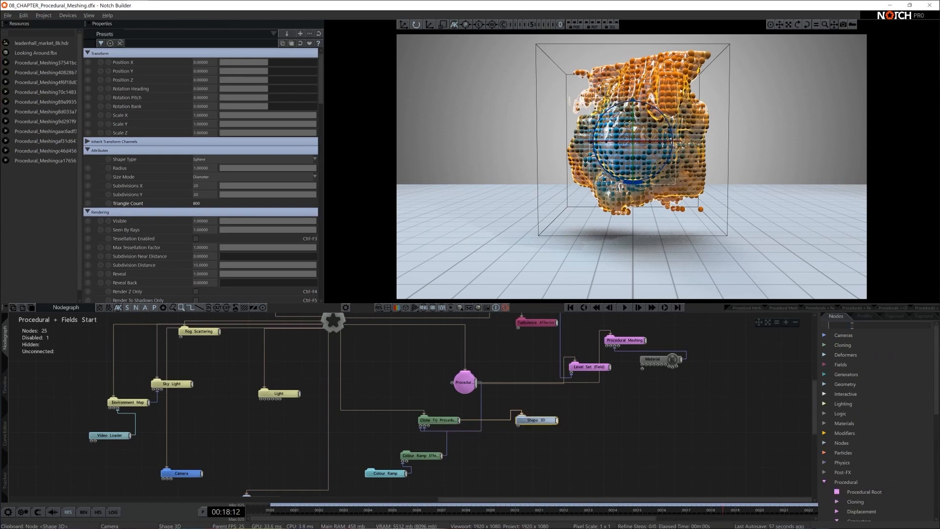
left_click_drag(856, 394, 518, 426)
left_click(521, 449)
Step: Set the Specularity of the Shape 3D's new material to 1
scroll(208, 224, "down", 4)
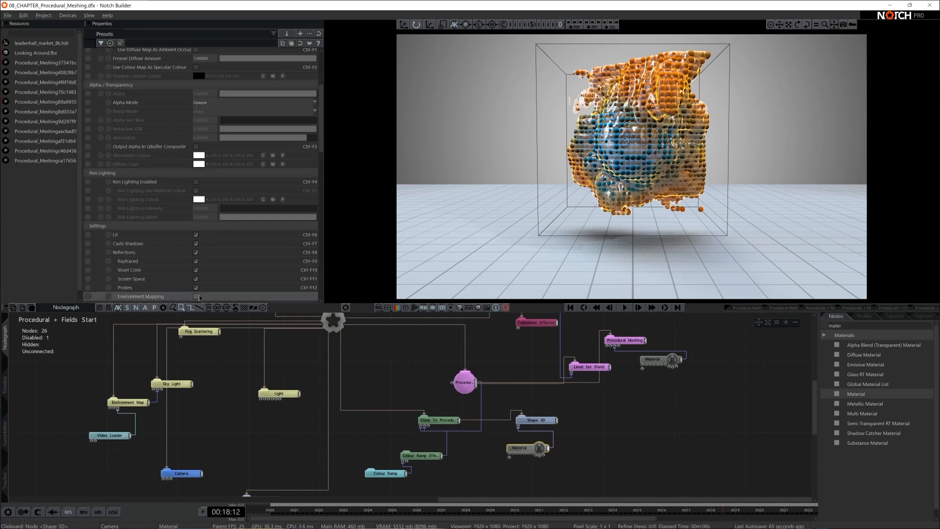
scroll(230, 143, "up", 4)
left_click_drag(242, 115, 508, 127)
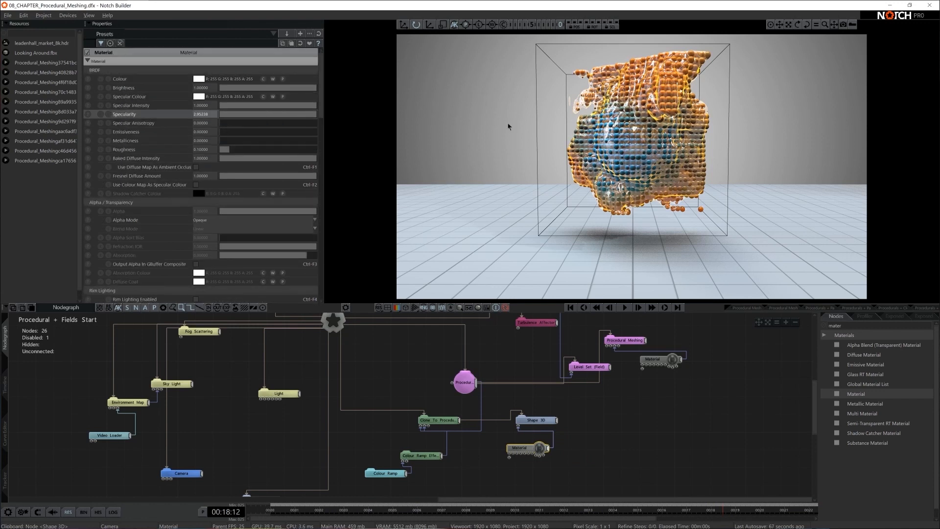
key("ctrl+z")
left_click_drag(313, 116, 314, 116)
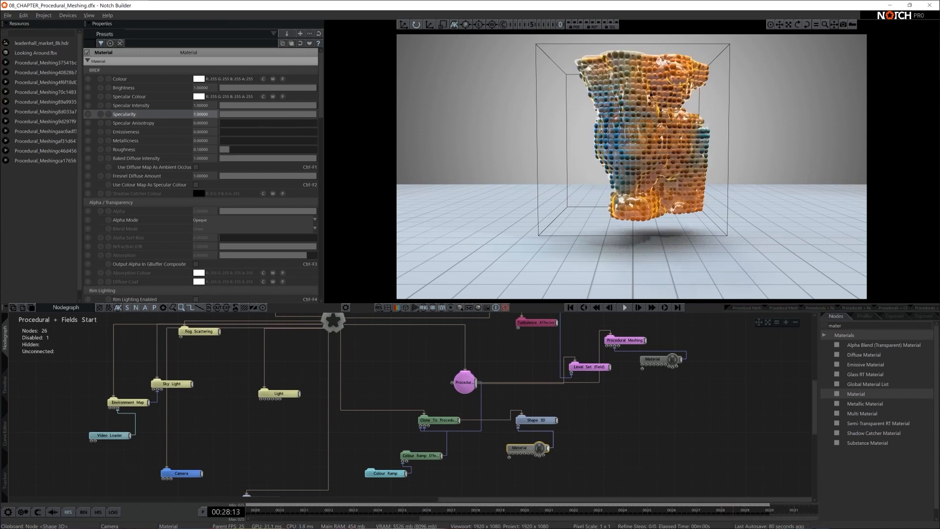
Step: Add a Randomise Effector to the Clone To Procedurals node and adjust its scale with Uniform Scale enabled
middle_click_drag(539, 468, 569, 431)
double_click(841, 326)
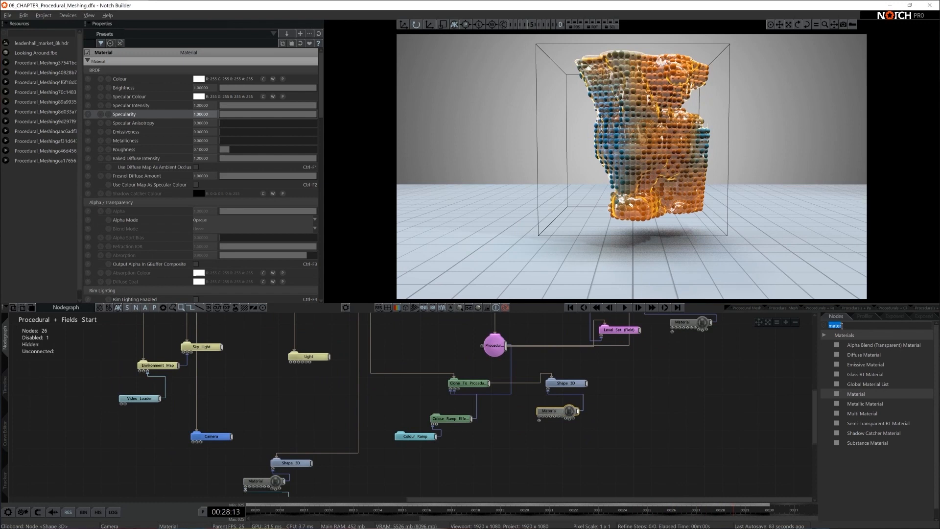
type("rando")
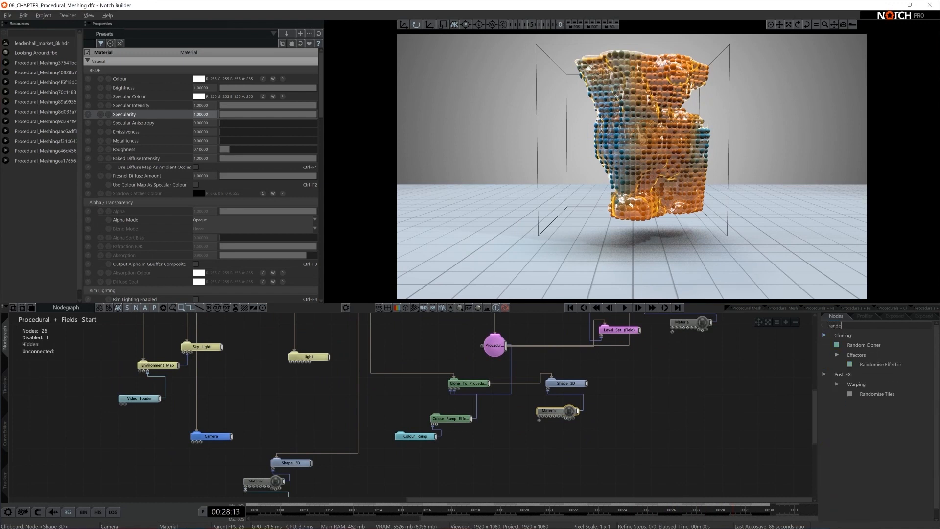
mouse_move(880, 365)
left_mouse_down()
mouse_move(421, 460)
mouse_move(454, 389)
left_mouse_up()
left_click(435, 456)
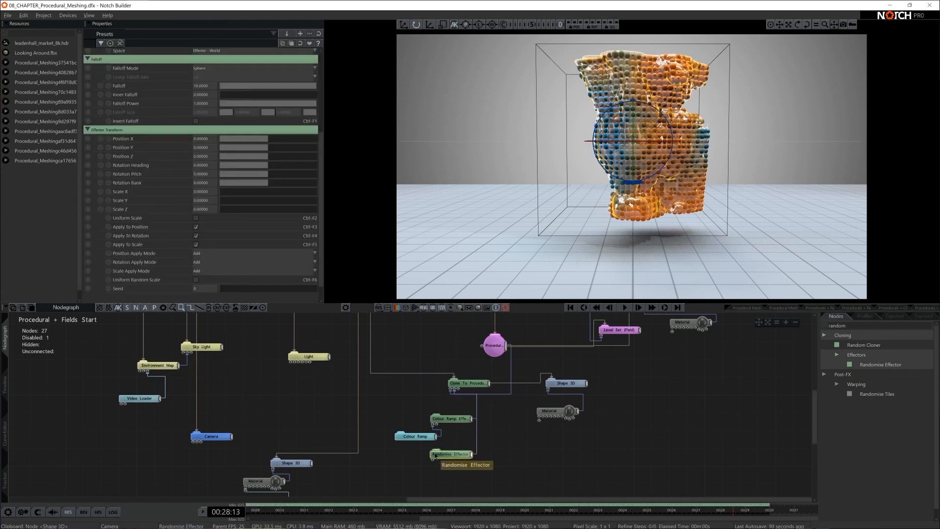
left_click(196, 218)
left_click_drag(219, 192, 207, 195)
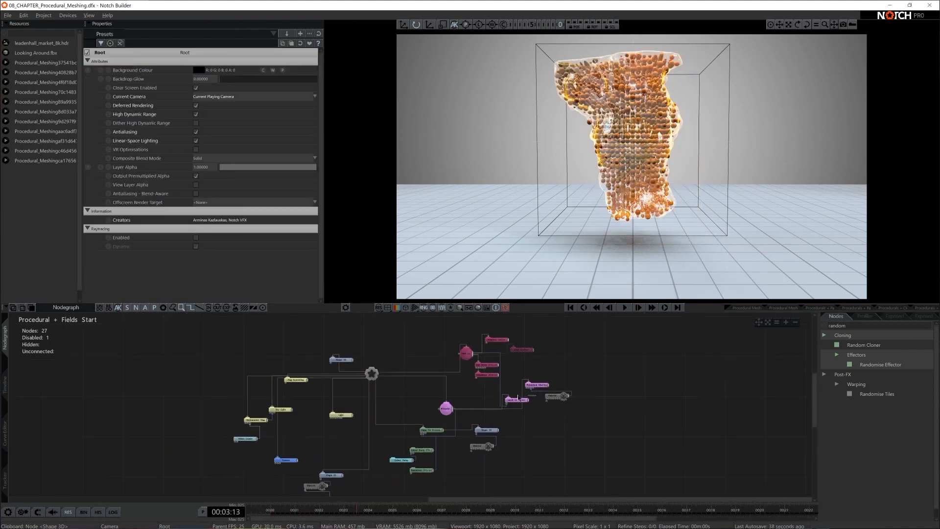
Step: Play the animation in Orbit View and examine the procedural mesh with its cloned spheres alongside the whole node network
scroll(518, 394, "up", 2)
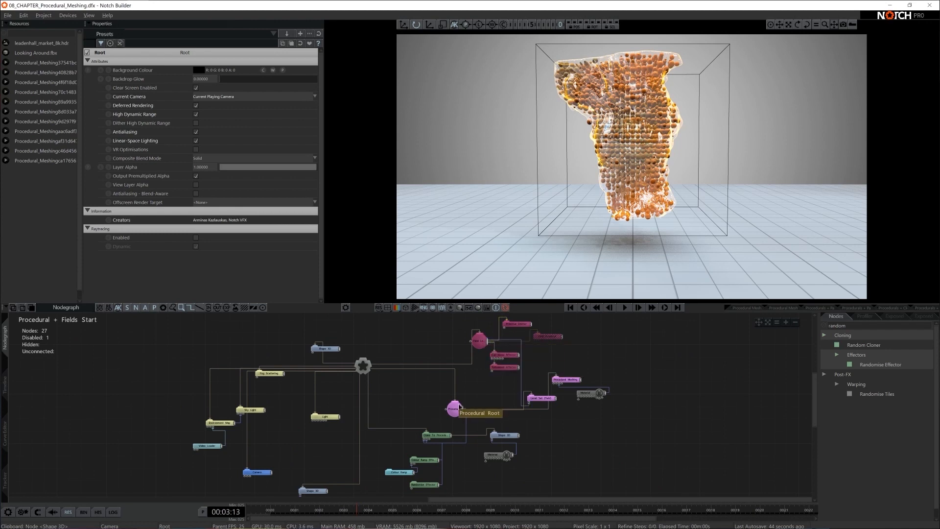
middle_click_drag(452, 408, 486, 369)
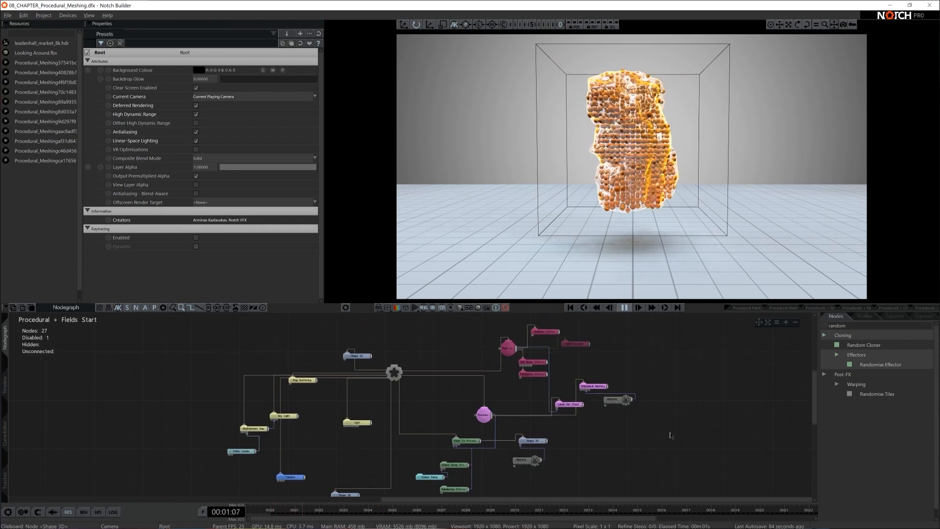
key("space")
key("c")
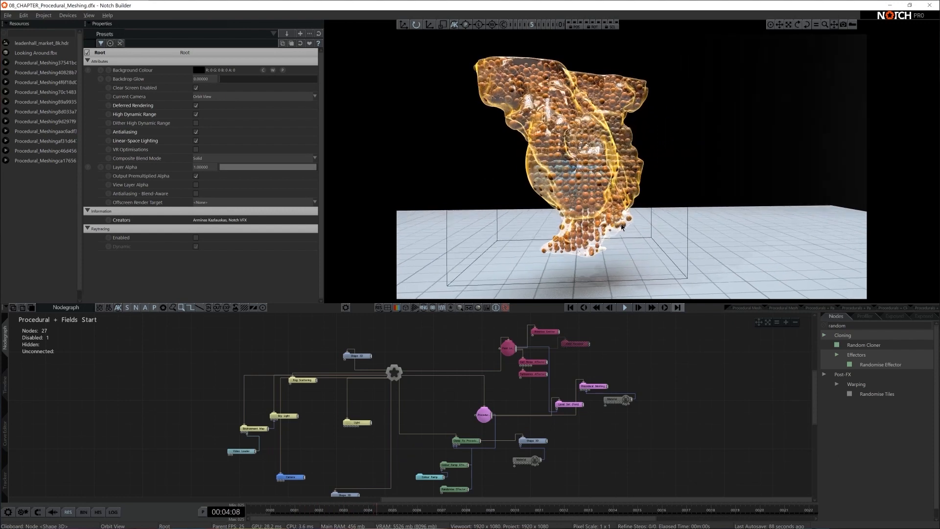
scroll(624, 427, "down", 2)
middle_click_drag(617, 427, 622, 412)
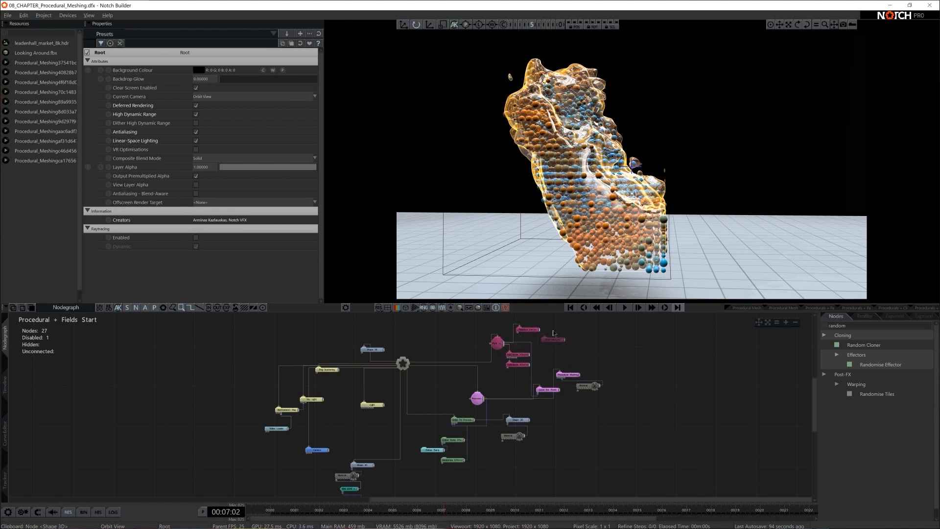
key("ctrl+v")
key("space")
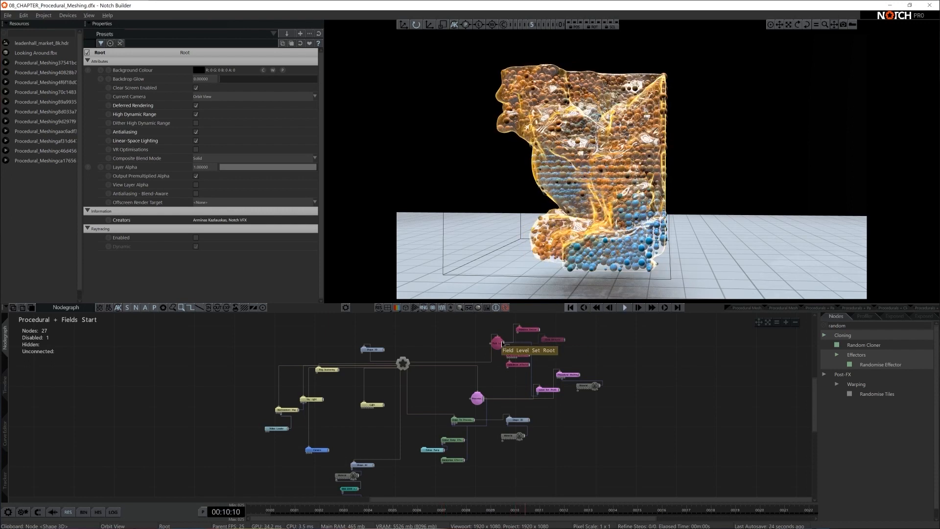